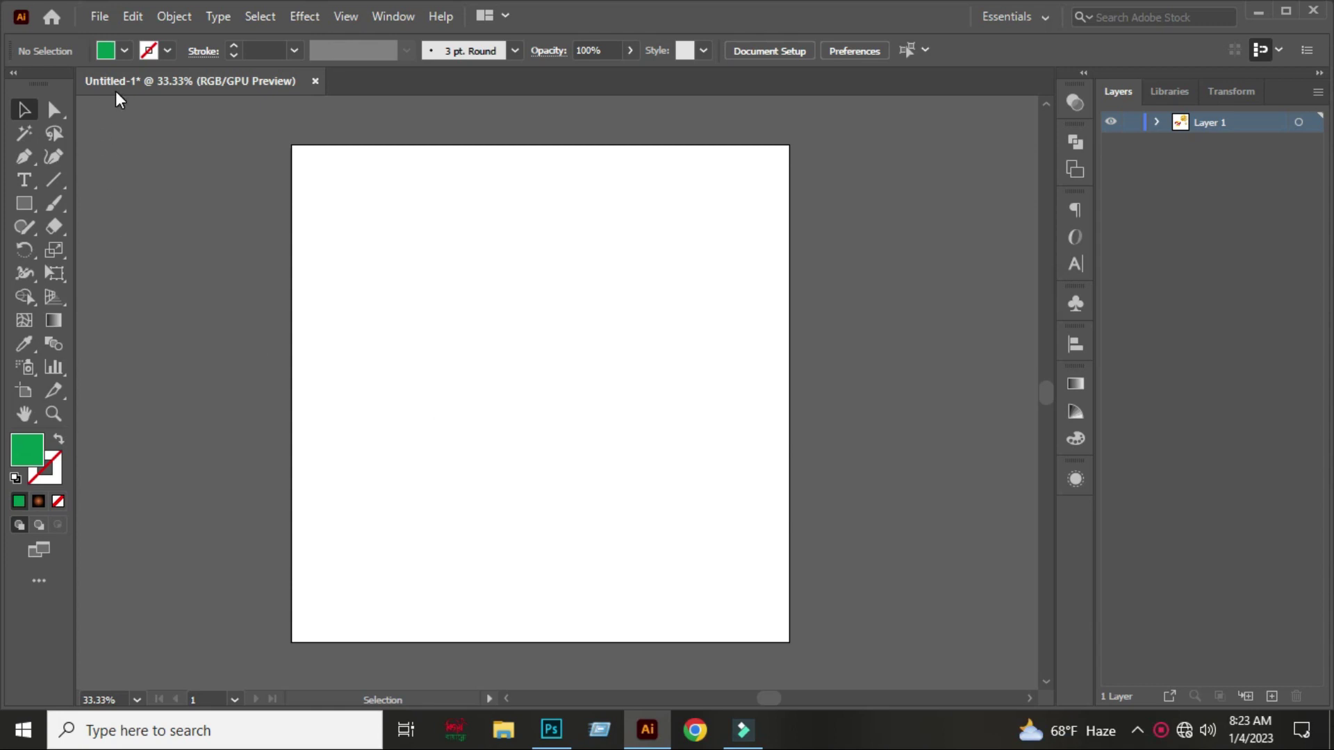
# - Create a 540 × 792 px green rectangle and drag it to the artboard's centre
pyautogui.click(514, 312)
pyautogui.write('540')
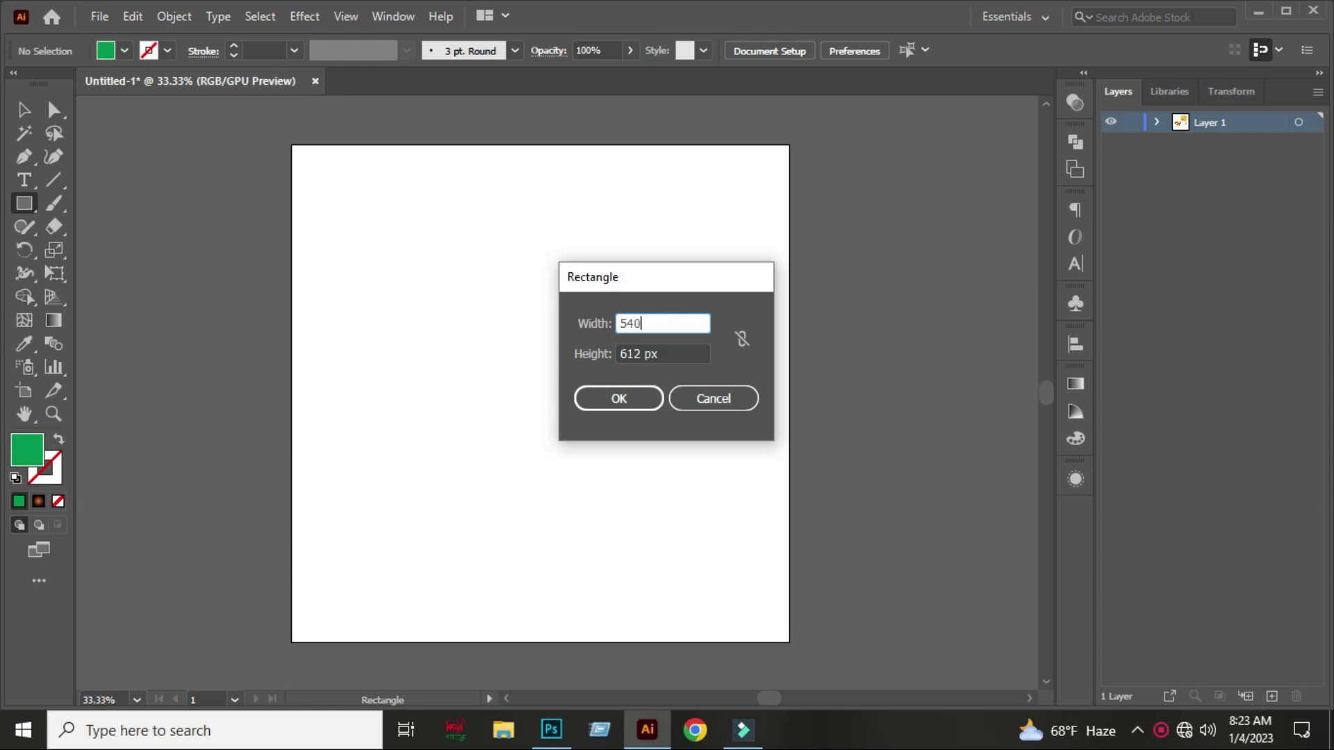
pyautogui.press('Tab')
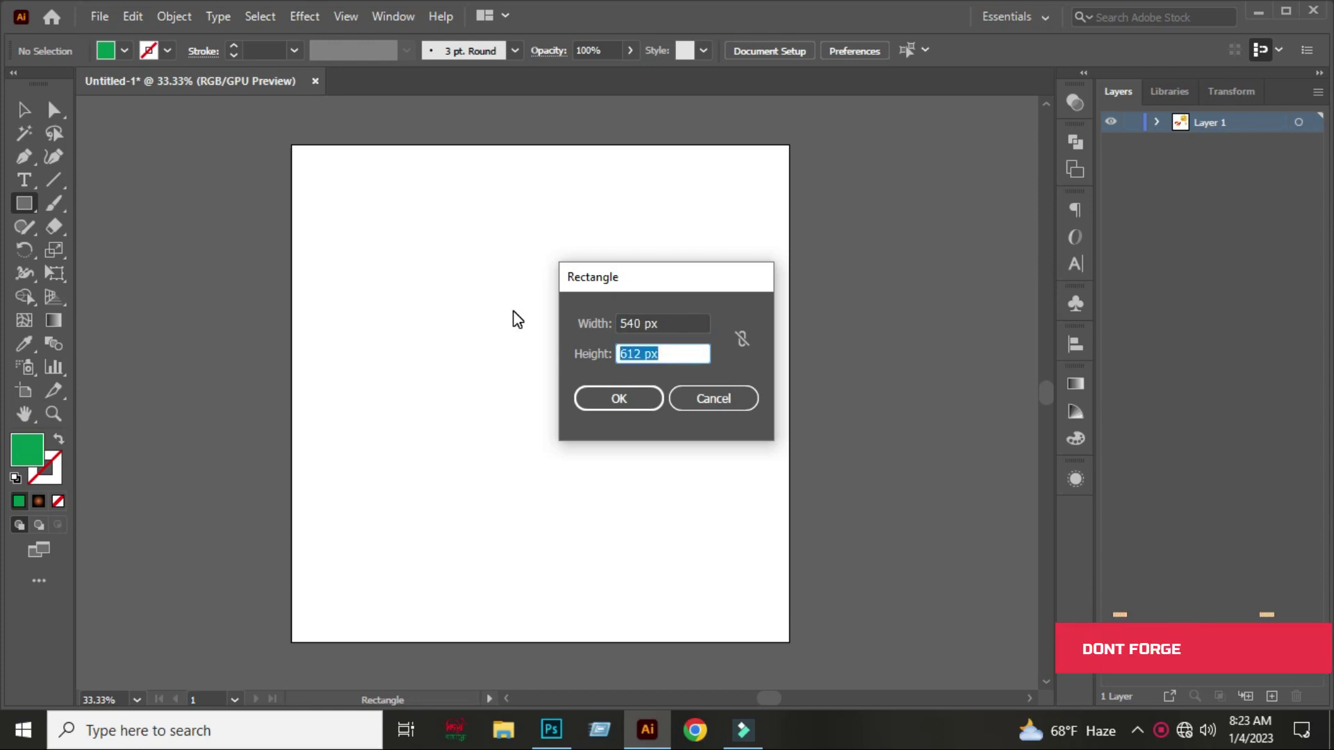
pyautogui.write('792')
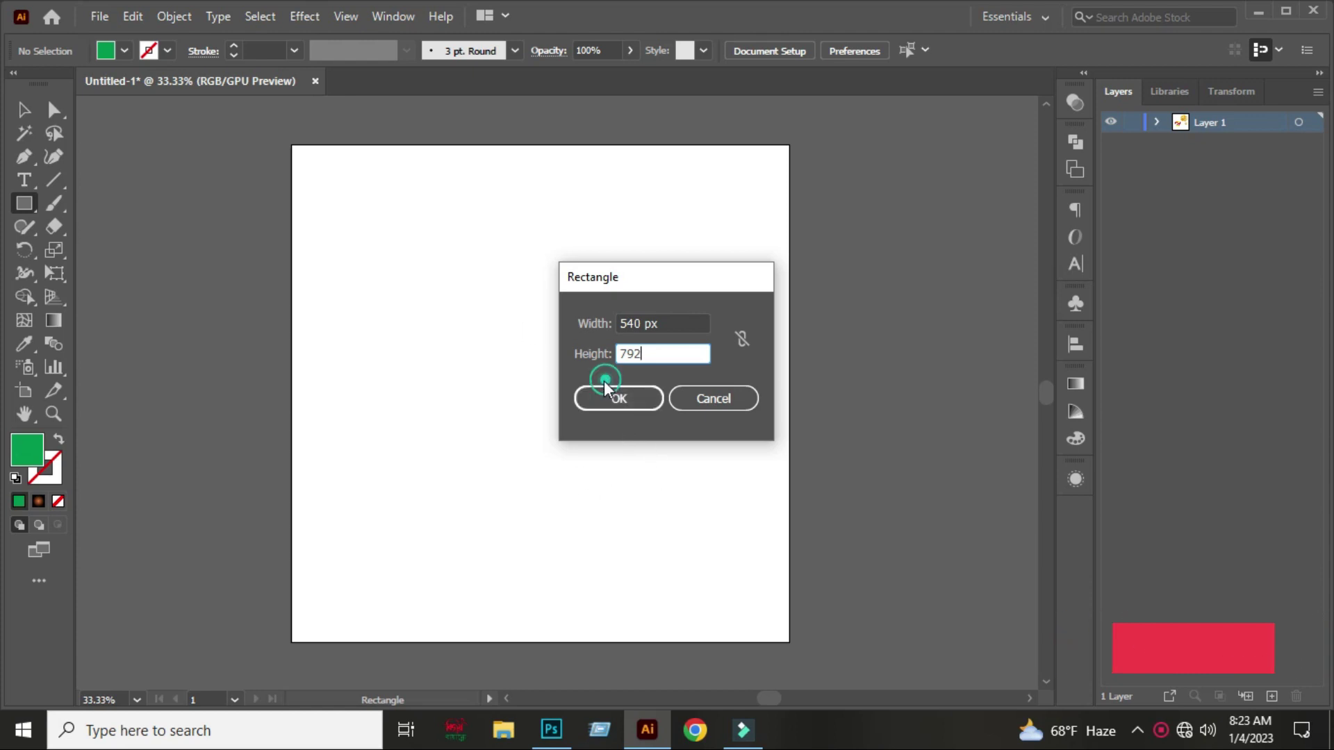
pyautogui.click(618, 398)
pyautogui.press('v')
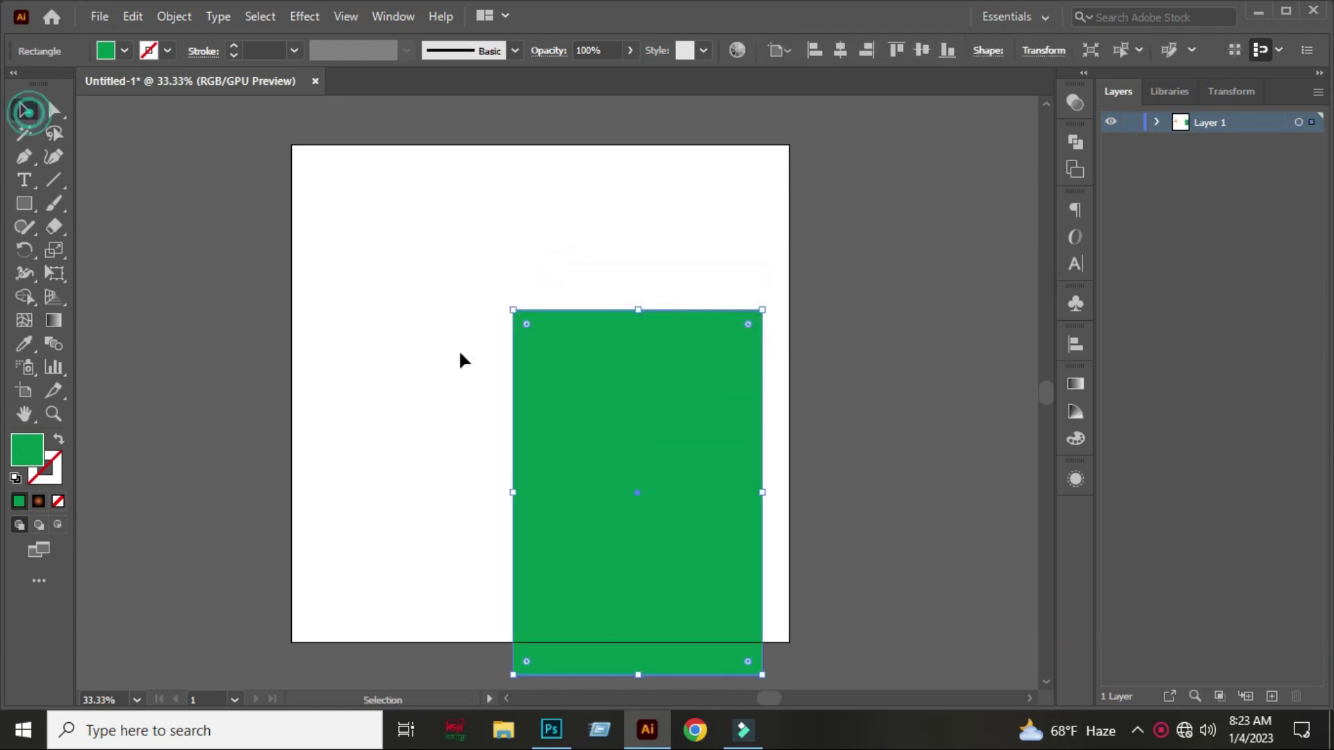
pyautogui.moveTo(618, 410)
pyautogui.mouseDown()
pyautogui.moveTo(507, 319)
pyautogui.moveTo(528, 316)
pyautogui.mouseUp()
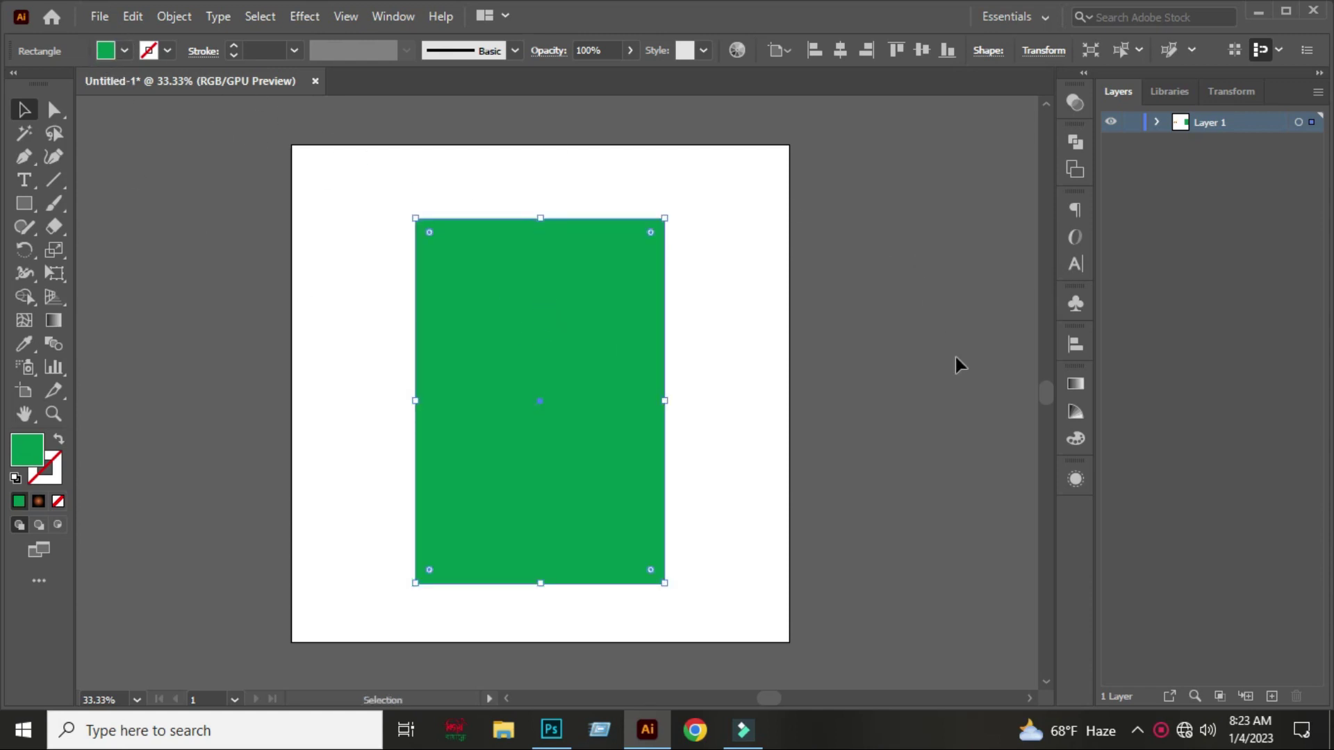
# - Give the rectangle a linear gradient fill with an orange-red right stop
pyautogui.click(1070, 385)
pyautogui.click(844, 530)
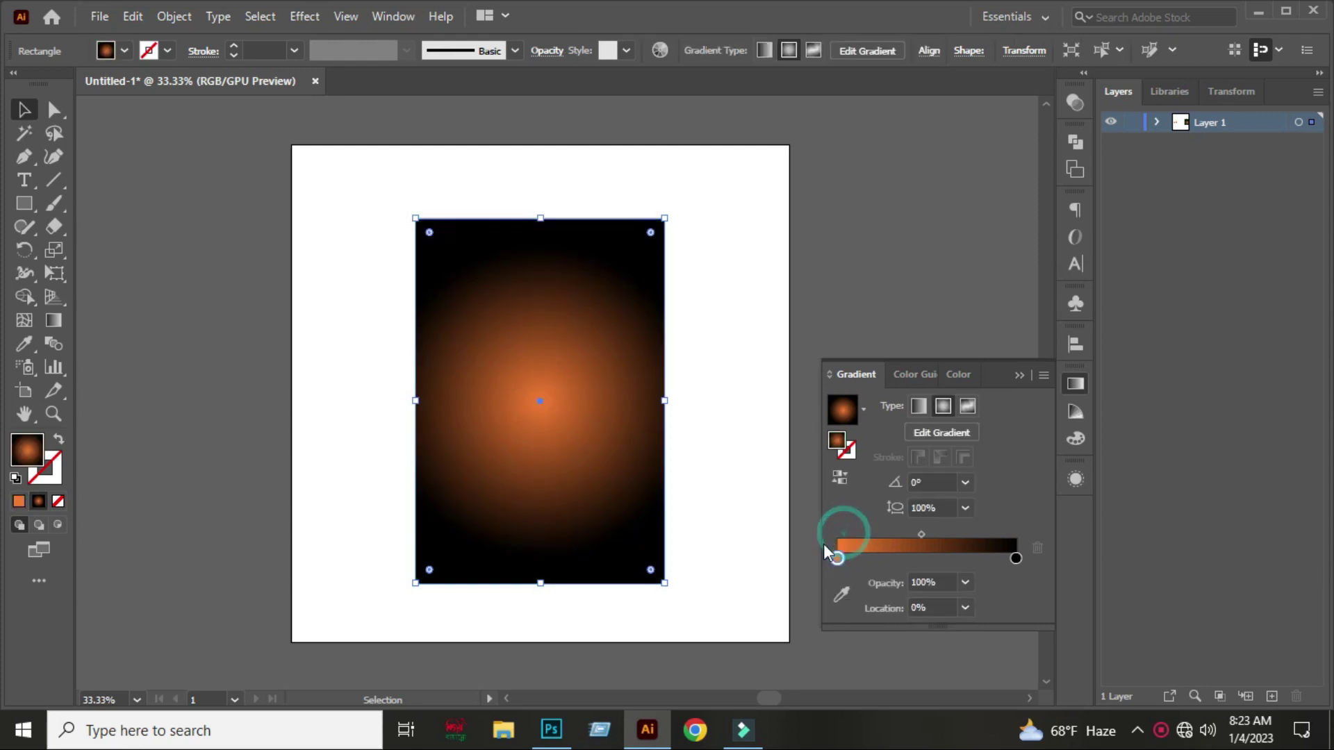
pyautogui.click(919, 409)
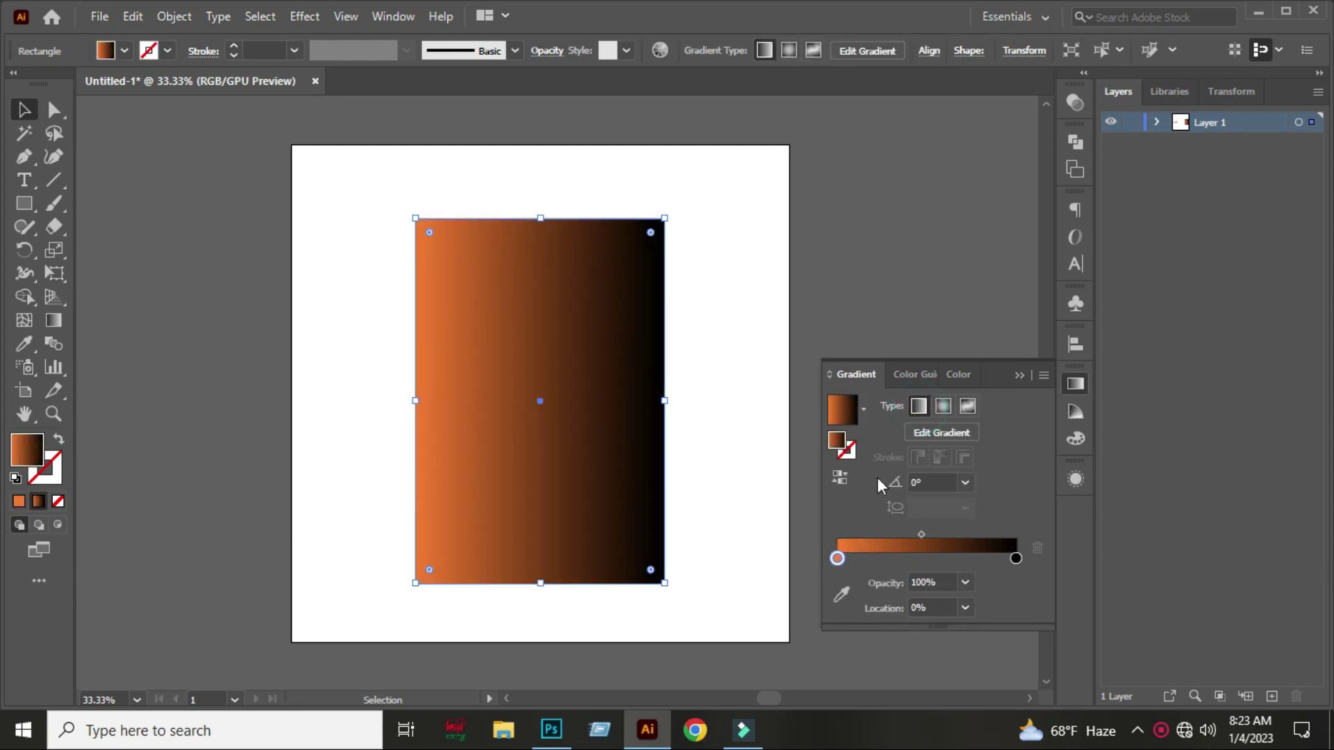
pyautogui.click(1016, 559)
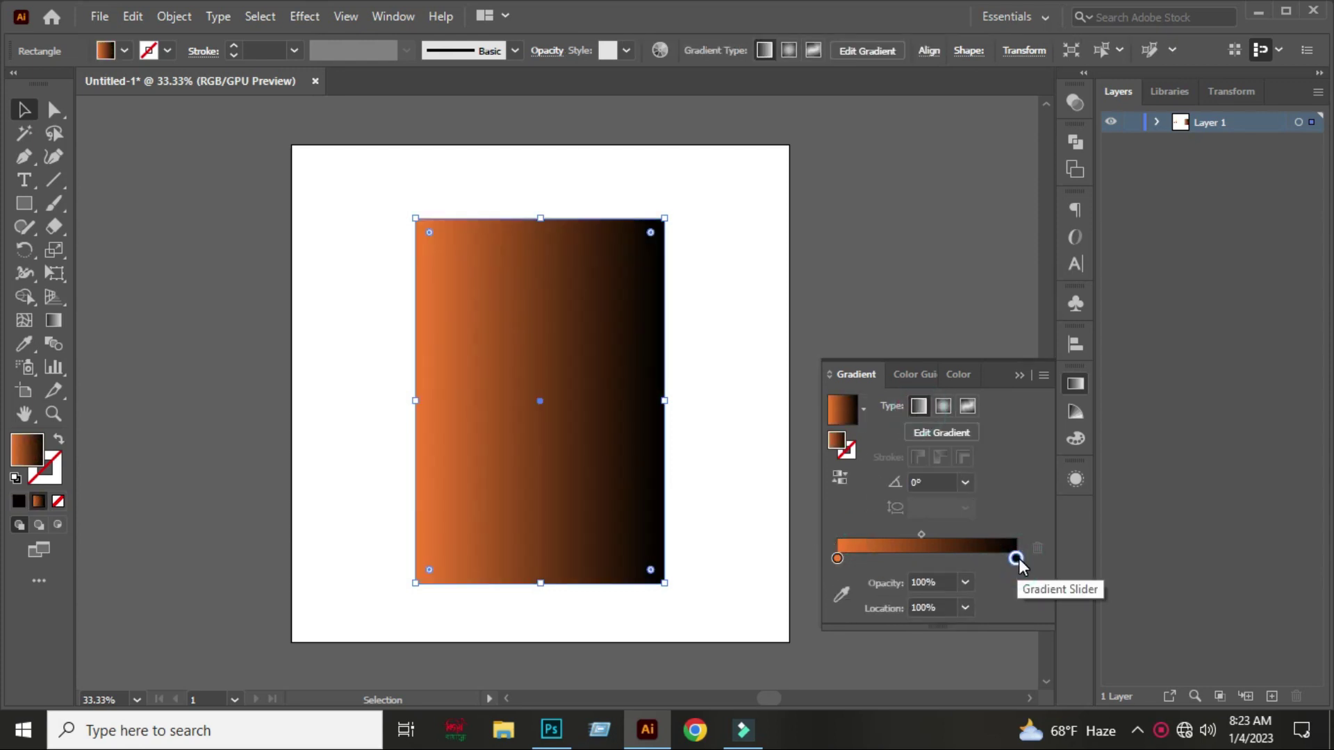
pyautogui.doubleClick(1016, 559)
pyautogui.click(931, 342)
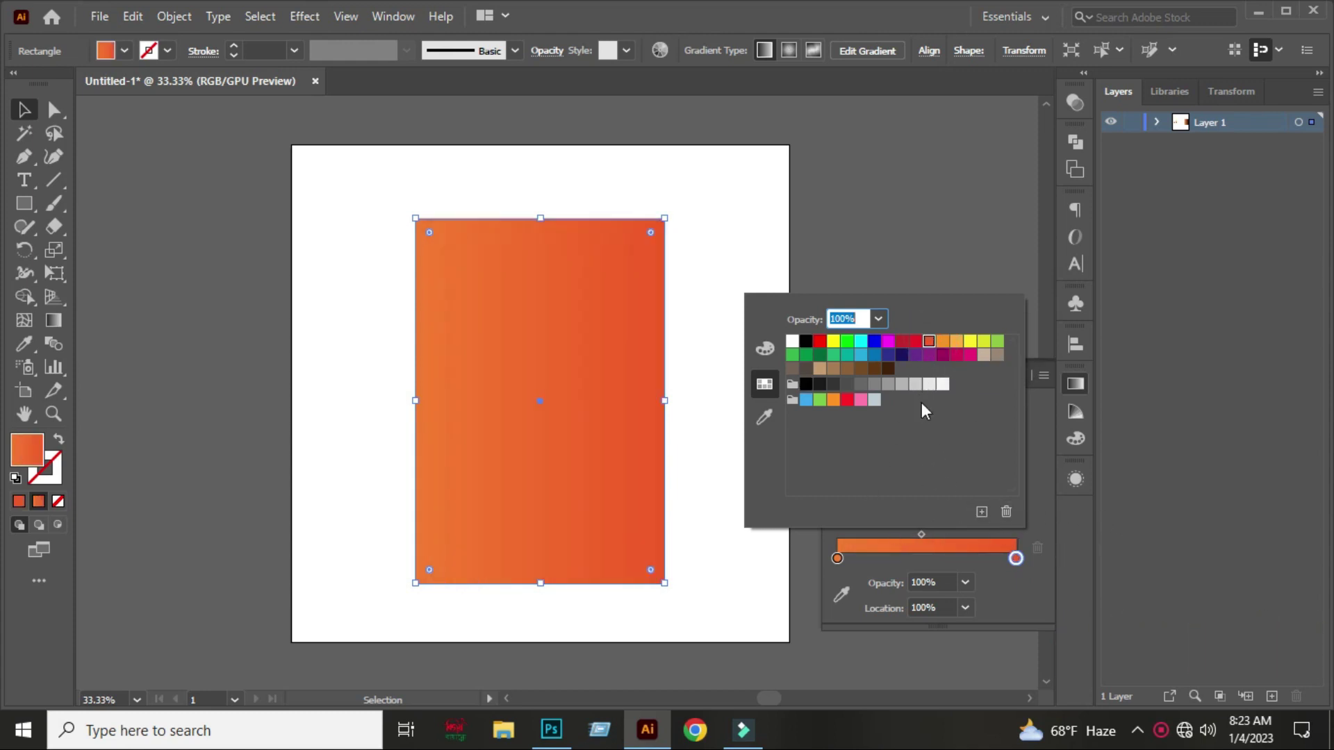
# - Make the left stop light orange and reverse the gradient so red sits left
pyautogui.click(837, 559)
pyautogui.doubleClick(837, 559)
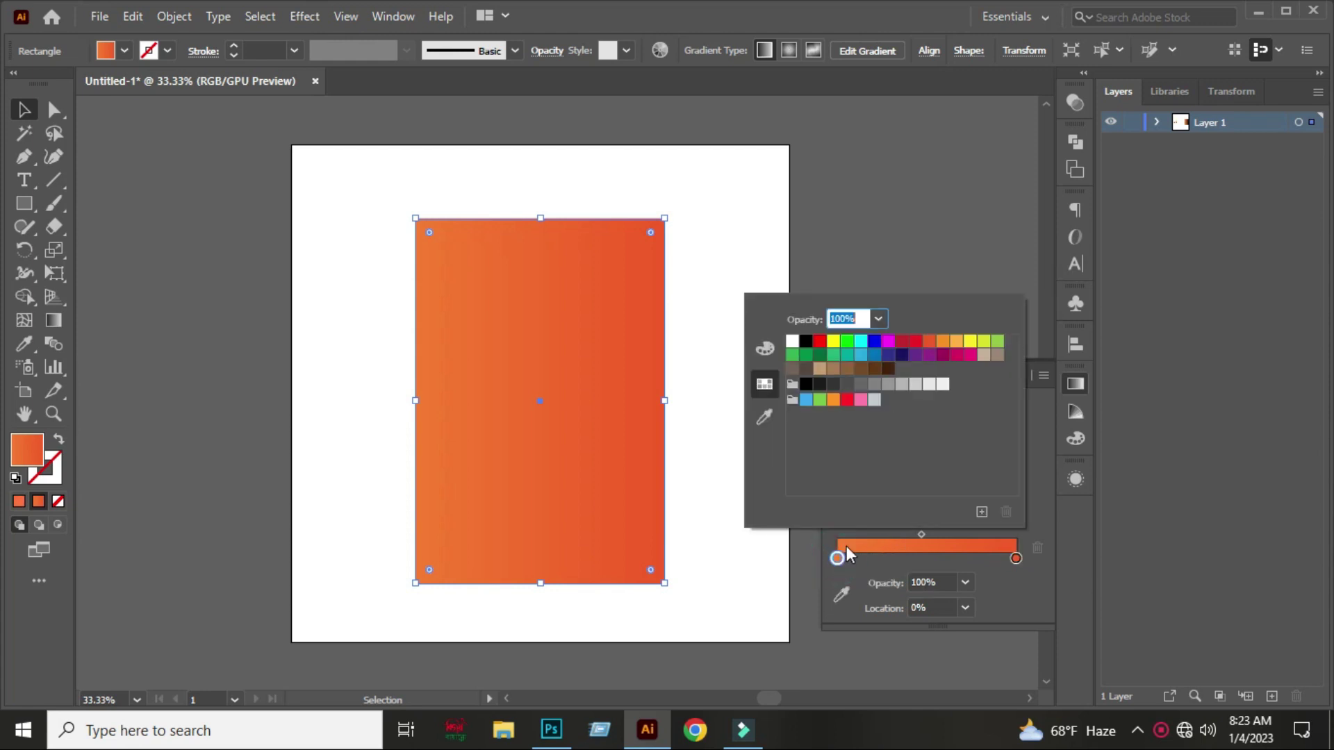
pyautogui.click(942, 339)
pyautogui.click(1196, 453)
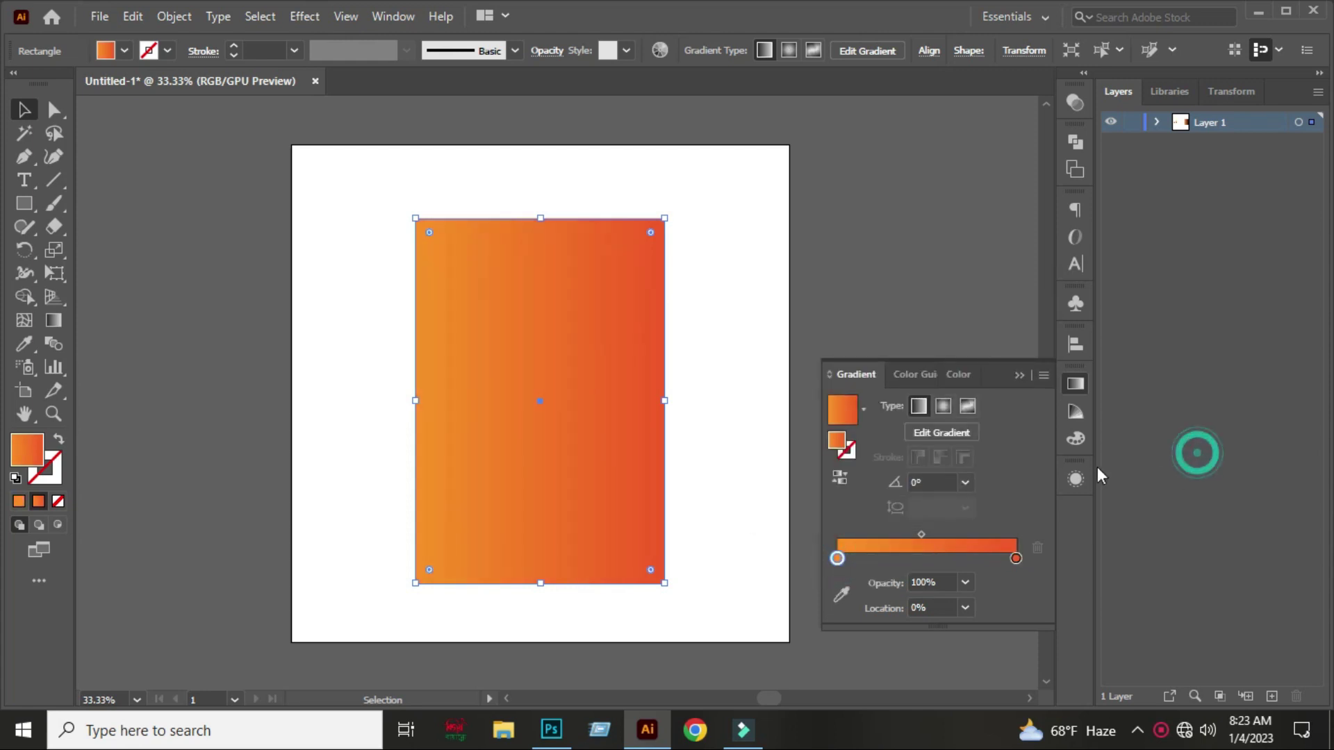
pyautogui.click(838, 474)
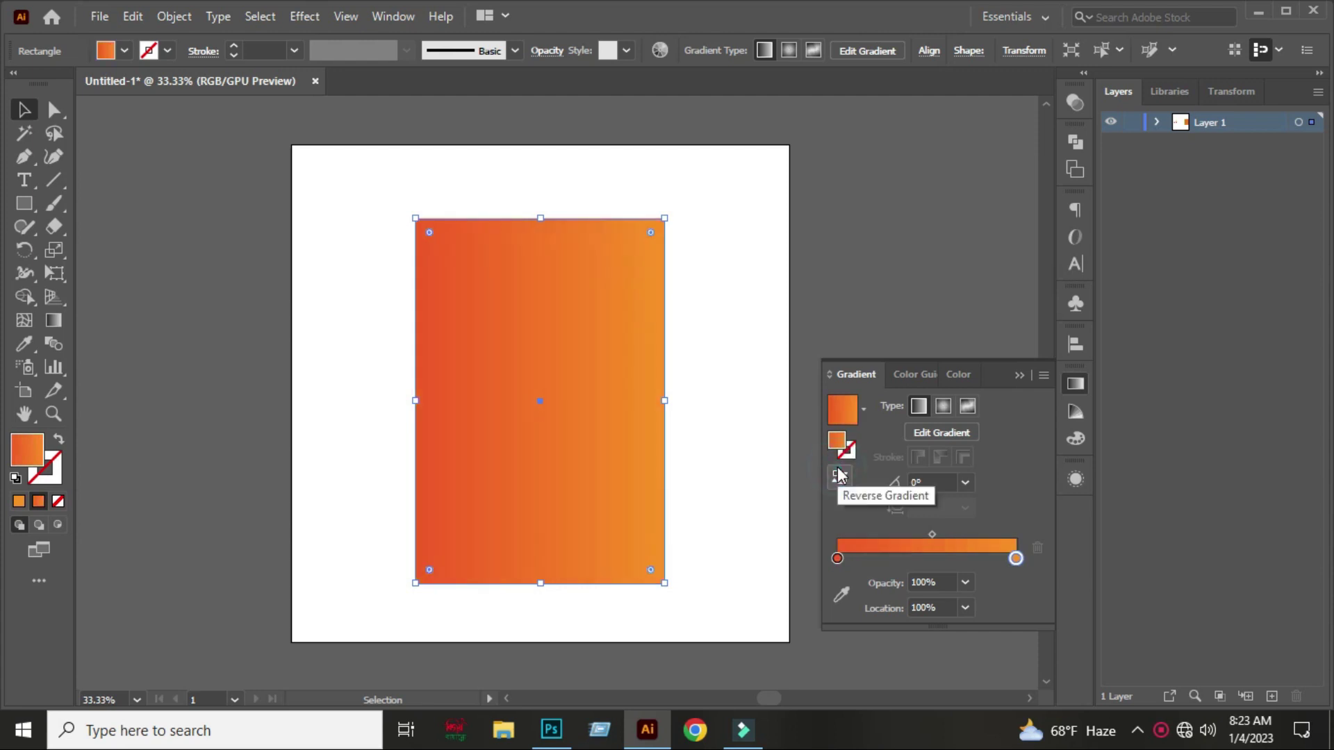
# - Nudge the gradient rectangle slightly upward
pyautogui.click(910, 251)
pyautogui.click(1016, 375)
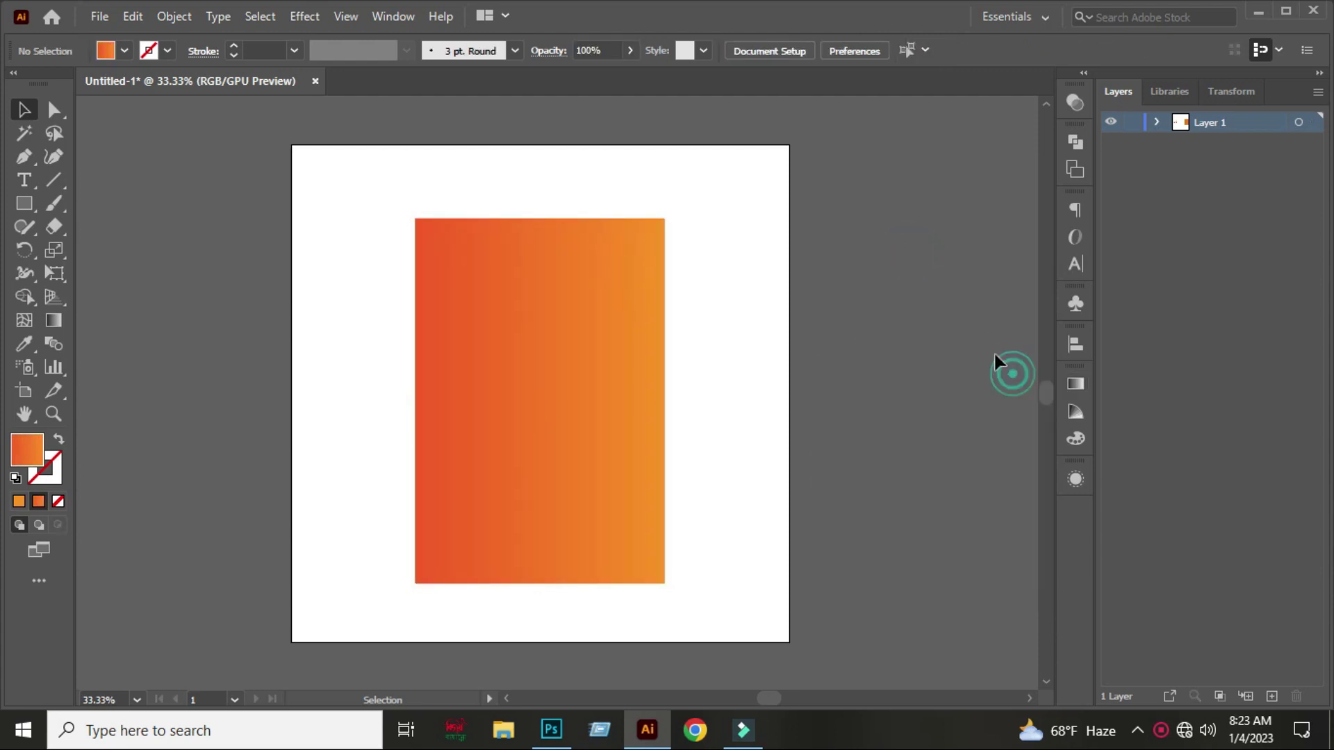
pyautogui.click(626, 388)
pyautogui.click(750, 325)
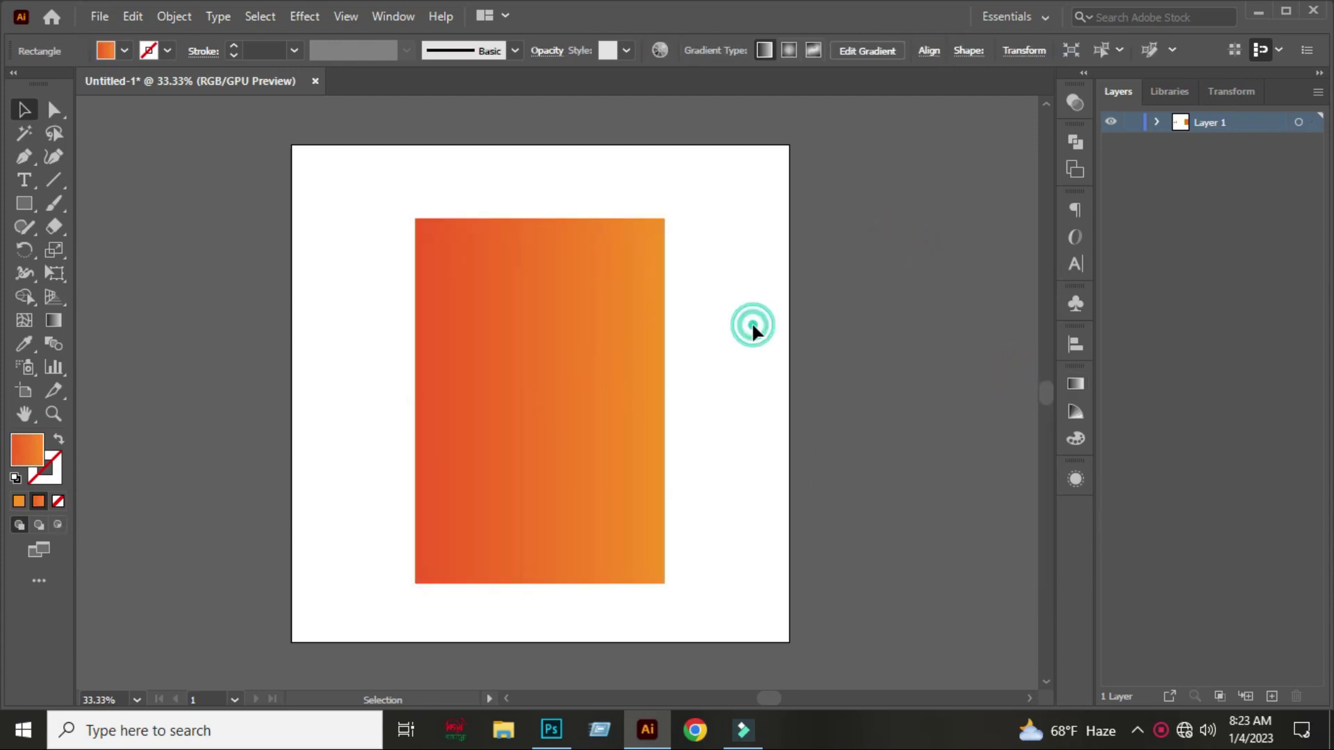
pyautogui.moveTo(599, 351); pyautogui.dragTo(597, 341)
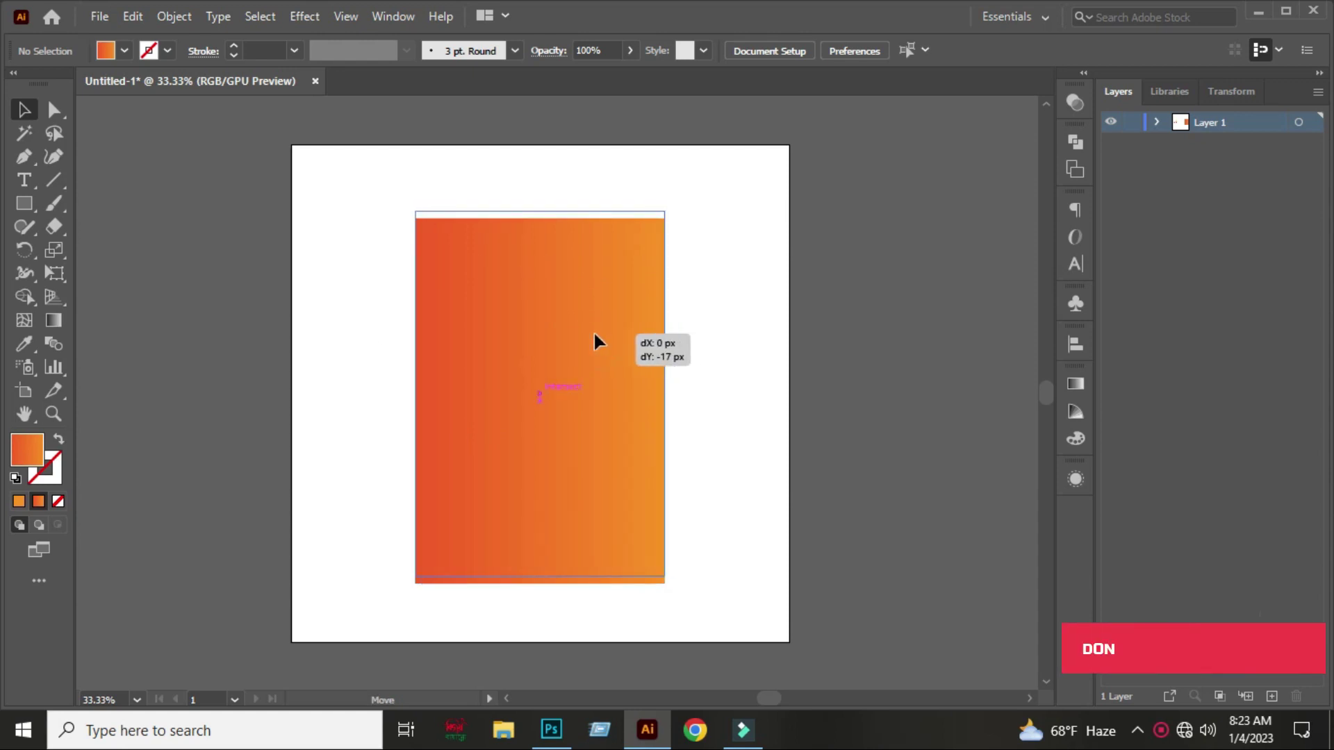
# - Draw a closed four-point shape over the rectangle's top-left corner with the Pen tool
pyautogui.click(765, 264)
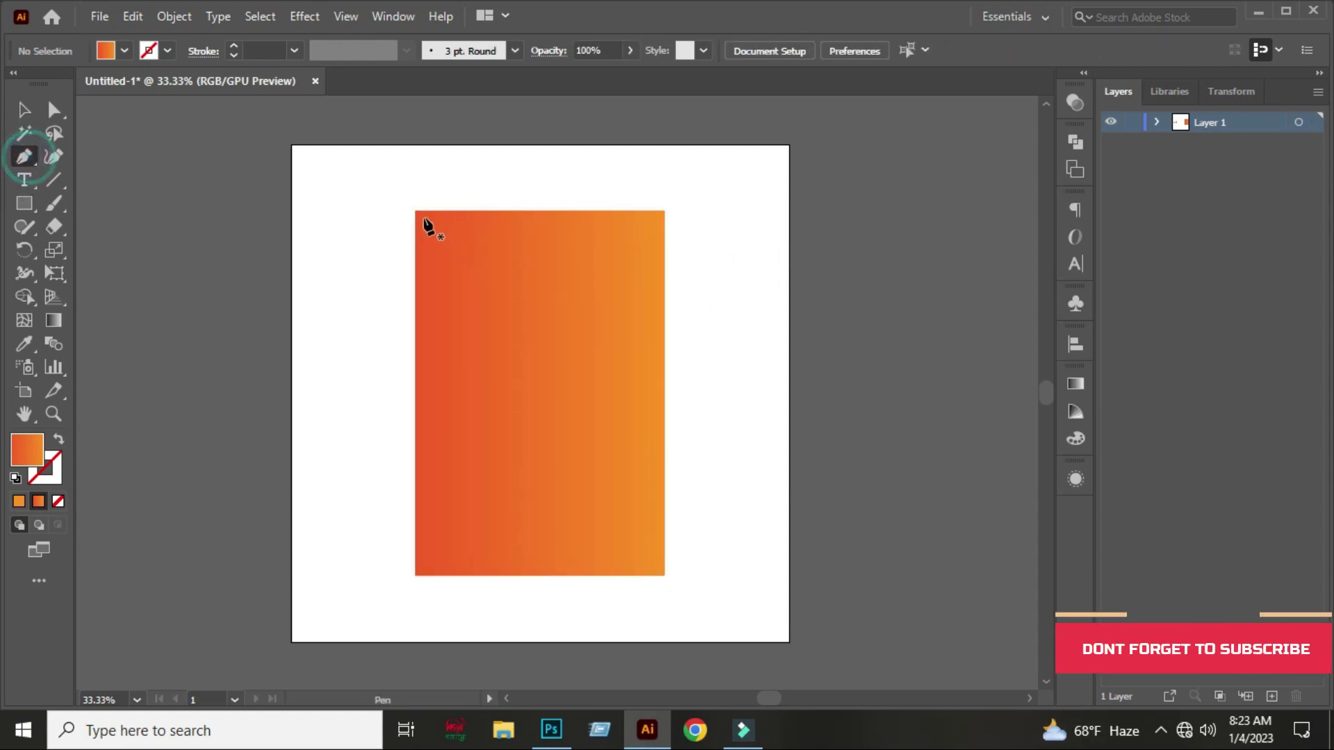
pyautogui.click(415, 210)
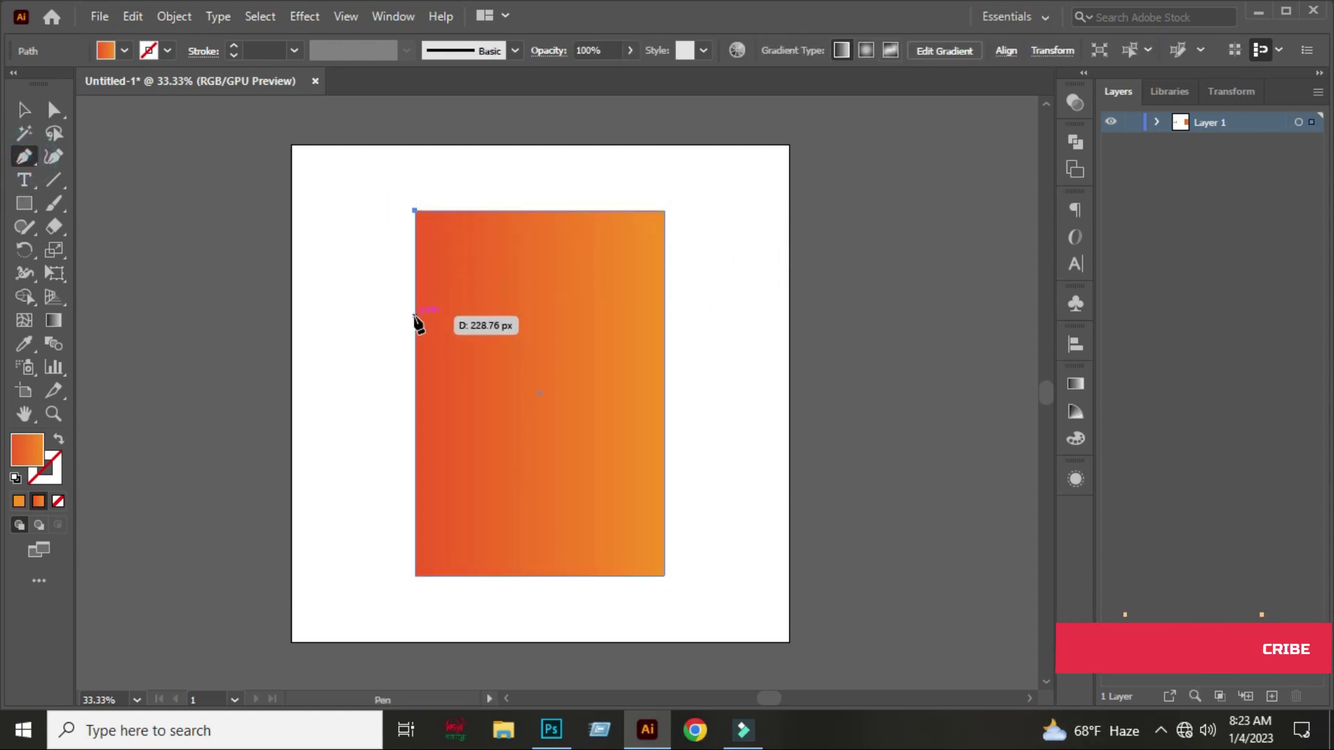
pyautogui.click(415, 301)
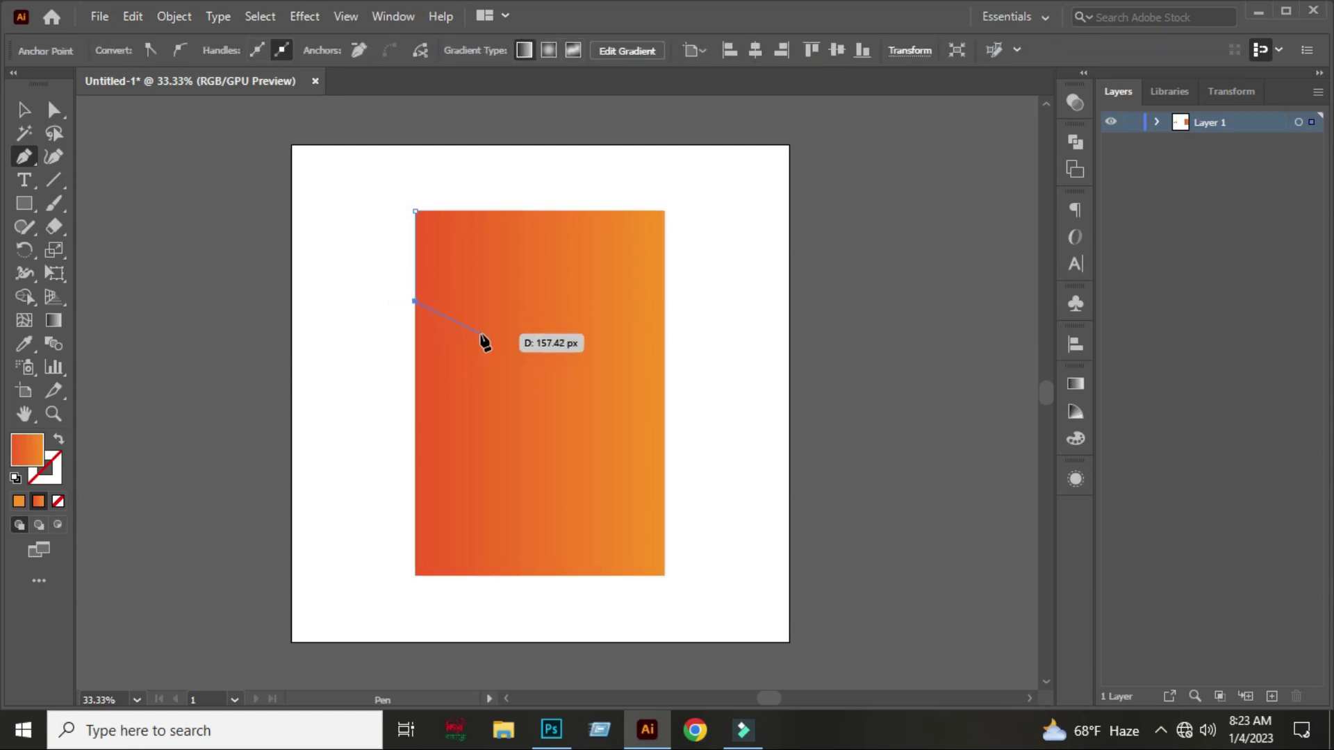
pyautogui.click(479, 325)
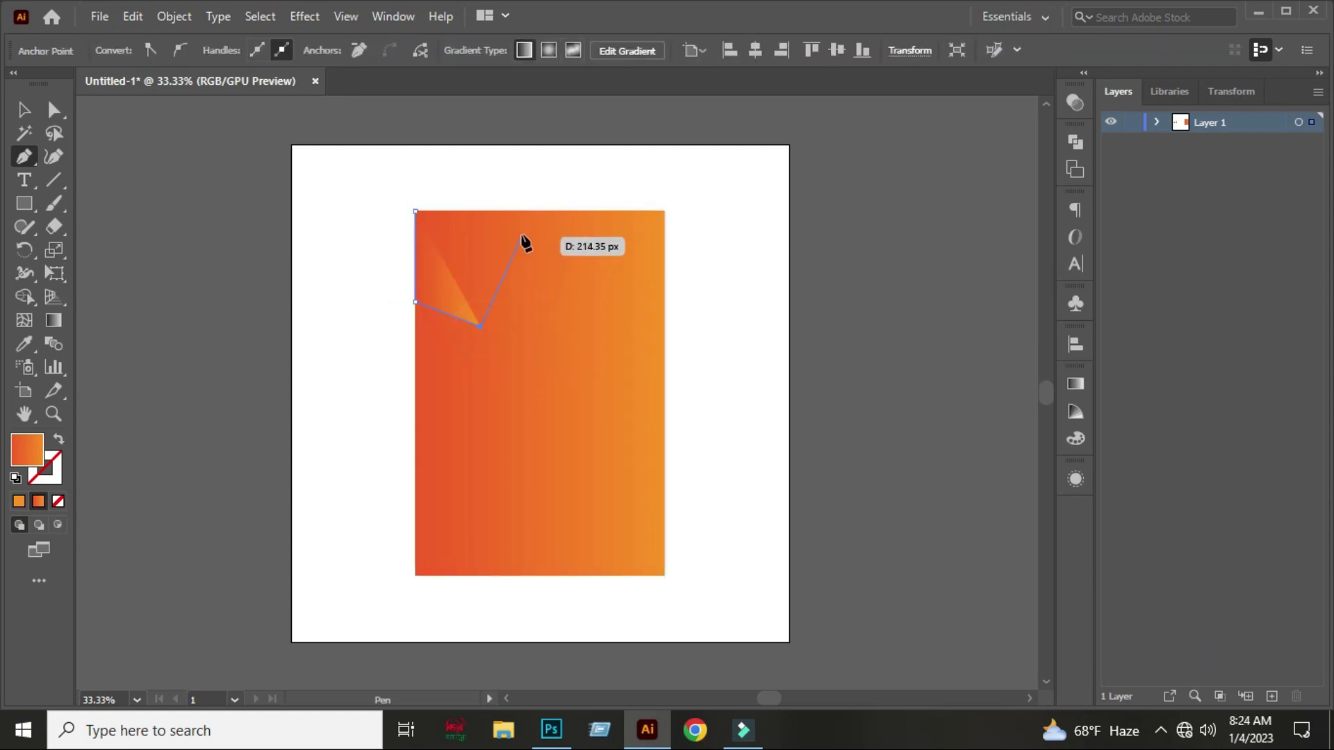
pyautogui.click(530, 211)
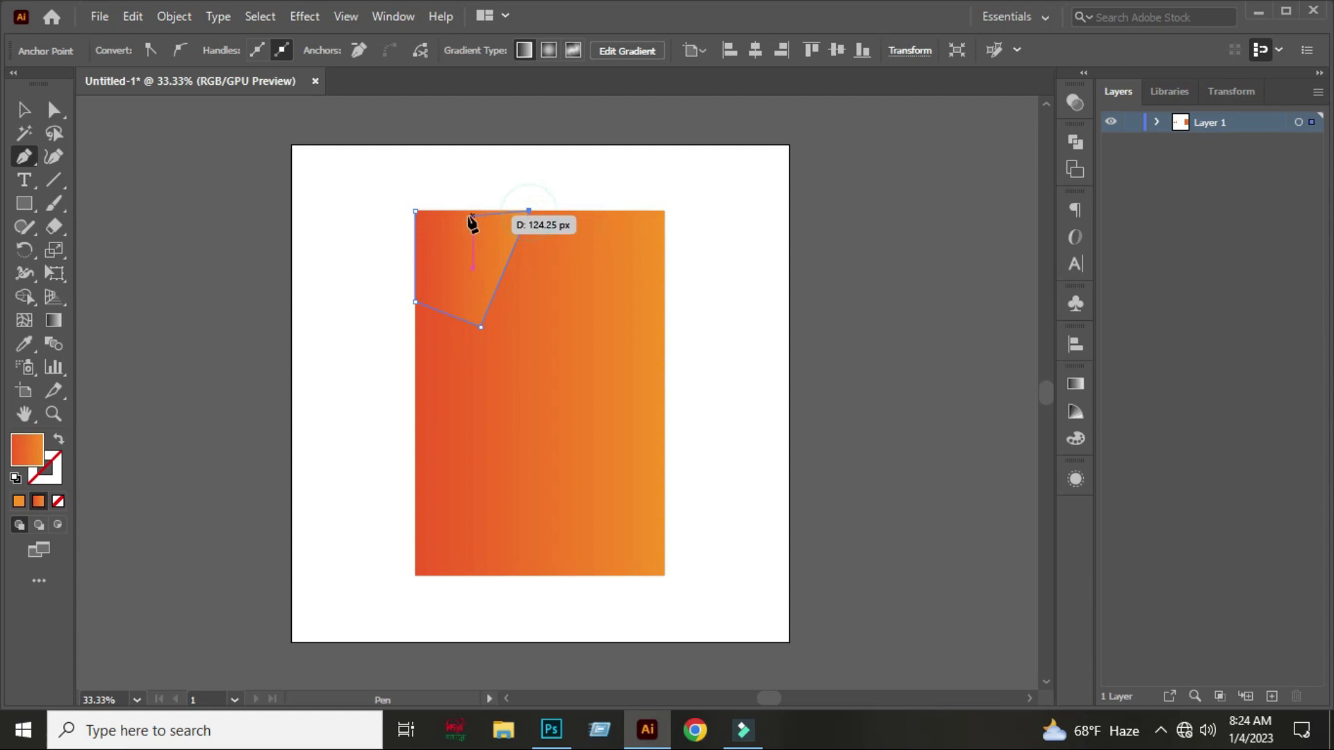
pyautogui.click(414, 211)
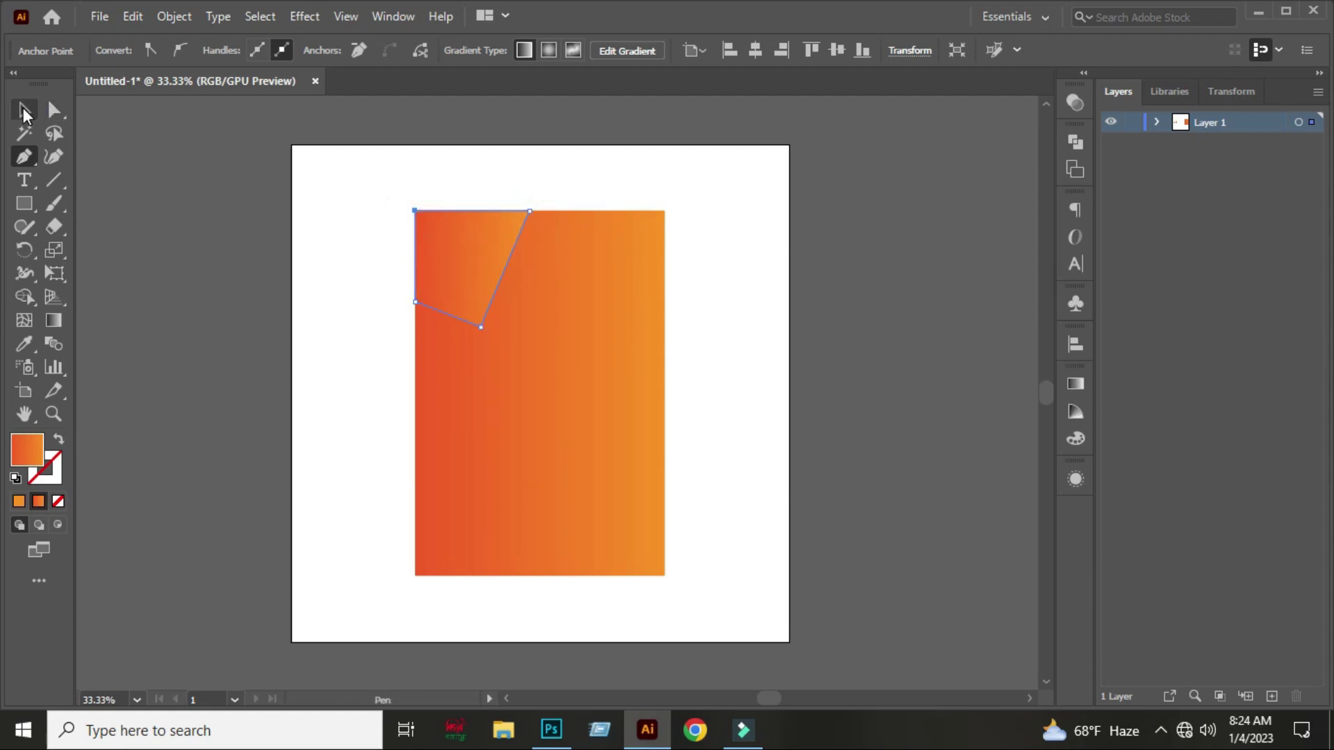
pyautogui.click(24, 109)
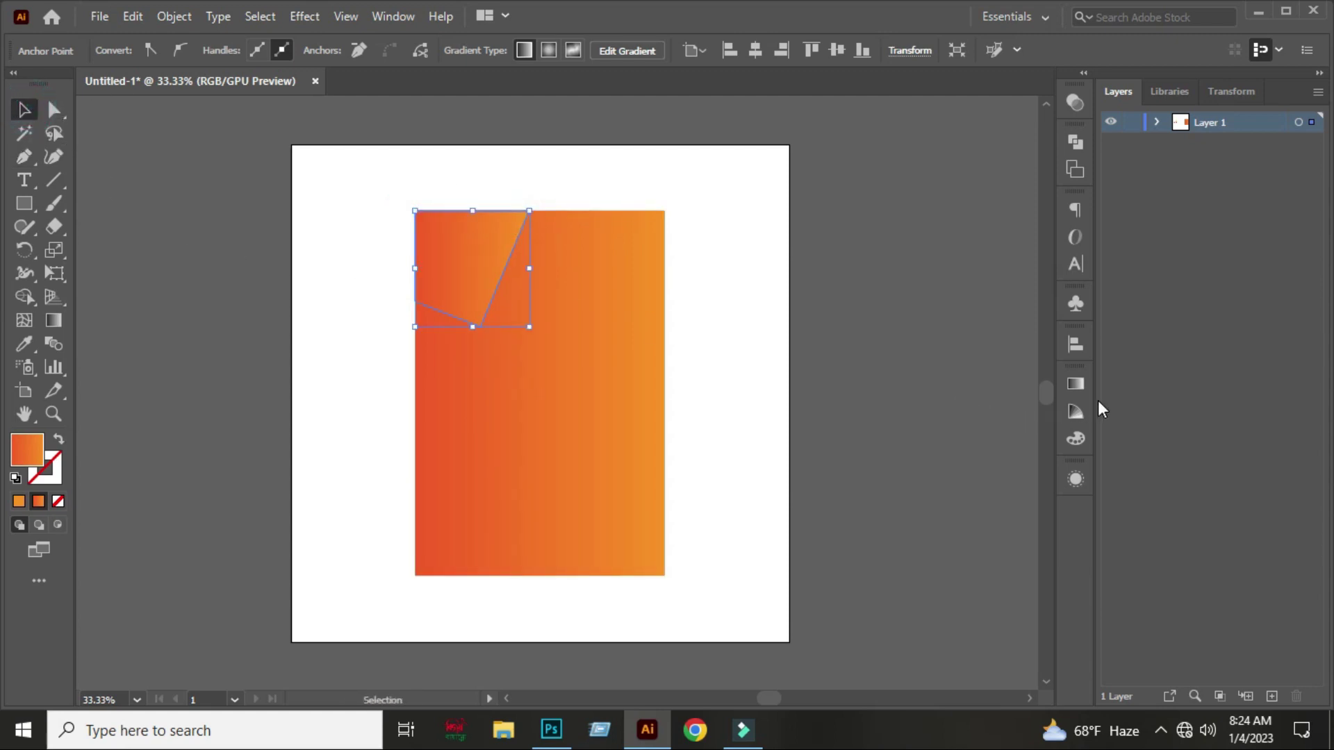
# - Fill the corner shape with orange ff6d00, then change it to a lighter orange swatch
pyautogui.doubleClick(23, 457)
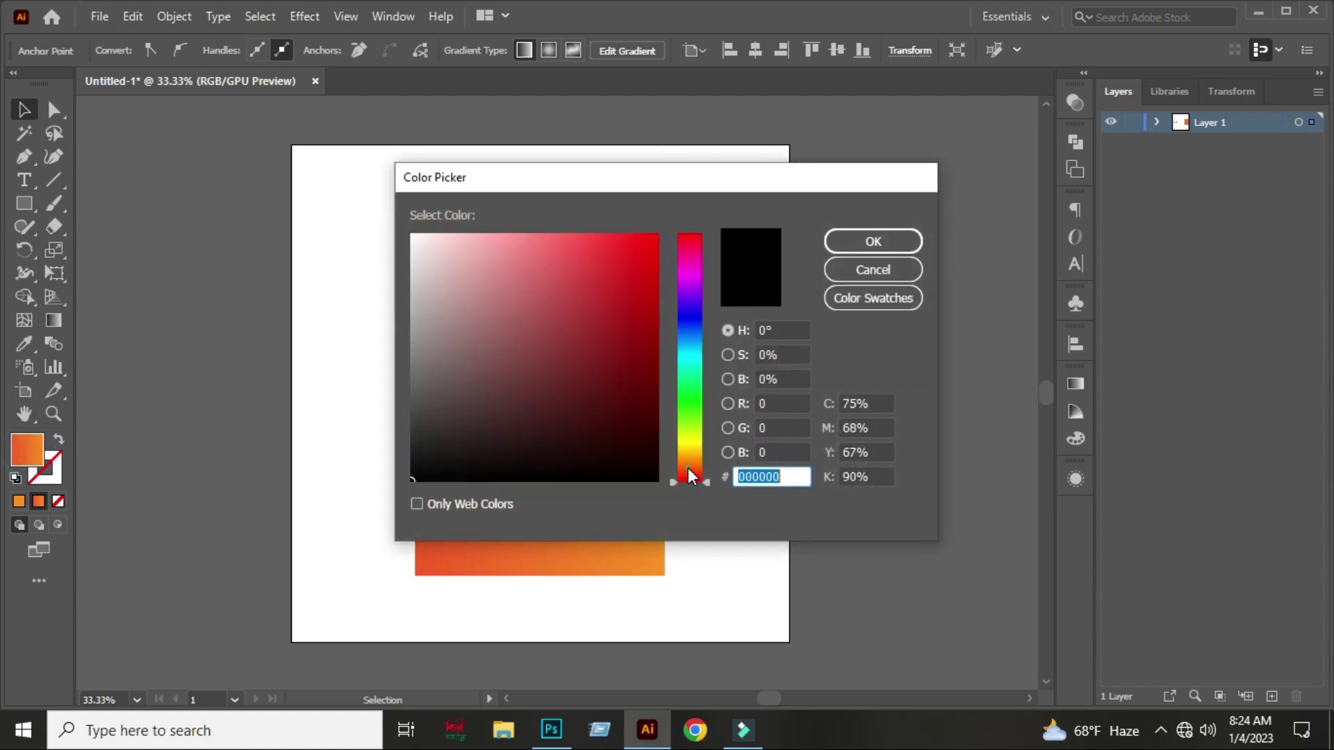
pyautogui.moveTo(692, 477); pyautogui.dragTo(691, 465)
pyautogui.moveTo(628, 259); pyautogui.dragTo(658, 235)
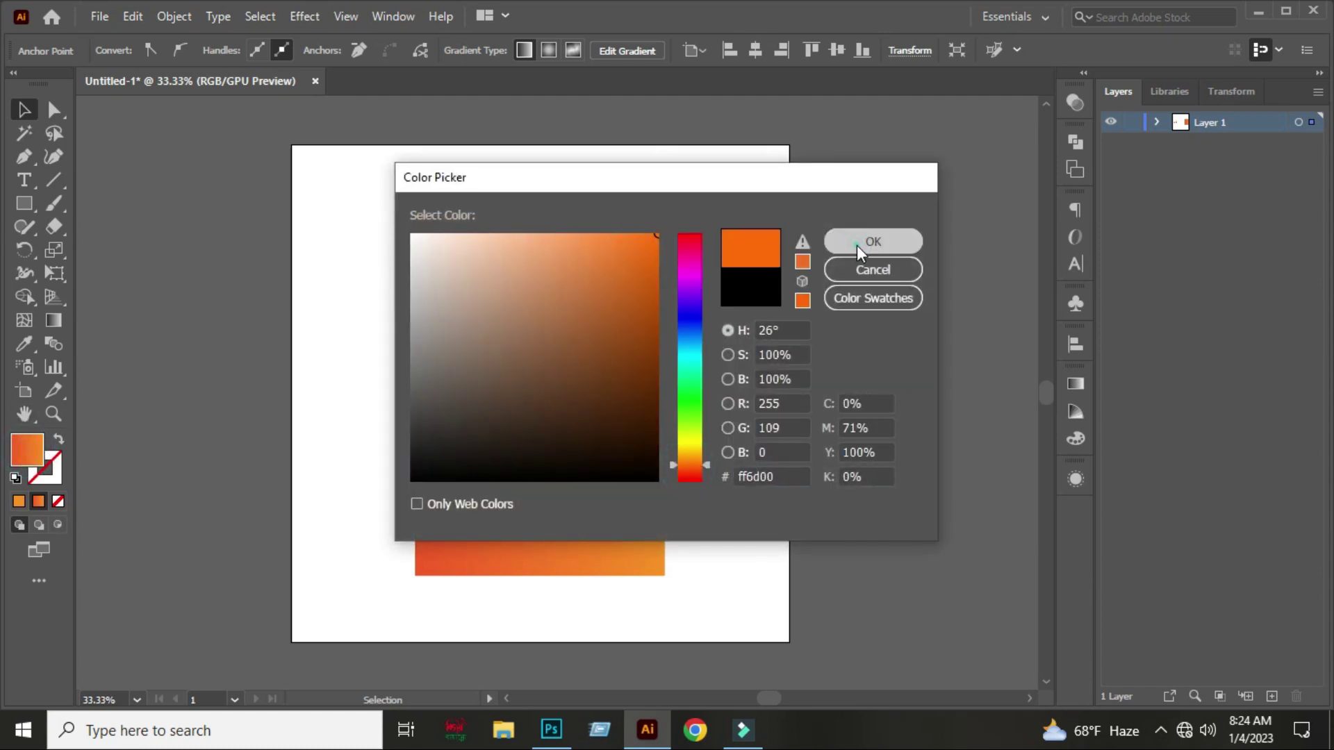
pyautogui.click(856, 245)
pyautogui.click(707, 232)
pyautogui.click(475, 249)
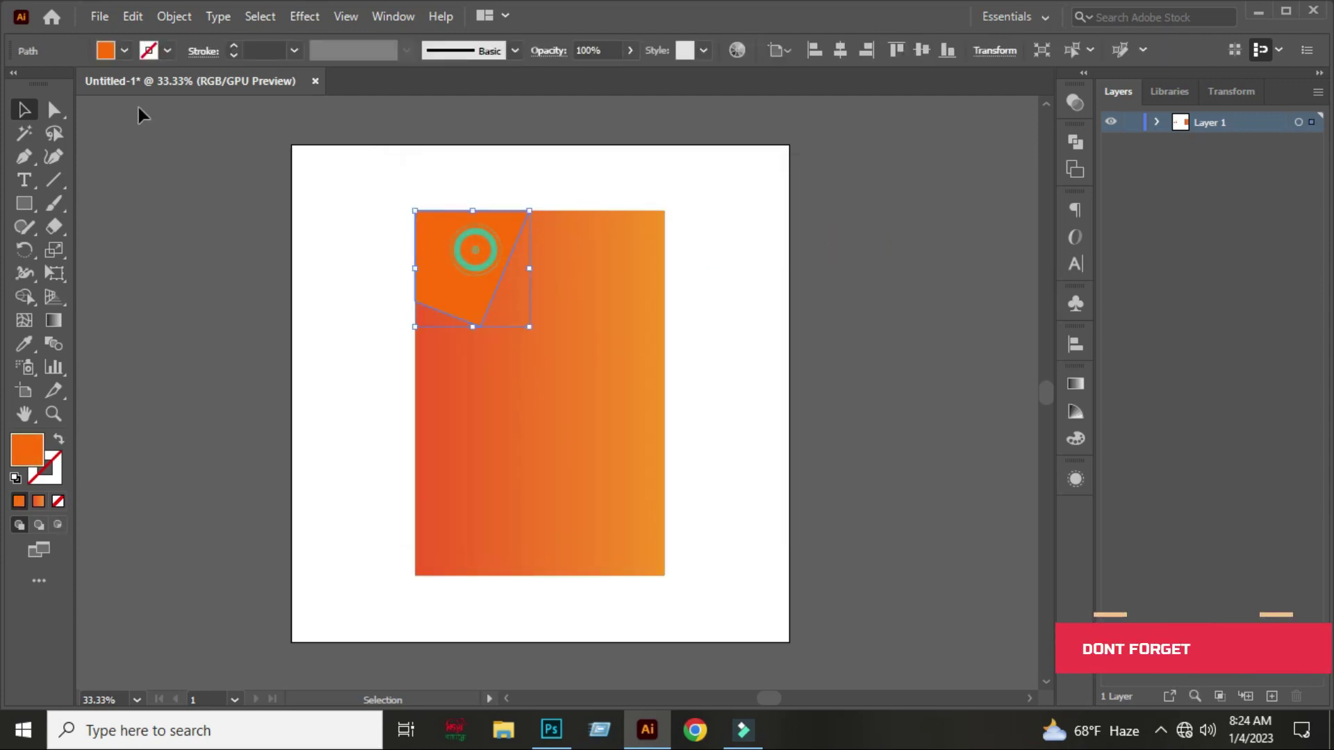
pyautogui.click(110, 48)
pyautogui.click(186, 81)
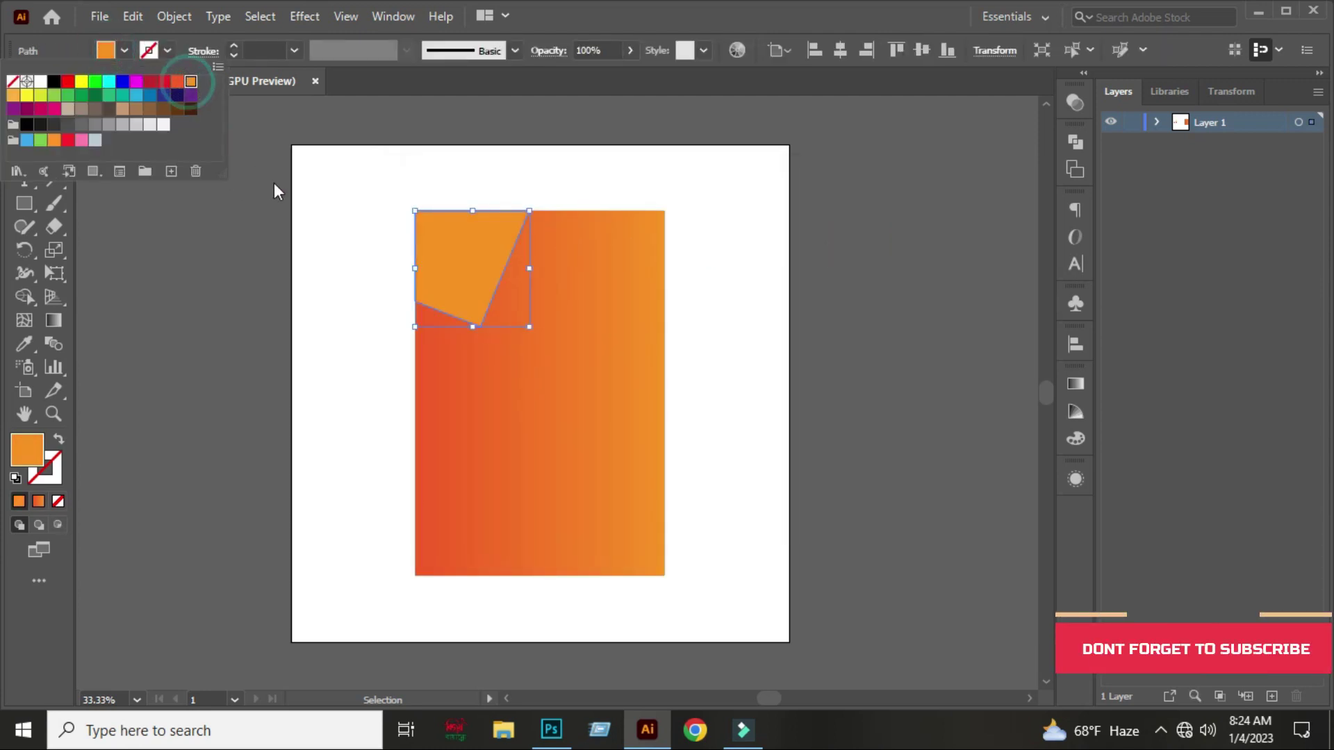
pyautogui.click(310, 211)
pyautogui.scroll(1, 501, 289)
# - Draw a closed triangle from the left edge, below the corner tip, to the top edge
pyautogui.scroll(1, 498, 278)
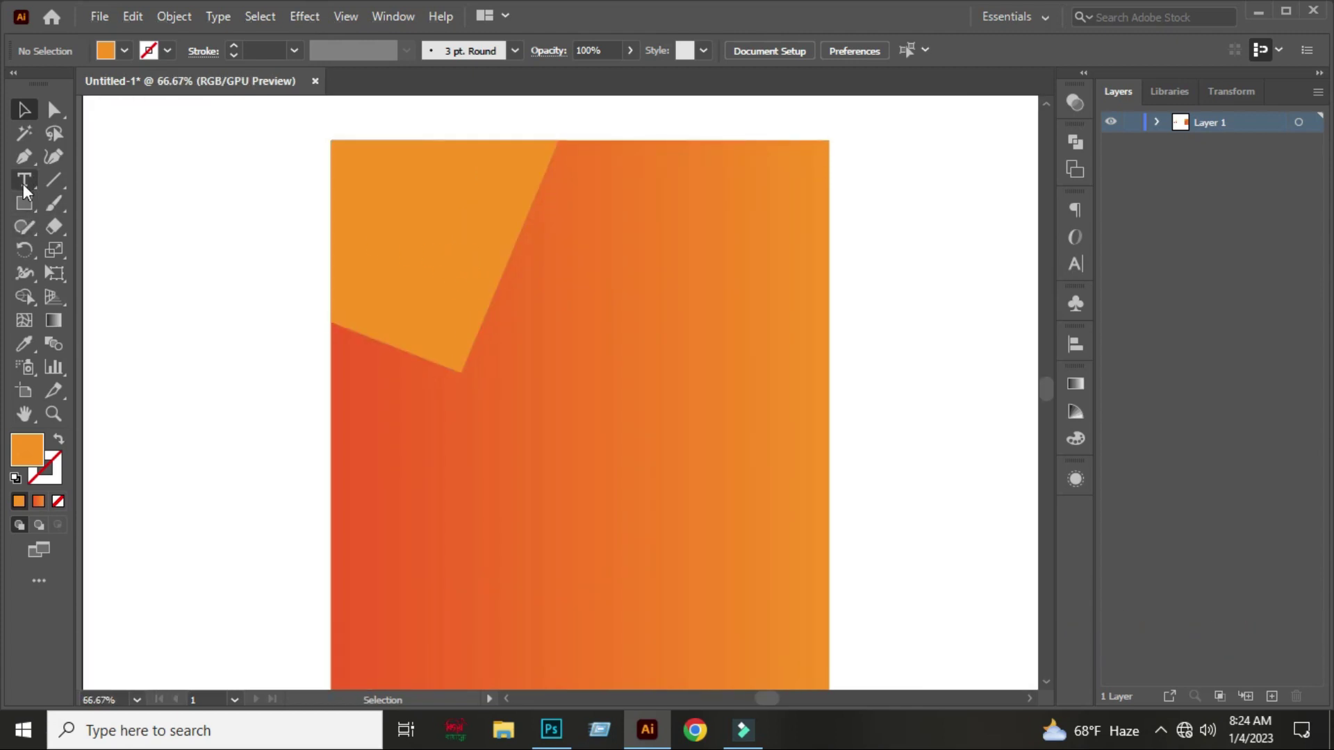
pyautogui.click(25, 156)
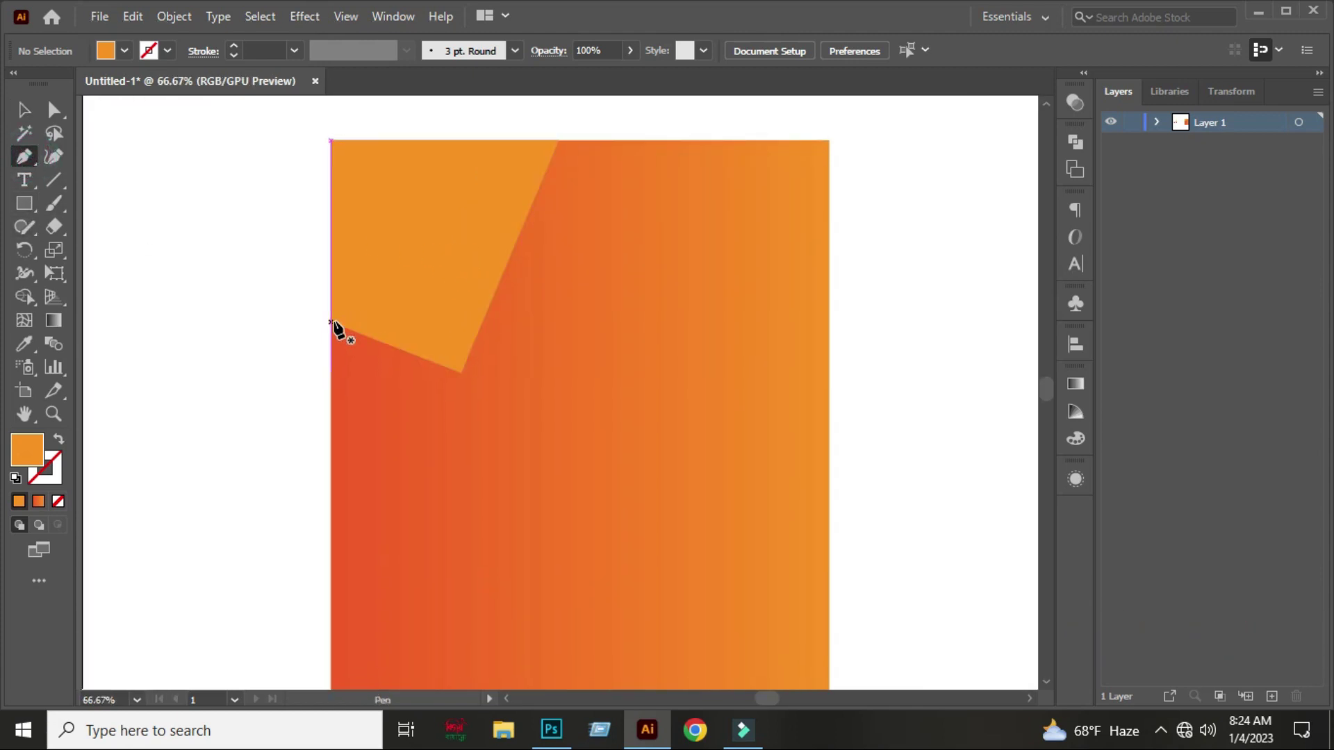
pyautogui.click(331, 323)
pyautogui.click(461, 393)
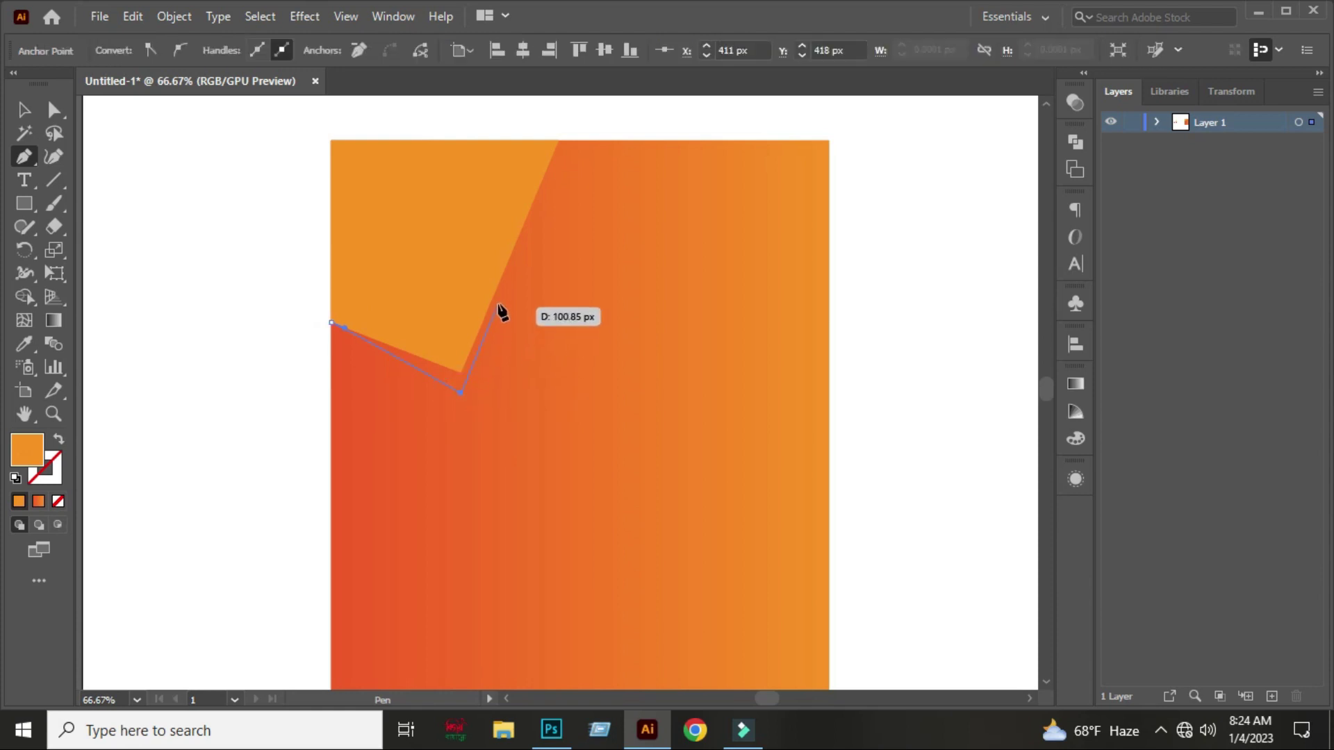
pyautogui.hotkey('ctrl', 'z')
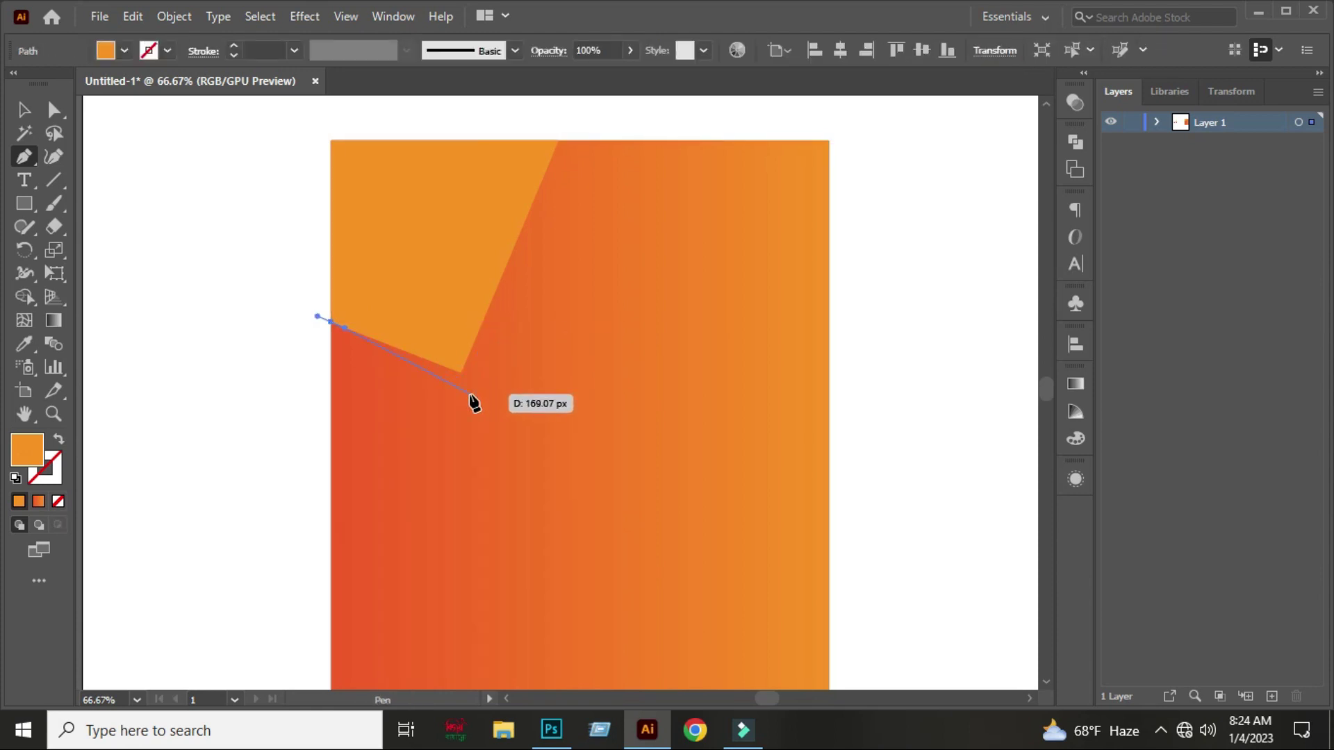
pyautogui.click(464, 393)
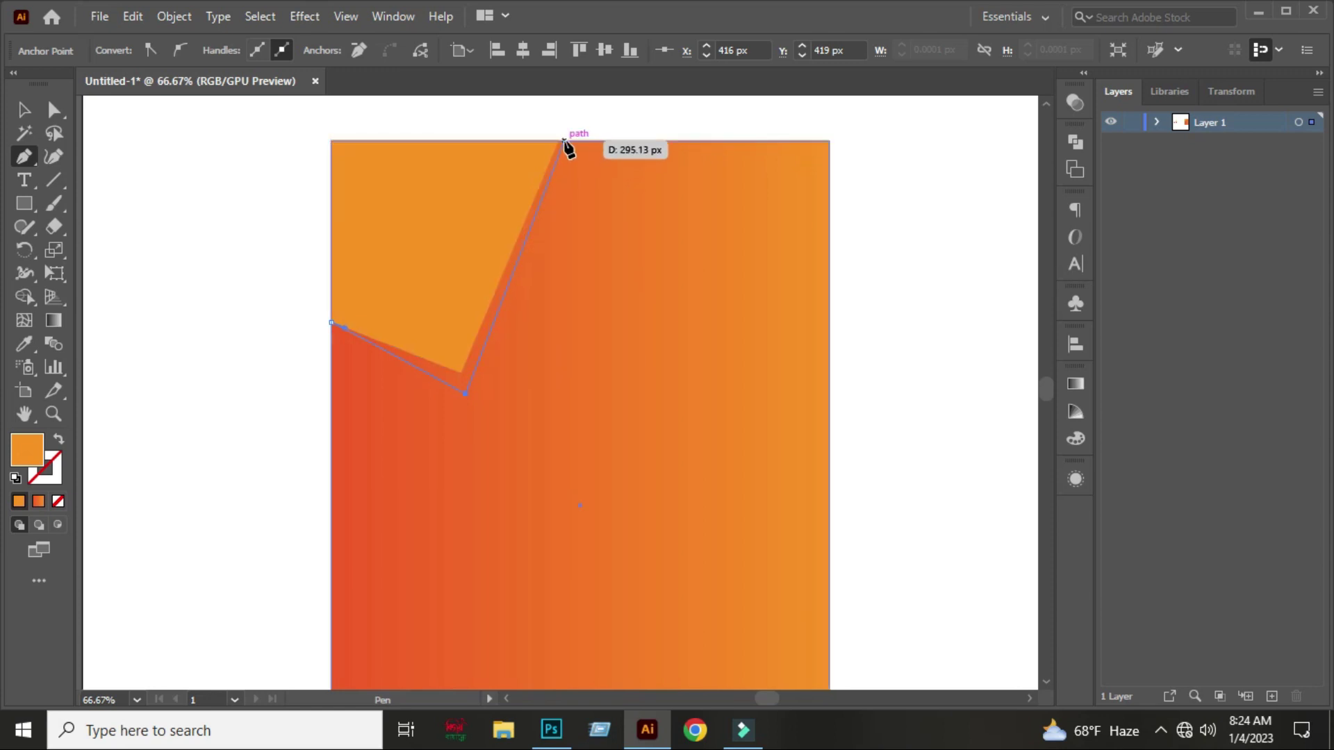
pyautogui.click(560, 140)
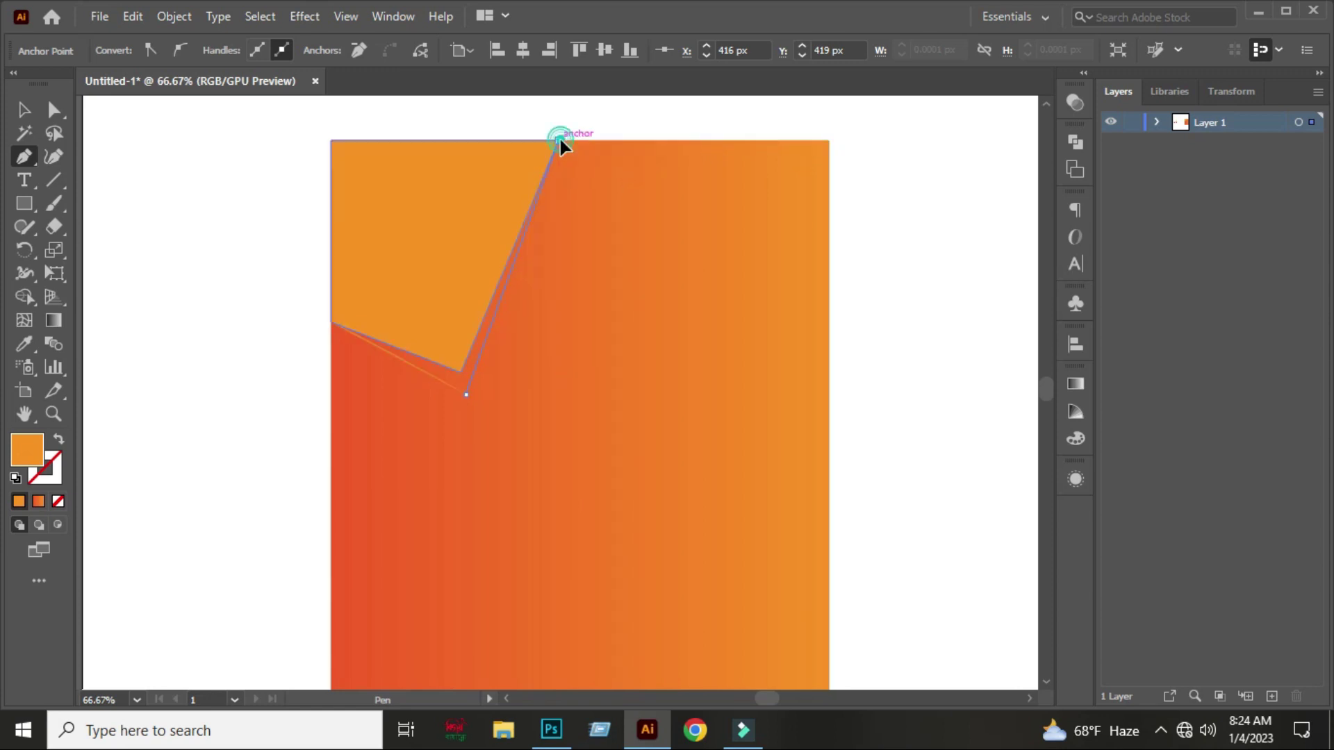
pyautogui.click(333, 324)
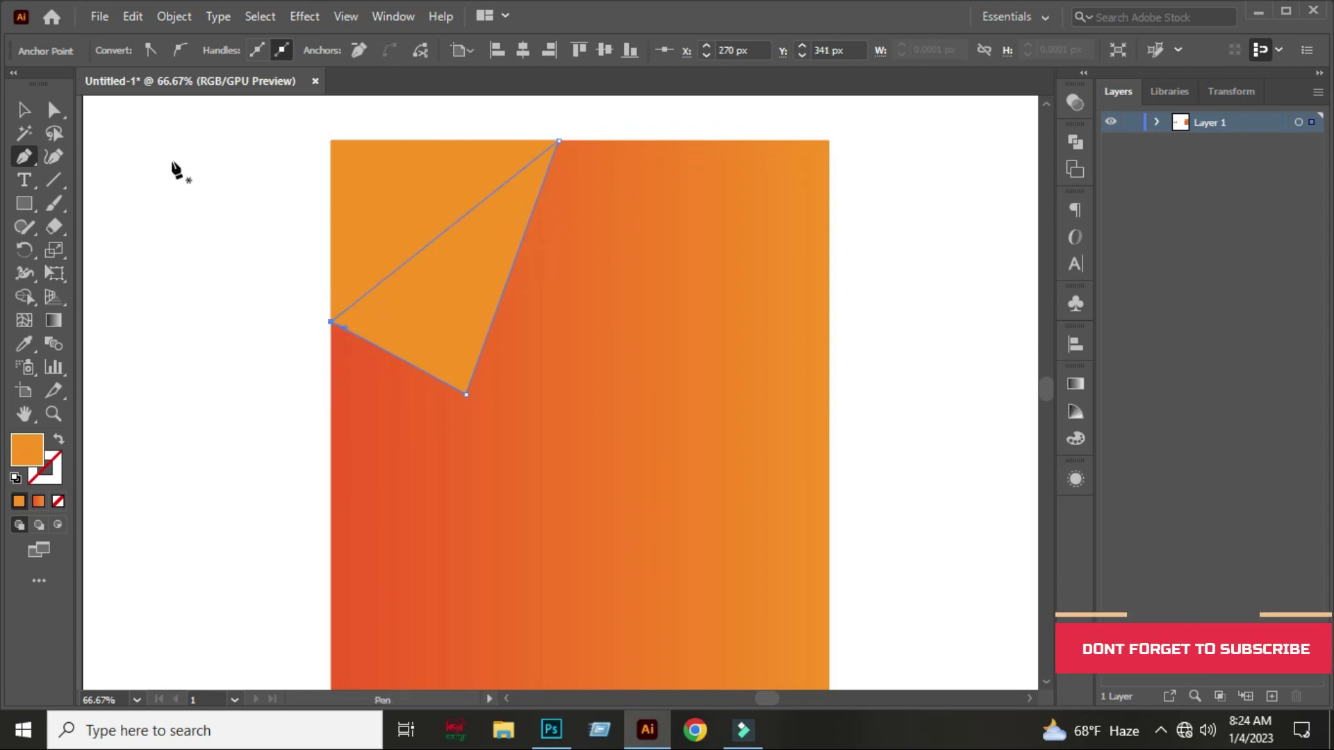
pyautogui.click(23, 109)
# - Bring the light orange flap to the front
pyautogui.click(371, 175)
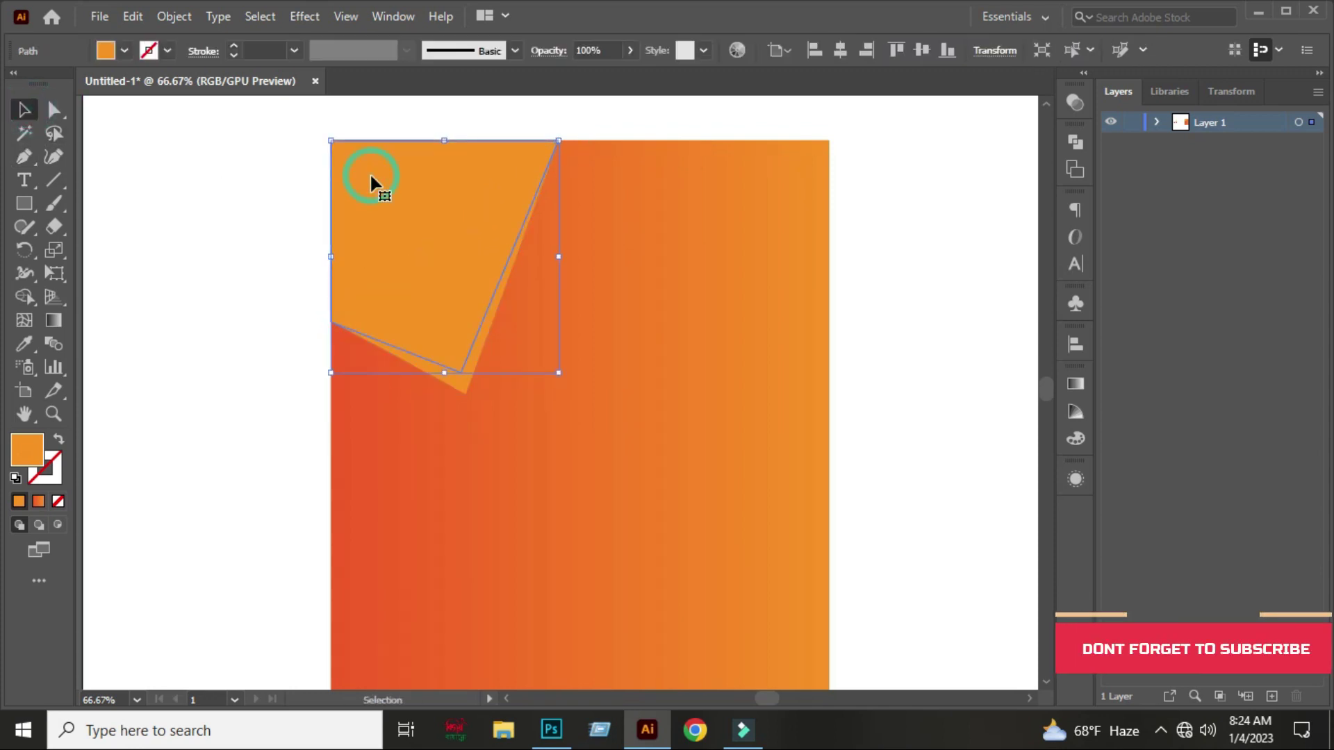
pyautogui.rightClick(370, 177)
pyautogui.moveTo(426, 531)
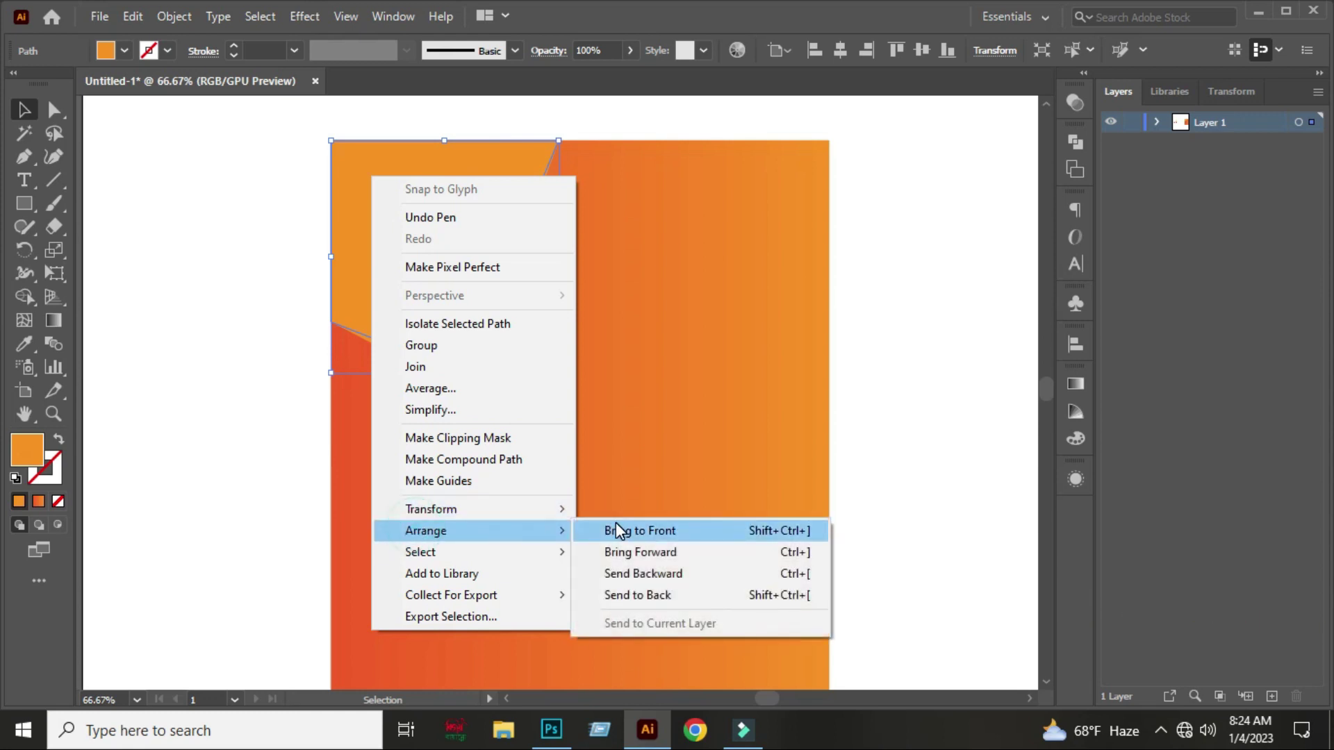
pyautogui.click(615, 531)
# - Give the triangle under the flap a gradient fill ending in black
pyautogui.click(456, 385)
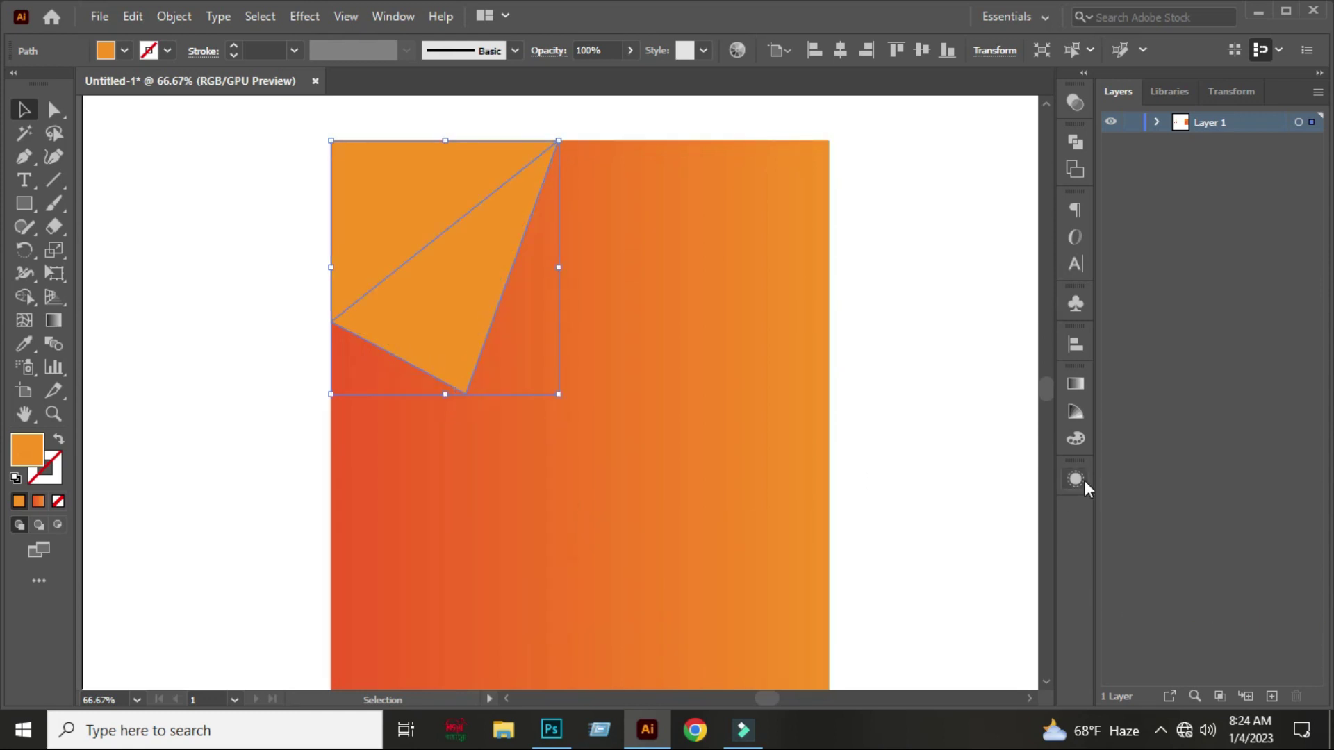
pyautogui.click(1082, 381)
pyautogui.click(836, 534)
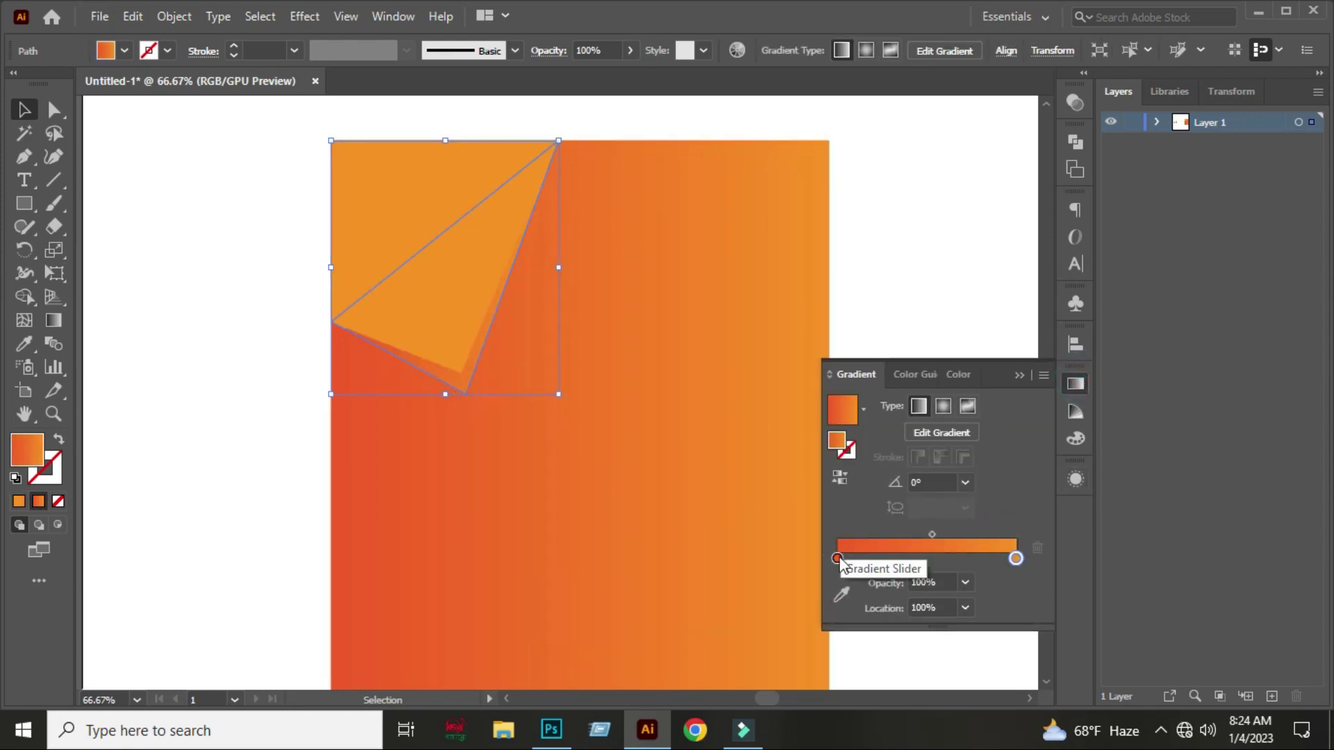
pyautogui.click(837, 558)
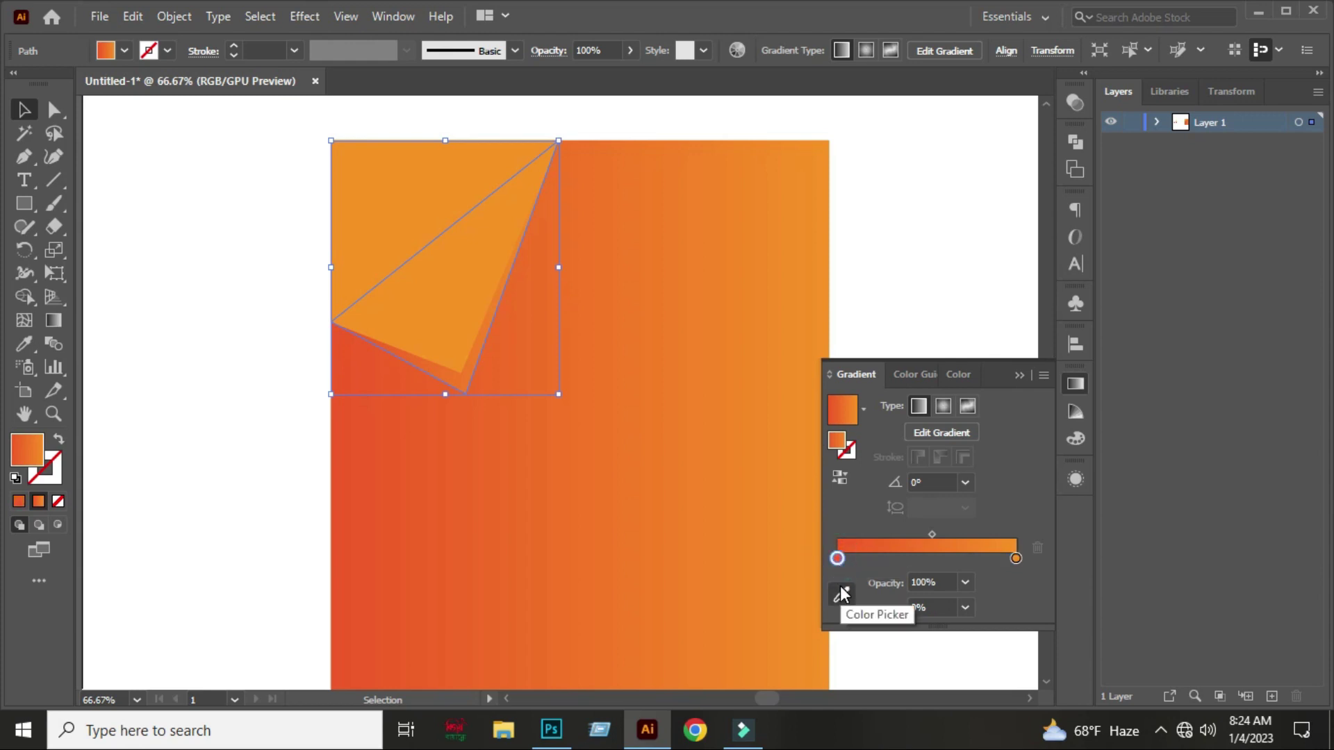
pyautogui.doubleClick(1016, 558)
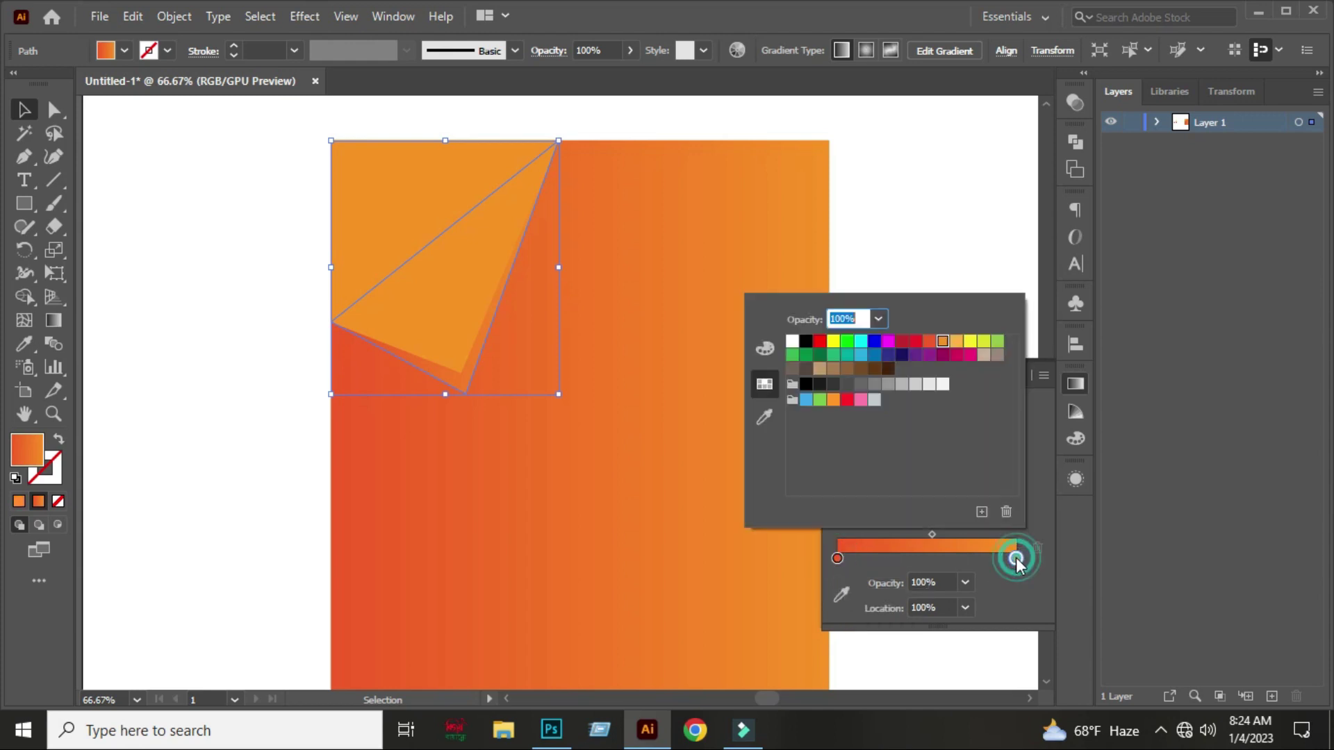
pyautogui.click(804, 347)
pyautogui.click(1032, 393)
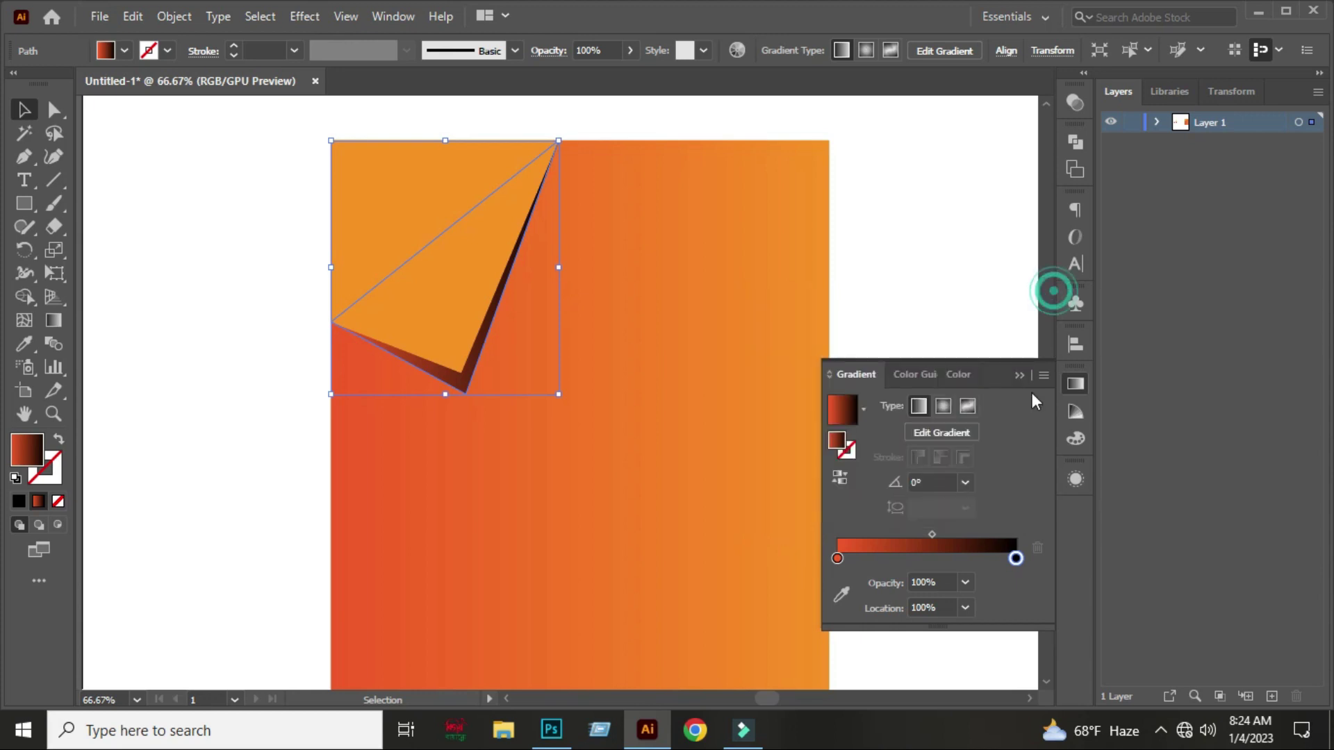
pyautogui.click(1022, 378)
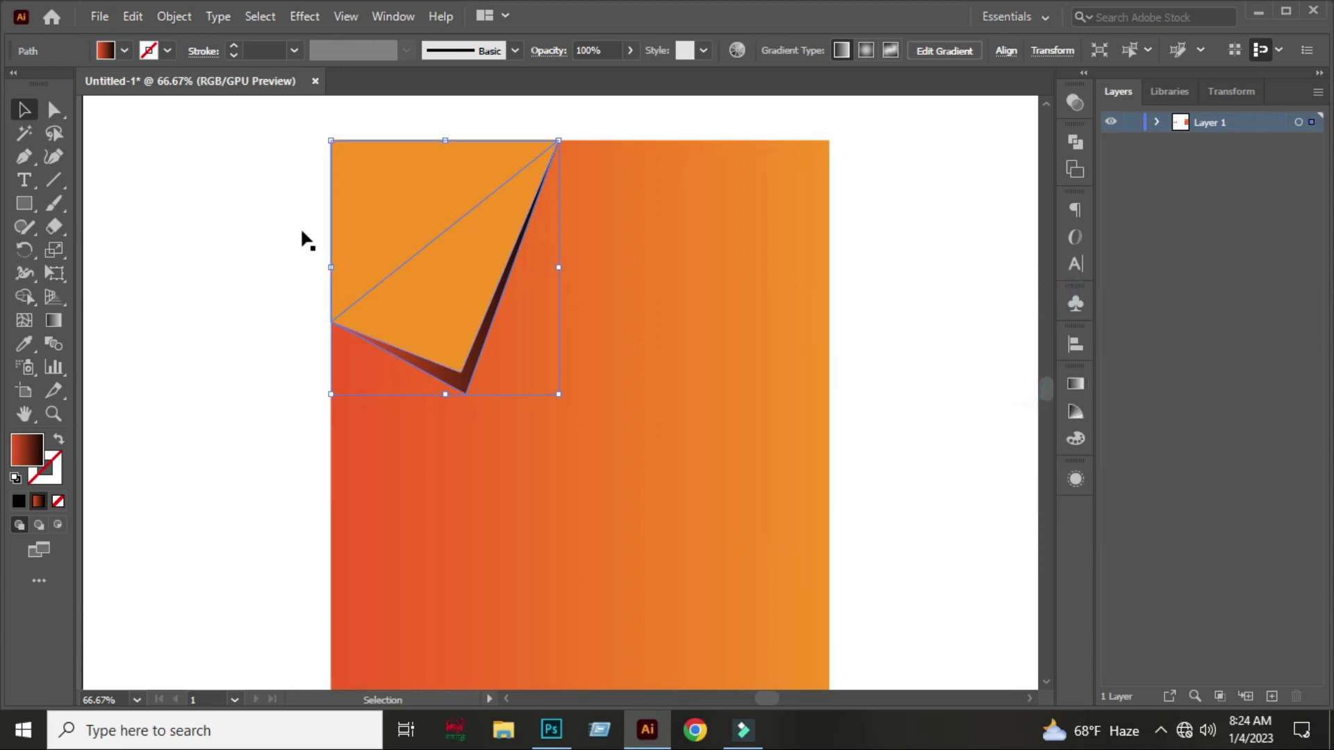
# - Angle the red-to-black gradient down toward the fold's point
pyautogui.click(53, 320)
pyautogui.moveTo(402, 410)
pyautogui.mouseDown()
pyautogui.moveTo(413, 241)
pyautogui.moveTo(329, 246)
pyautogui.mouseUp()
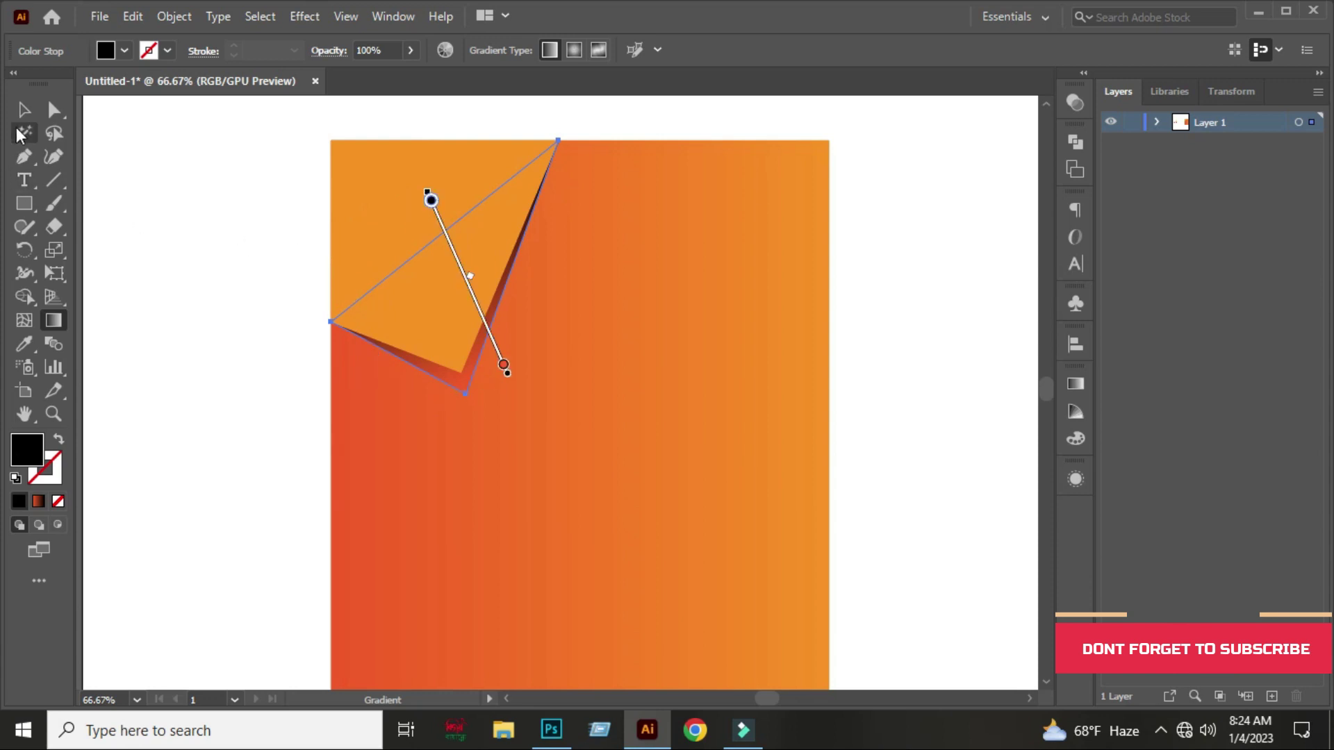
pyautogui.click(24, 110)
# - Apply a Gaussian Blur of about 17.34 px to the shadow triangle
pyautogui.click(306, 17)
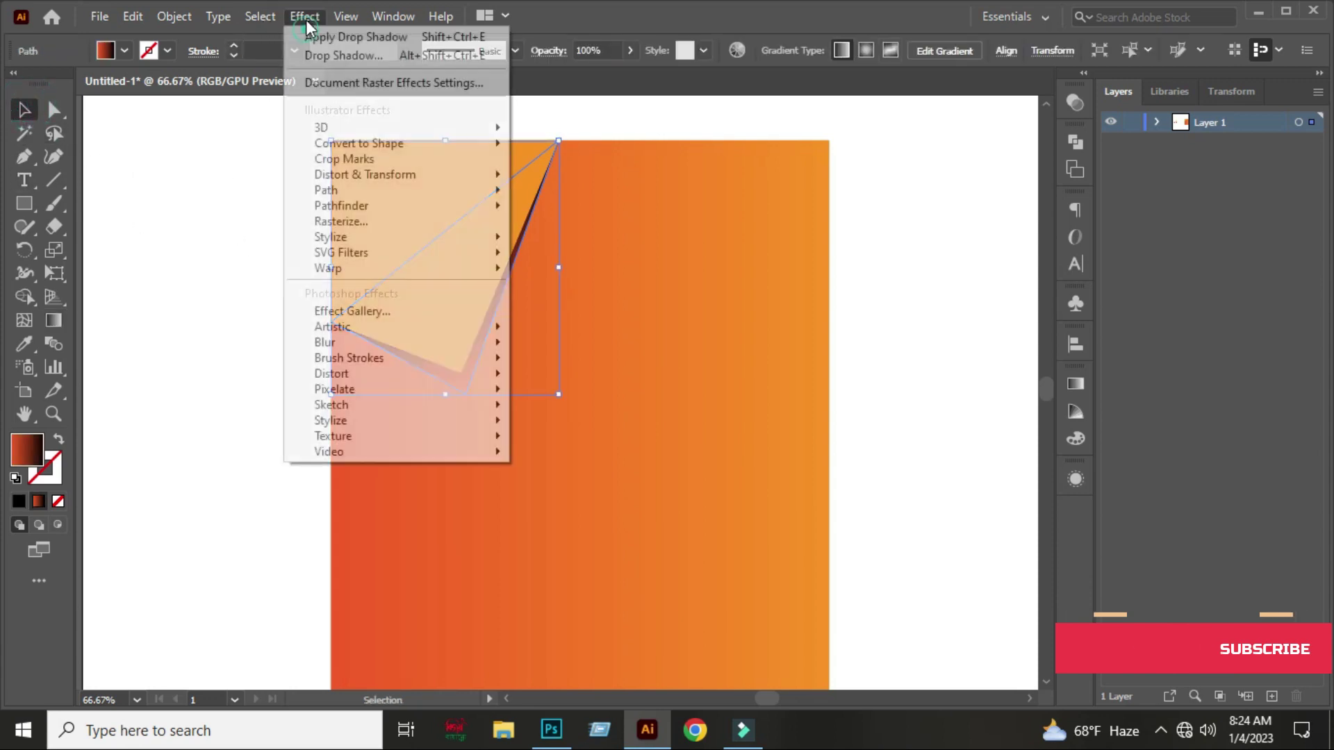
pyautogui.click(328, 341)
pyautogui.click(601, 346)
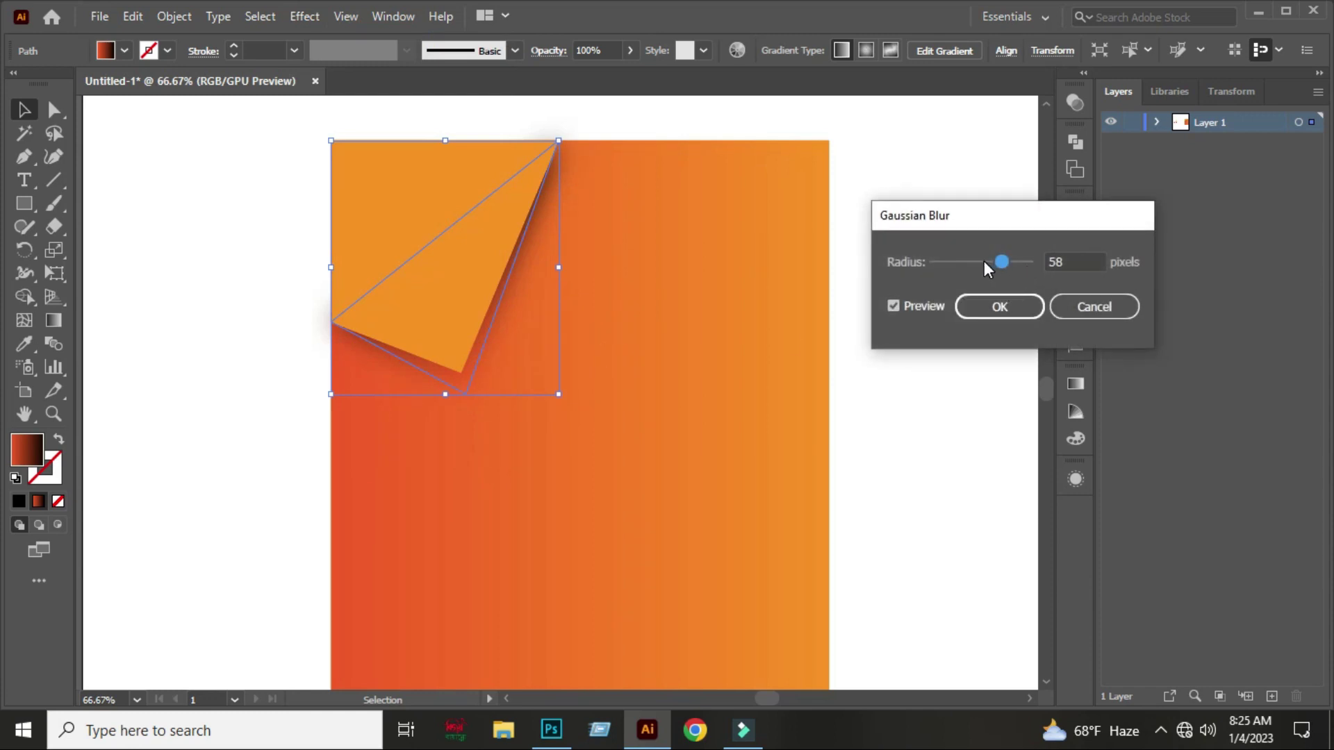
pyautogui.moveTo(989, 262); pyautogui.dragTo(984, 262)
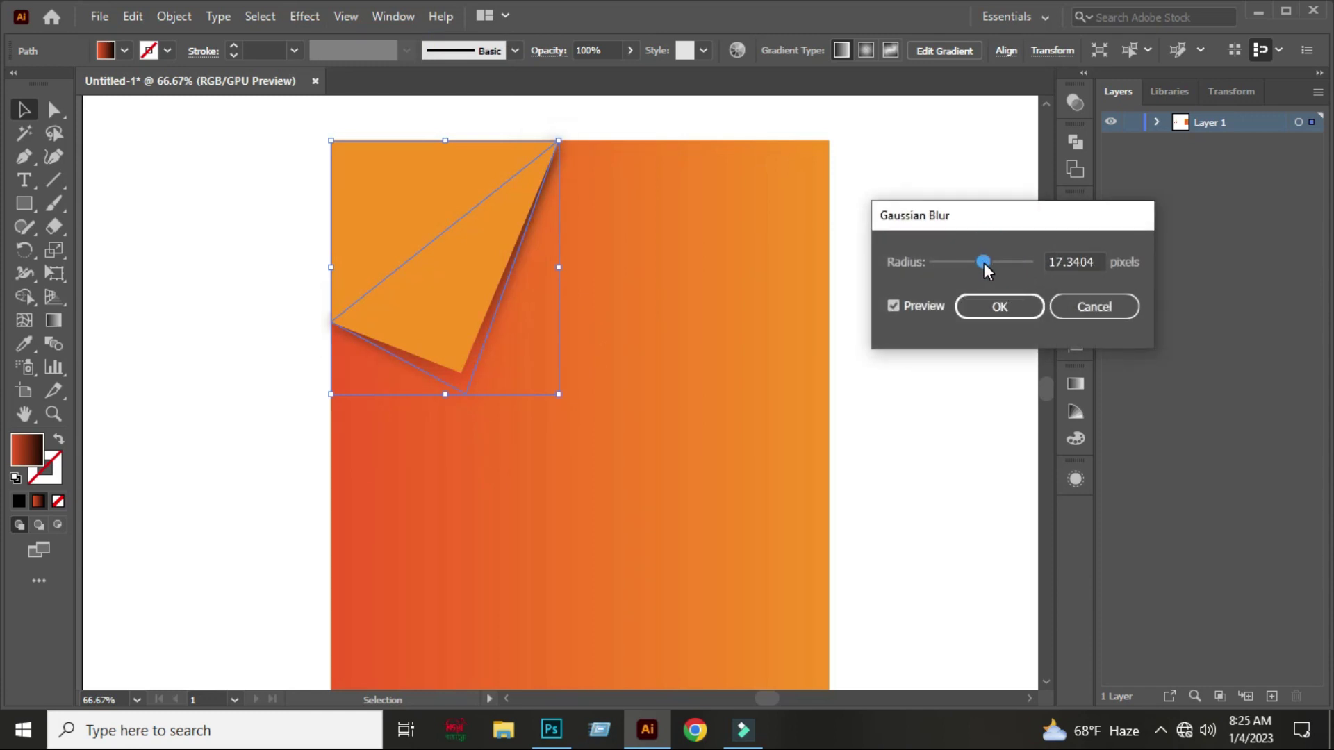
pyautogui.click(1016, 303)
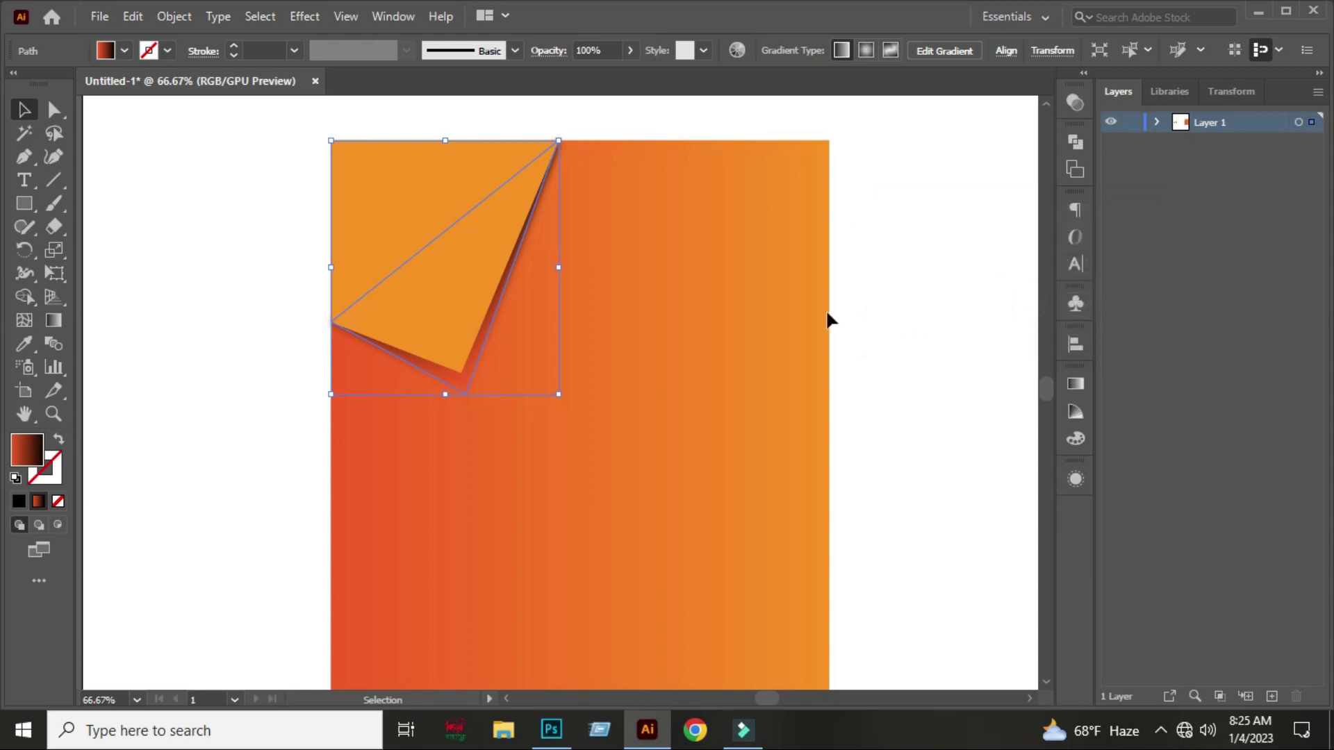
# - Redraw the shadow's gradient from lower right to upper left
pyautogui.click(54, 319)
pyautogui.moveTo(551, 422); pyautogui.dragTo(332, 98)
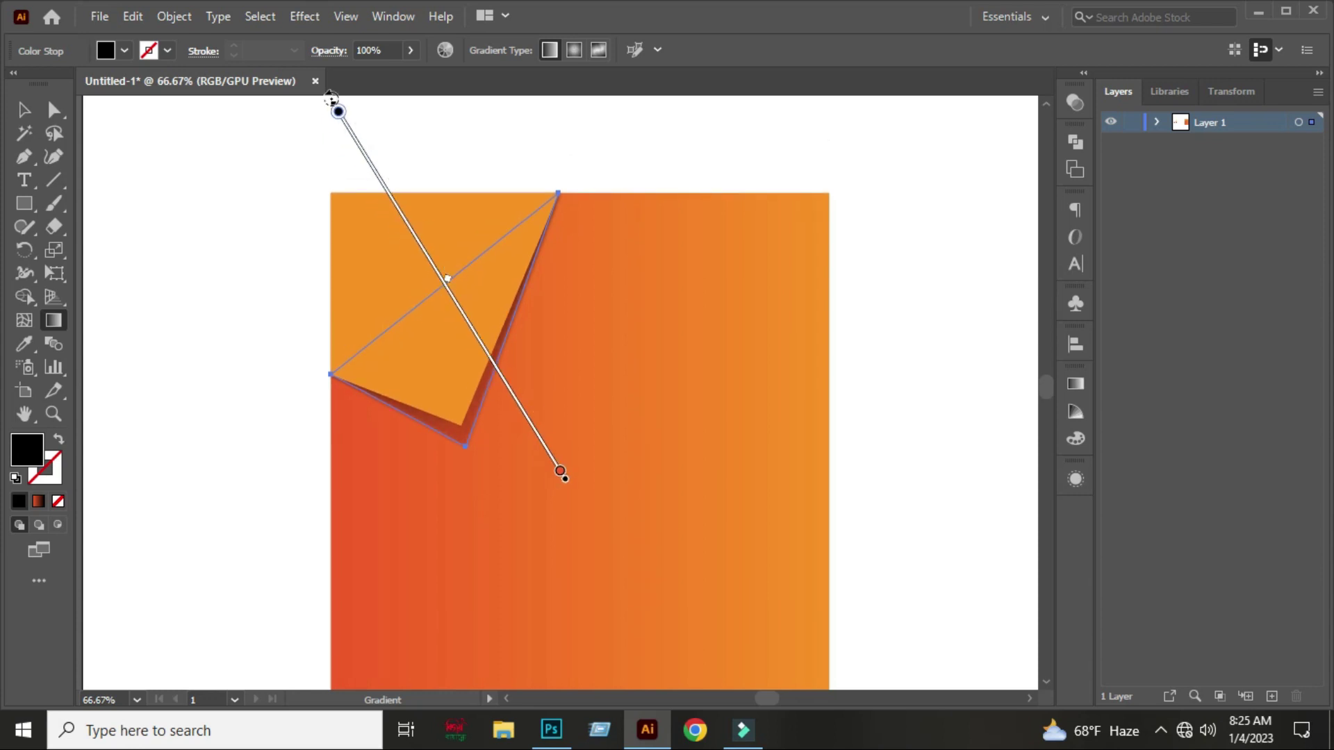
pyautogui.click(23, 109)
pyautogui.click(199, 242)
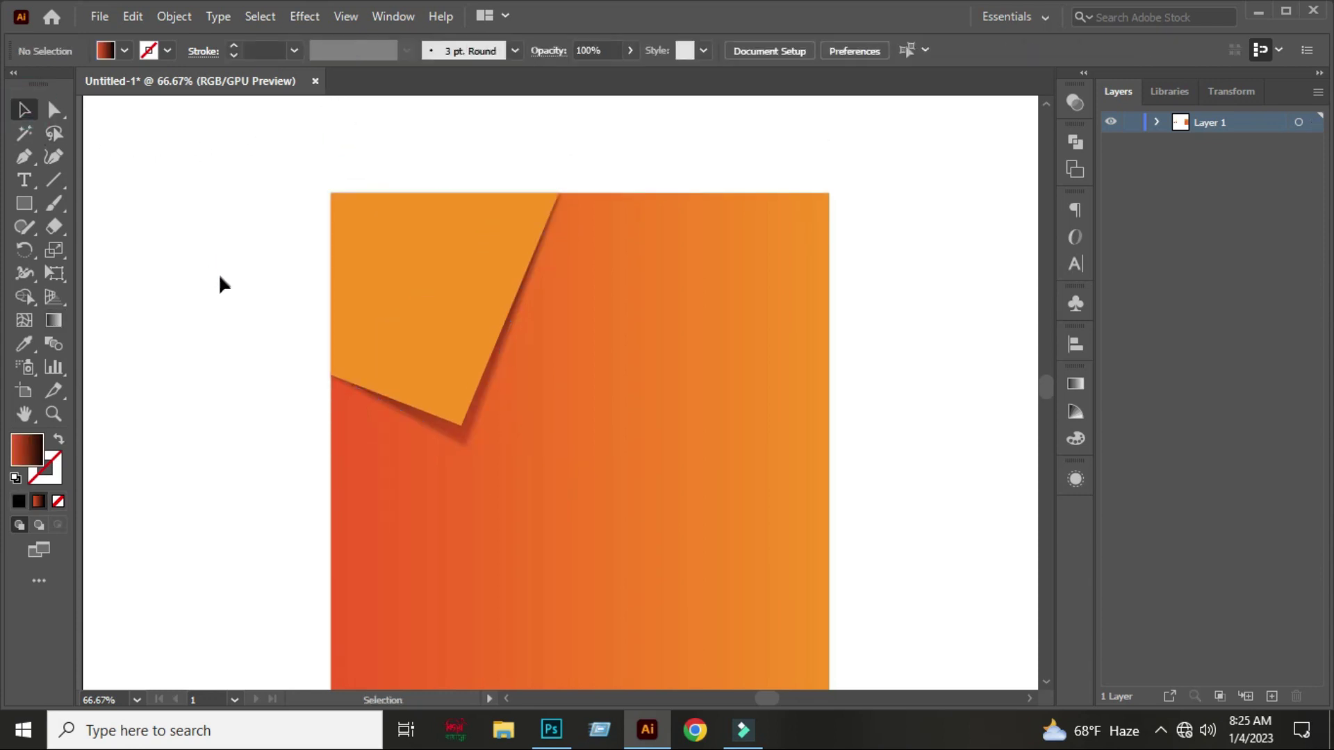
pyautogui.keyDown('alt'); pyautogui.scroll(-2, 227, 302); pyautogui.keyUp('alt')
pyautogui.keyDown('alt'); pyautogui.scroll(3, 309, 307); pyautogui.keyUp('alt')
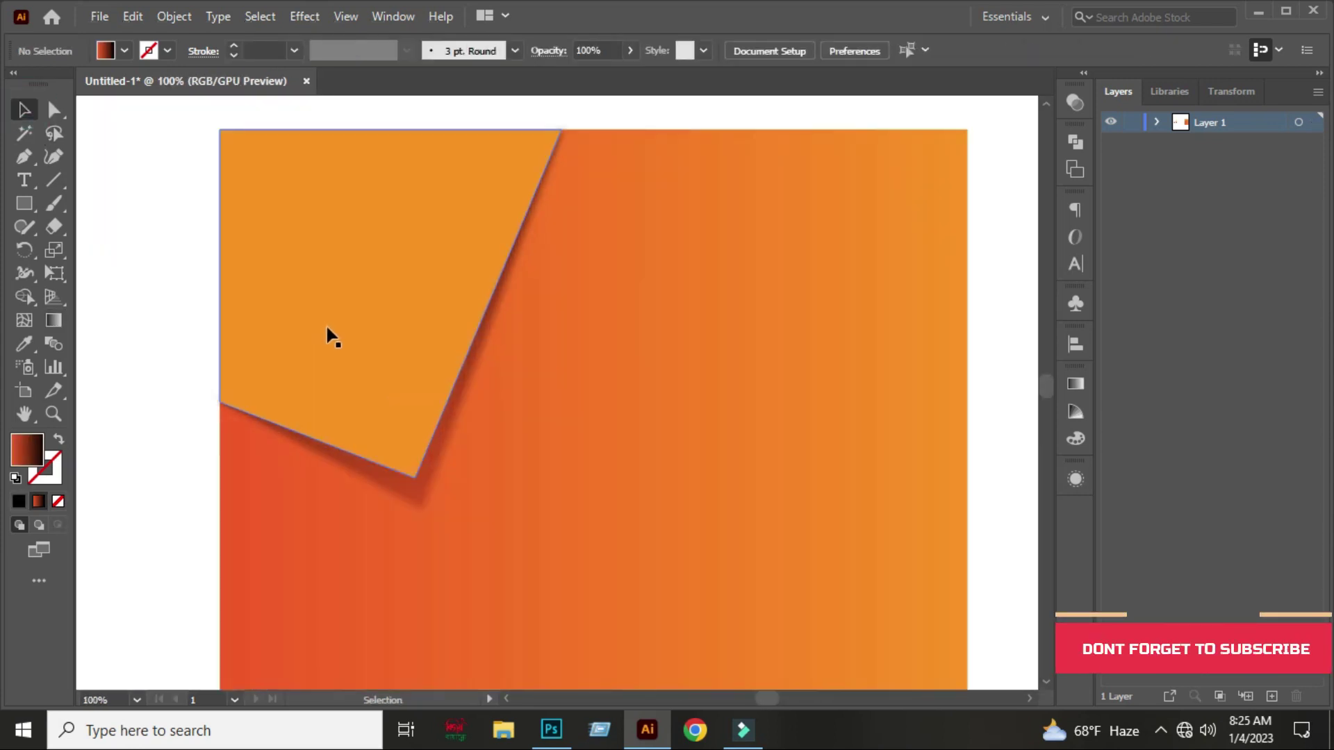
# - Try copying and moving the flap, undoing both attempts
pyautogui.moveTo(420, 363); pyautogui.dragTo(501, 336)
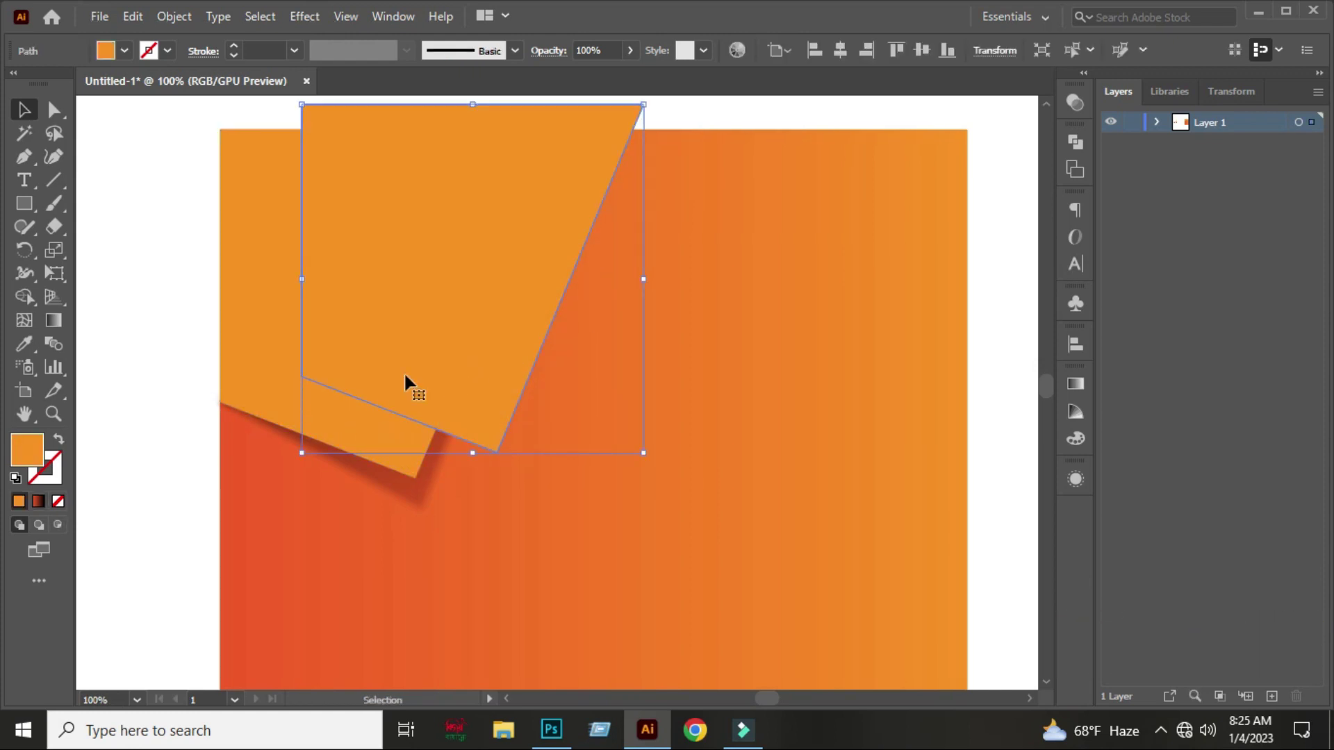
pyautogui.hotkey('ctrl', 'z')
pyautogui.press('v')
pyautogui.click(128, 354)
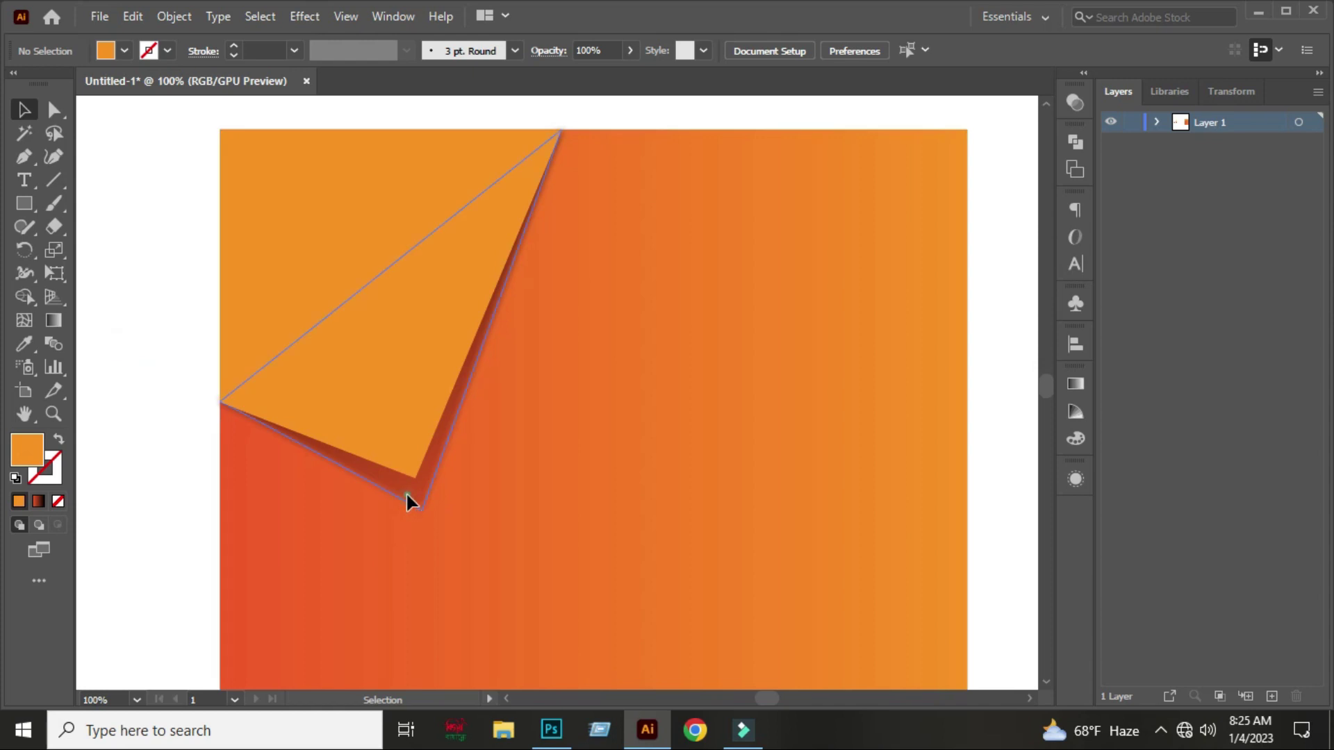
pyautogui.click(405, 492)
pyautogui.keyDown('shift'); pyautogui.click(310, 251); pyautogui.keyUp('shift')
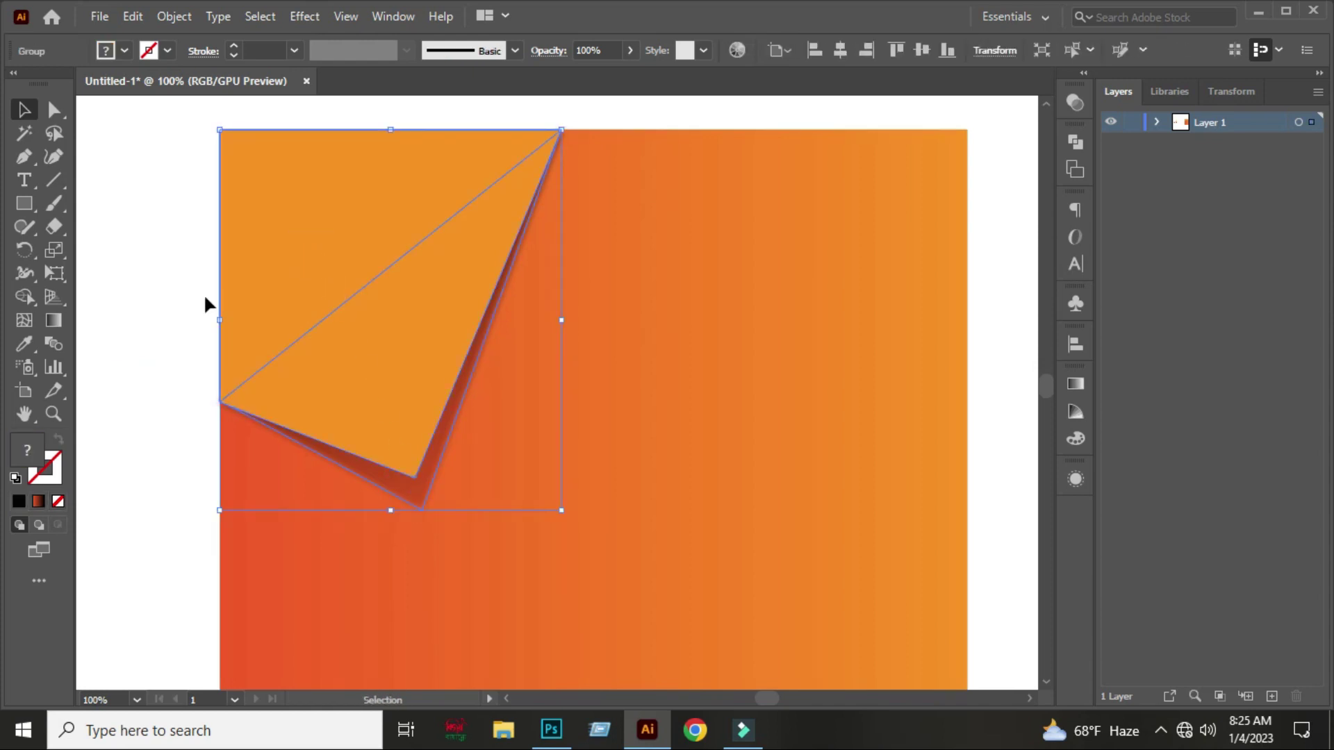
pyautogui.click(132, 280)
pyautogui.moveTo(355, 354); pyautogui.dragTo(408, 345)
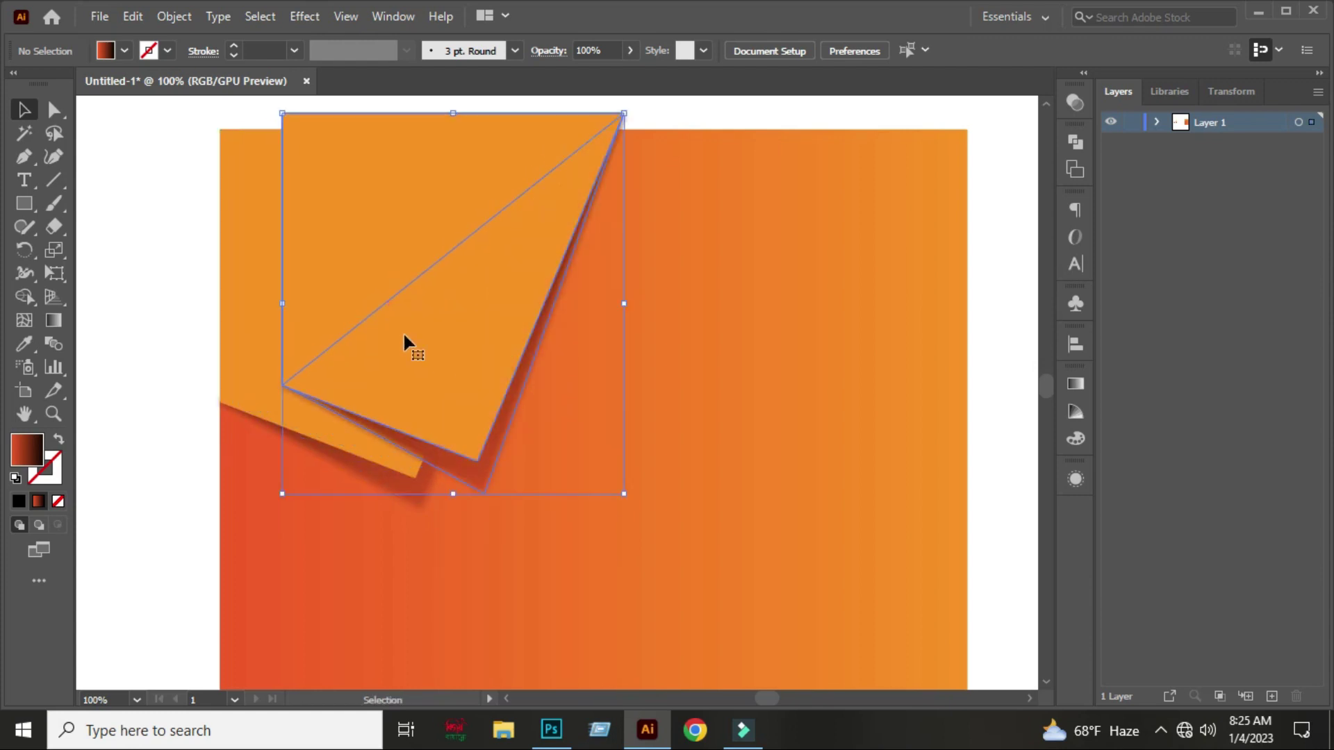
pyautogui.hotkey('ctrl', 'z')
pyautogui.click(157, 375)
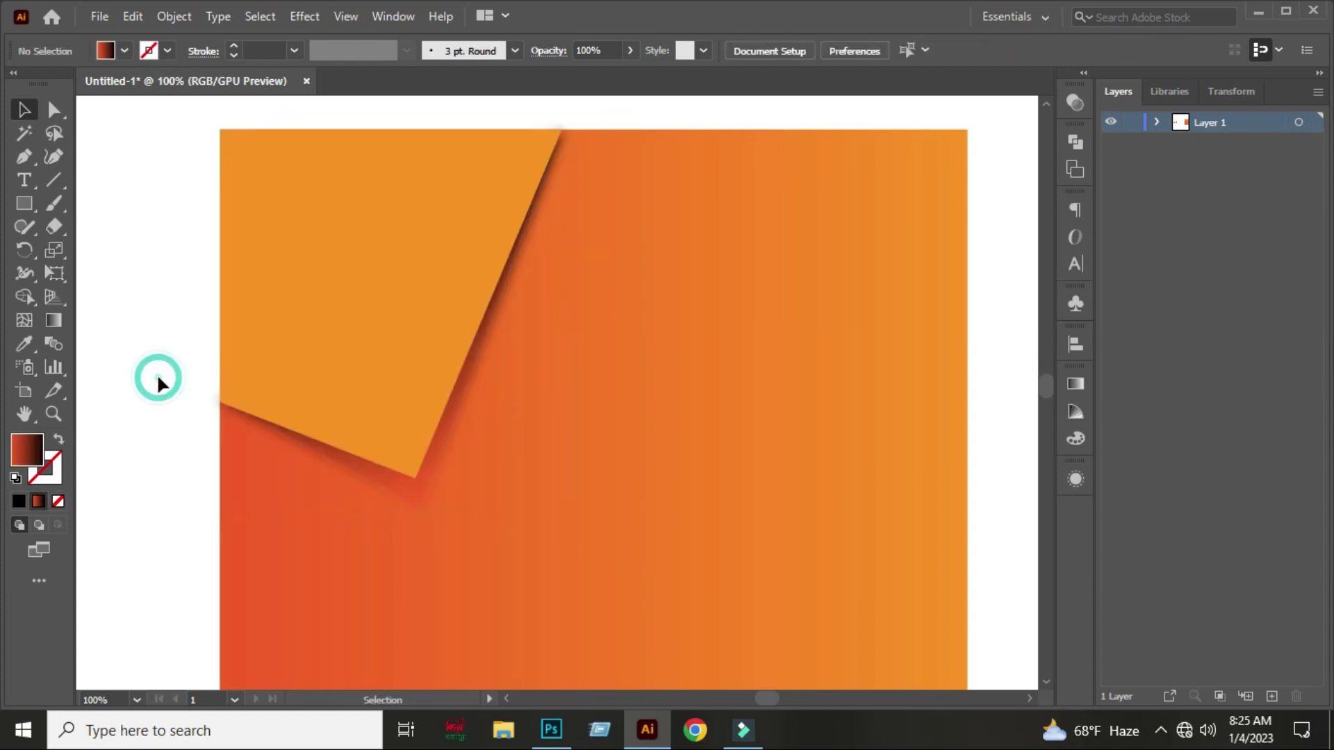
# - Group the light orange flap with its dark shadow
pyautogui.click(414, 495)
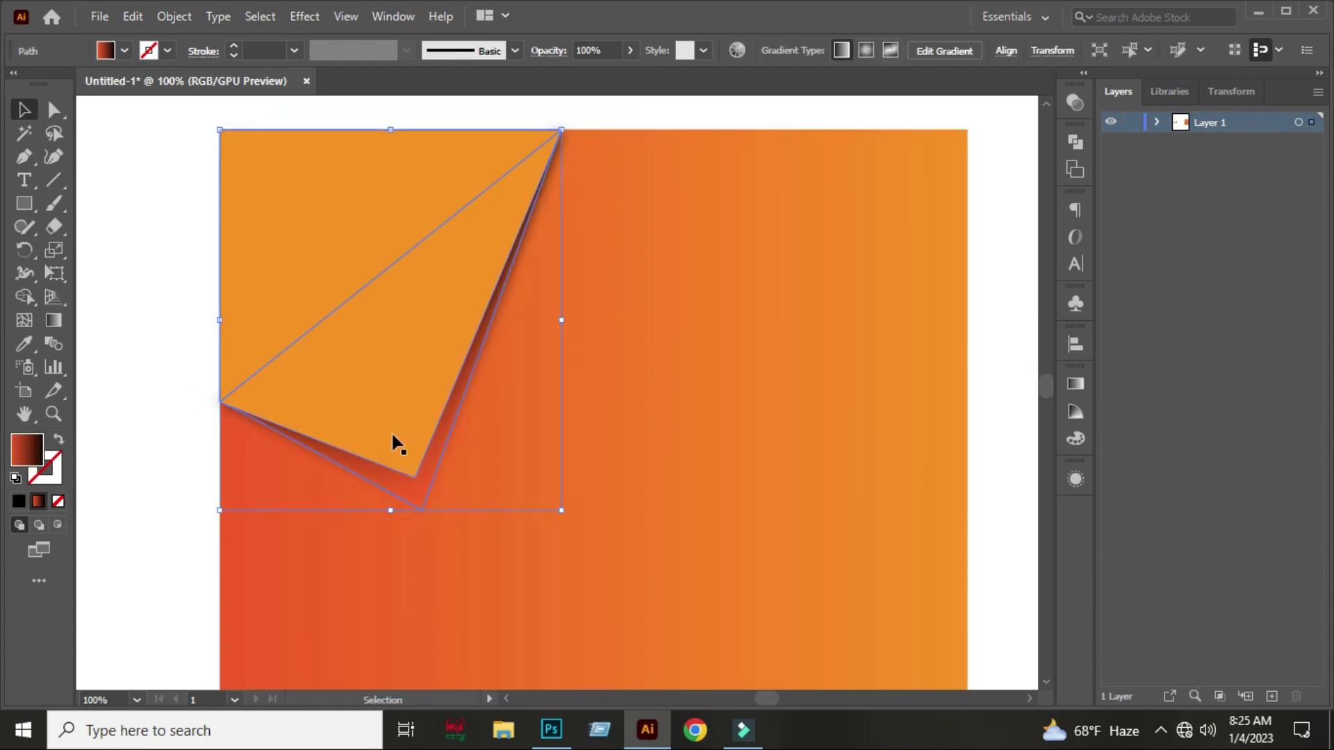
pyautogui.keyDown('shift'); pyautogui.click(307, 229); pyautogui.keyUp('shift')
pyautogui.rightClick(307, 230)
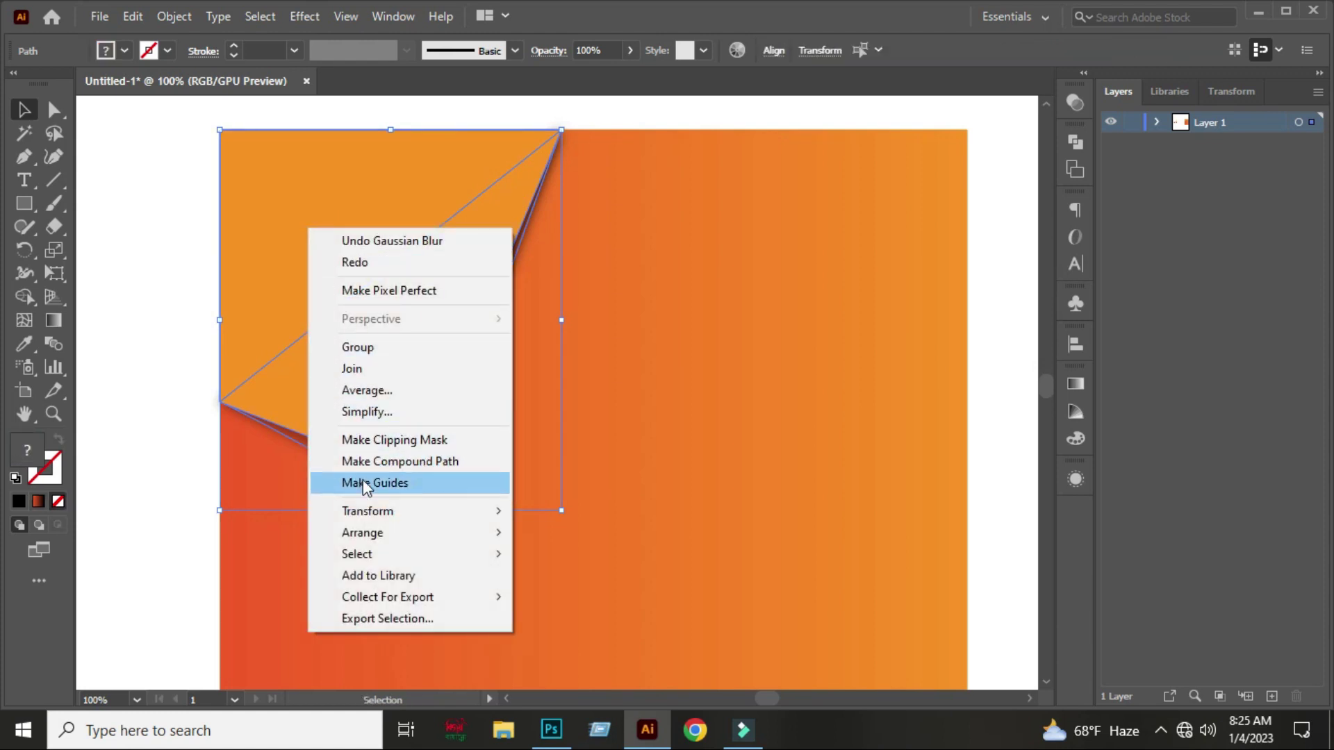
pyautogui.click(382, 347)
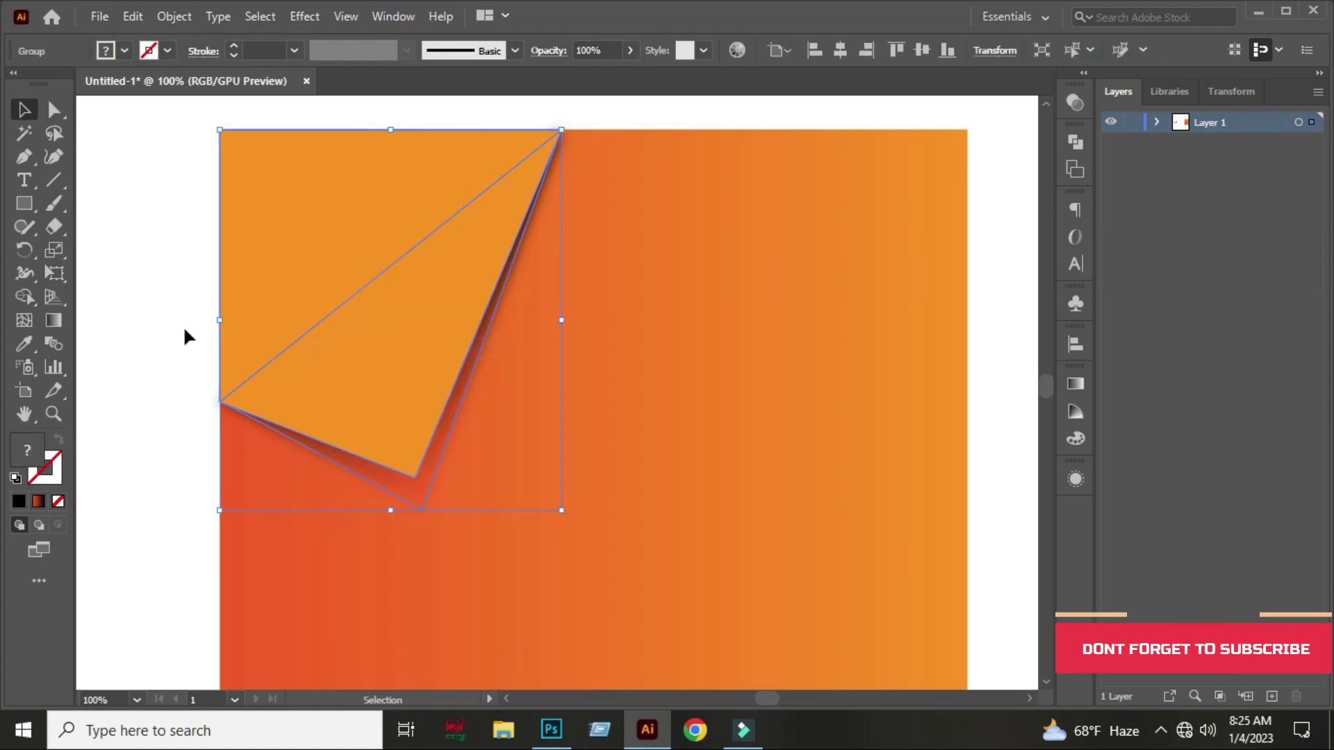
pyautogui.click(164, 327)
# - Place a copy of the group up and right, and bring the original in front
pyautogui.moveTo(407, 349)
pyautogui.mouseDown()
pyautogui.moveTo(471, 323)
pyautogui.moveTo(489, 287)
pyautogui.mouseUp()
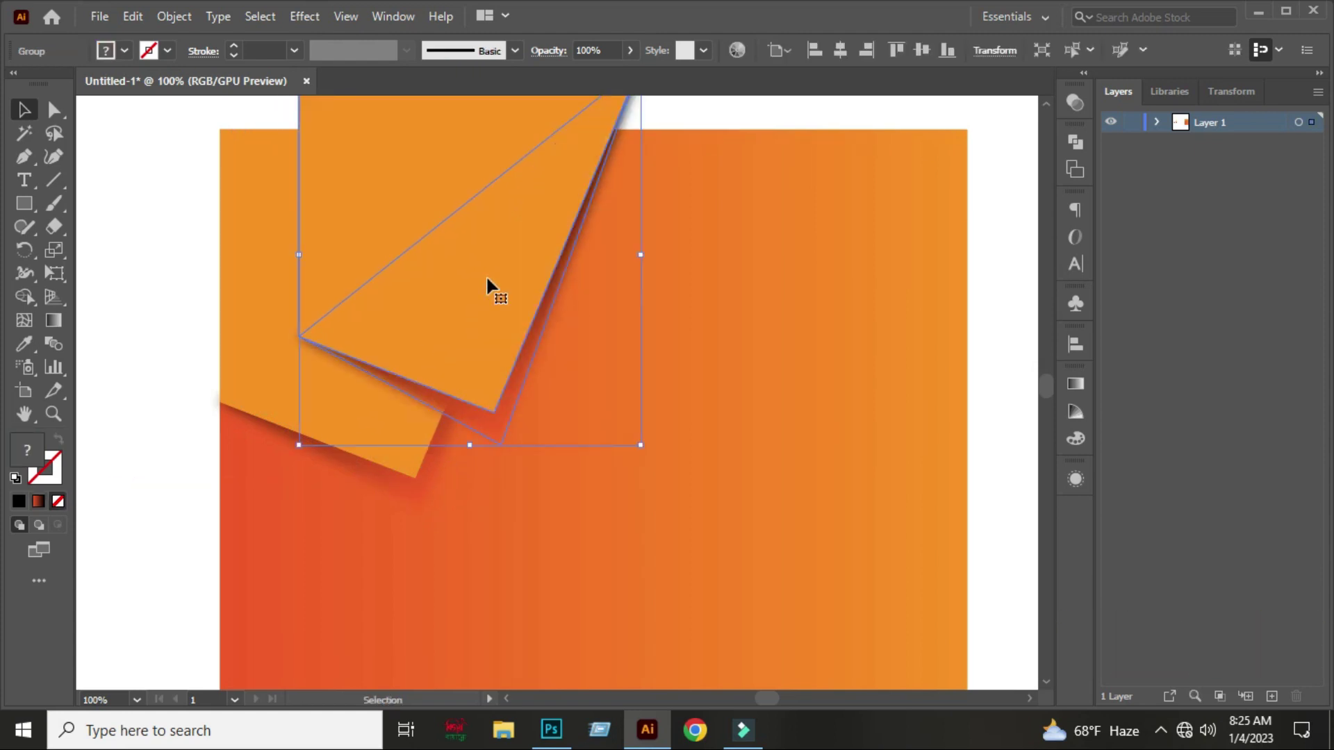
pyautogui.click(276, 381)
pyautogui.rightClick(277, 381)
pyautogui.click(349, 268)
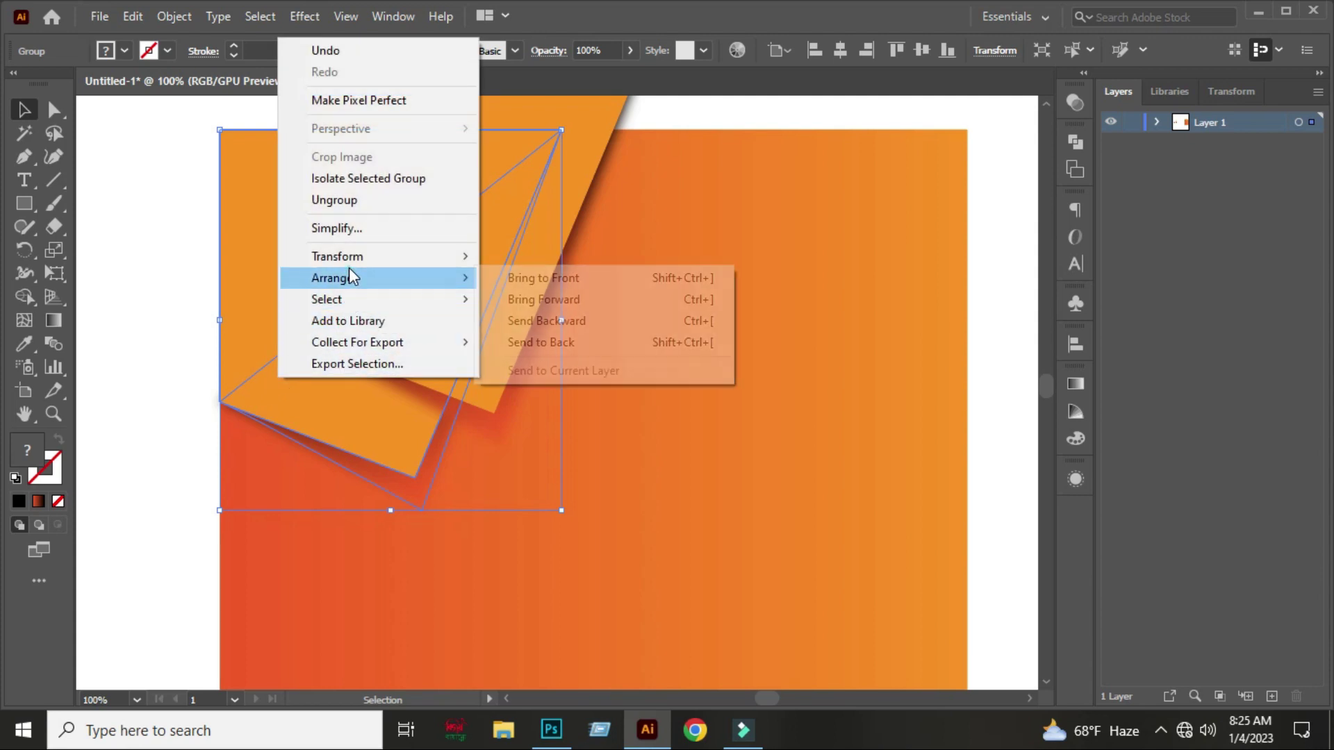
pyautogui.click(569, 280)
pyautogui.click(107, 347)
# - Move the front fold over the back one and select all the shapes
pyautogui.keyDown('alt'); pyautogui.scroll(-1, 131, 356); pyautogui.keyUp('alt')
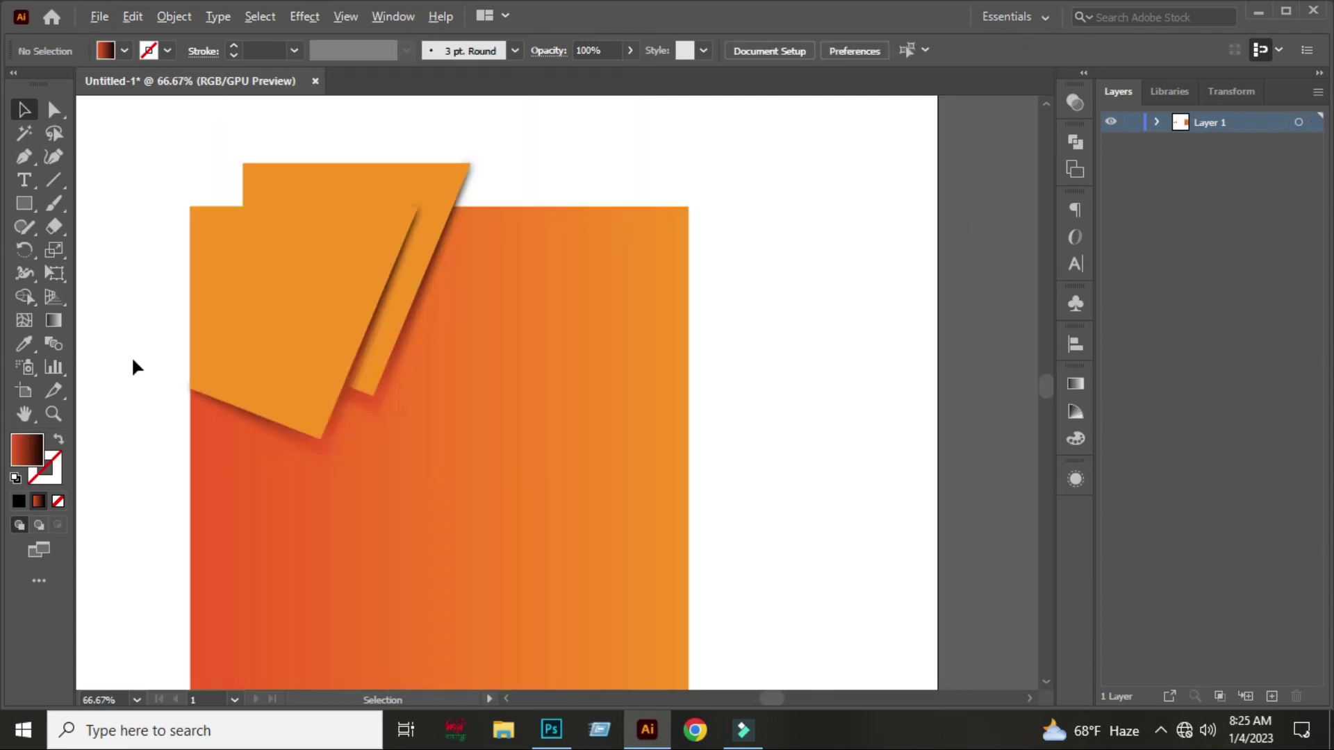
pyautogui.moveTo(354, 337); pyautogui.dragTo(393, 360)
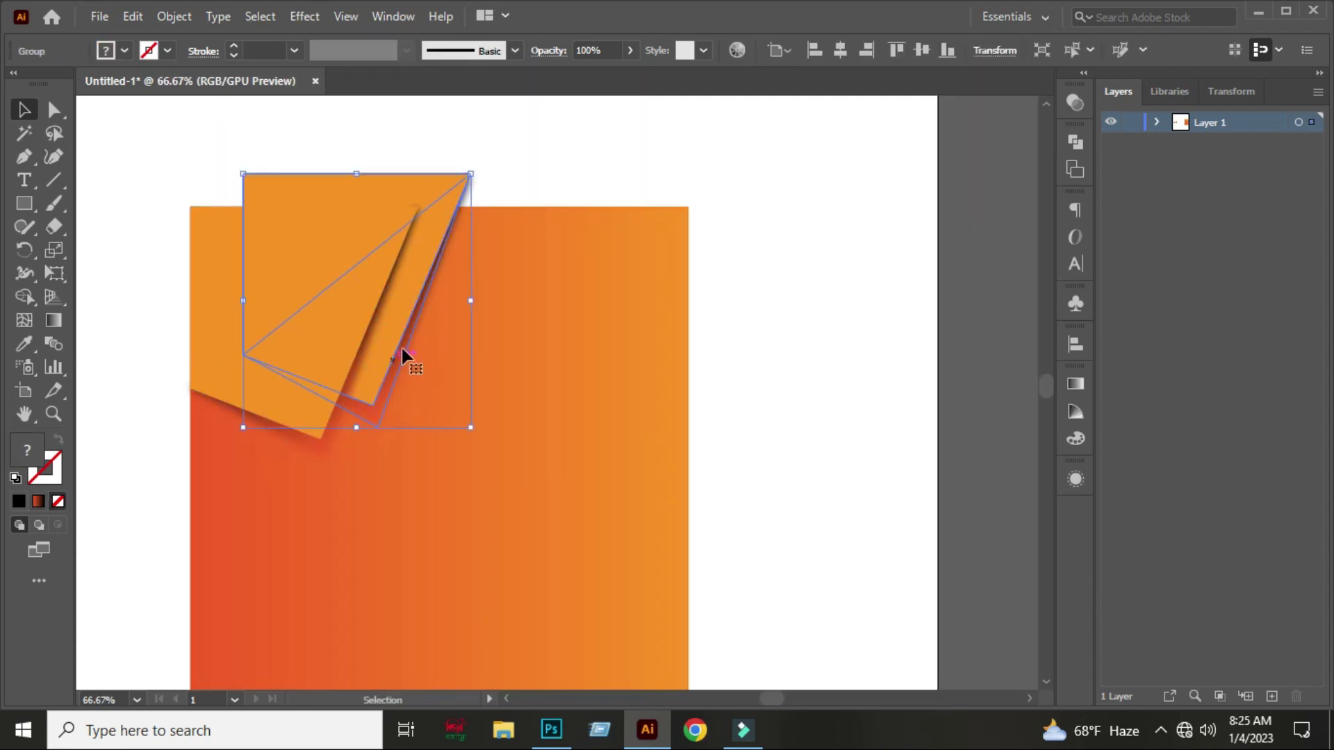
pyautogui.click(562, 180)
pyautogui.keyDown('alt'); pyautogui.scroll(-1, 561, 179); pyautogui.keyUp('alt')
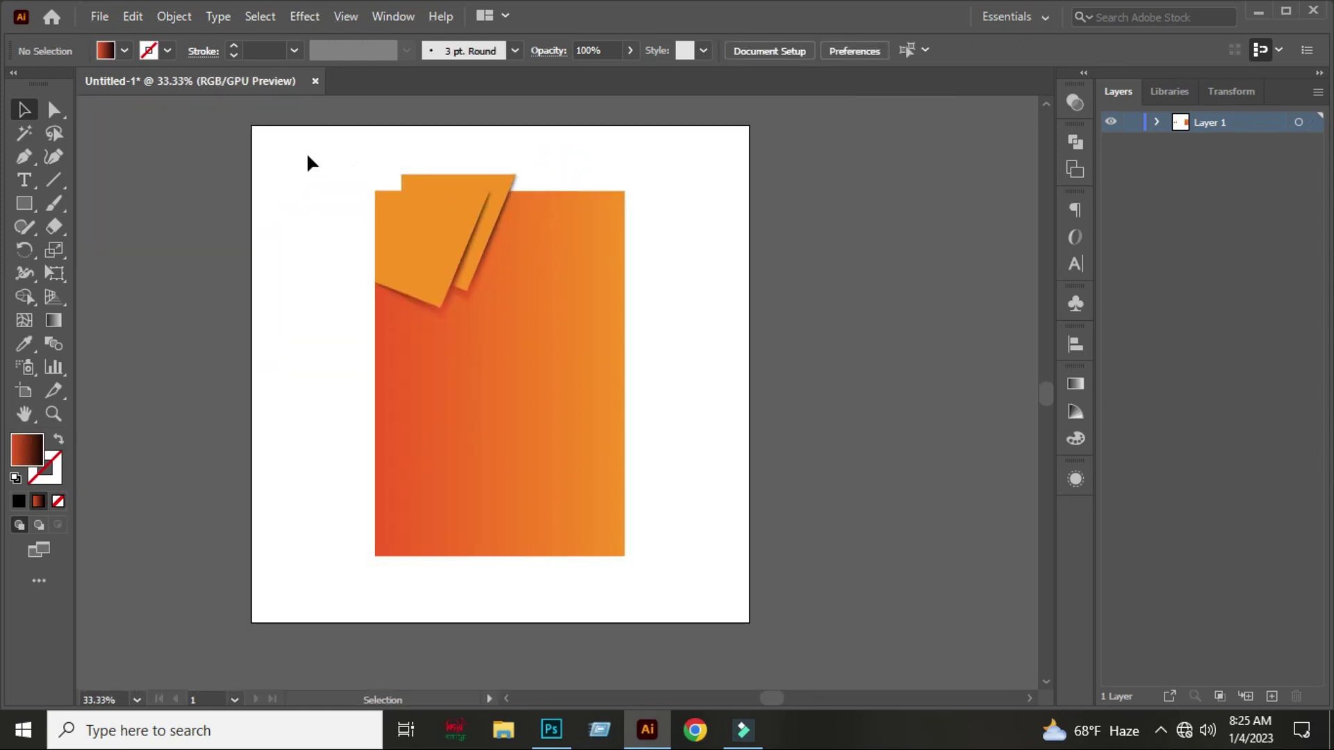
pyautogui.moveTo(308, 156); pyautogui.dragTo(661, 620)
pyautogui.moveTo(705, 410); pyautogui.dragTo(699, 521)
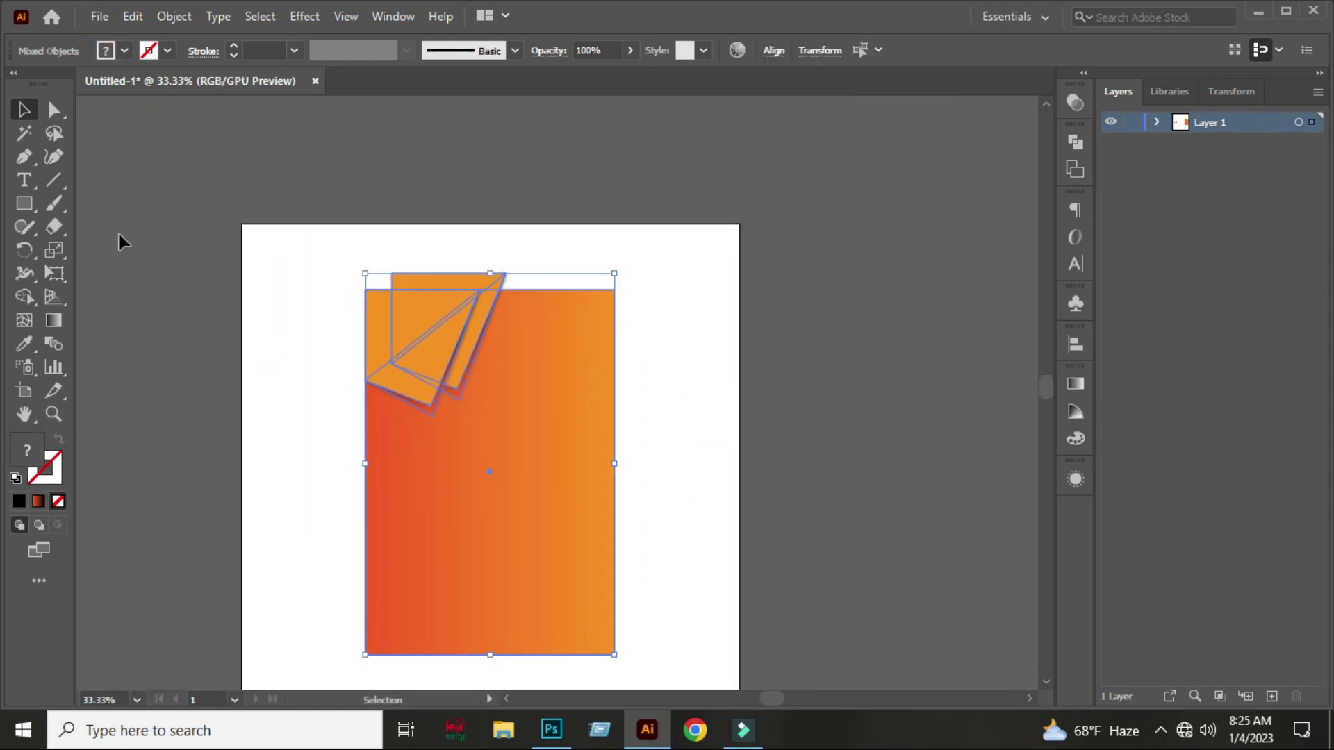
# - Delete the strip above the panel's top edge with the Shape Builder tool
pyautogui.click(24, 299)
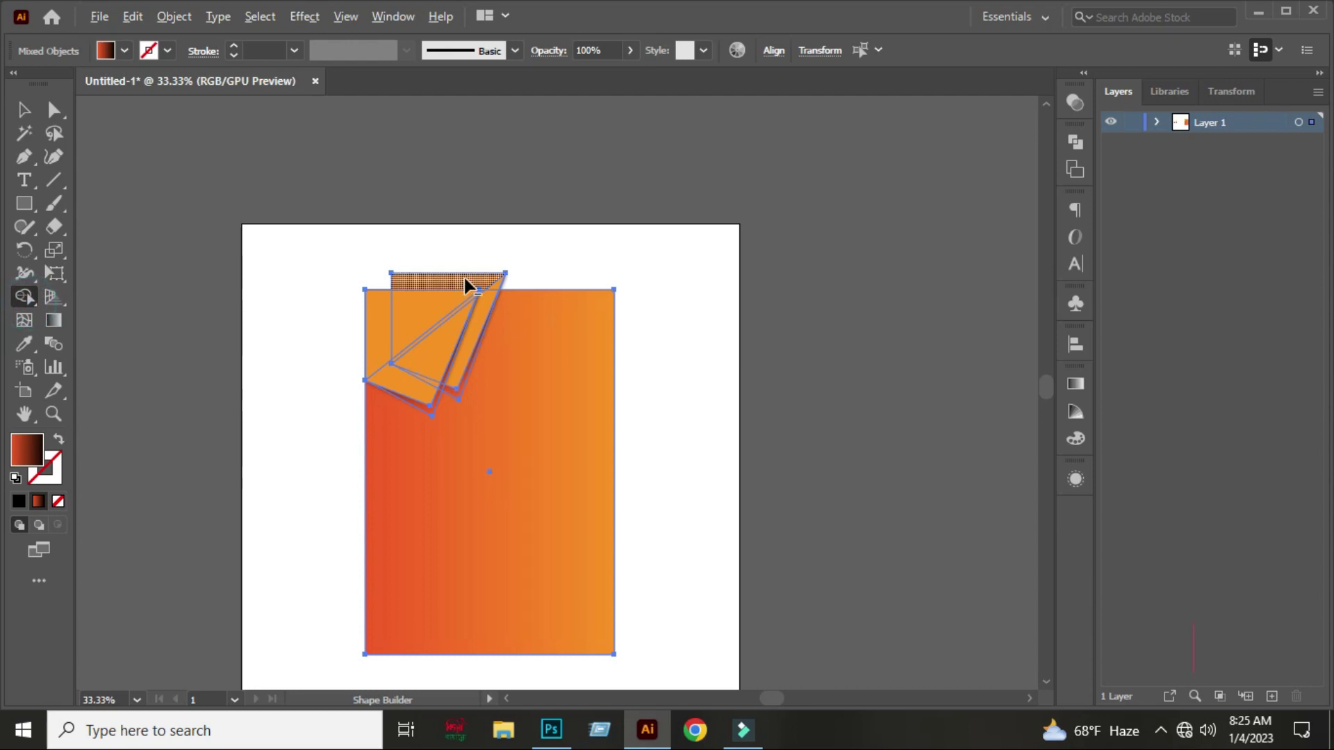
pyautogui.moveTo(463, 282); pyautogui.dragTo(523, 284)
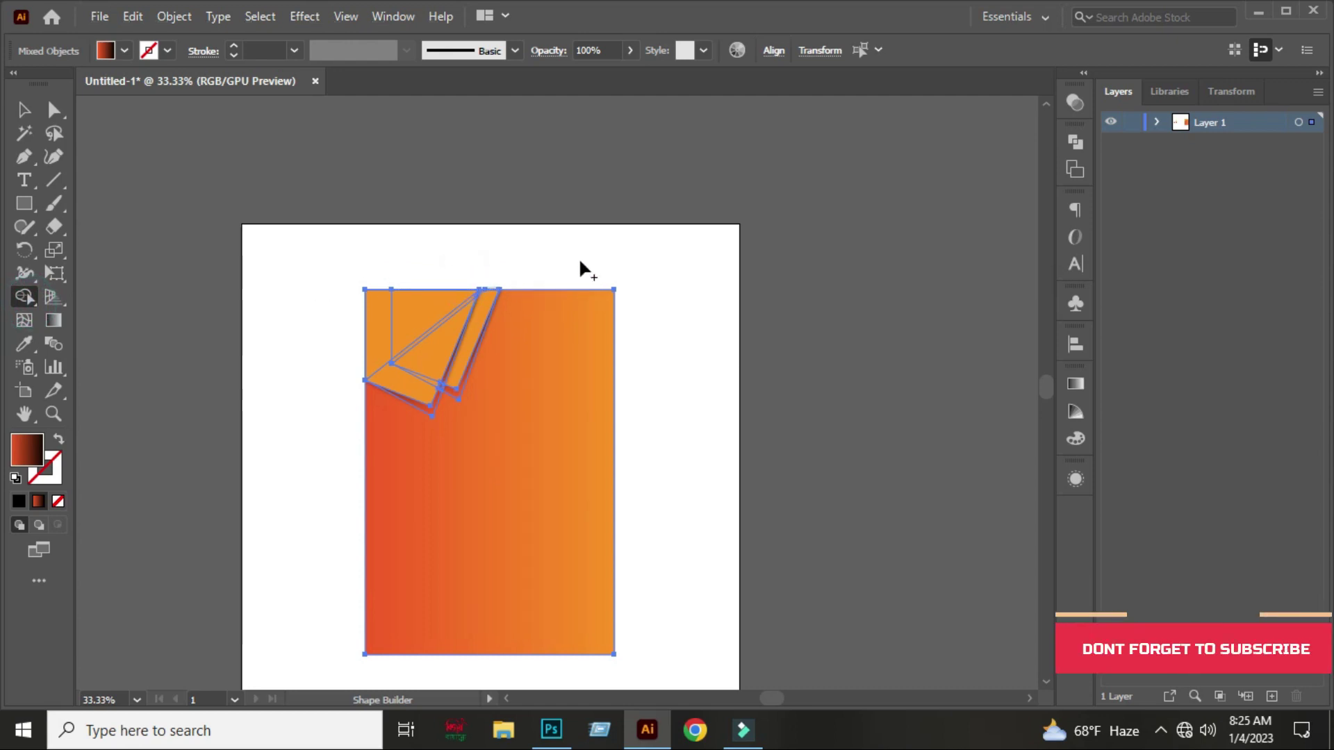
pyautogui.click(23, 110)
pyautogui.click(422, 205)
pyautogui.scroll(1, 548, 306)
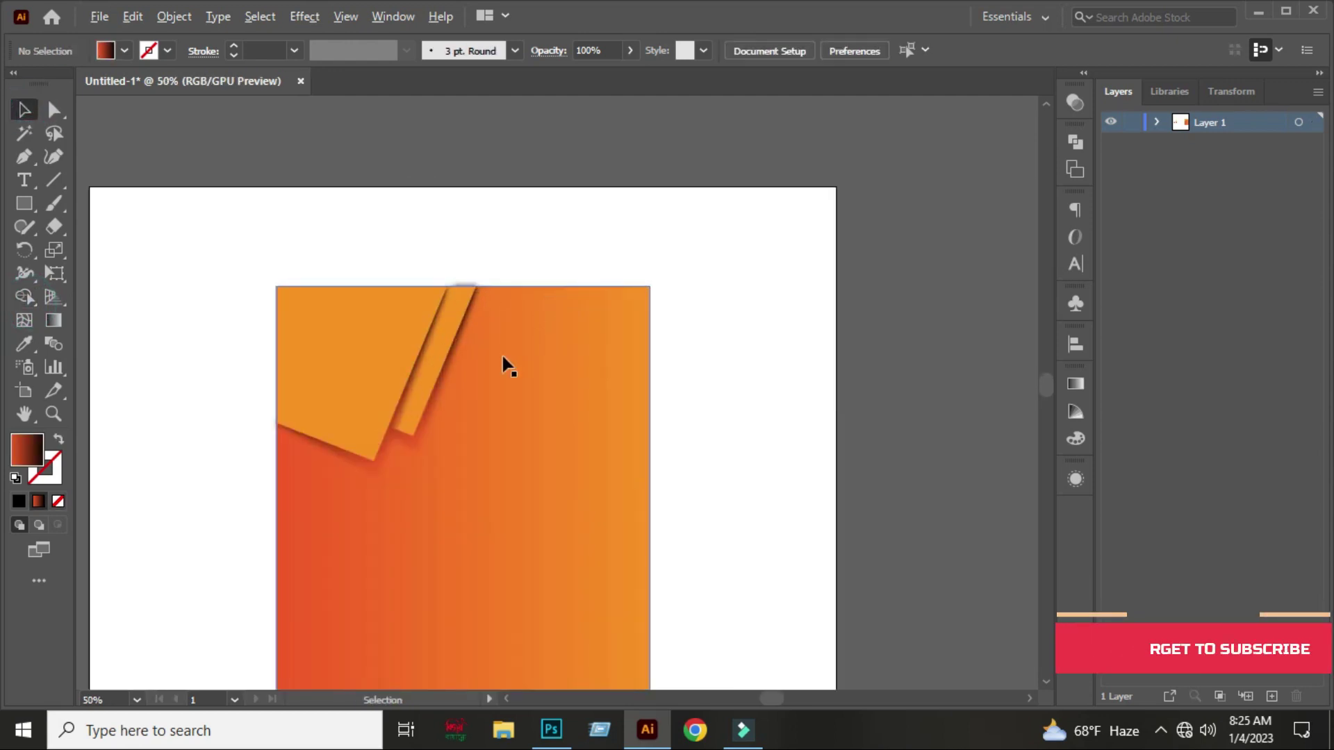
pyautogui.scroll(1, 440, 440)
pyautogui.scroll(1, 444, 441)
pyautogui.hscroll(-1, 514, 416)
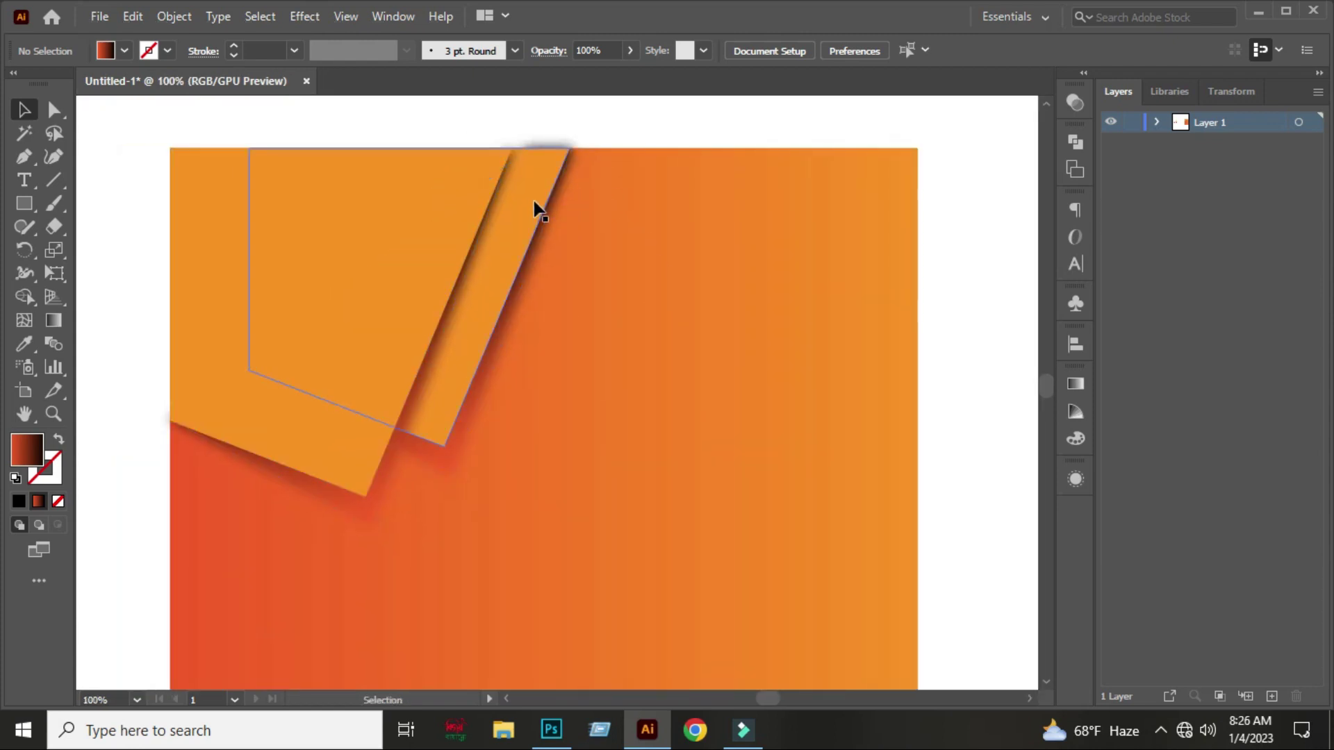
# - Drag the narrow strip's top anchor points down to the panel's top edge
pyautogui.click(544, 237)
pyautogui.click(54, 109)
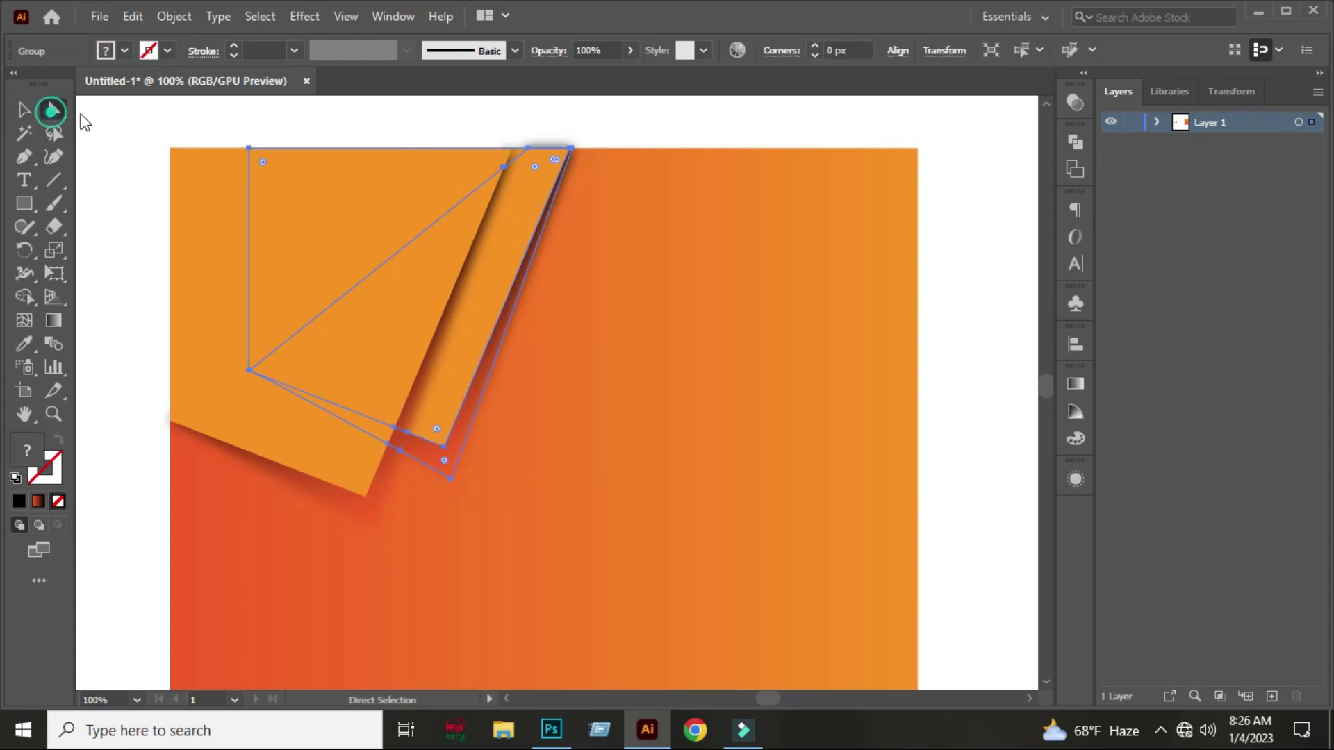
pyautogui.scroll(3, 523, 145)
pyautogui.moveTo(671, 155); pyautogui.dragTo(648, 195)
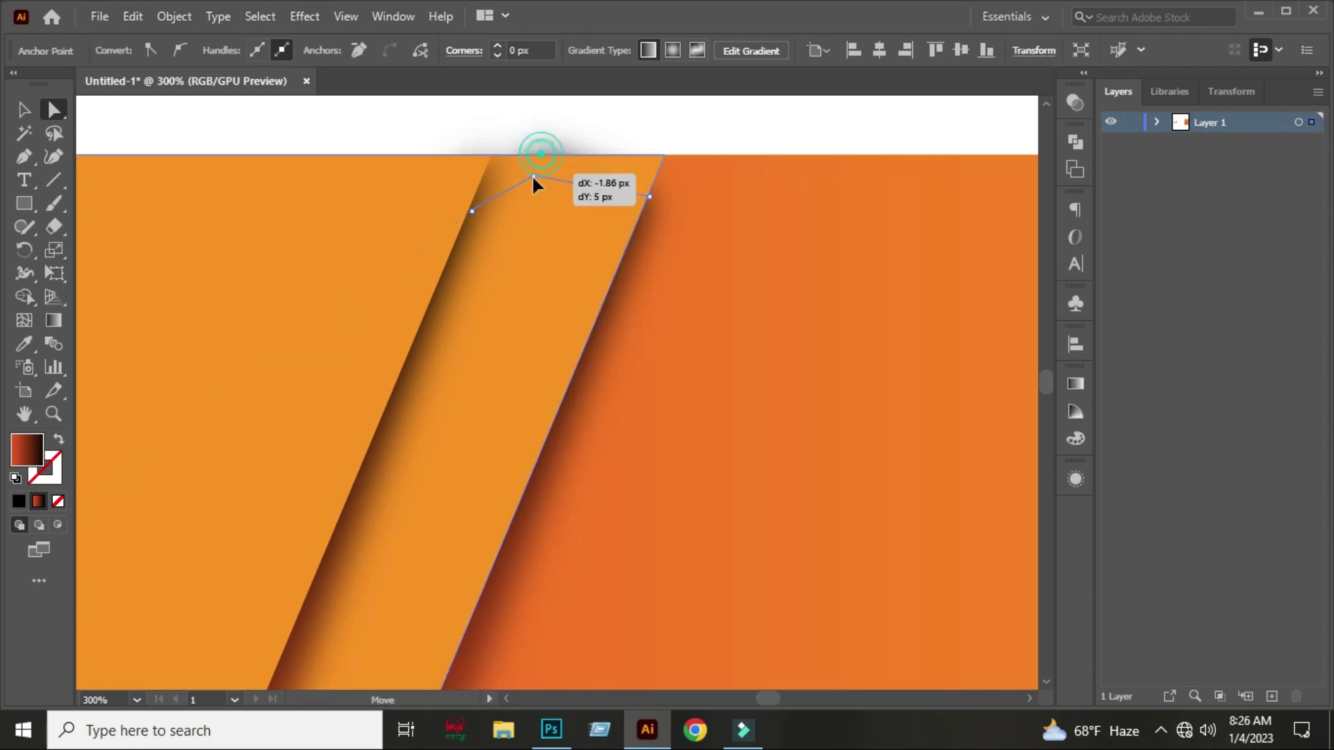
pyautogui.moveTo(537, 157); pyautogui.dragTo(535, 184)
pyautogui.click(561, 120)
pyautogui.scroll(-3, 562, 120)
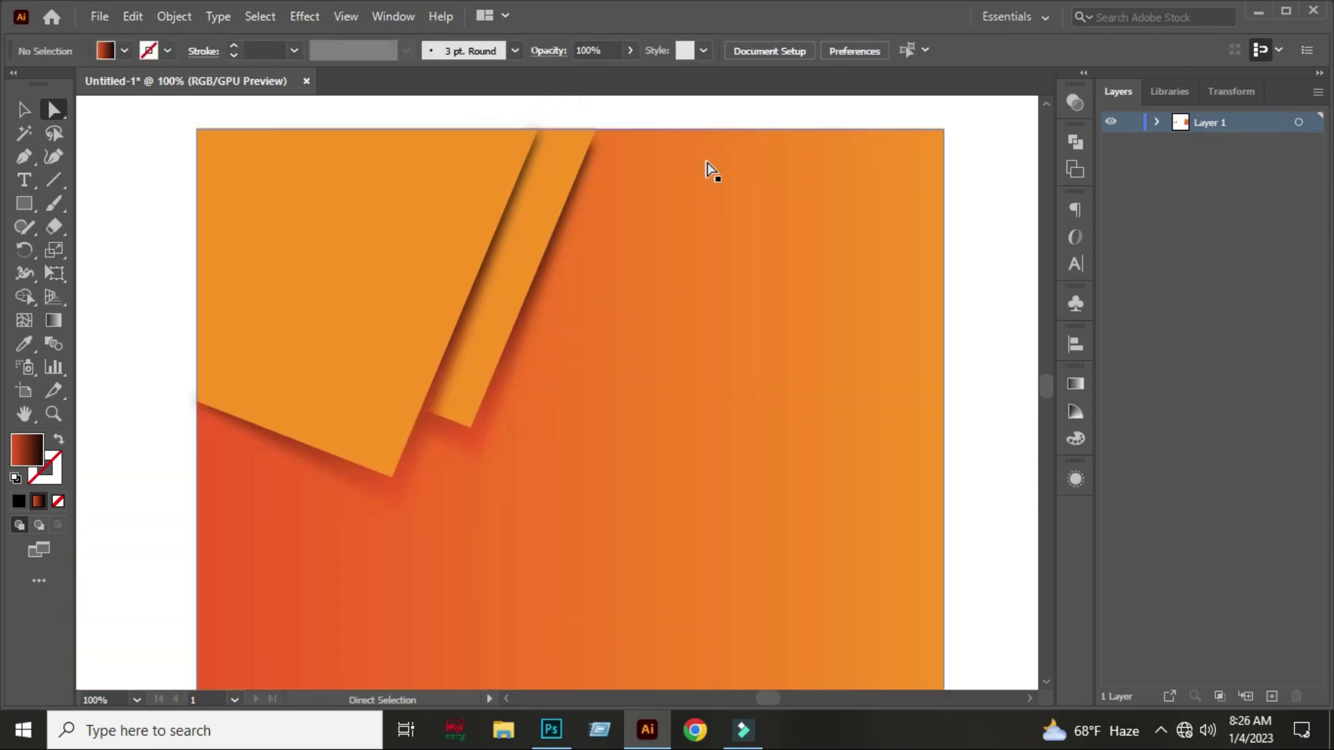
pyautogui.moveTo(703, 179); pyautogui.dragTo(682, 218)
pyautogui.click(23, 110)
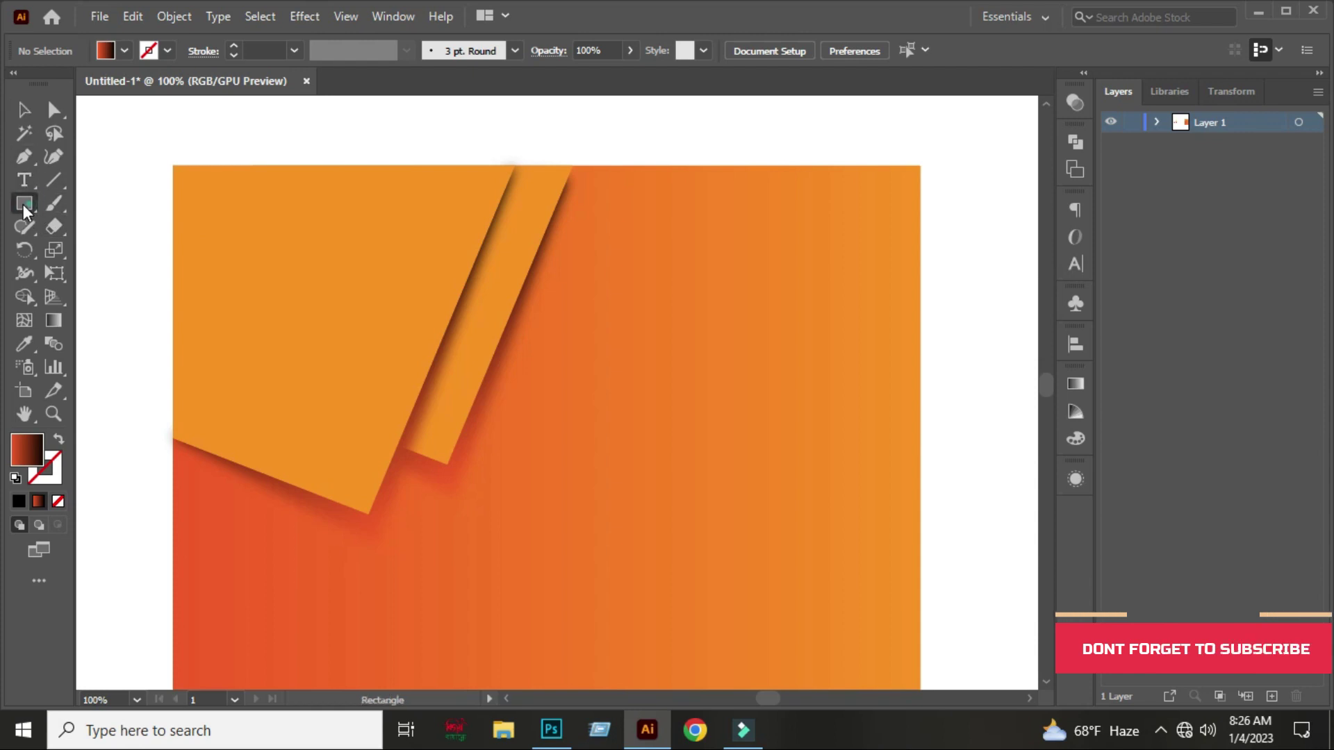
# - Draw a gradient circle at the panel's top-left, then resize and reposition it
pyautogui.moveTo(23, 206); pyautogui.dragTo(101, 254)
pyautogui.moveTo(173, 169); pyautogui.dragTo(414, 434)
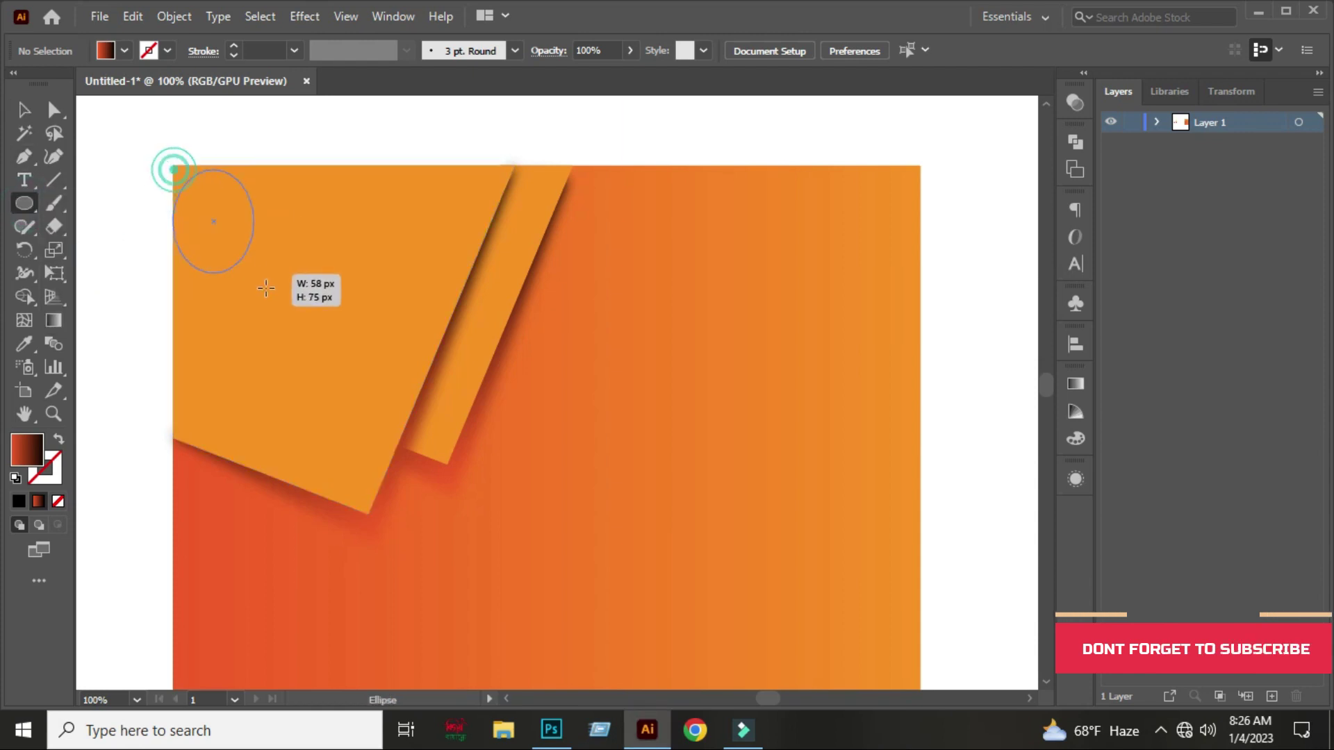
pyautogui.click(25, 110)
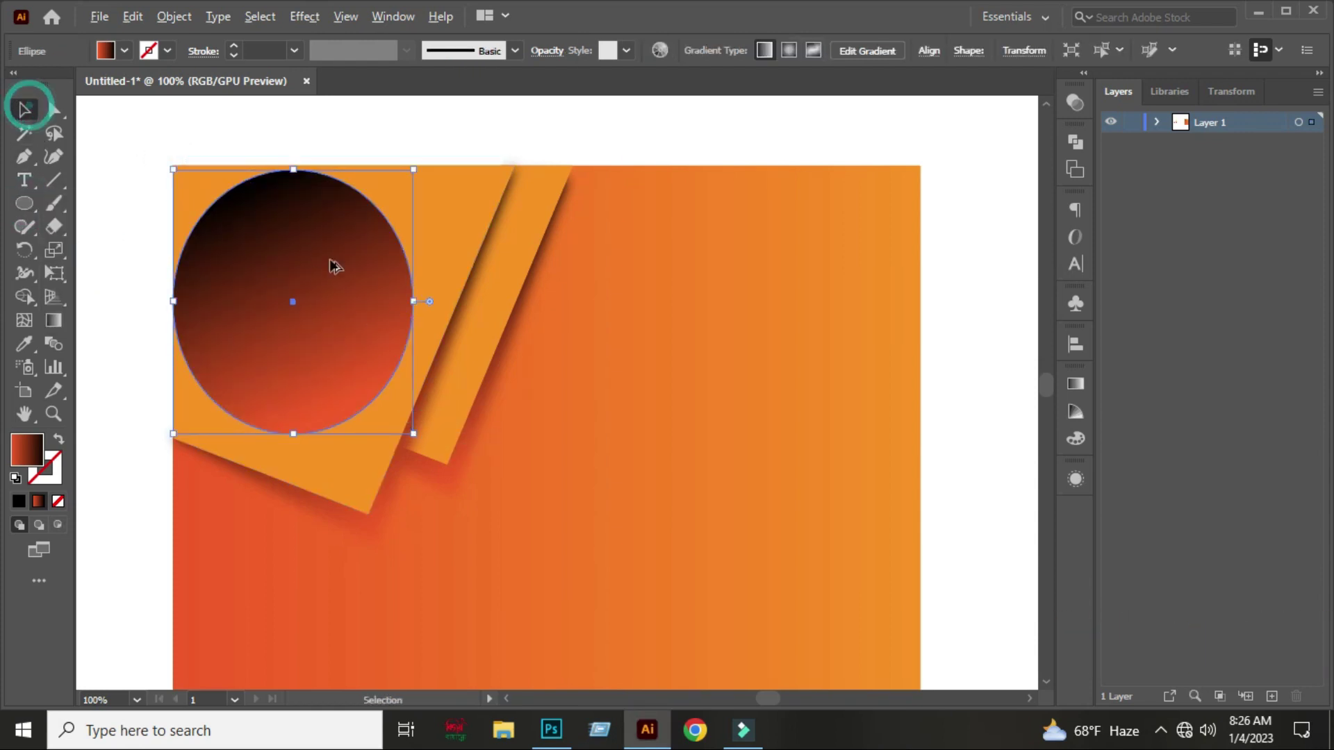
pyautogui.scroll(-2, 336, 265)
pyautogui.moveTo(375, 219)
pyautogui.mouseDown()
pyautogui.moveTo(400, 155)
pyautogui.moveTo(330, 220)
pyautogui.mouseUp()
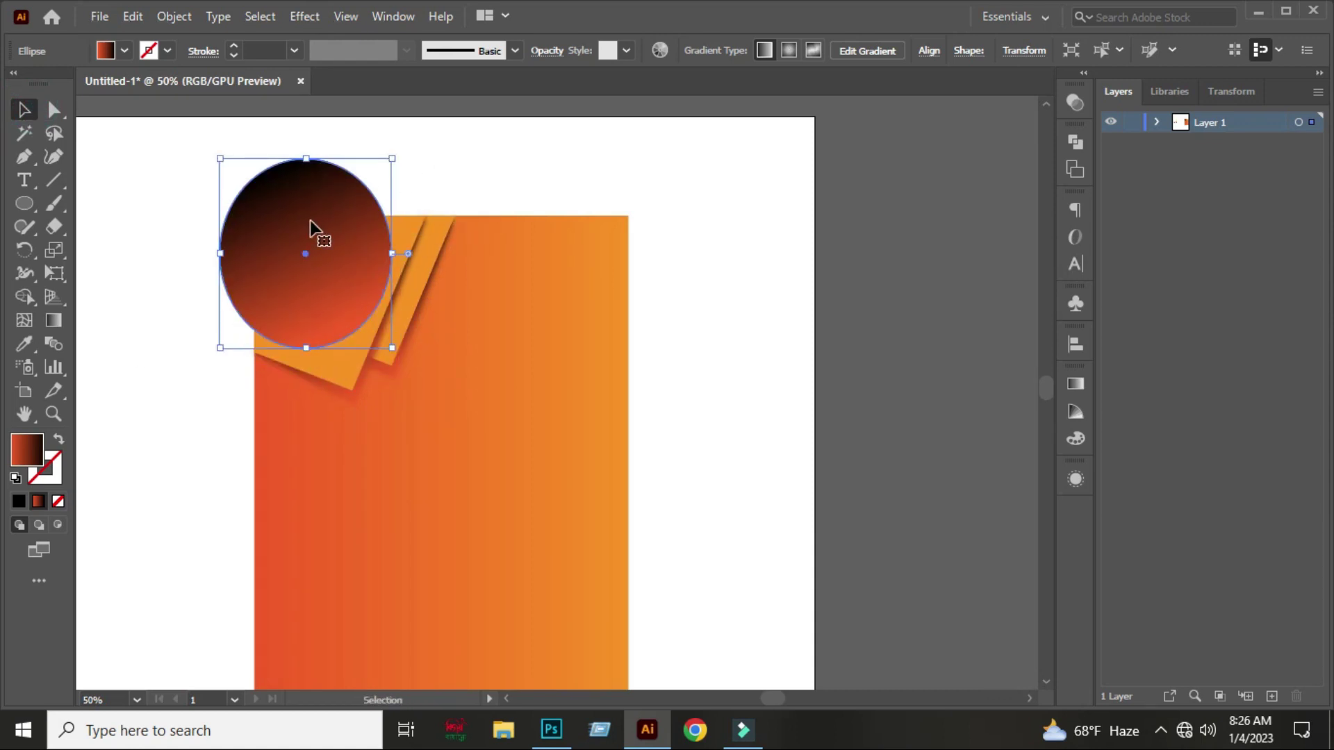
pyautogui.moveTo(257, 273); pyautogui.dragTo(259, 280)
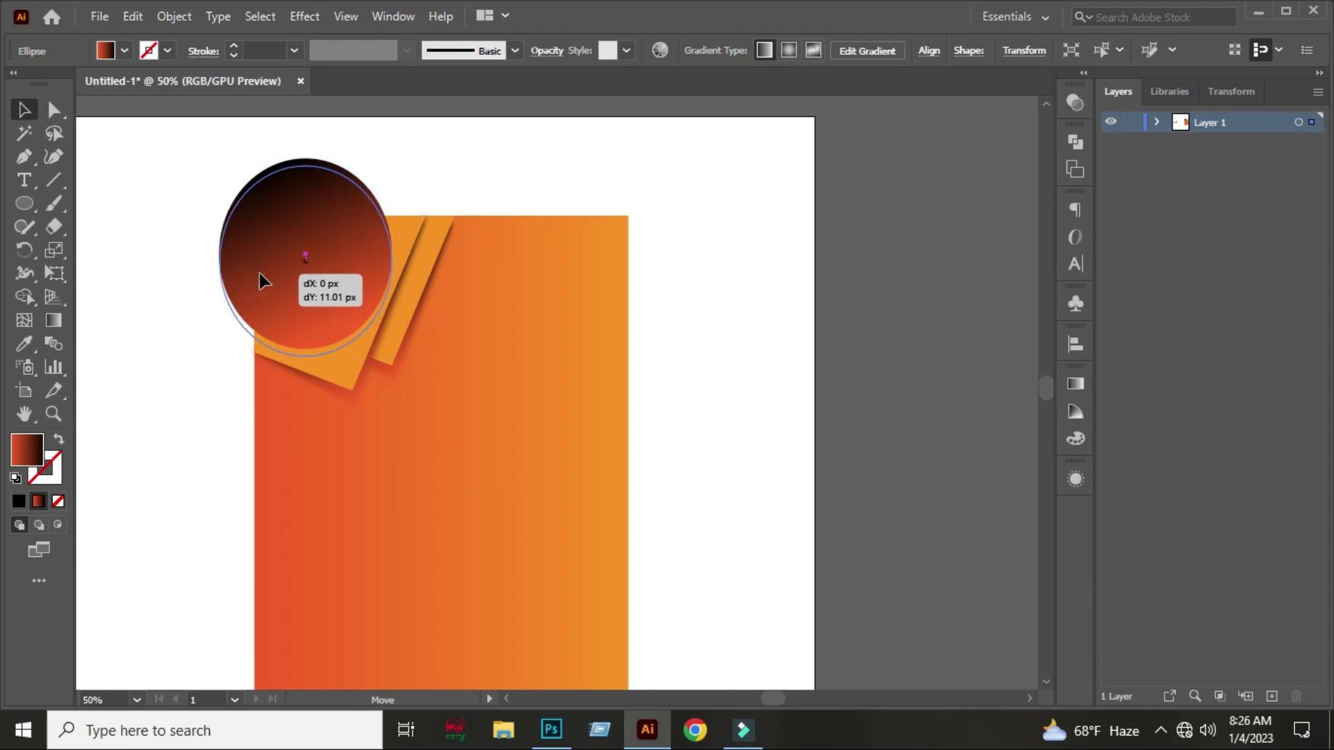
pyautogui.click(414, 190)
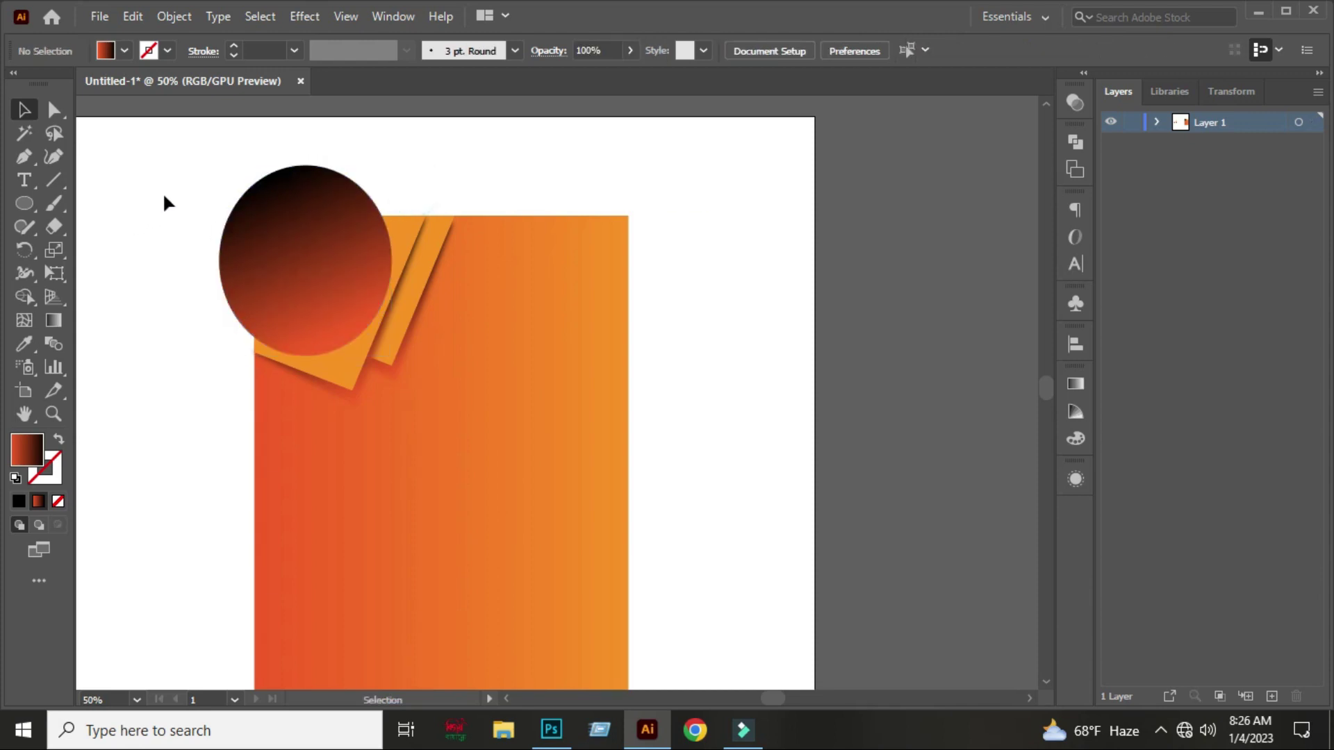
# - Trim away the circle's part outside the panel with the Shape Builder tool
pyautogui.moveTo(164, 192); pyautogui.dragTo(626, 479)
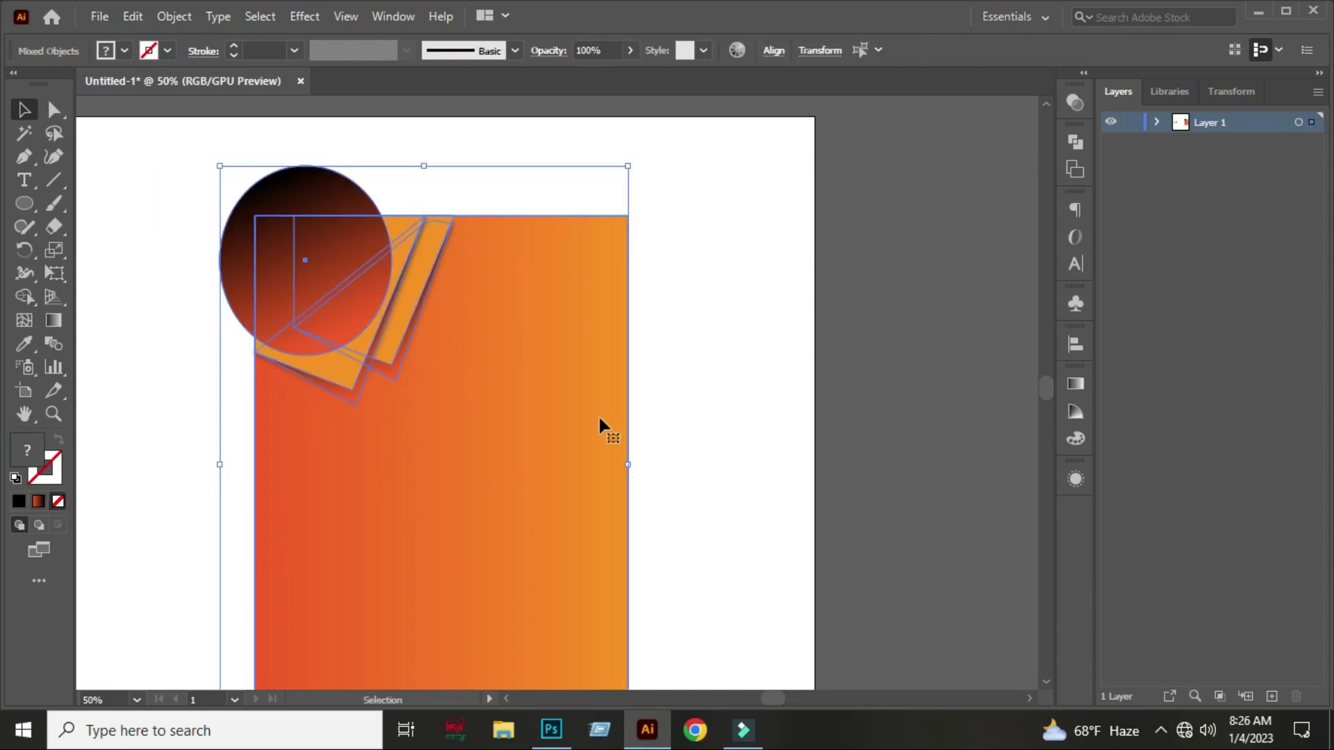
pyautogui.click(23, 297)
pyautogui.keyDown('alt'); pyautogui.click(306, 186); pyautogui.keyUp('alt')
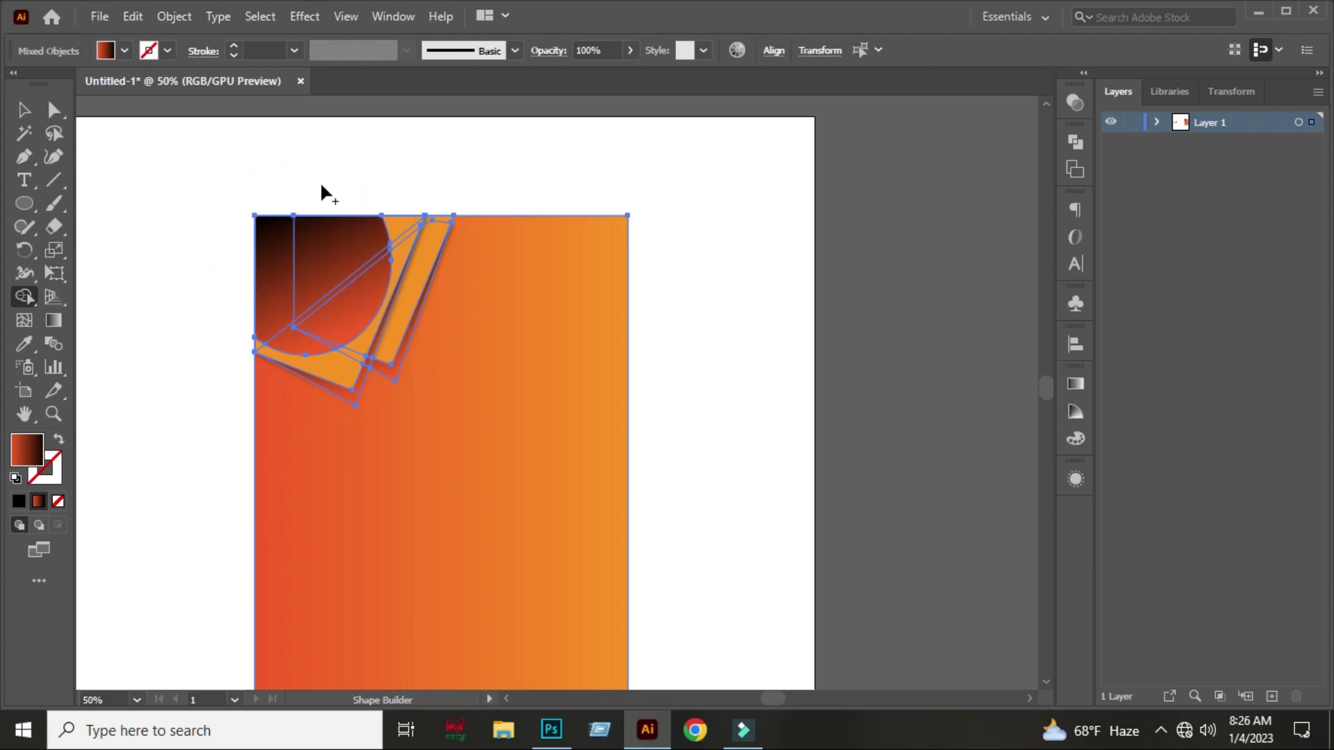
pyautogui.click(24, 109)
pyautogui.click(294, 168)
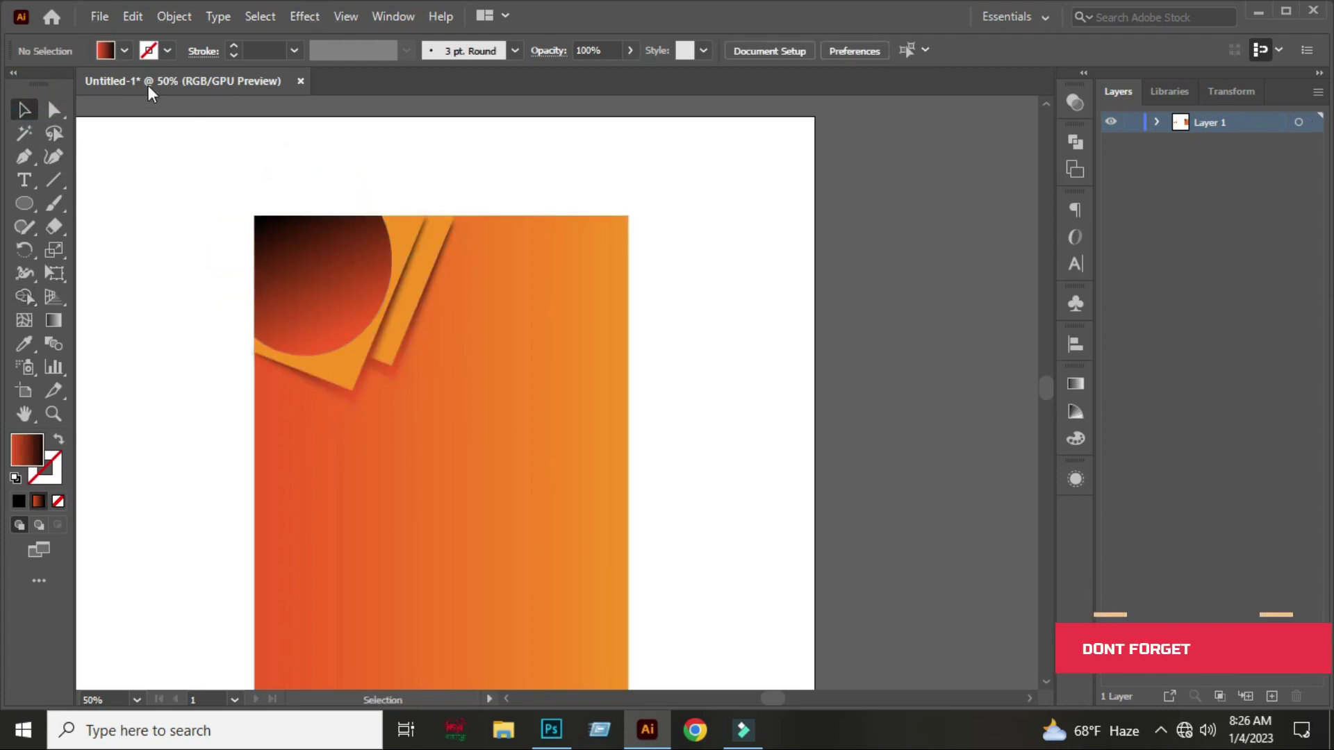
# - Place the chips photo at the artboard's top-left and raise it above the orange shapes in Layers
pyautogui.keyDown('alt'); pyautogui.scroll(-2, 459, 256); pyautogui.keyUp('alt')
pyautogui.keyDown('alt'); pyautogui.scroll(-2, 306, 340); pyautogui.keyUp('alt')
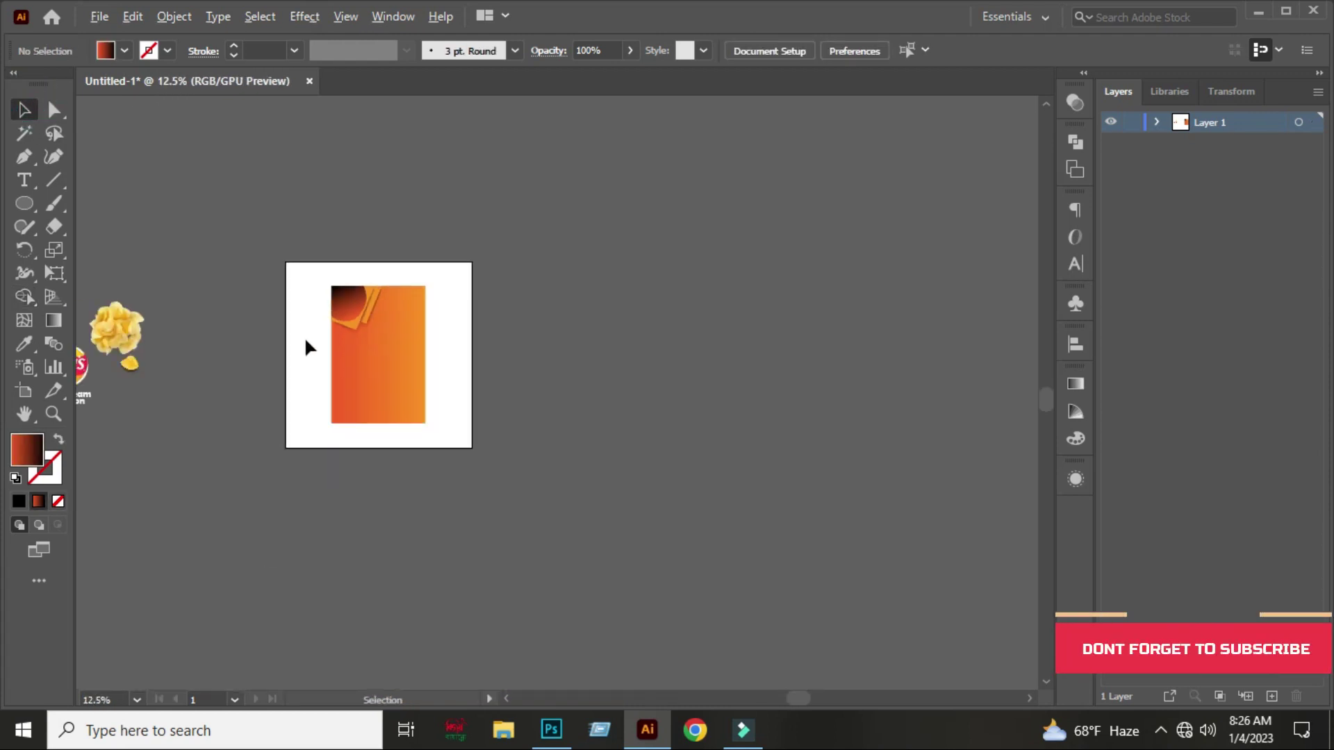
pyautogui.moveTo(126, 337)
pyautogui.mouseDown()
pyautogui.moveTo(352, 299)
pyautogui.moveTo(384, 247)
pyautogui.moveTo(509, 229)
pyautogui.mouseUp()
pyautogui.keyDown('alt'); pyautogui.scroll(2, 353, 276); pyautogui.keyUp('alt')
pyautogui.keyDown('alt'); pyautogui.scroll(2, 398, 289); pyautogui.keyUp('alt')
pyautogui.keyDown('alt'); pyautogui.scroll(2, 382, 313); pyautogui.keyUp('alt')
pyautogui.scroll(-1, 328, 272)
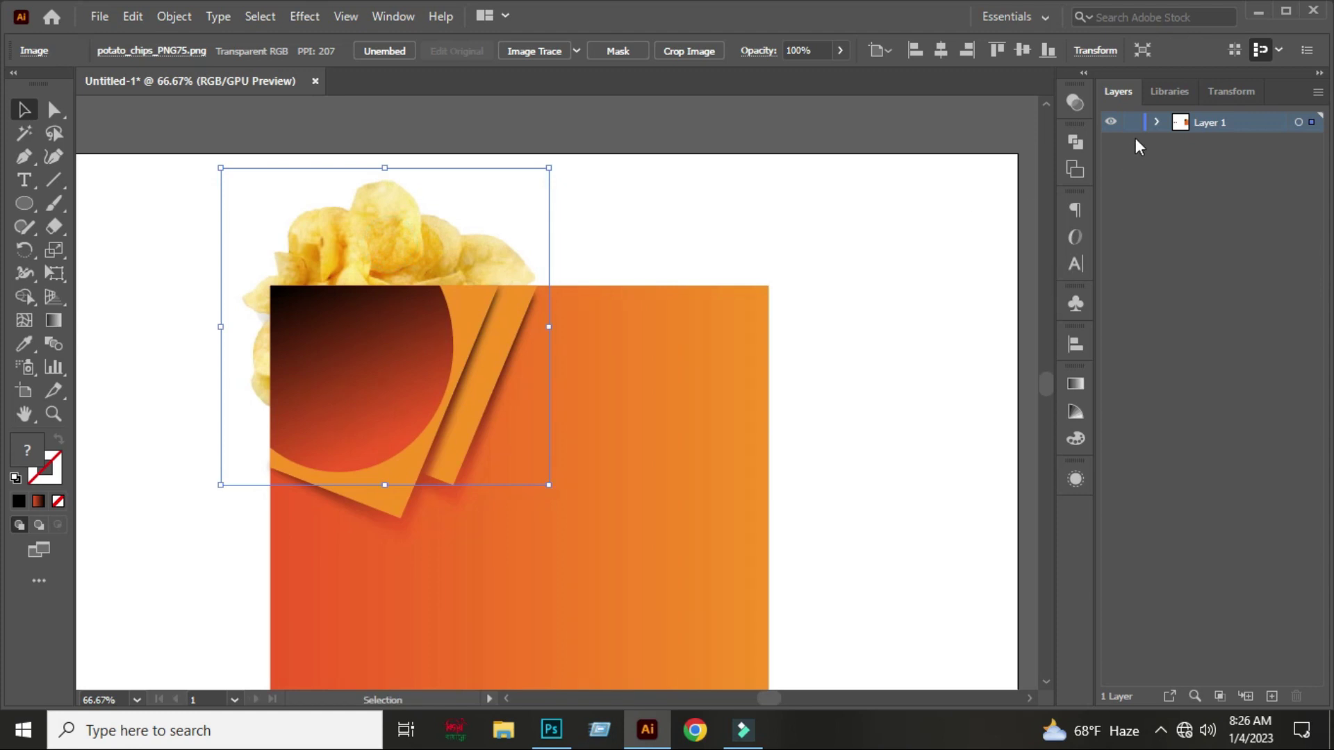
pyautogui.click(1156, 122)
pyautogui.moveTo(1236, 229); pyautogui.dragTo(1231, 153)
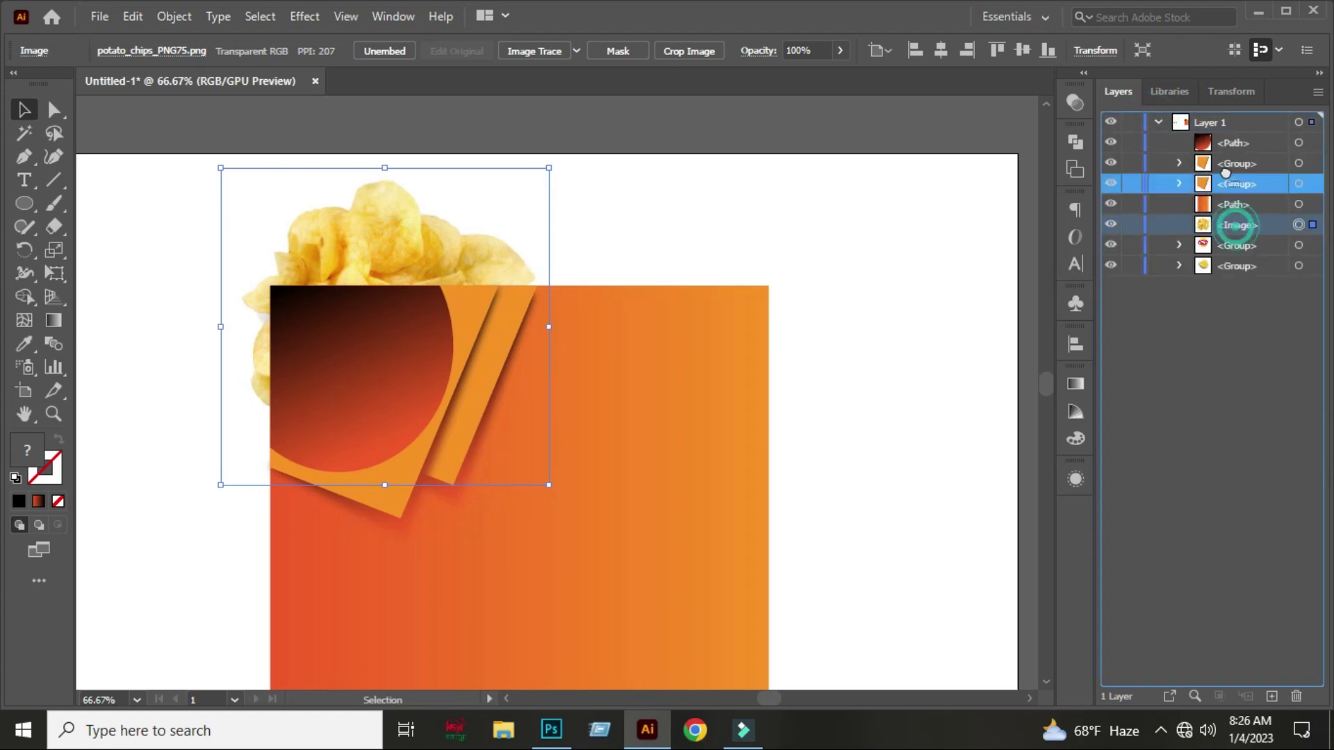
# - Enlarge and reposition the chips photo, then clip it inside the corner circle with Make Clipping Mask
pyautogui.moveTo(454, 273); pyautogui.dragTo(442, 294)
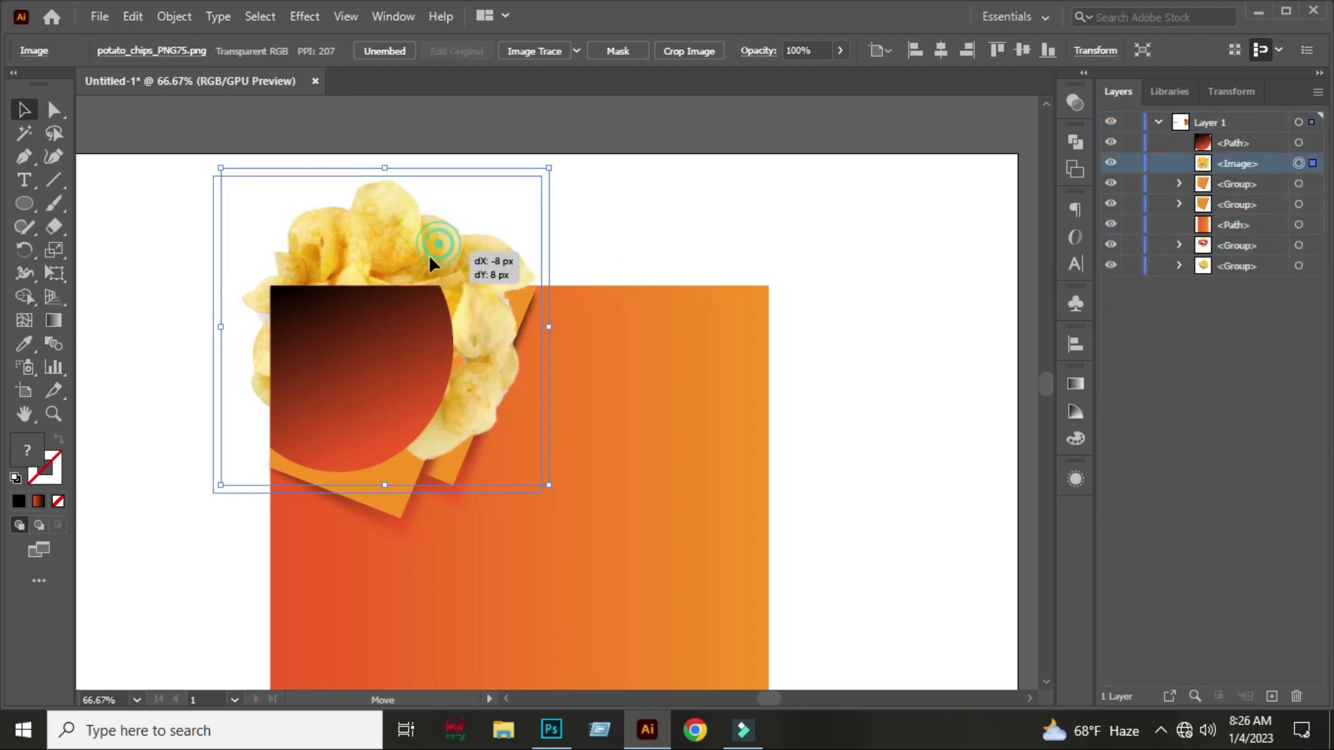
pyautogui.moveTo(537, 189); pyautogui.dragTo(556, 170)
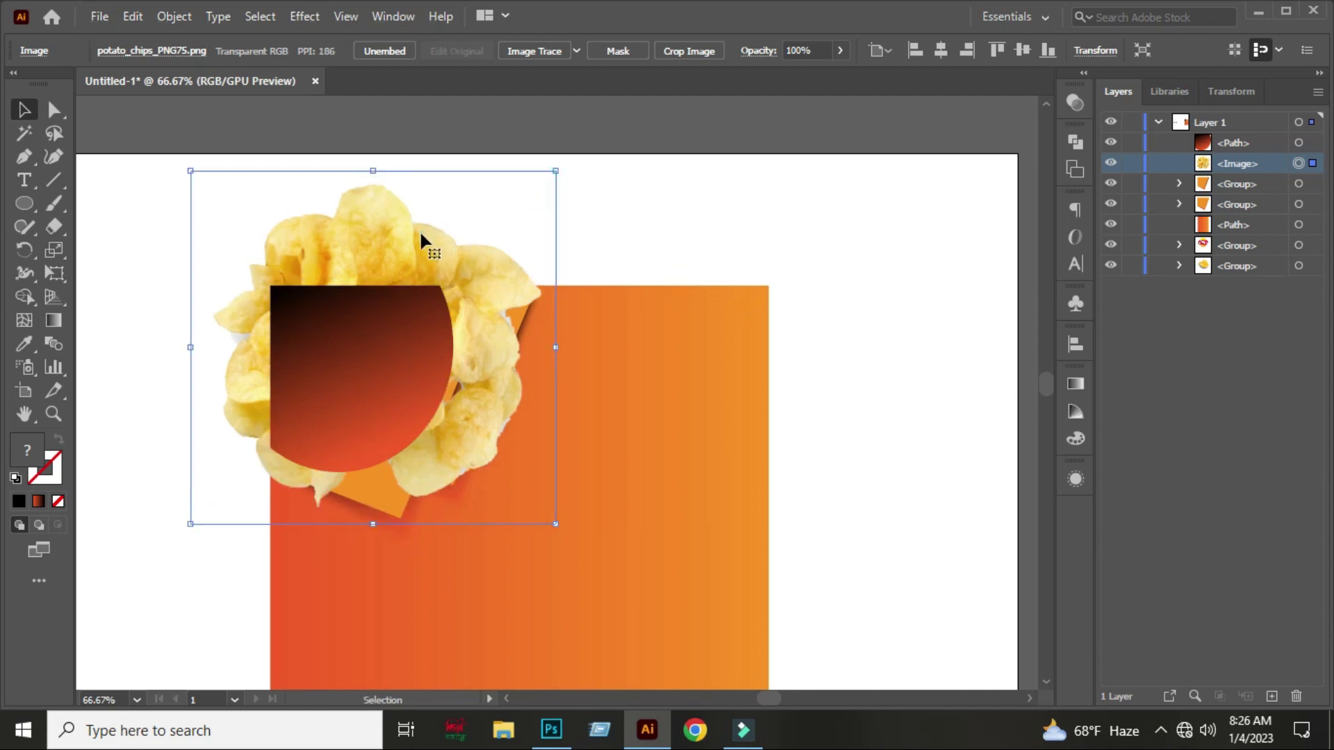
pyautogui.moveTo(420, 231); pyautogui.dragTo(420, 280)
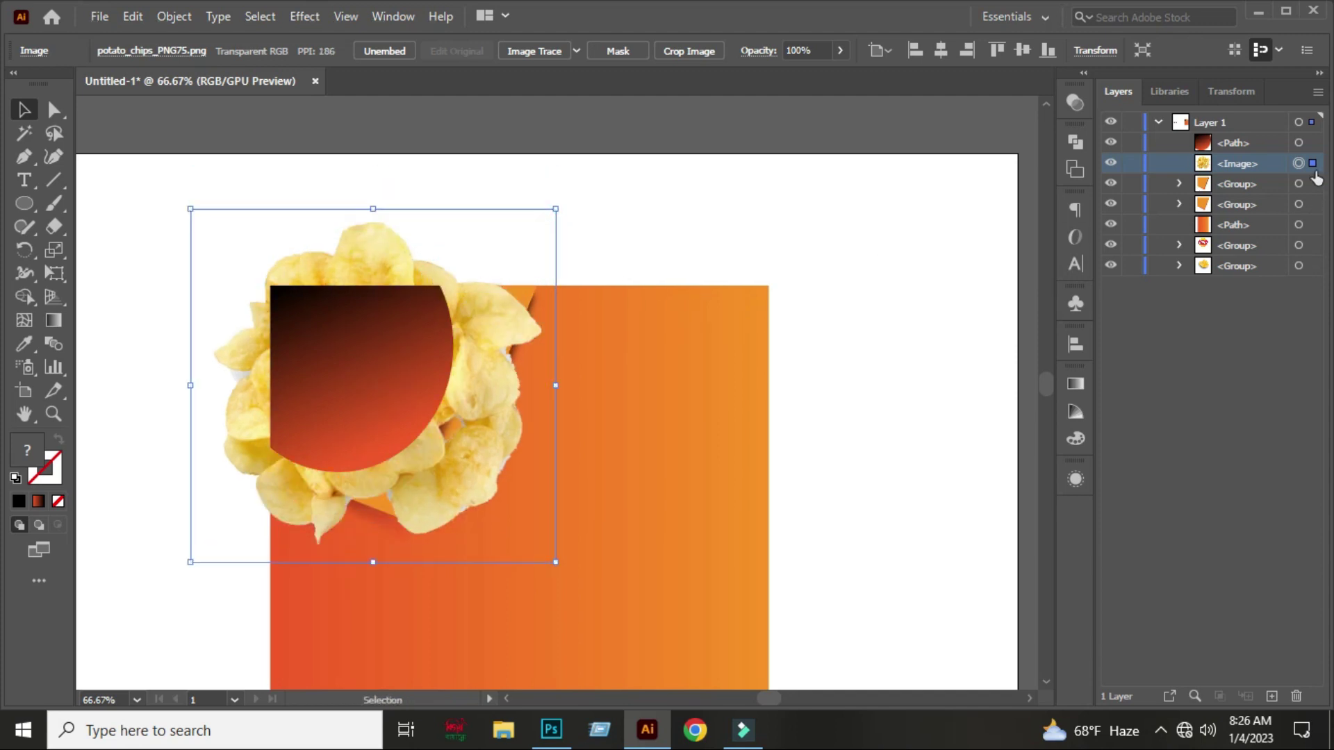
pyautogui.keyDown('shift'); pyautogui.click(1307, 143); pyautogui.keyUp('shift')
pyautogui.rightClick(419, 320)
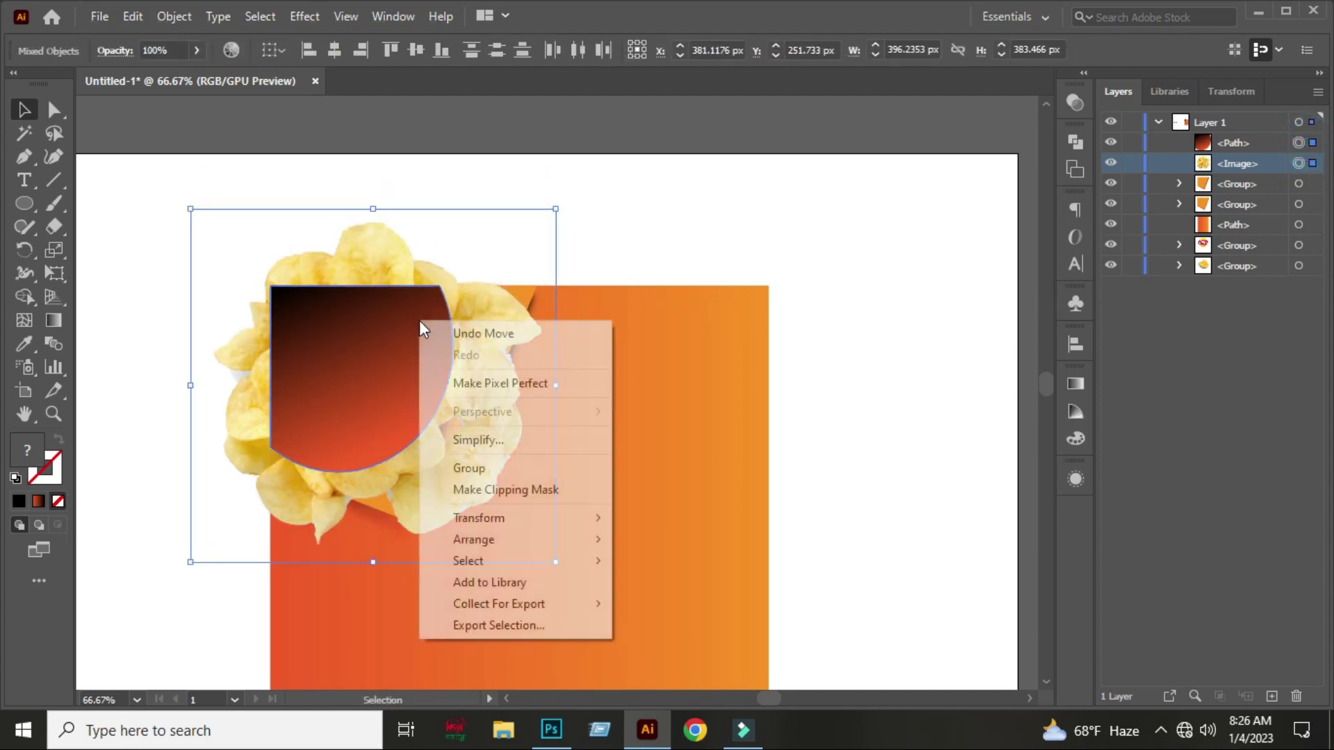
pyautogui.click(453, 490)
pyautogui.click(523, 221)
# - Expand the chips <Clip Group> in Layers and target its circular clipping path
pyautogui.scroll(-2, 524, 220)
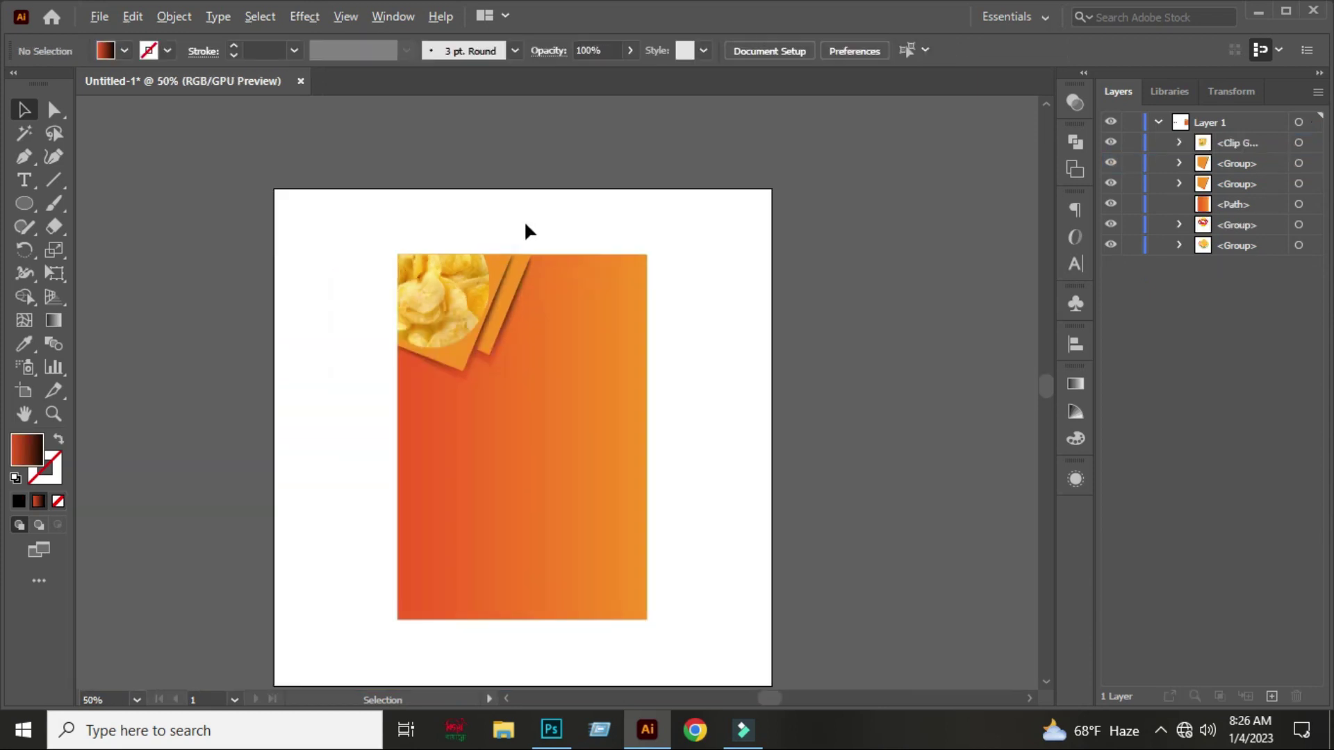
pyautogui.scroll(-1, 523, 219)
pyautogui.scroll(1, 628, 283)
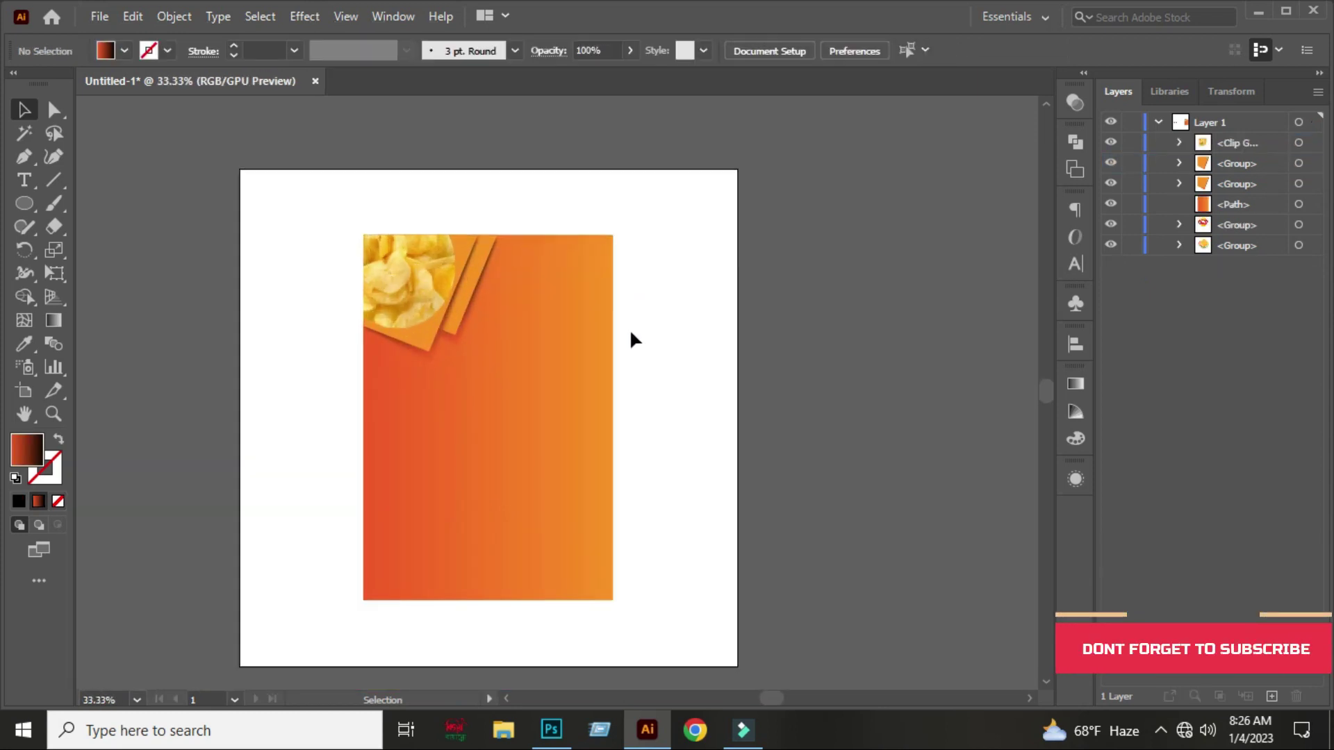
pyautogui.scroll(-1, 629, 328)
pyautogui.scroll(1, 631, 330)
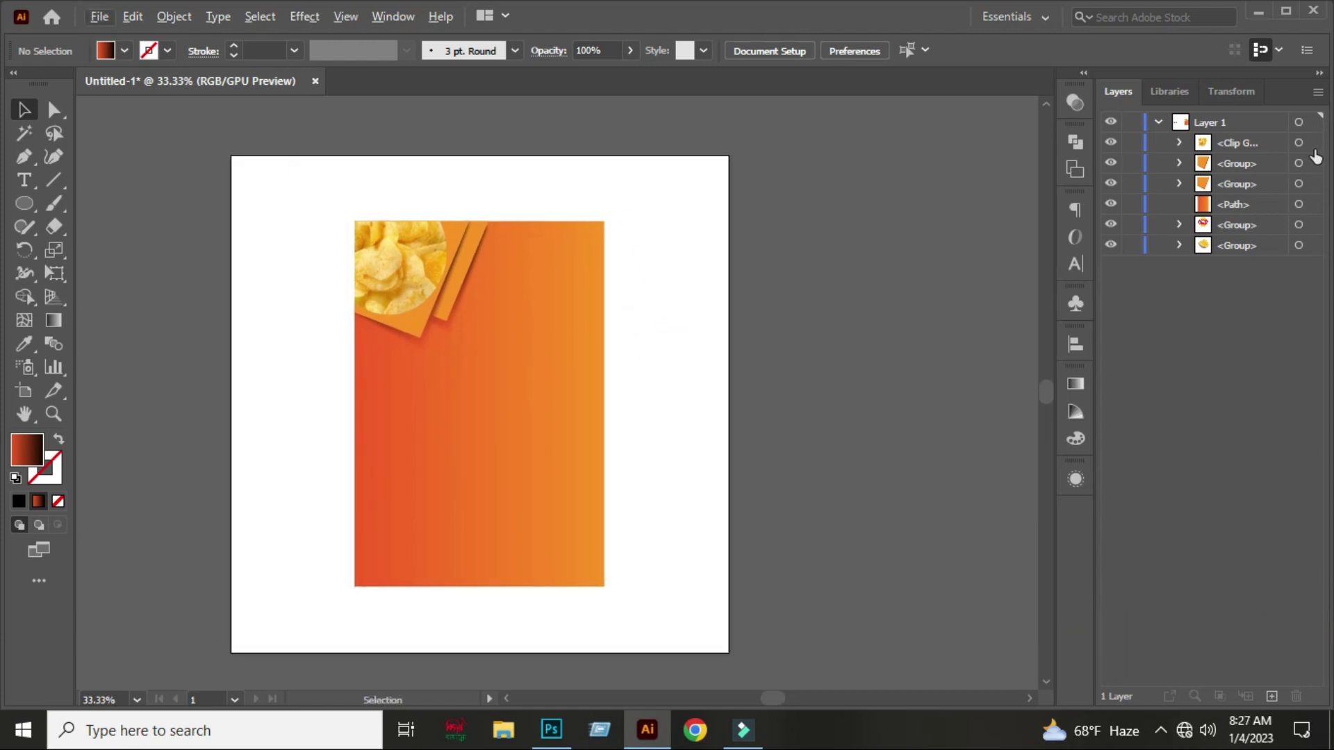
pyautogui.click(1180, 142)
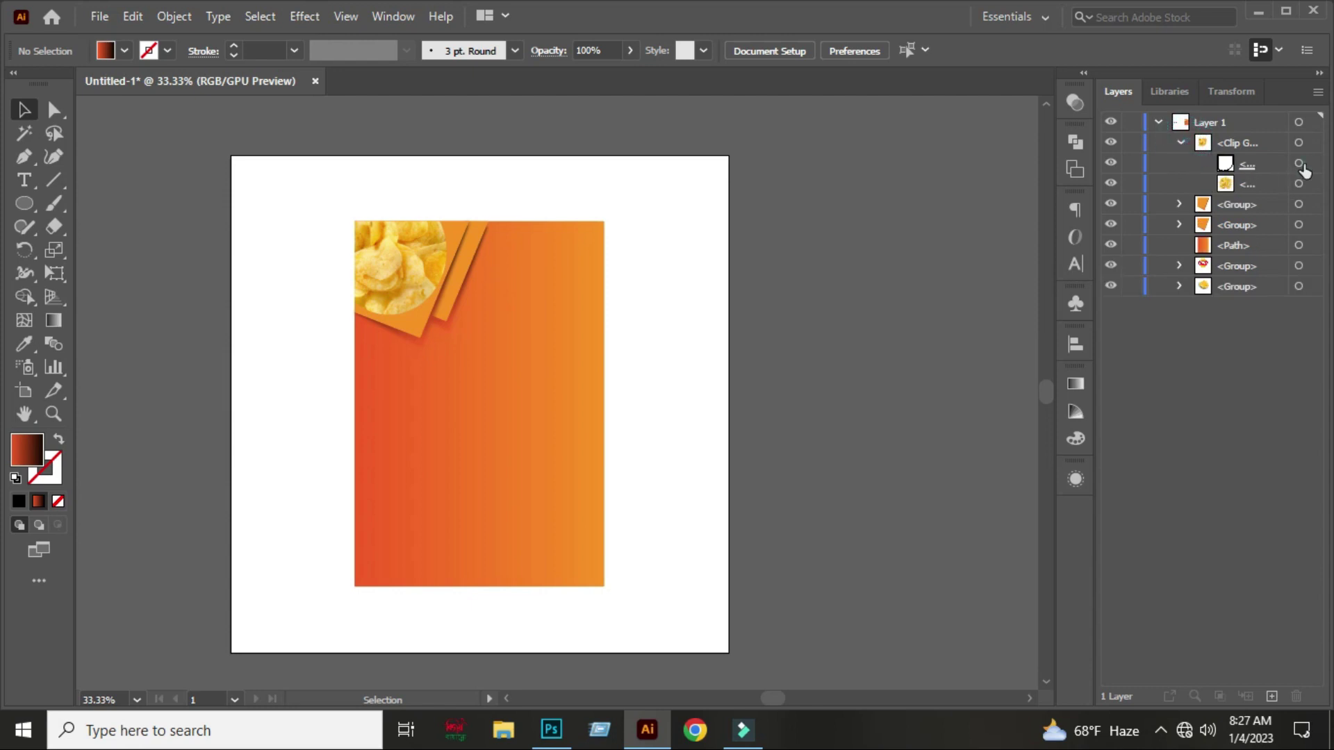
pyautogui.click(1299, 164)
pyautogui.click(132, 16)
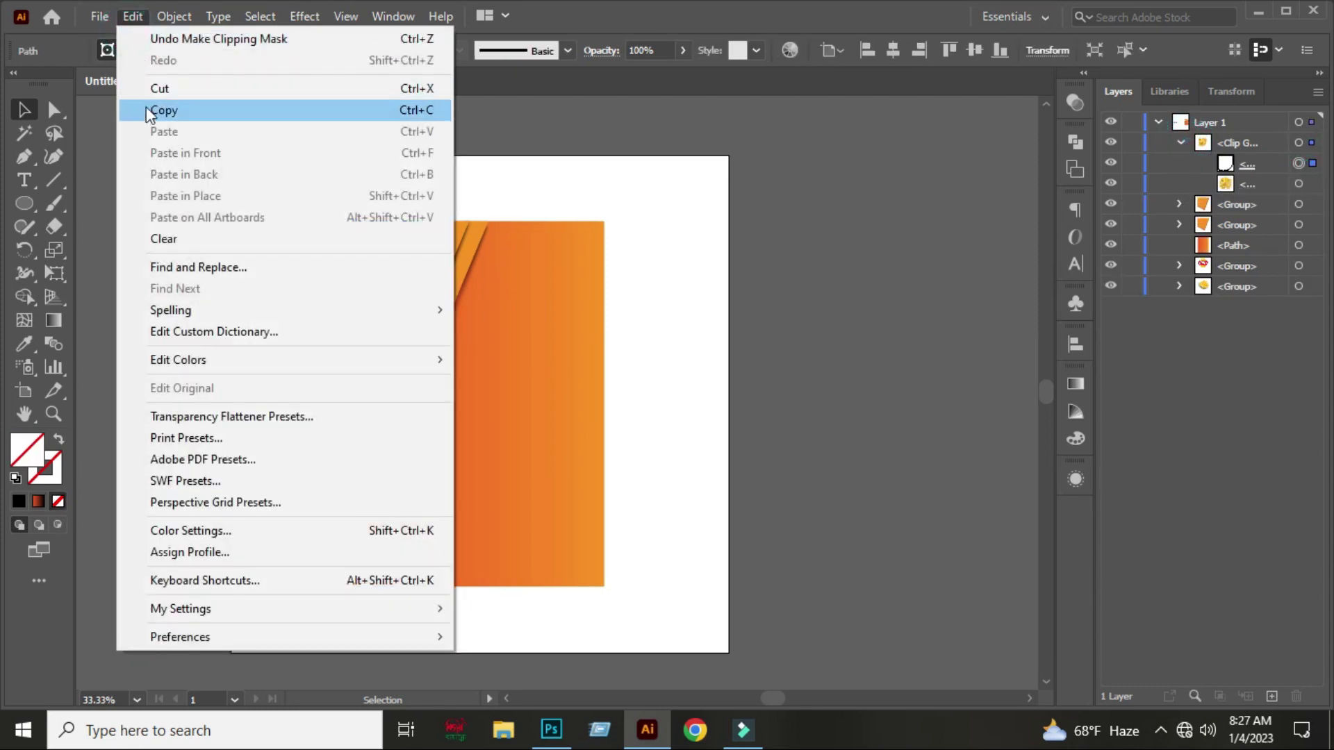
# - Copy the circle path, Paste in Front, move it below the clip group and fill it white
pyautogui.click(154, 112)
pyautogui.click(132, 18)
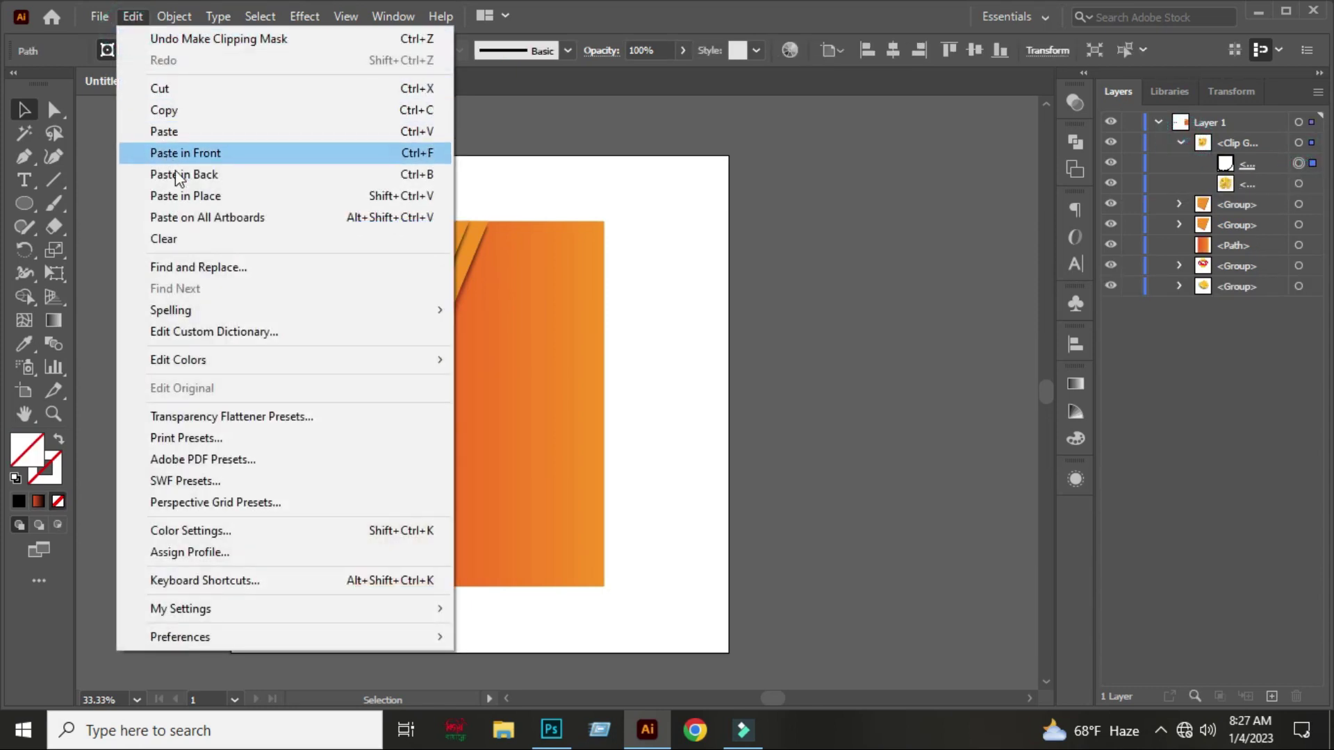
pyautogui.click(175, 198)
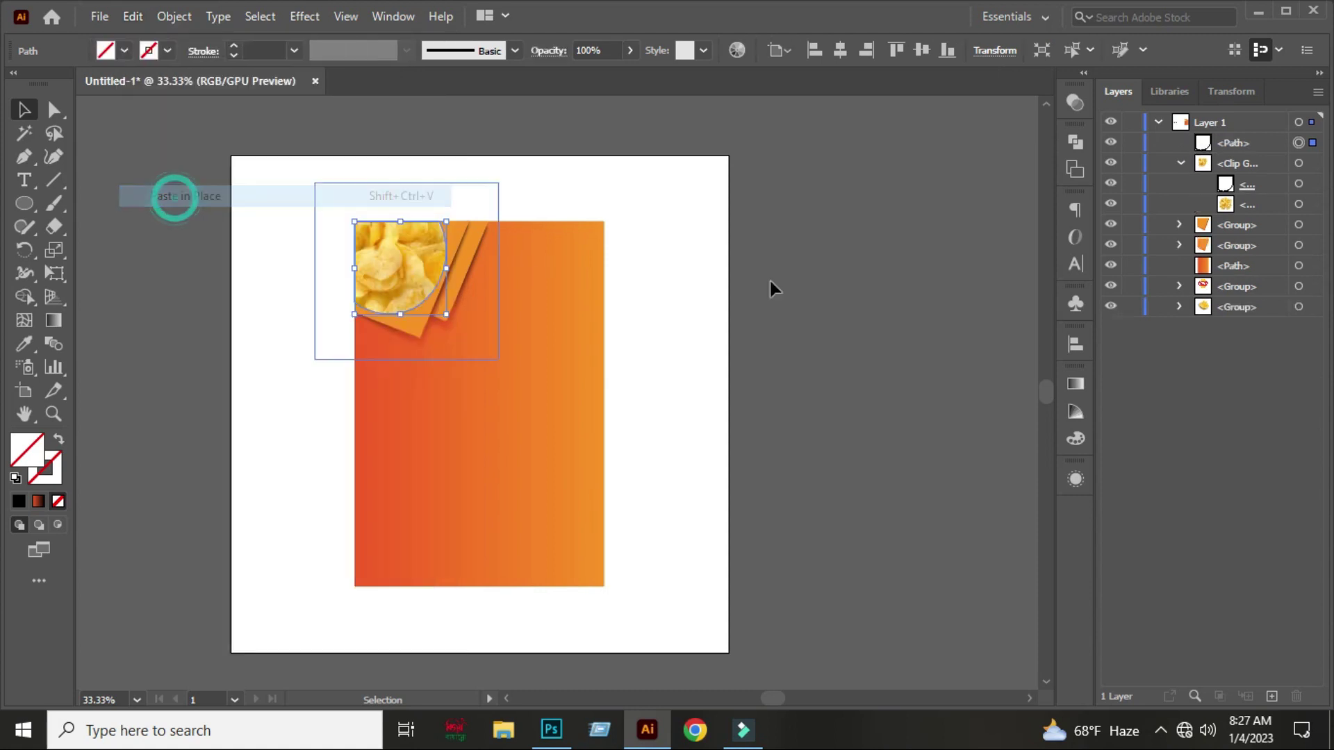
pyautogui.click(1180, 164)
pyautogui.moveTo(1230, 142); pyautogui.dragTo(1226, 172)
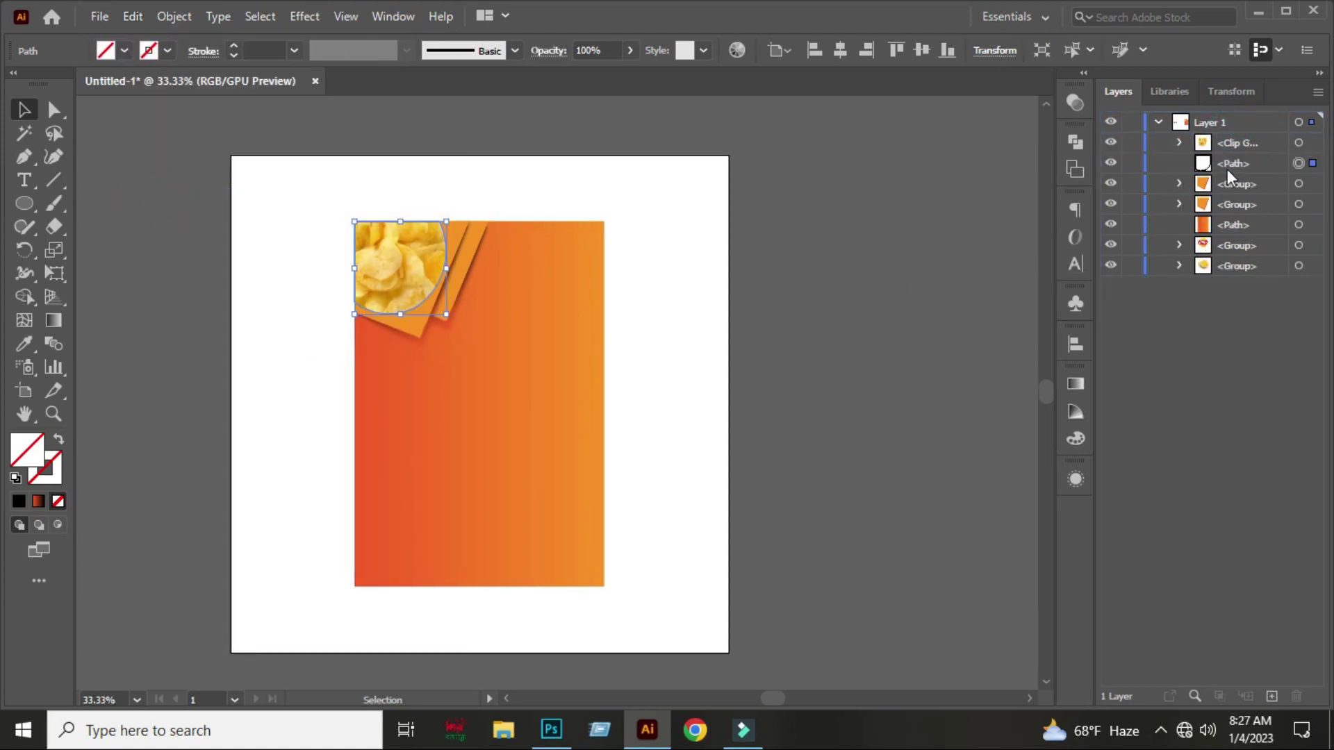
pyautogui.click(103, 54)
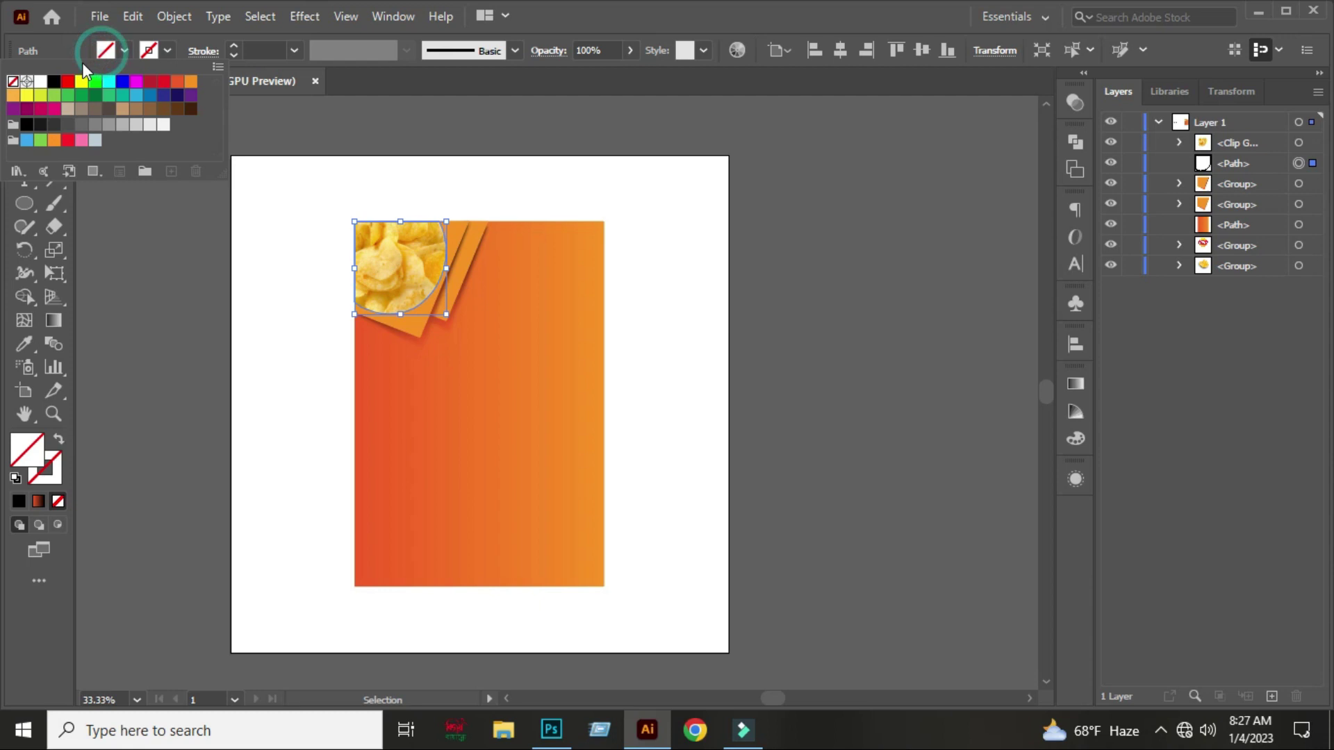
pyautogui.click(42, 82)
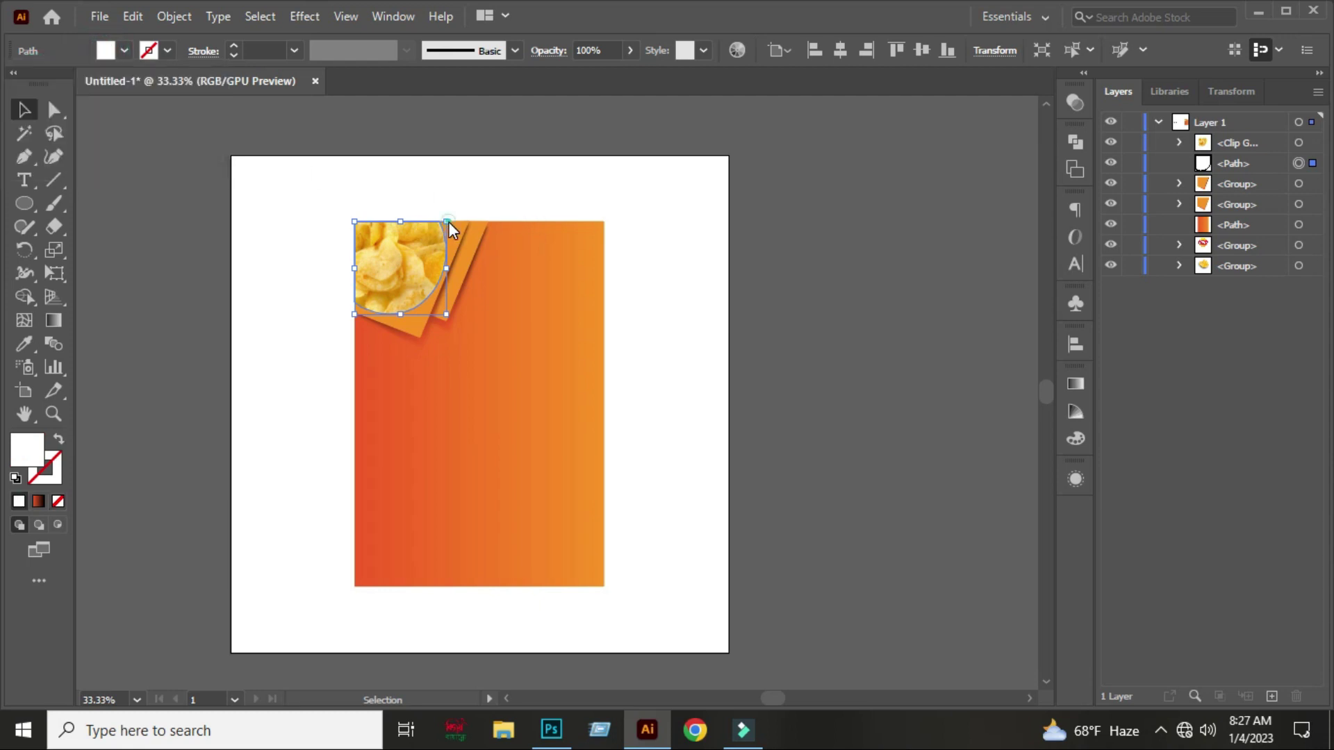
# - Scale the white circle so it forms a thin ring around the chips photo
pyautogui.moveTo(446, 222); pyautogui.dragTo(454, 210)
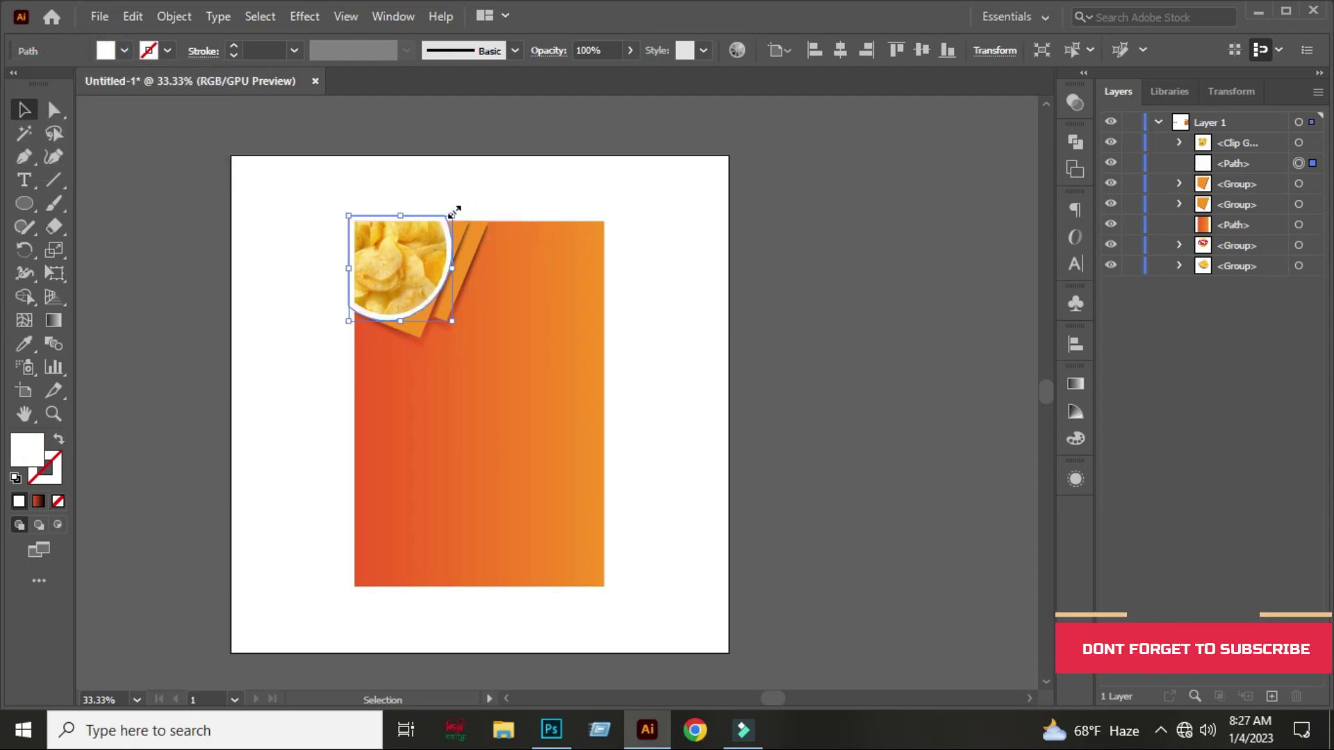
pyautogui.scroll(3, 445, 201)
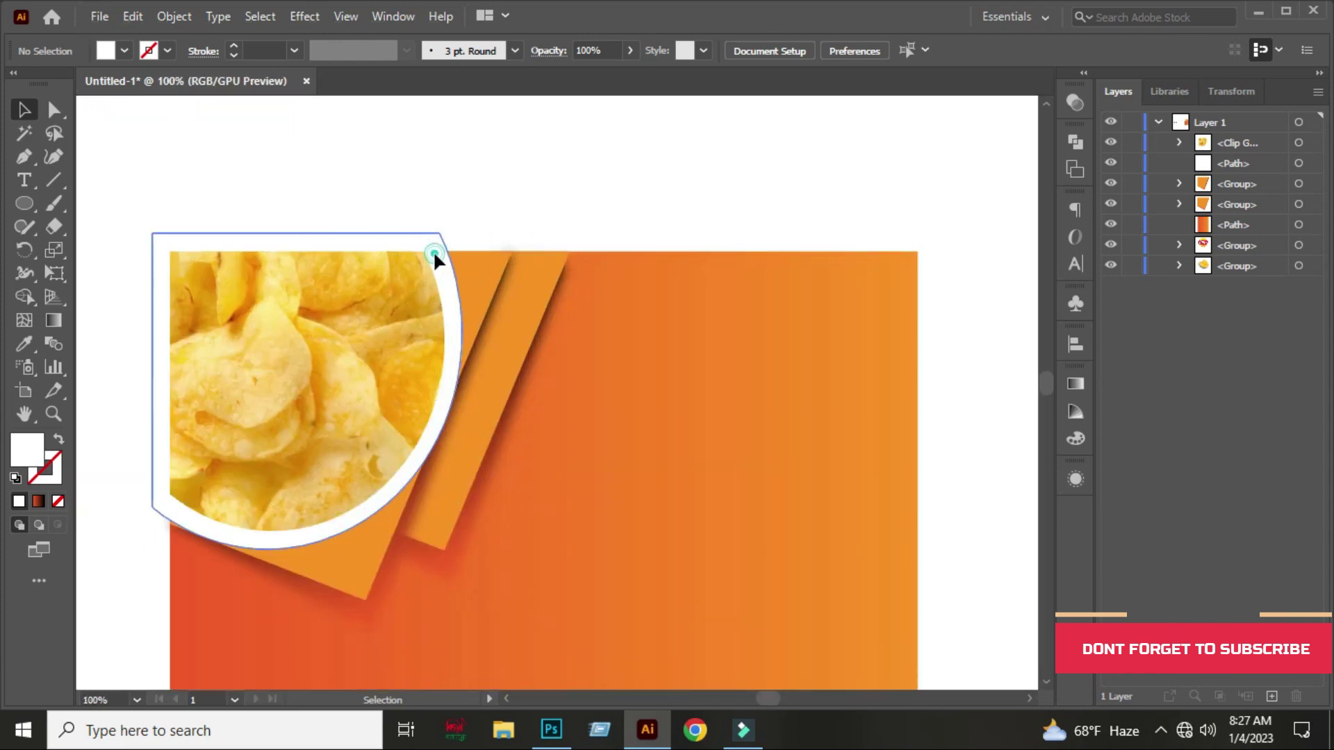
pyautogui.moveTo(463, 234); pyautogui.dragTo(453, 244)
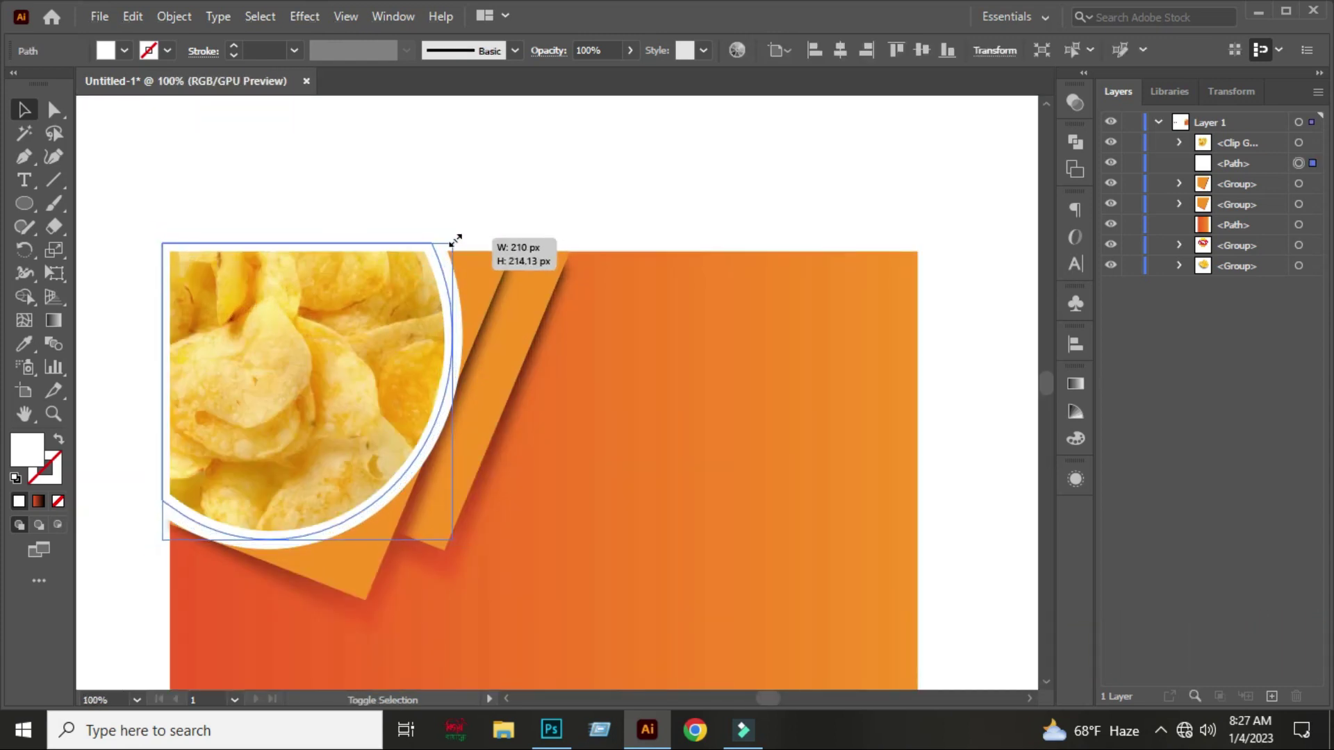
pyautogui.click(457, 202)
pyautogui.scroll(-2, 457, 202)
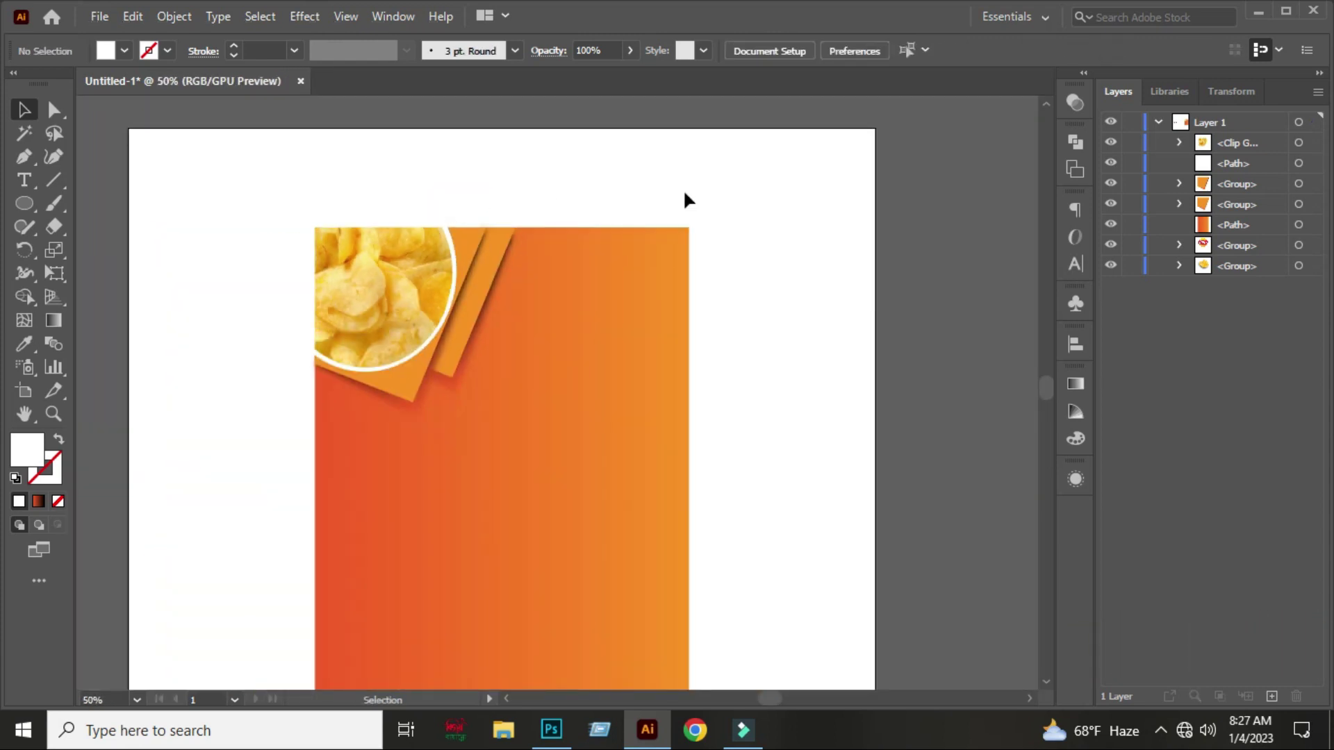
# - Trim the white ring flush with the panel edges using Shape Builder
pyautogui.moveTo(216, 194); pyautogui.dragTo(486, 393)
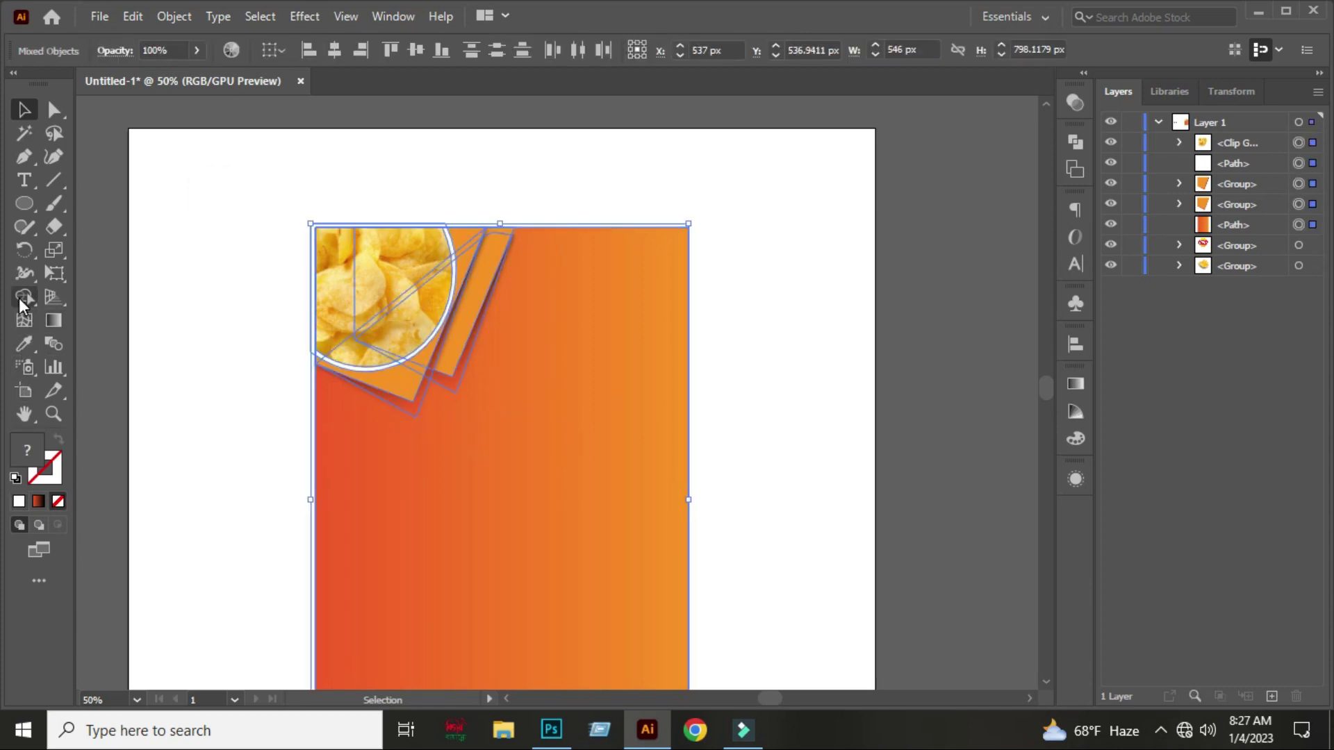
pyautogui.click(19, 298)
pyautogui.scroll(3, 271, 228)
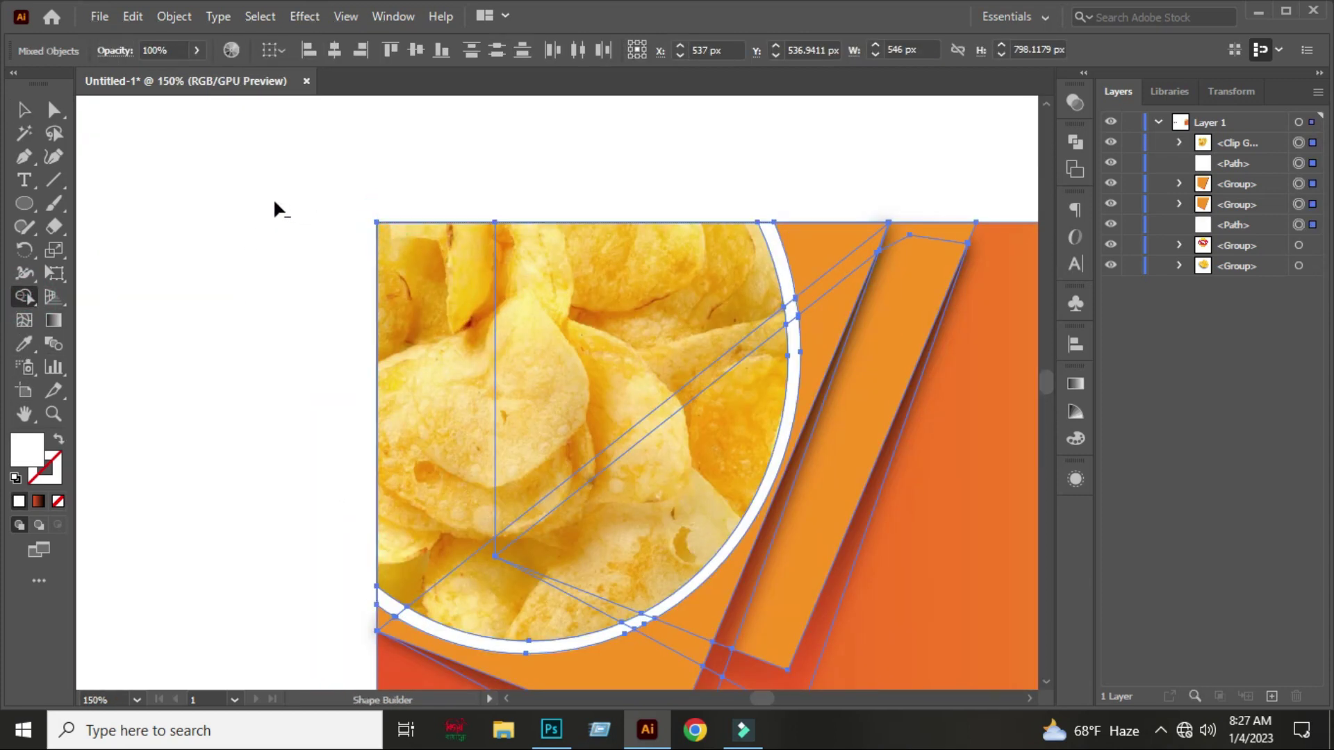
pyautogui.click(24, 109)
pyautogui.click(182, 158)
pyautogui.scroll(-2, 256, 199)
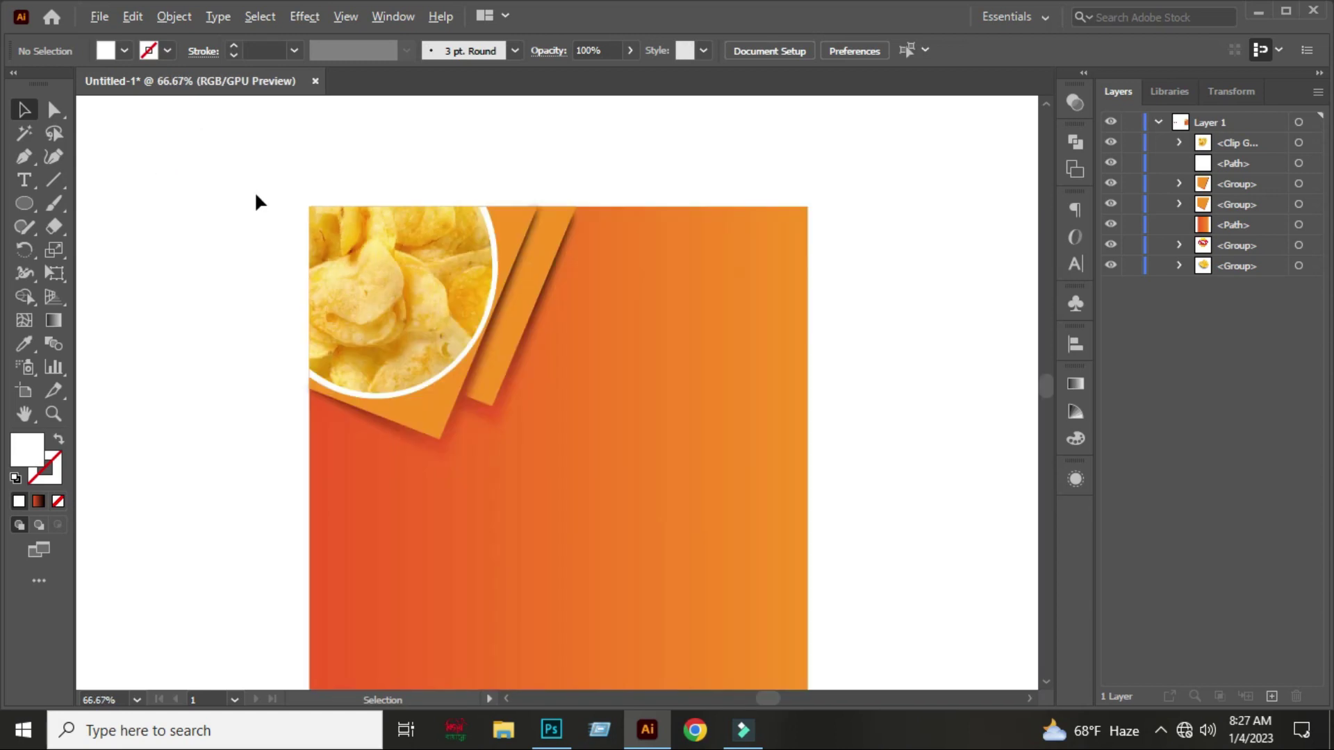
pyautogui.click(1158, 122)
# - Move the Lay's logo group onto the orange panel and bring it to the front
pyautogui.scroll(-2, 874, 205)
pyautogui.moveTo(887, 263); pyautogui.dragTo(784, 275)
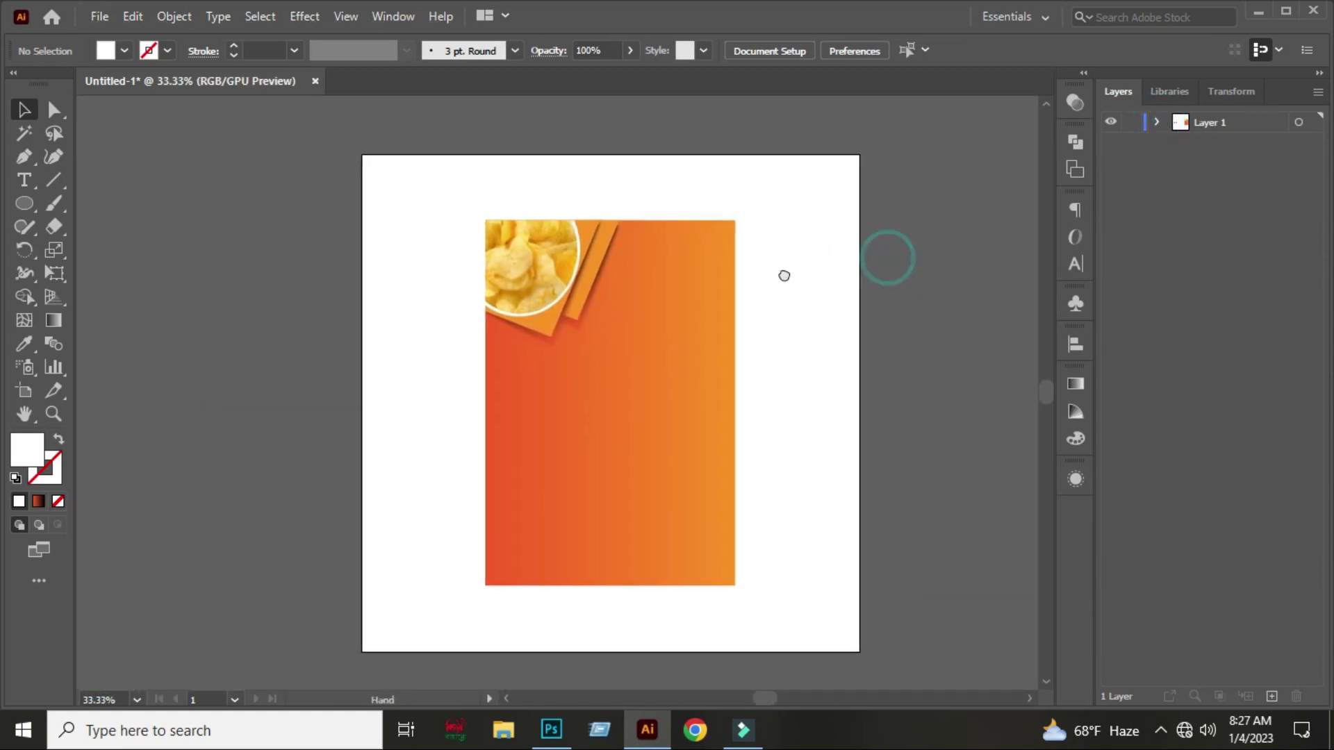
pyautogui.scroll(-1, 774, 426)
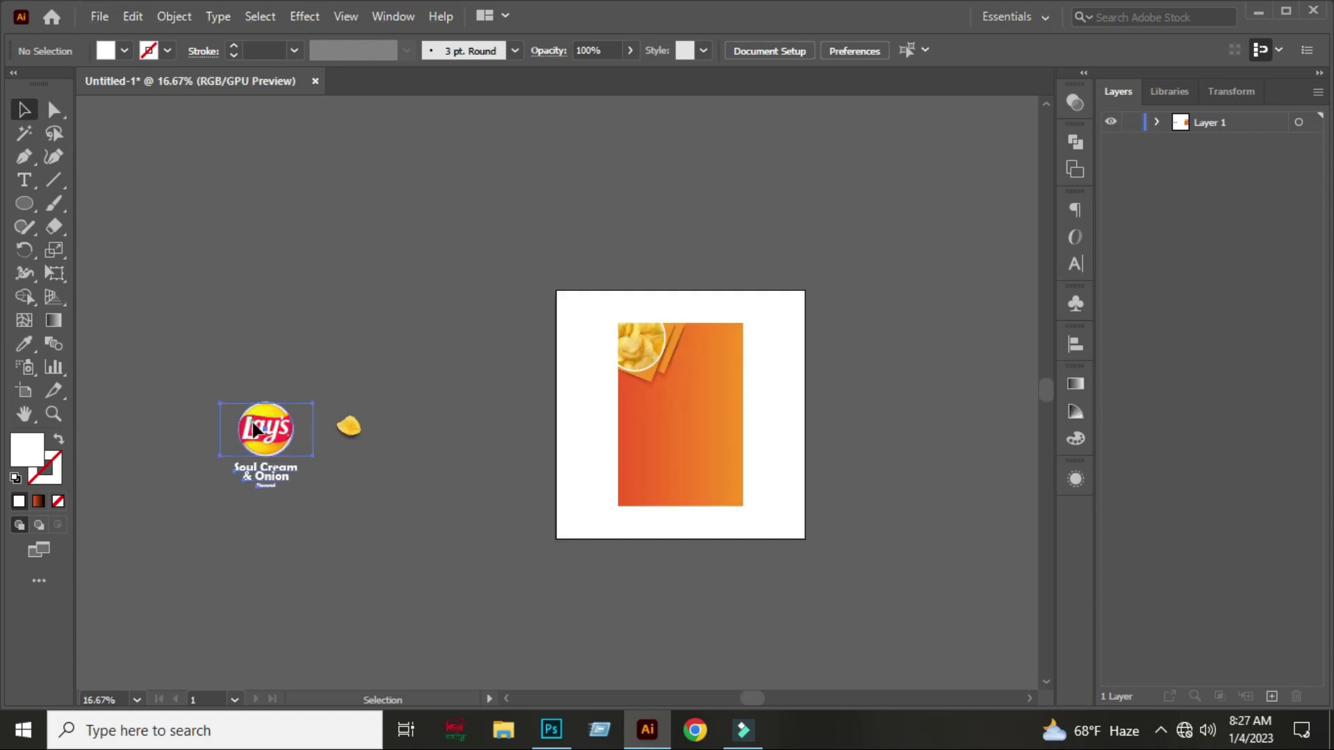
pyautogui.moveTo(254, 429); pyautogui.dragTo(674, 395)
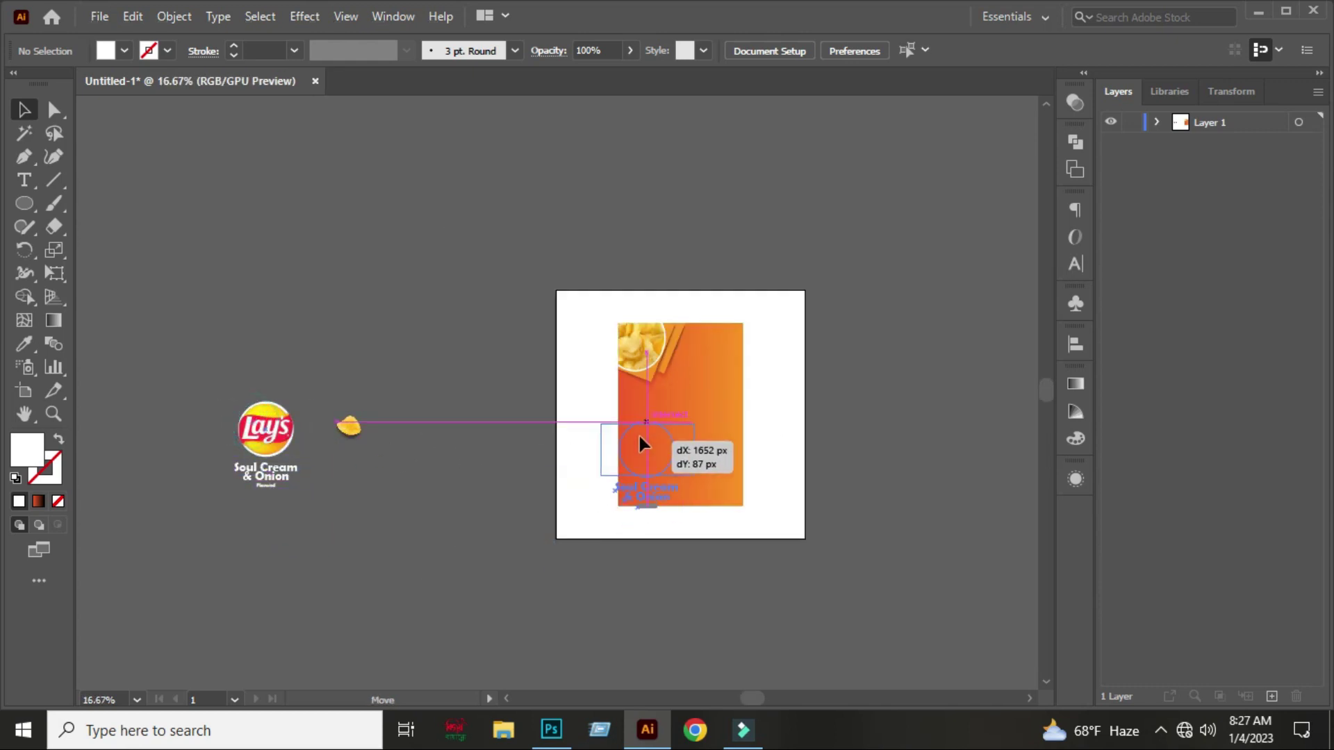
pyautogui.click(776, 359)
pyautogui.scroll(1, 745, 392)
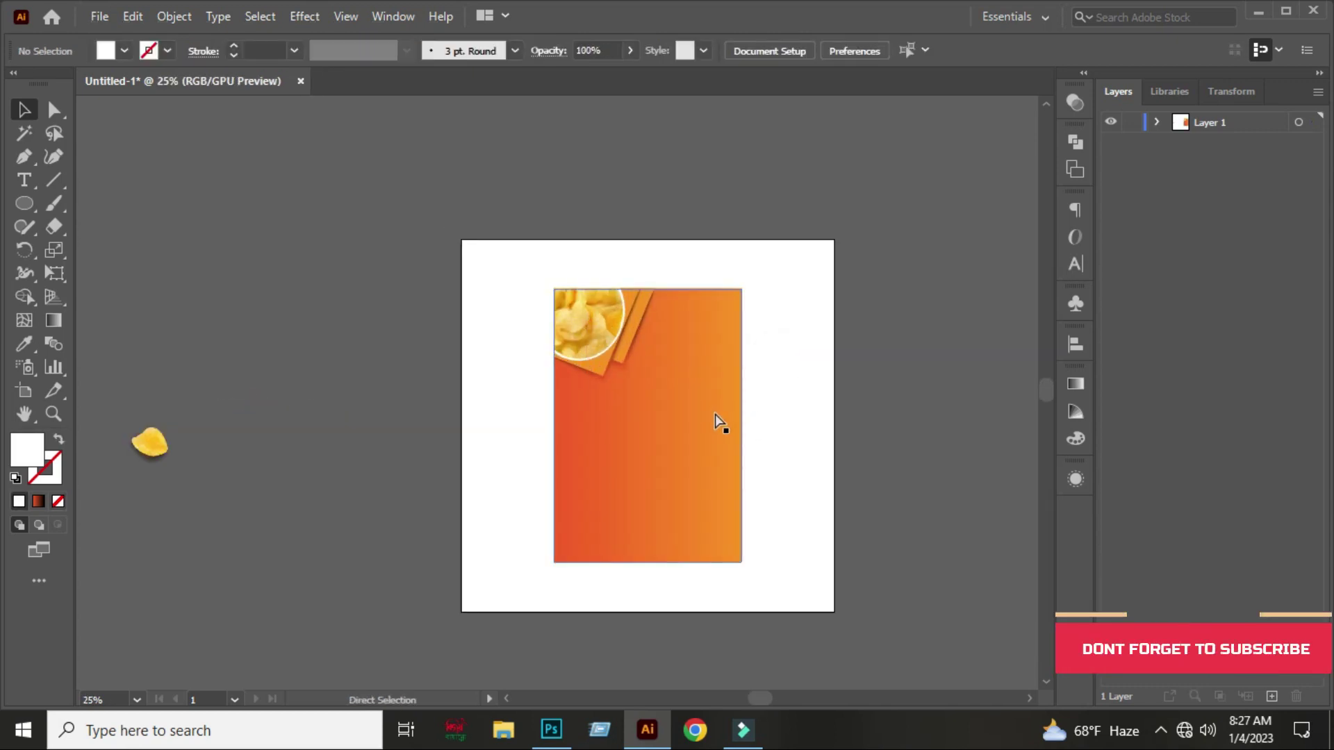
pyautogui.click(1155, 121)
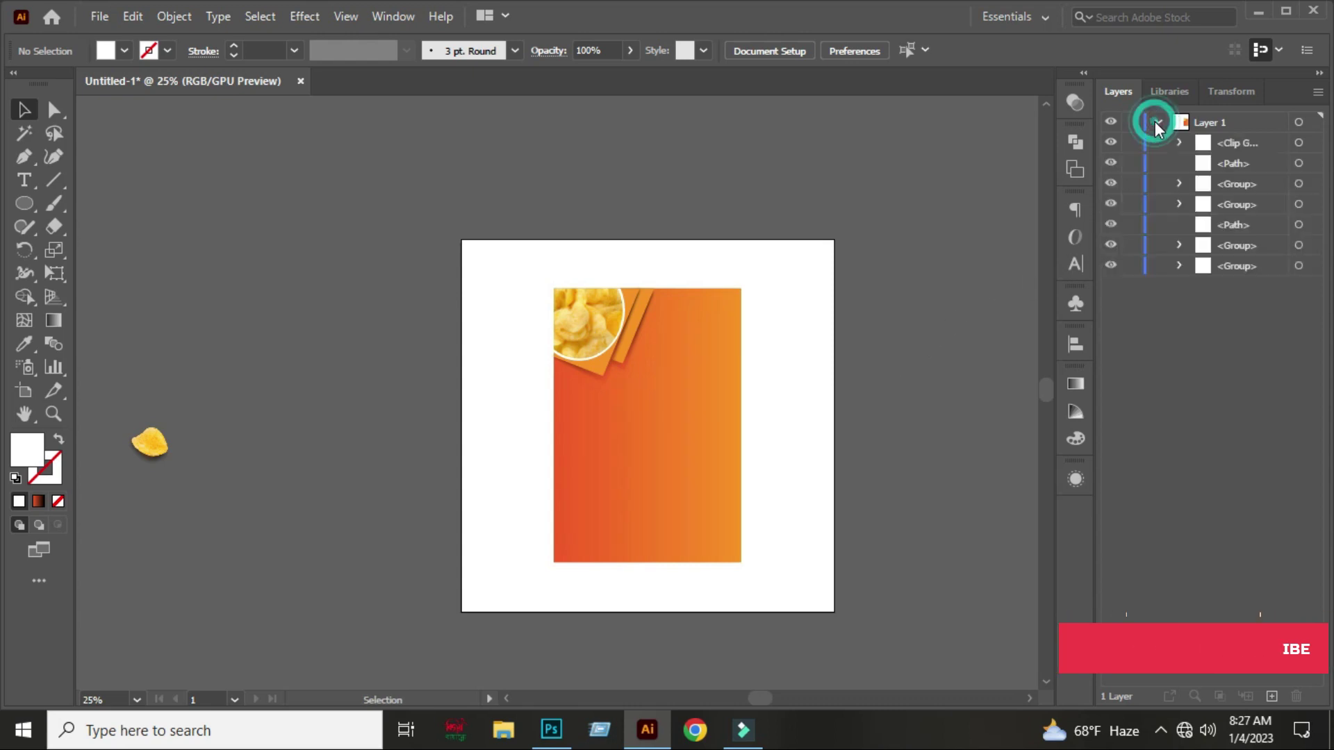
pyautogui.click(1299, 246)
pyautogui.hotkey('ctrl', 'shift', ']')
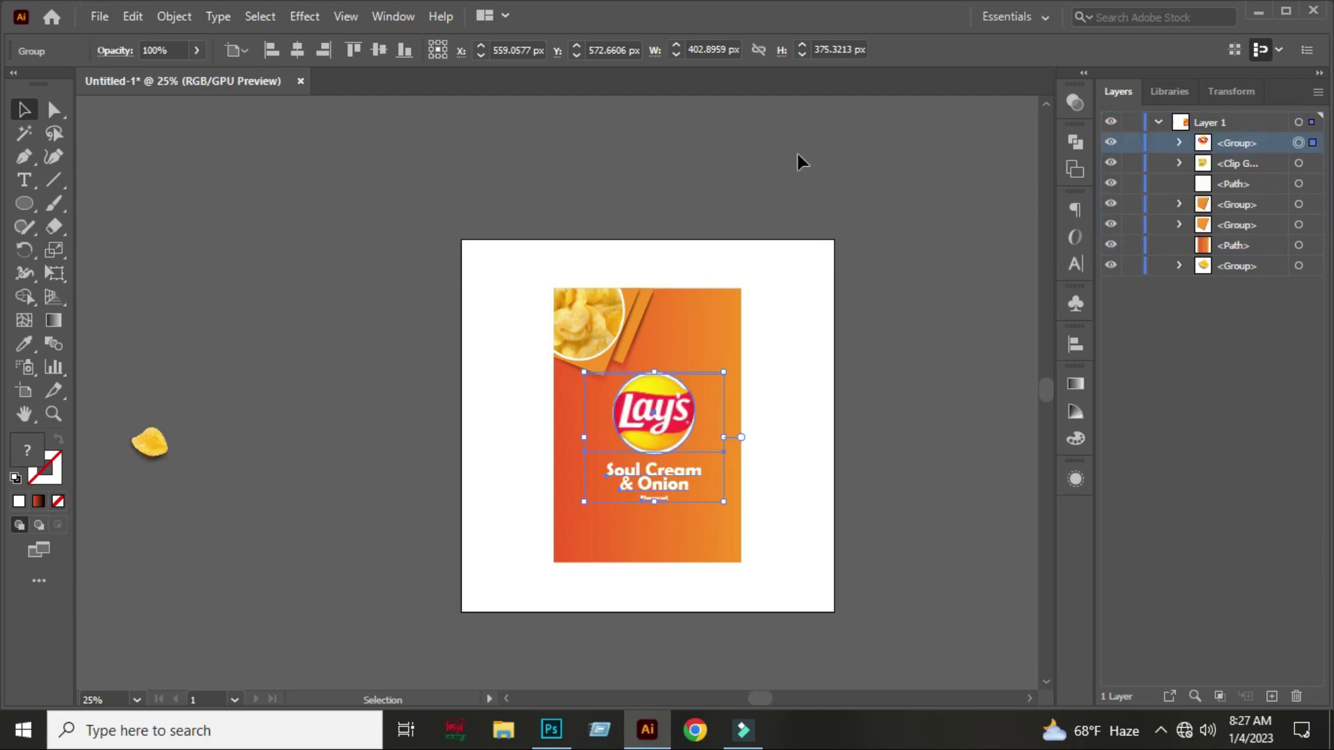
pyautogui.click(797, 157)
# - Group all the panel's background artwork together
pyautogui.scroll(1, 715, 396)
pyautogui.scroll(2, 714, 396)
pyautogui.scroll(-1, 764, 337)
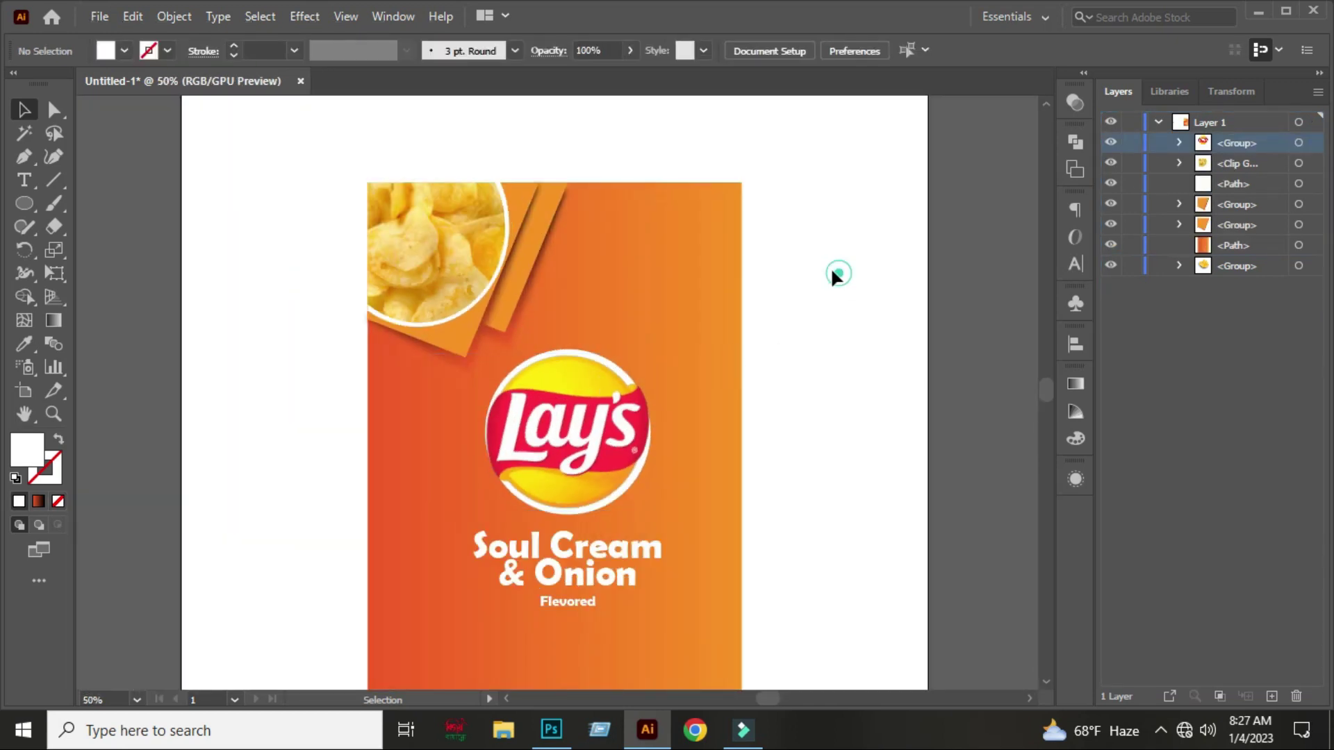
pyautogui.moveTo(656, 257); pyautogui.dragTo(653, 253)
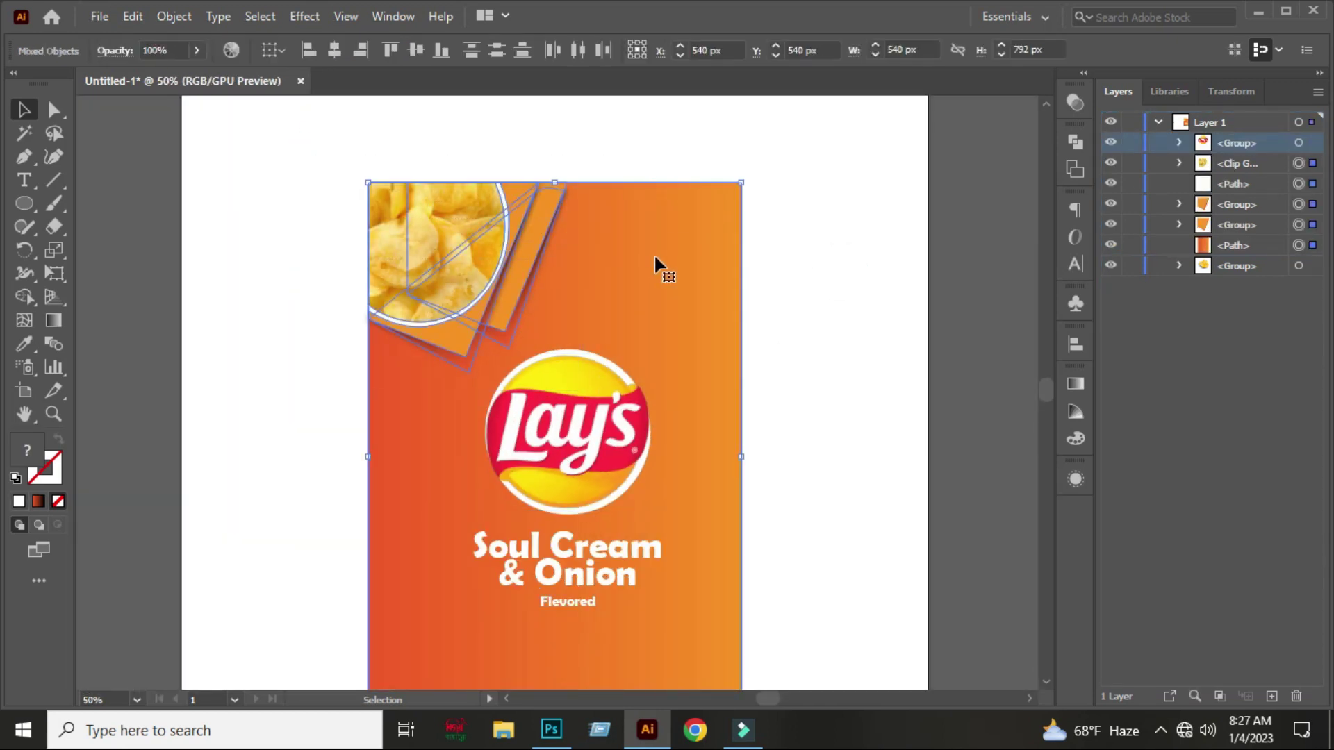
pyautogui.rightClick(518, 237)
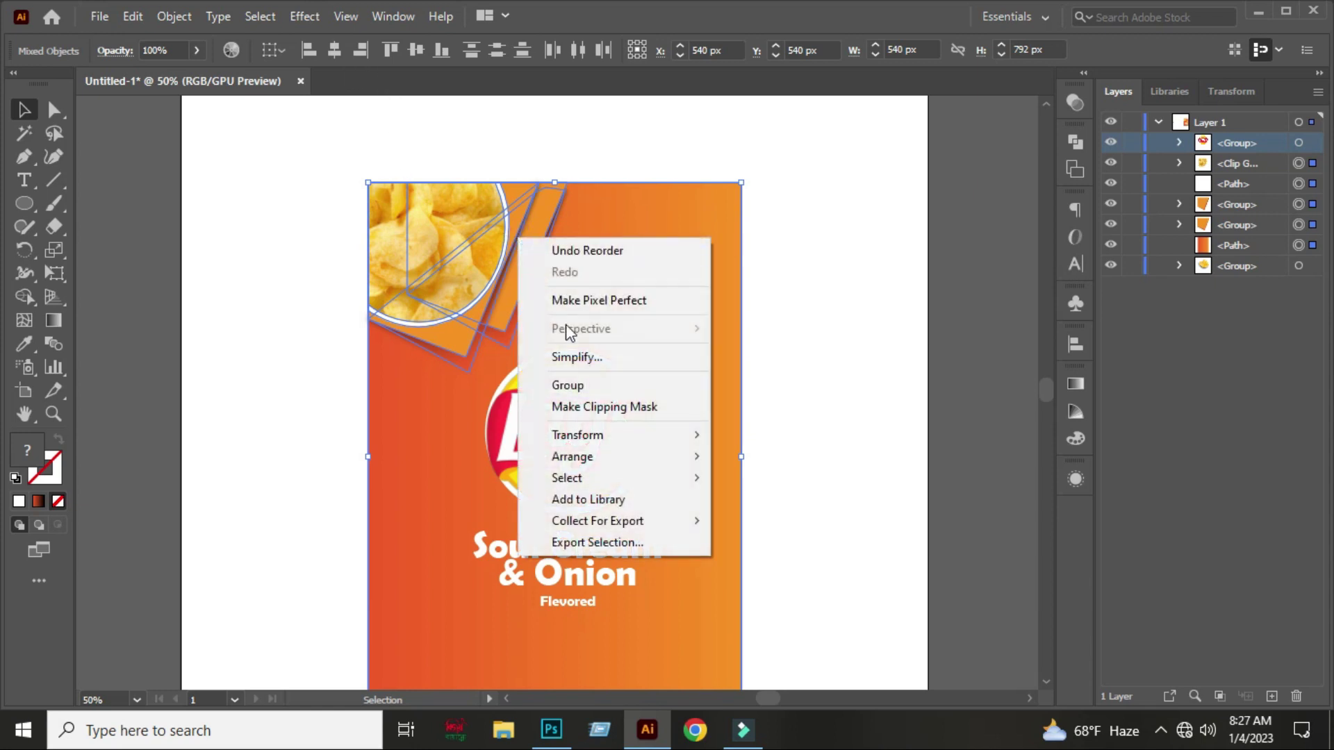
pyautogui.click(590, 384)
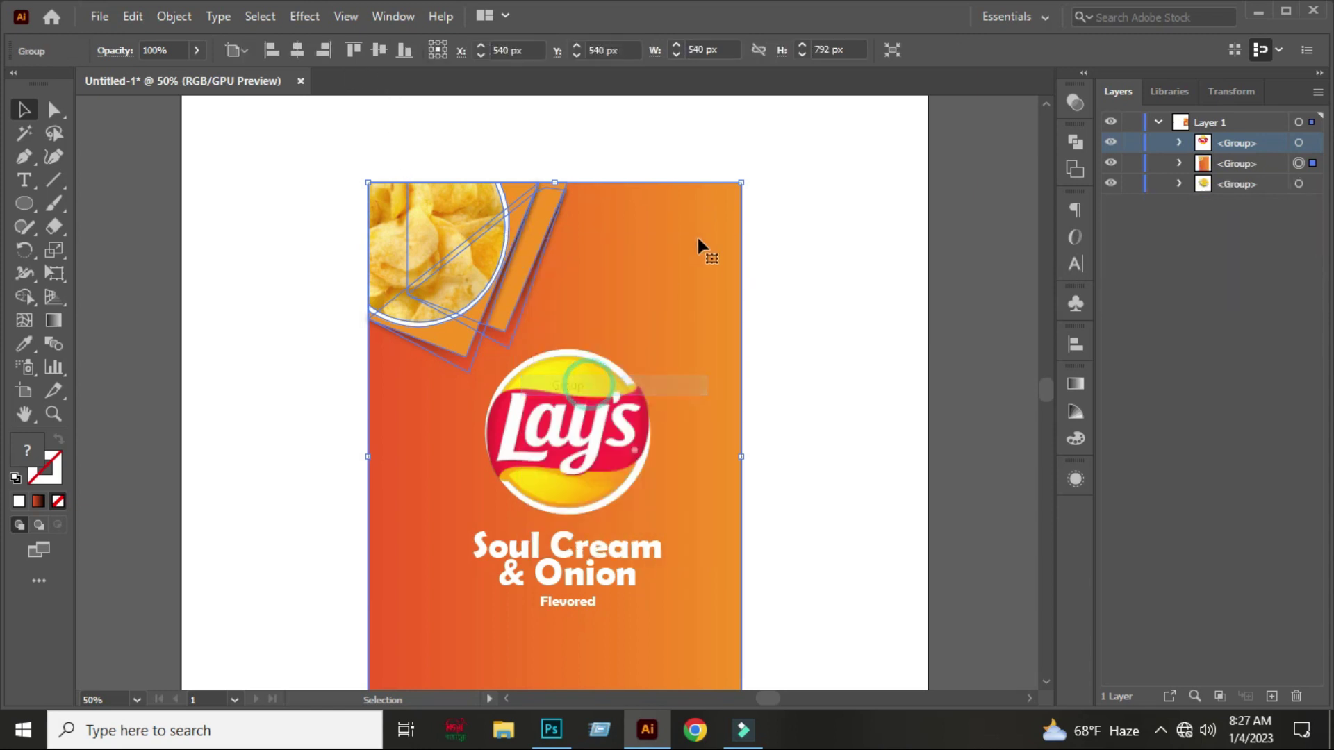
pyautogui.click(743, 150)
# - Horizontally align the Lay's logo group to the centre of the background group
pyautogui.click(596, 409)
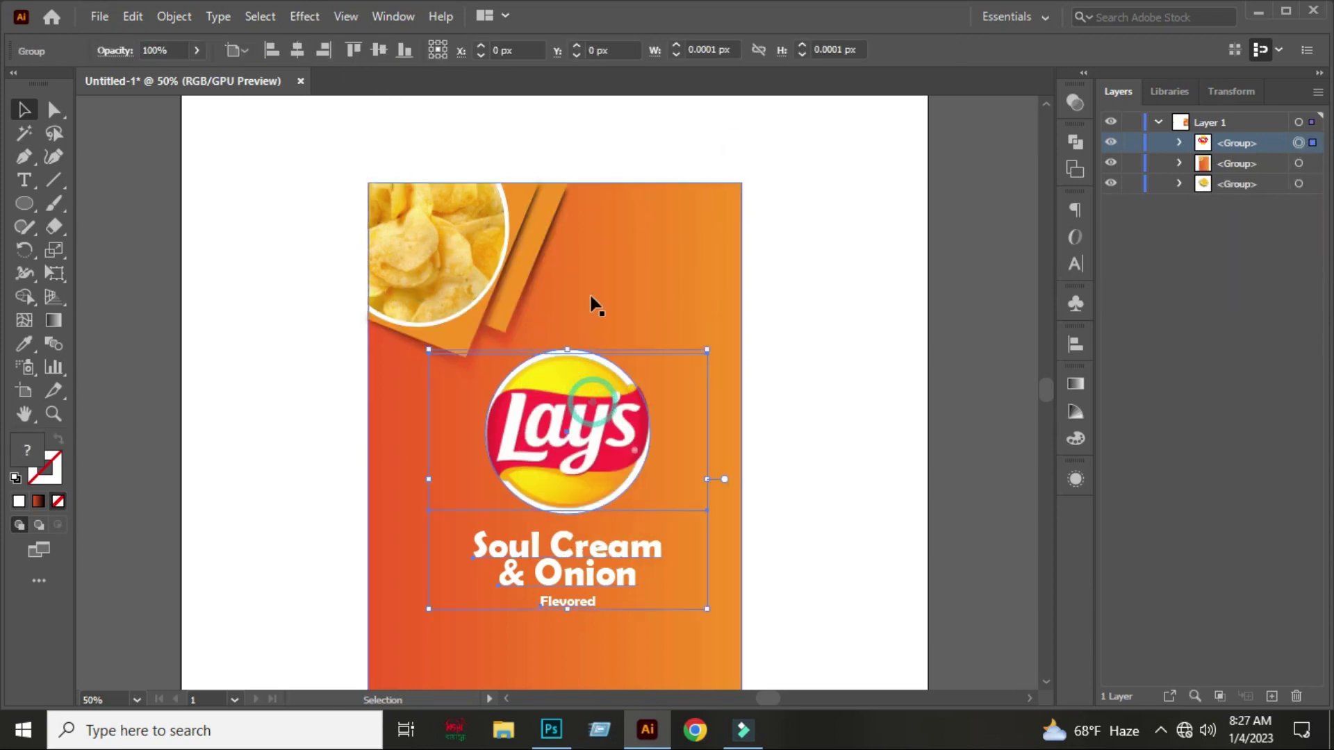
pyautogui.keyDown('shift'); pyautogui.click(600, 257); pyautogui.keyUp('shift')
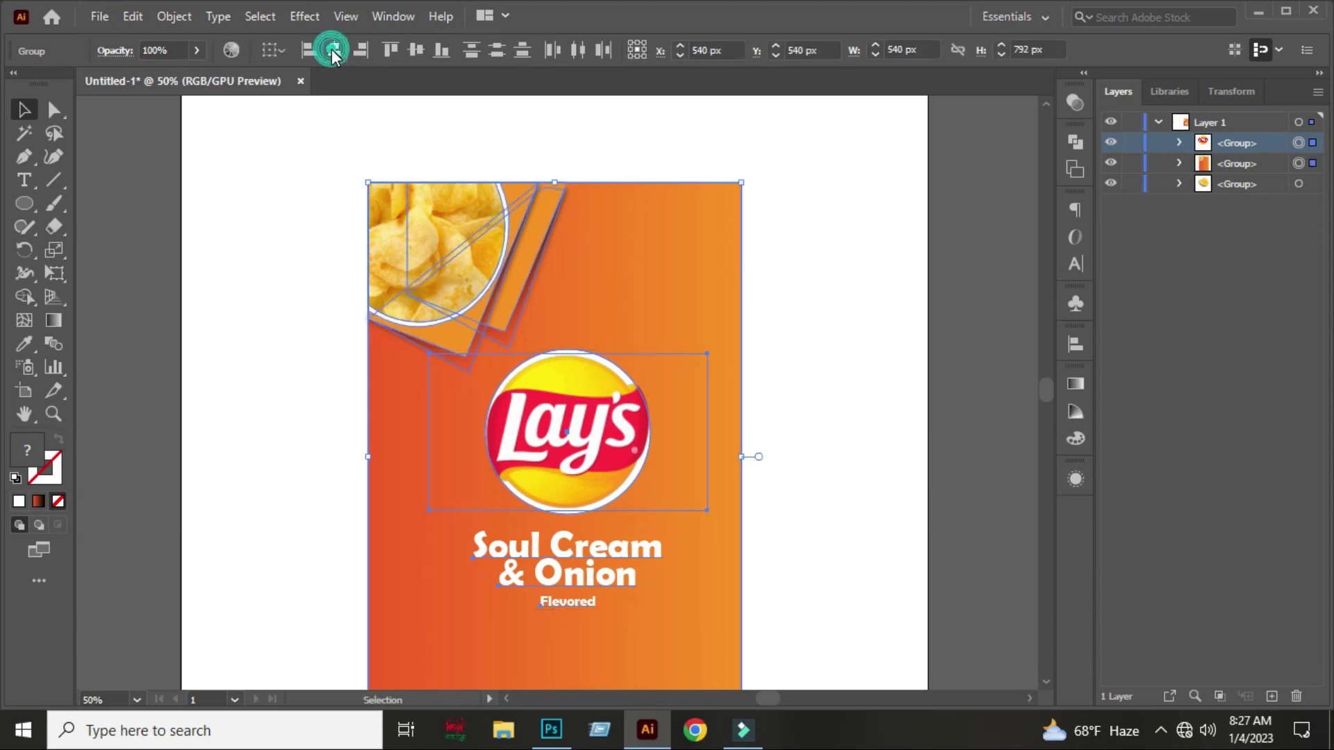
pyautogui.click(332, 55)
pyautogui.click(774, 194)
# - Shrink the logo and title group slightly and nudge it up, then recentre the view
pyautogui.click(606, 403)
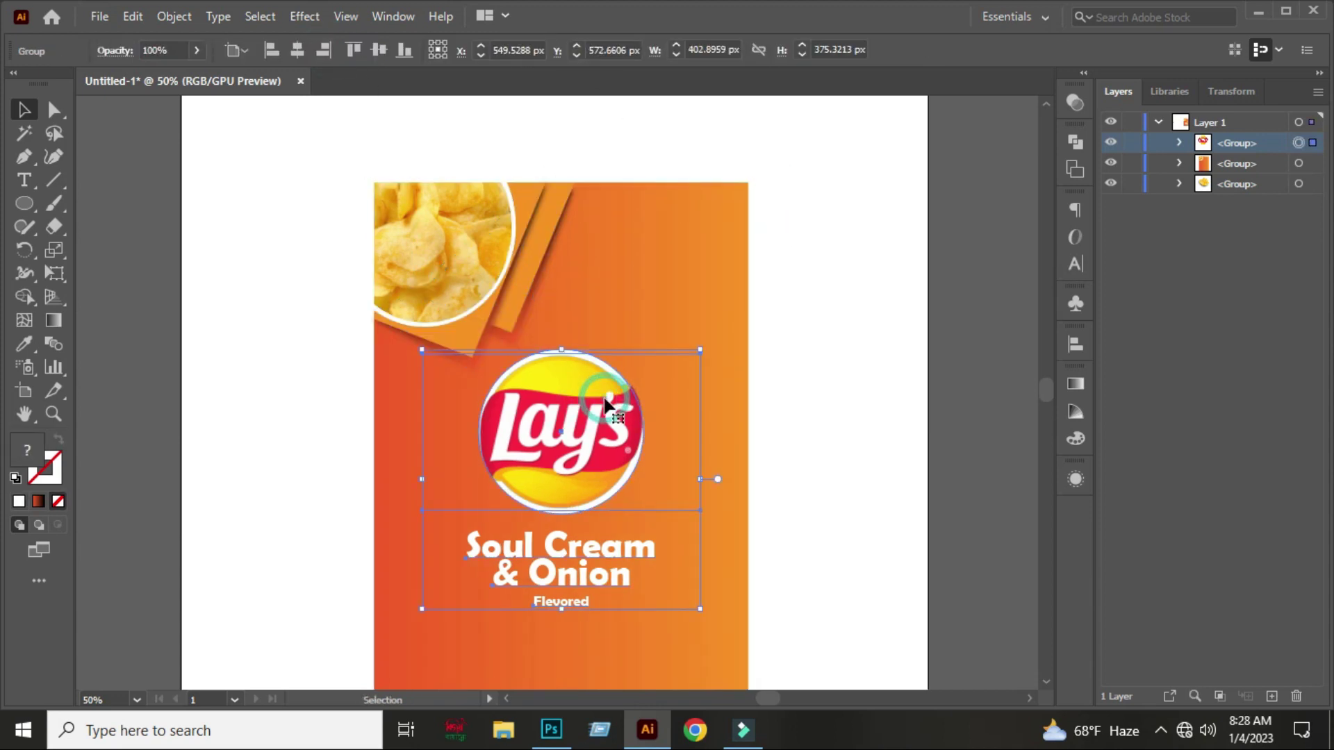
pyautogui.moveTo(699, 351); pyautogui.dragTo(691, 359)
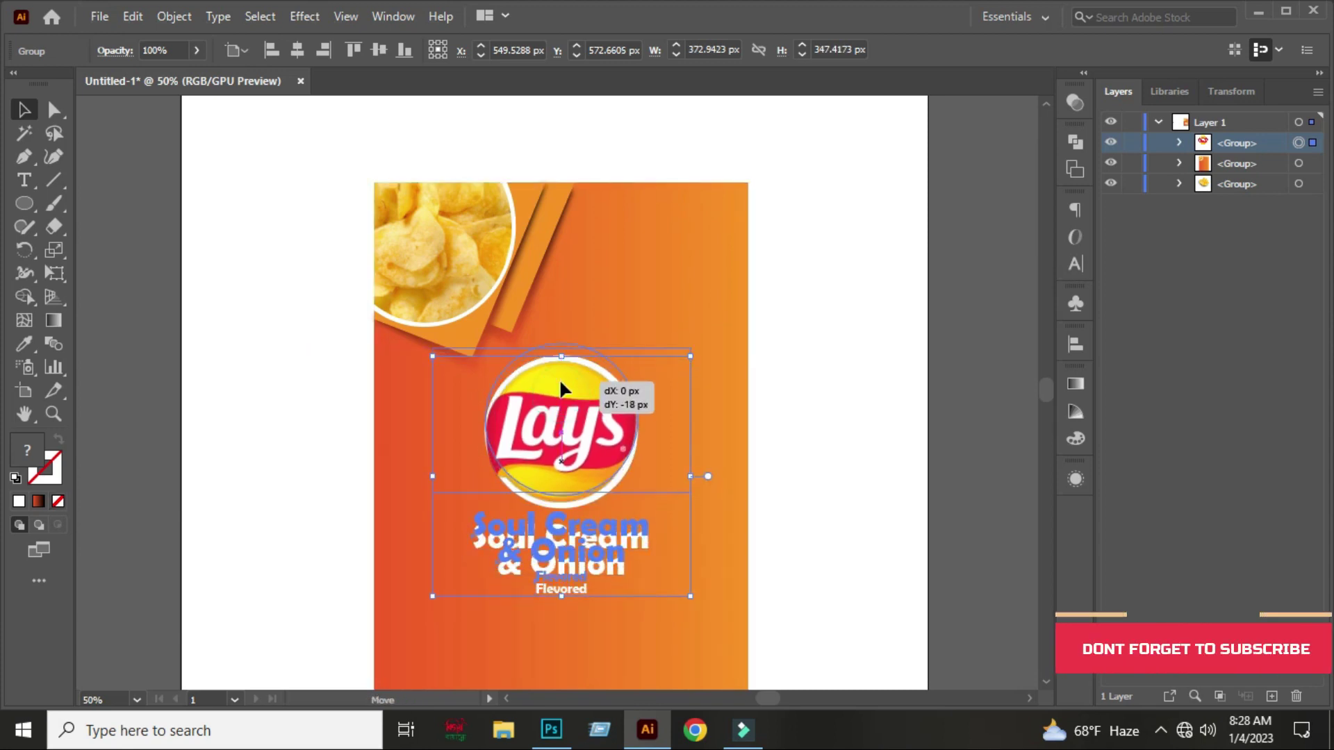
pyautogui.moveTo(565, 403); pyautogui.dragTo(566, 387)
pyautogui.click(556, 136)
pyautogui.hotkey('ctrl', '-')
pyautogui.hotkey('ctrl', '-')
pyautogui.hotkey('ctrl', '+')
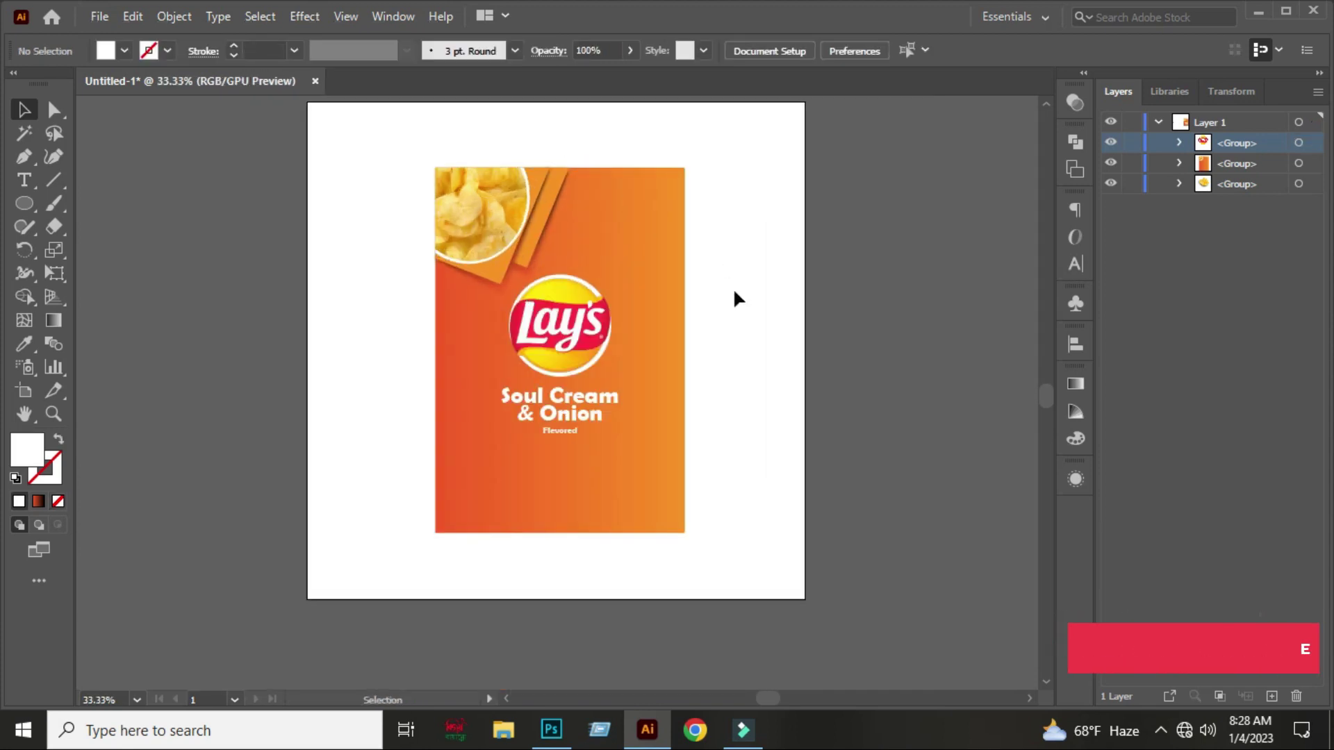
pyautogui.moveTo(742, 261); pyautogui.dragTo(737, 299)
# - Move the chip illustration onto the panel, bring it in front of the background, and enlarge it
pyautogui.scroll(-2, 730, 373)
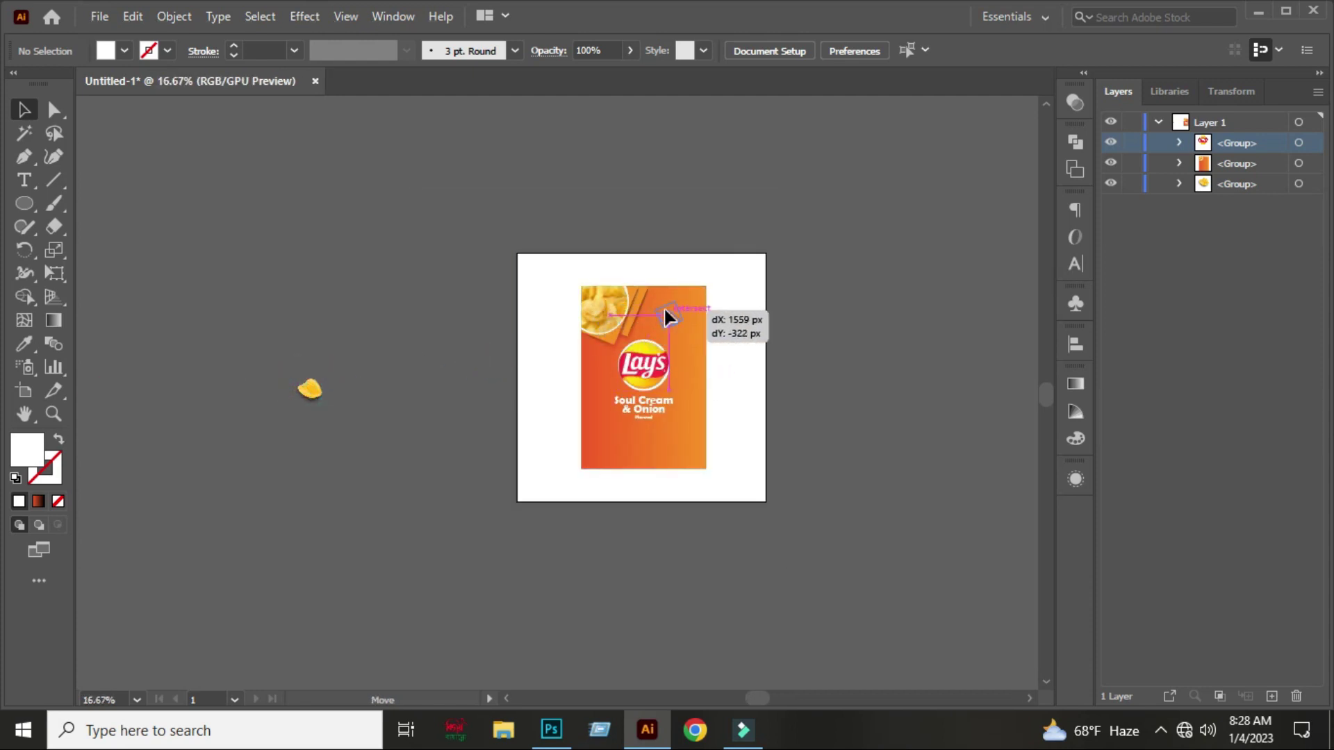
pyautogui.moveTo(307, 391); pyautogui.dragTo(664, 307)
pyautogui.scroll(1, 705, 312)
pyautogui.scroll(1, 705, 313)
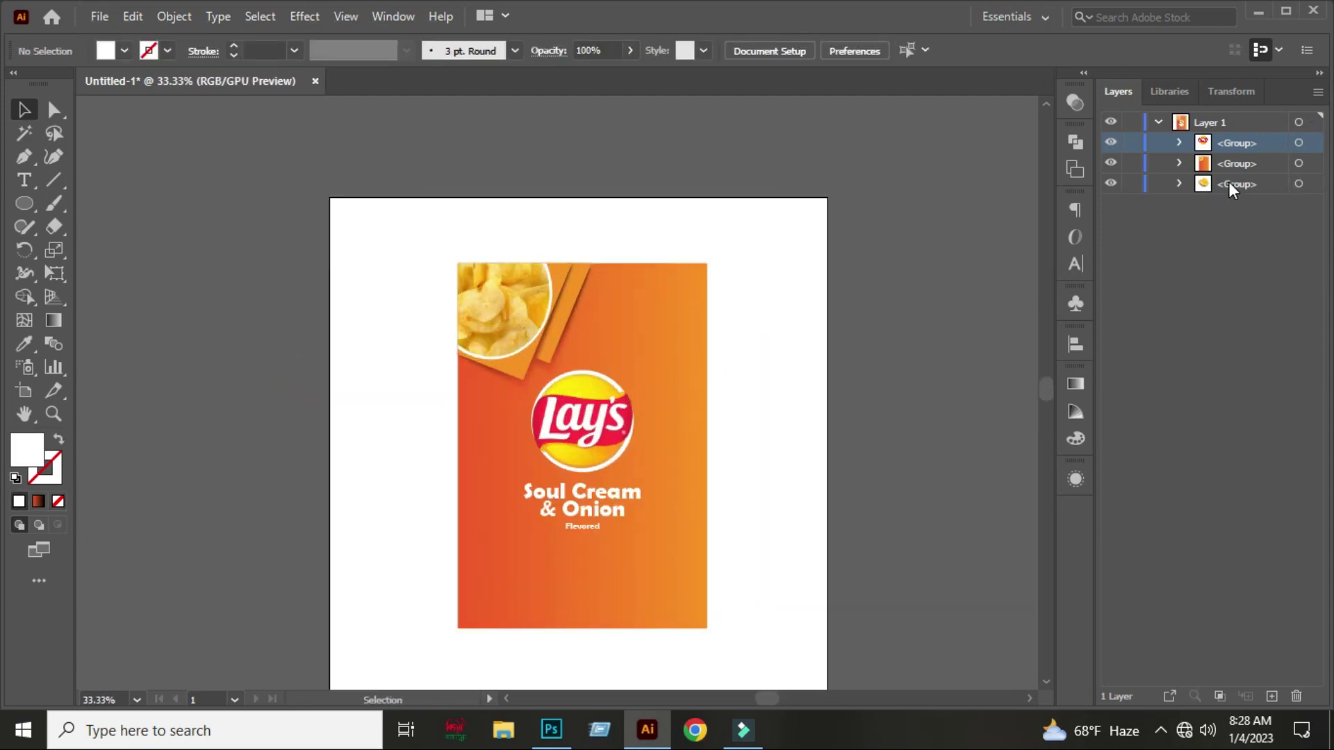
pyautogui.moveTo(1229, 181); pyautogui.dragTo(1229, 137)
pyautogui.scroll(2, 703, 342)
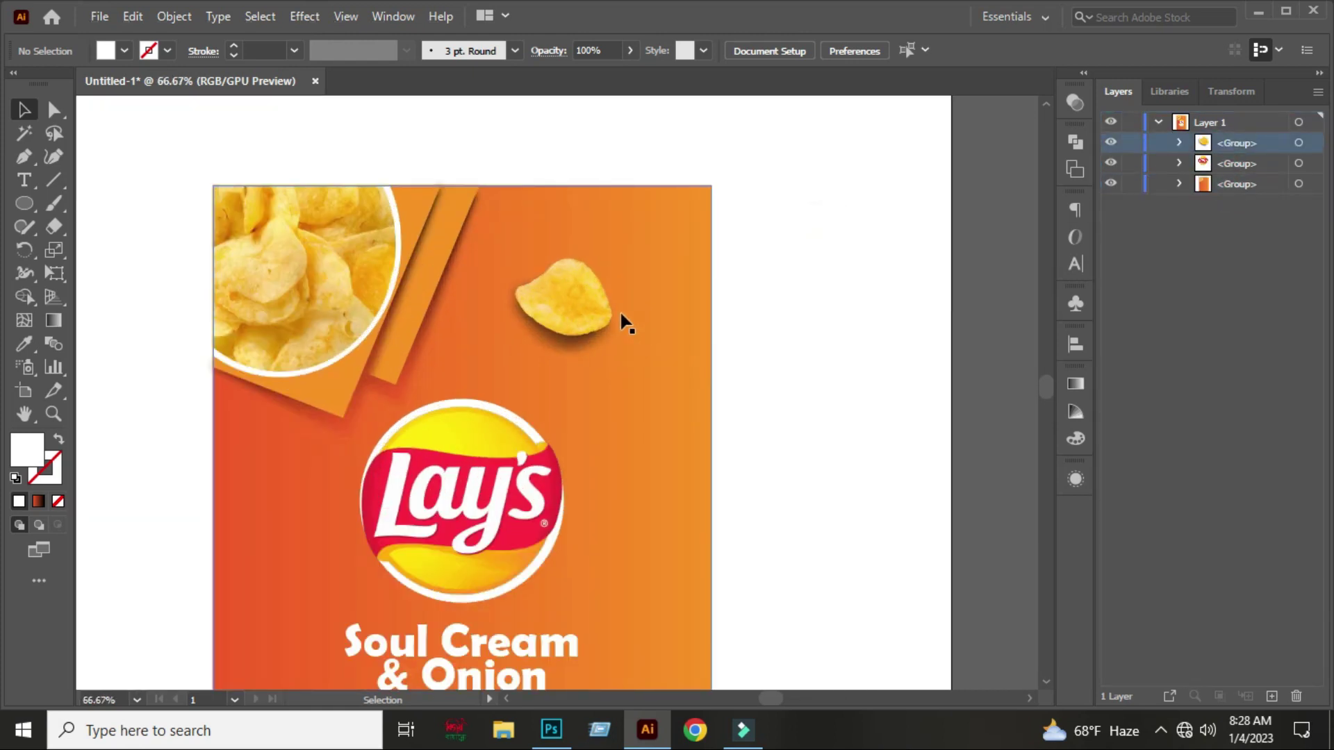
pyautogui.click(607, 278)
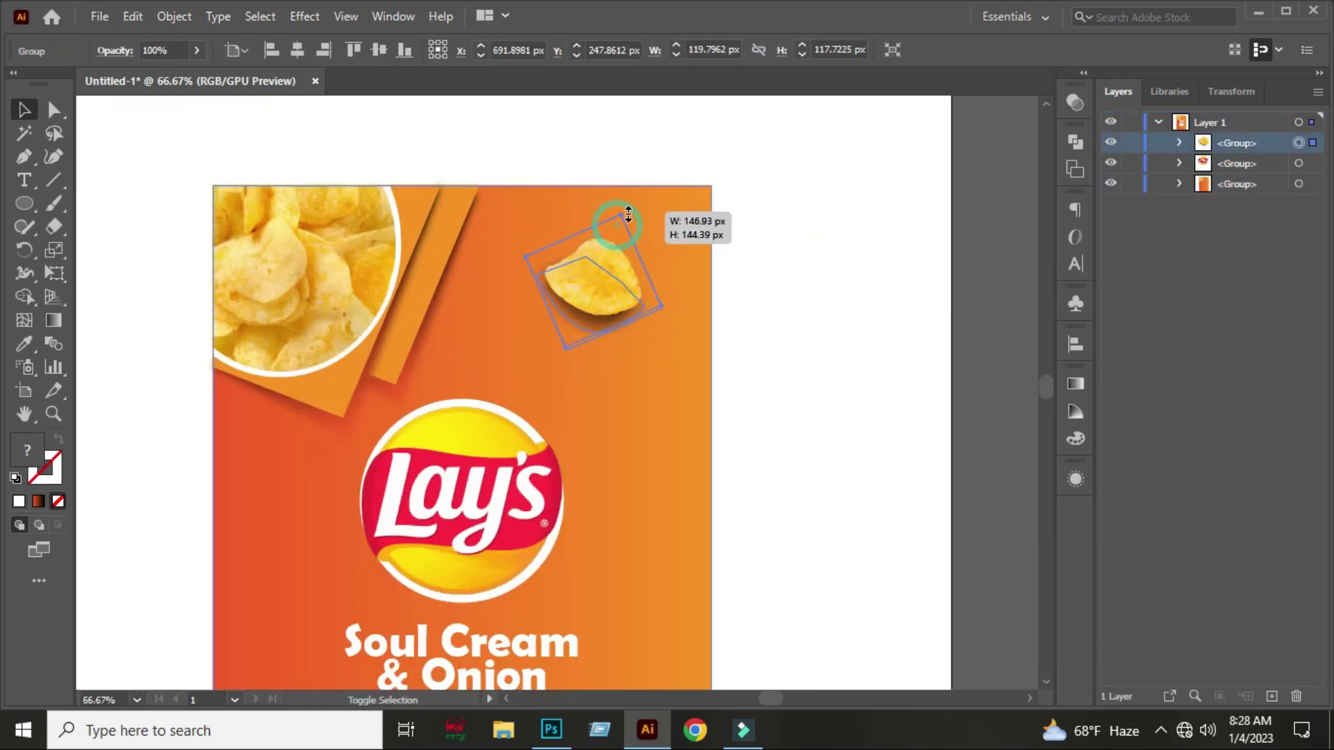
pyautogui.moveTo(619, 228); pyautogui.dragTo(620, 214)
# - Duplicate the chip beside the original and rotate the copy
pyautogui.moveTo(607, 278); pyautogui.dragTo(550, 295)
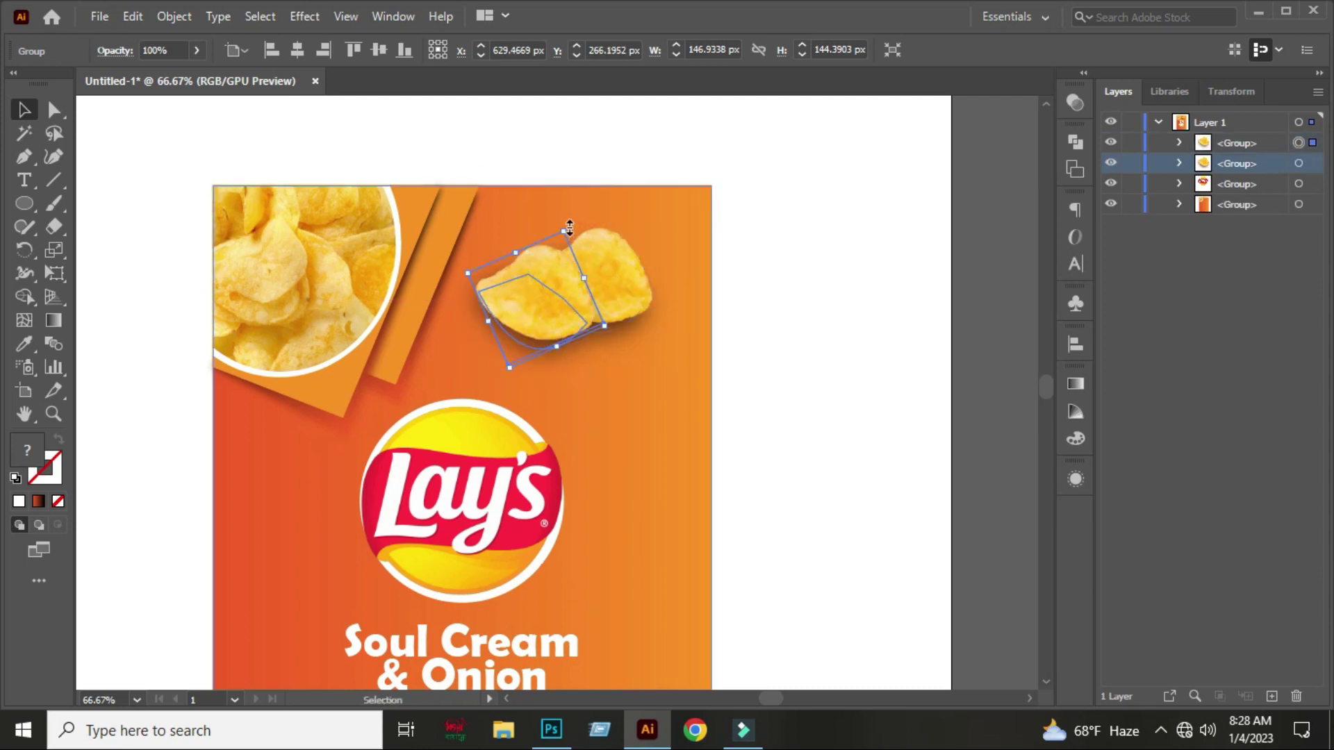
pyautogui.moveTo(571, 221); pyautogui.dragTo(618, 205)
pyautogui.moveTo(548, 285); pyautogui.dragTo(552, 269)
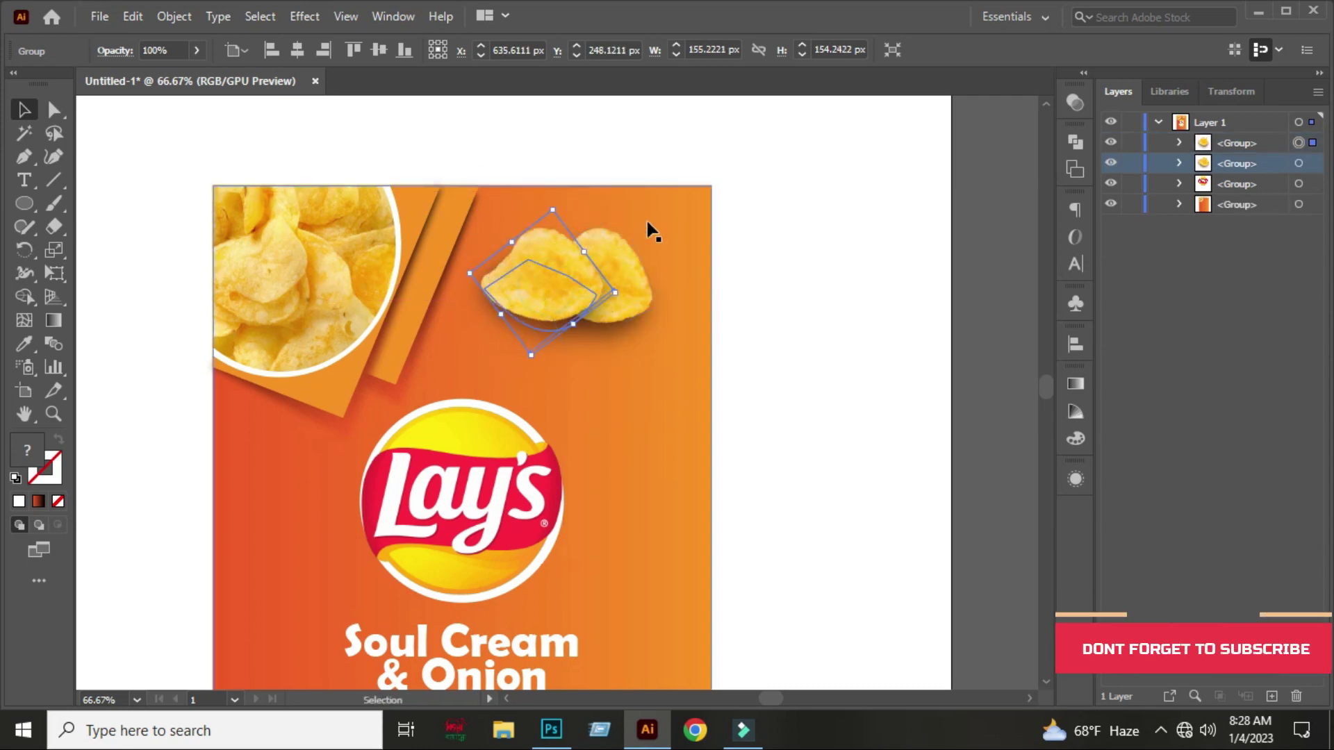
pyautogui.click(715, 151)
pyautogui.click(571, 273)
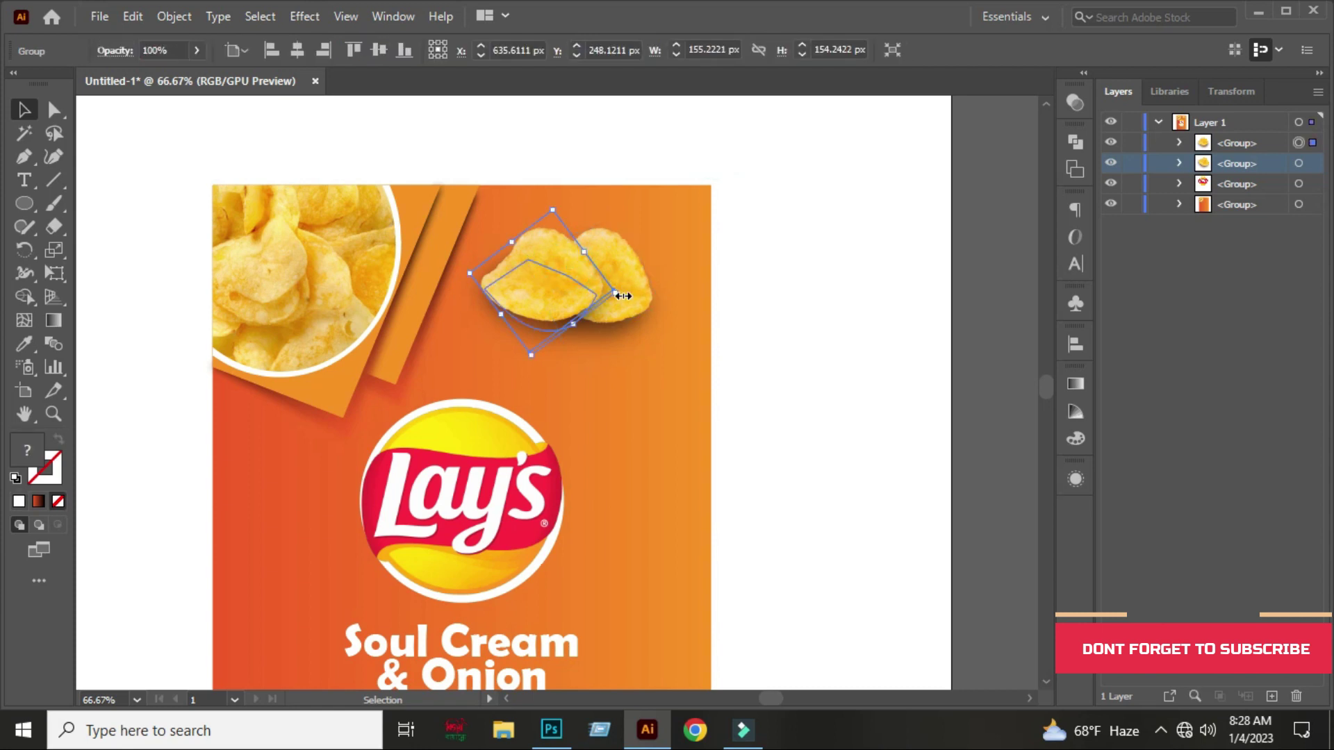
pyautogui.moveTo(623, 293)
pyautogui.mouseDown()
pyautogui.moveTo(646, 274)
pyautogui.moveTo(652, 296)
pyautogui.moveTo(566, 281)
pyautogui.mouseUp()
pyautogui.click(755, 252)
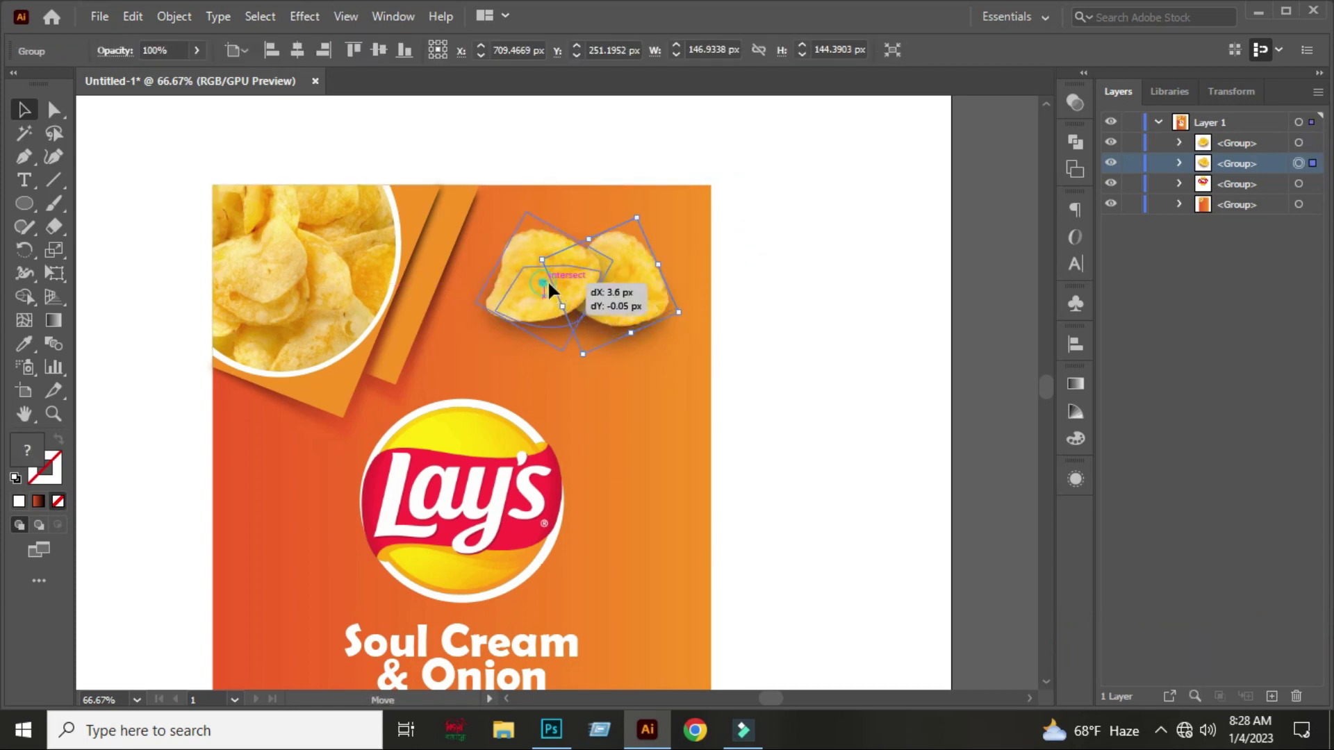
pyautogui.click(782, 252)
# - Reposition the rotated copy so the two chips overlap
pyautogui.scroll(-1, 744, 345)
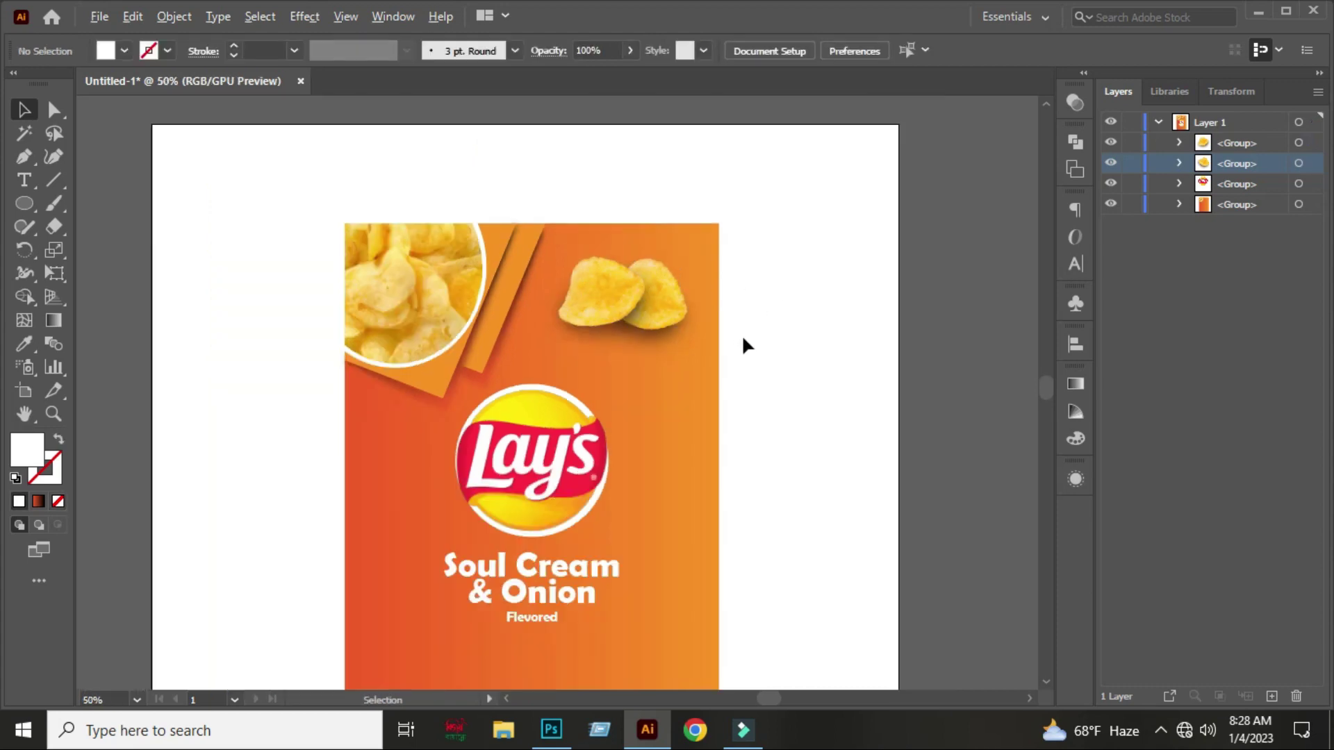
pyautogui.scroll(-3, 744, 345)
pyautogui.scroll(2, 743, 346)
pyautogui.scroll(1, 741, 354)
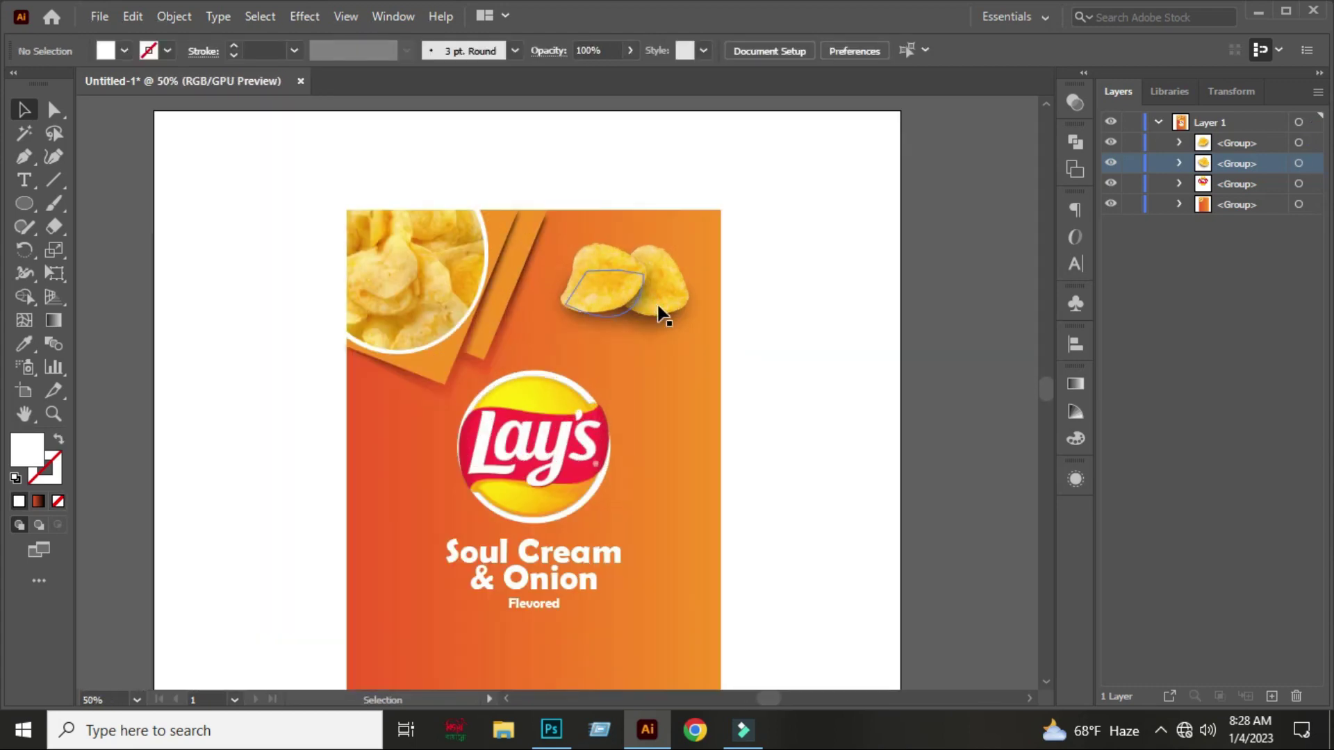
pyautogui.scroll(2, 658, 306)
pyautogui.moveTo(660, 308); pyautogui.dragTo(697, 288)
pyautogui.keyDown('shift'); pyautogui.click(549, 266); pyautogui.keyUp('shift')
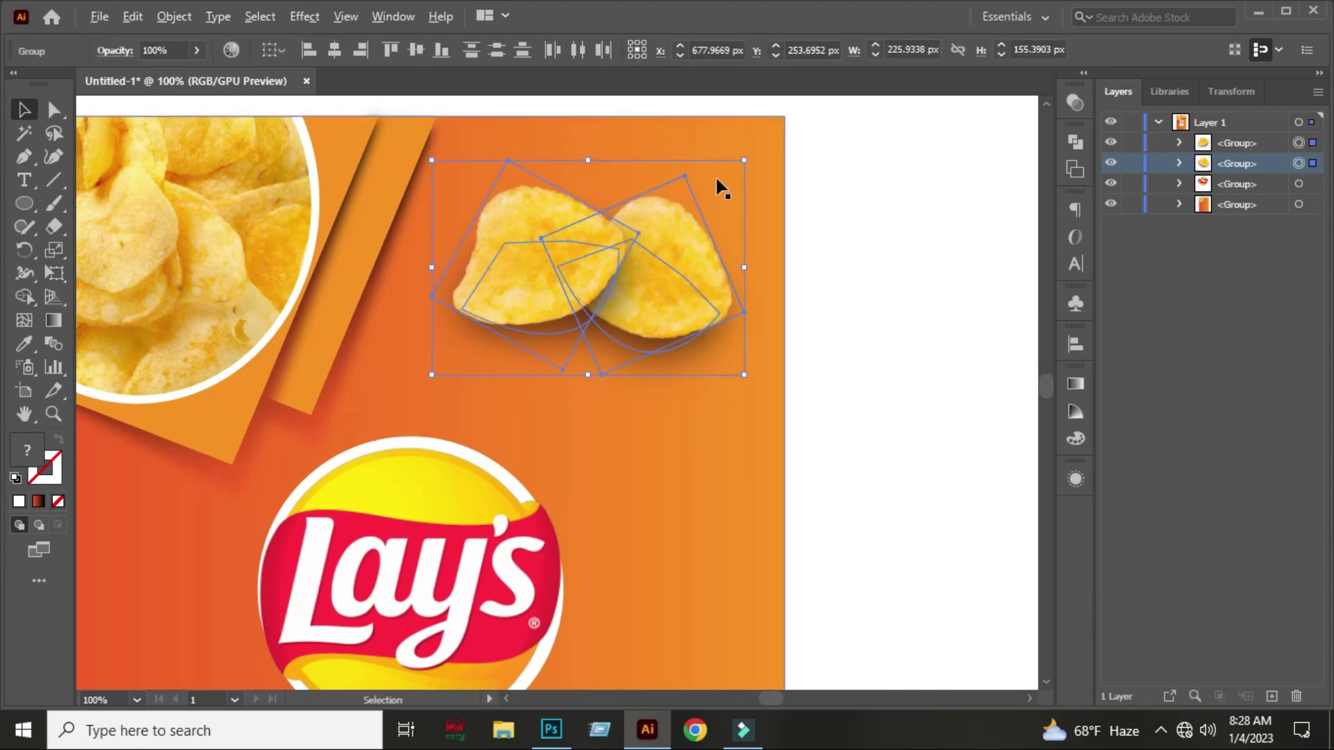
pyautogui.click(877, 194)
pyautogui.scroll(-3, 795, 274)
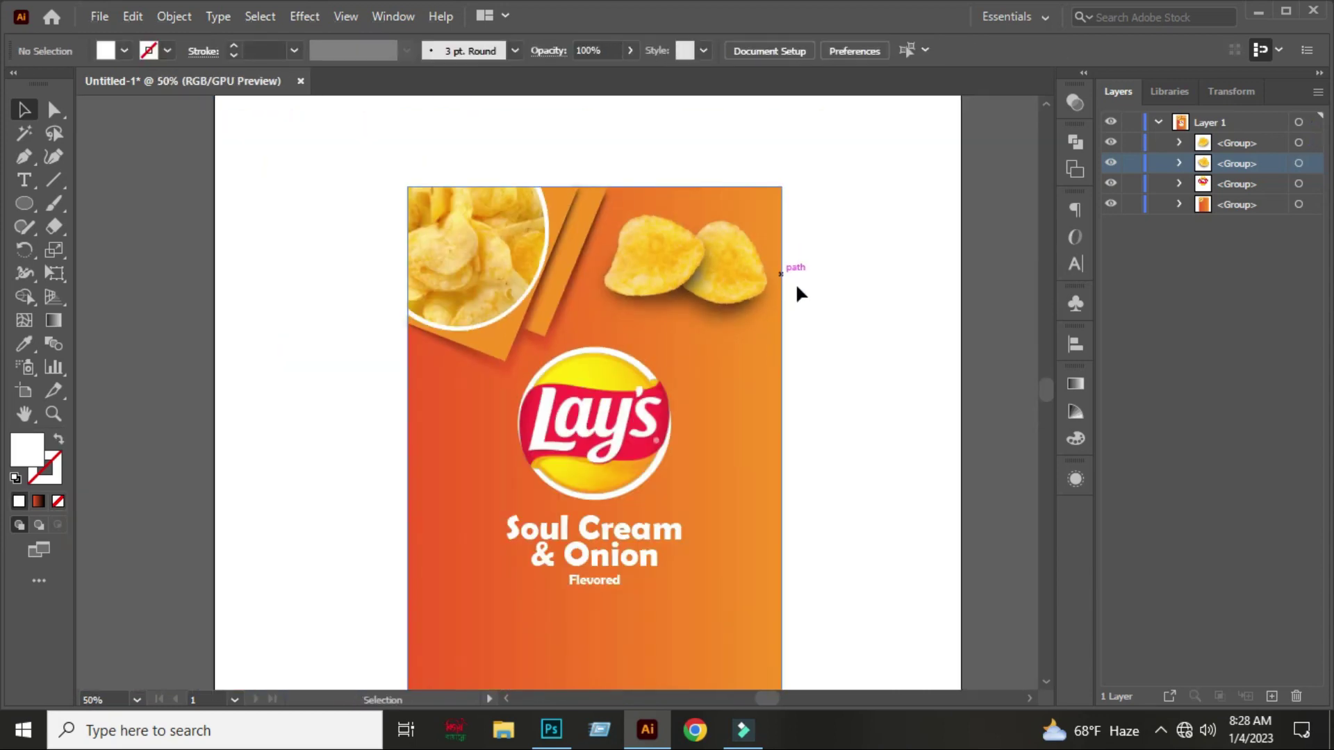
pyautogui.scroll(-1, 820, 292)
pyautogui.scroll(1, 813, 326)
pyautogui.scroll(1, 807, 328)
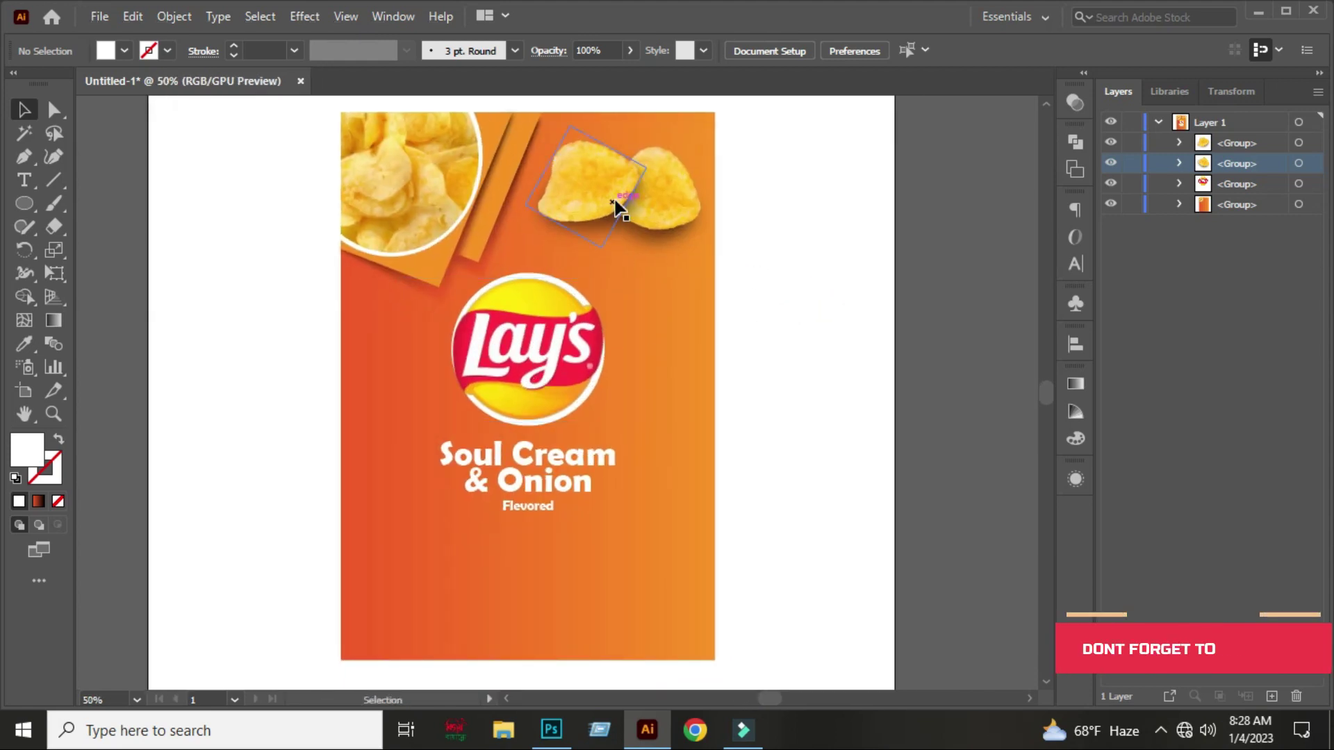
# - Duplicate a chip down toward the logo and shrink it into a small crumb
pyautogui.moveTo(596, 202); pyautogui.dragTo(540, 255)
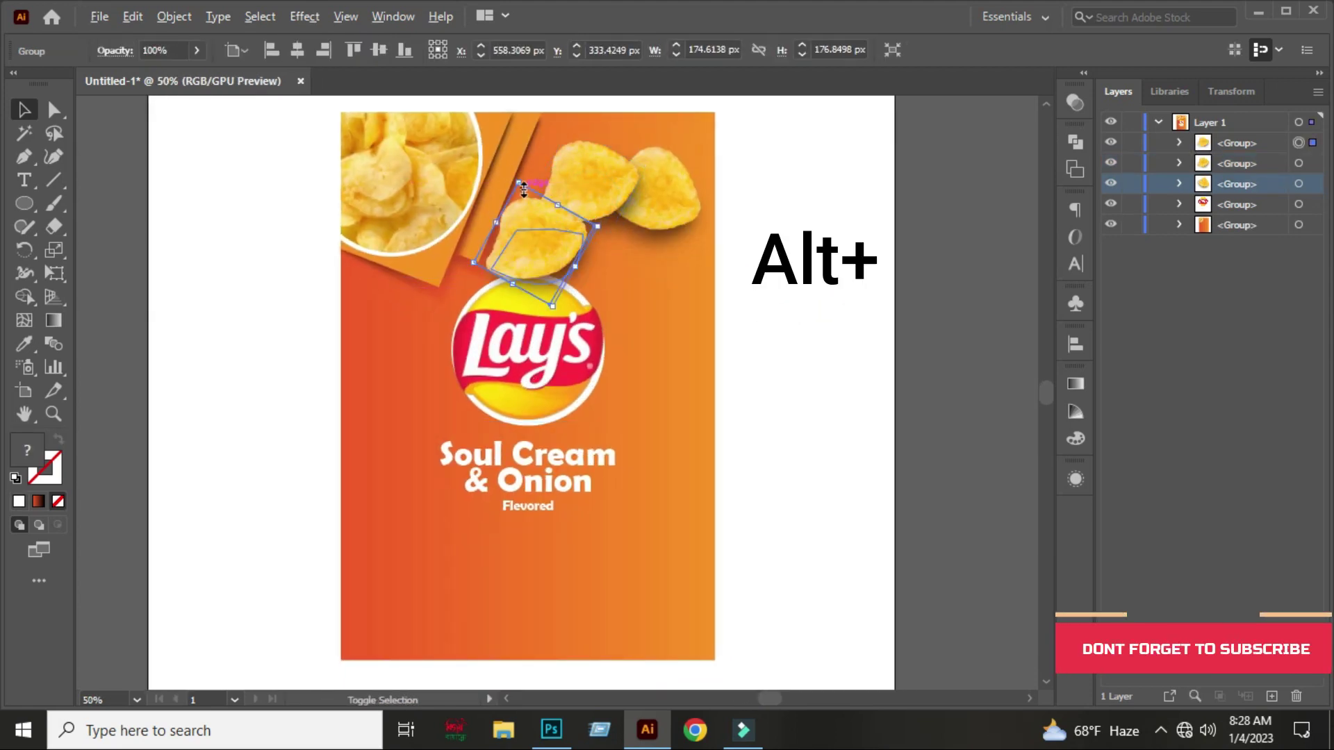
pyautogui.click(786, 228)
pyautogui.moveTo(523, 187)
pyautogui.mouseDown()
pyautogui.moveTo(532, 234)
pyautogui.moveTo(487, 226)
pyautogui.moveTo(522, 125)
pyautogui.mouseUp()
pyautogui.scroll(1, 541, 258)
pyautogui.scroll(1, 541, 266)
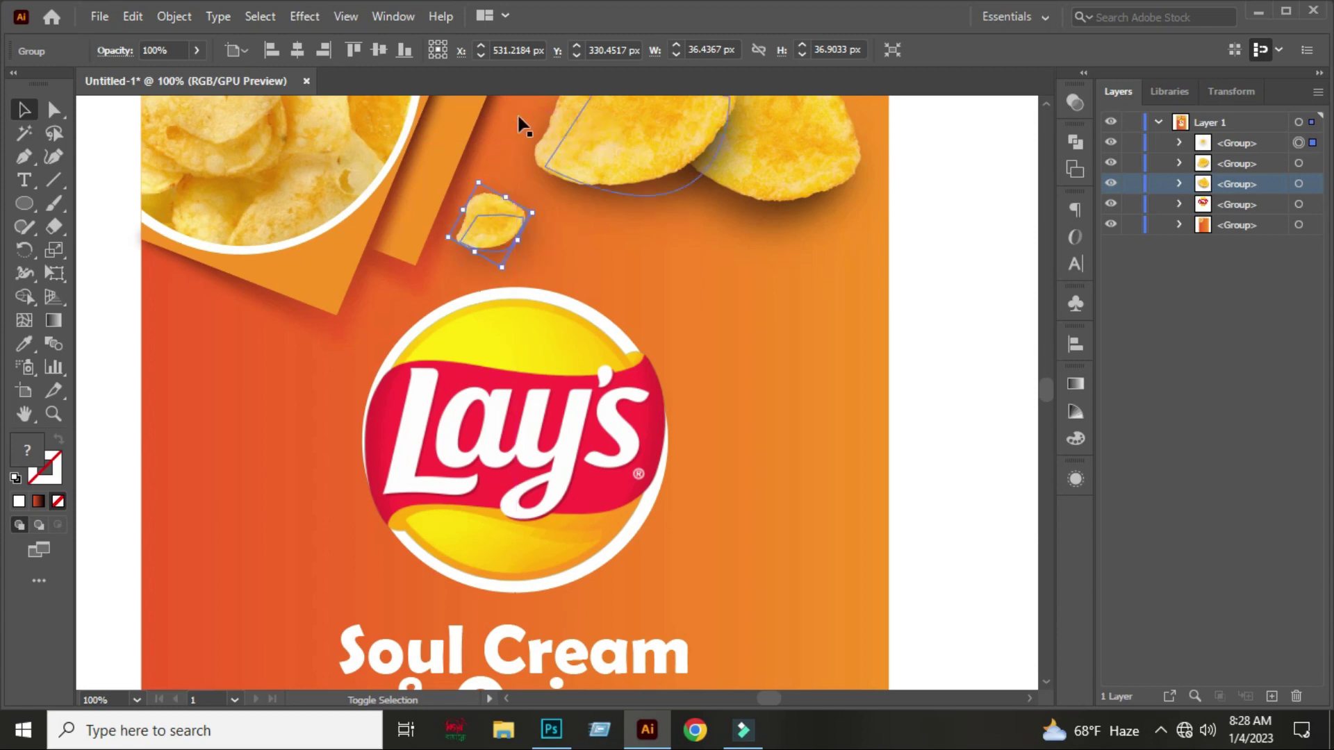
pyautogui.click(962, 304)
pyautogui.scroll(-1, 702, 348)
pyautogui.scroll(-1, 631, 333)
pyautogui.scroll(2, 585, 273)
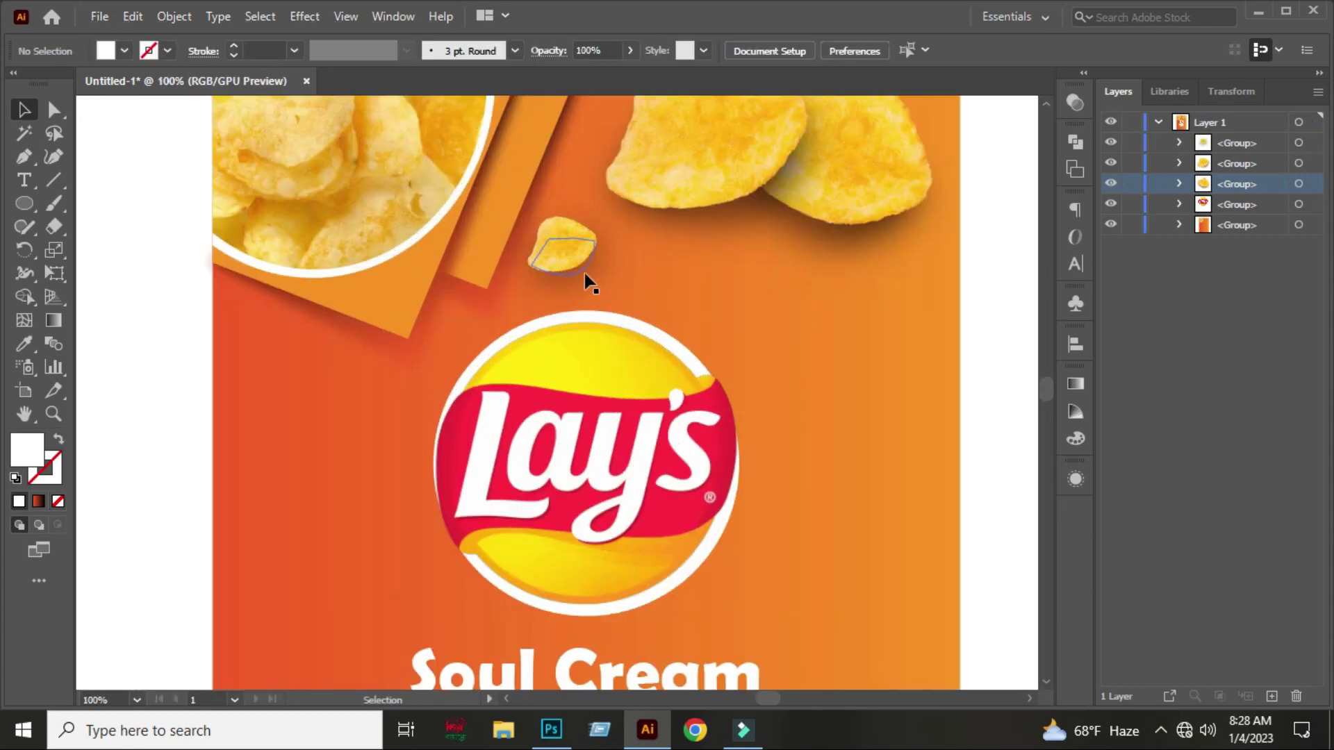
# - Duplicate the crumb to the right, shrink it further, and nudge it into place
pyautogui.moveTo(585, 275); pyautogui.dragTo(745, 282)
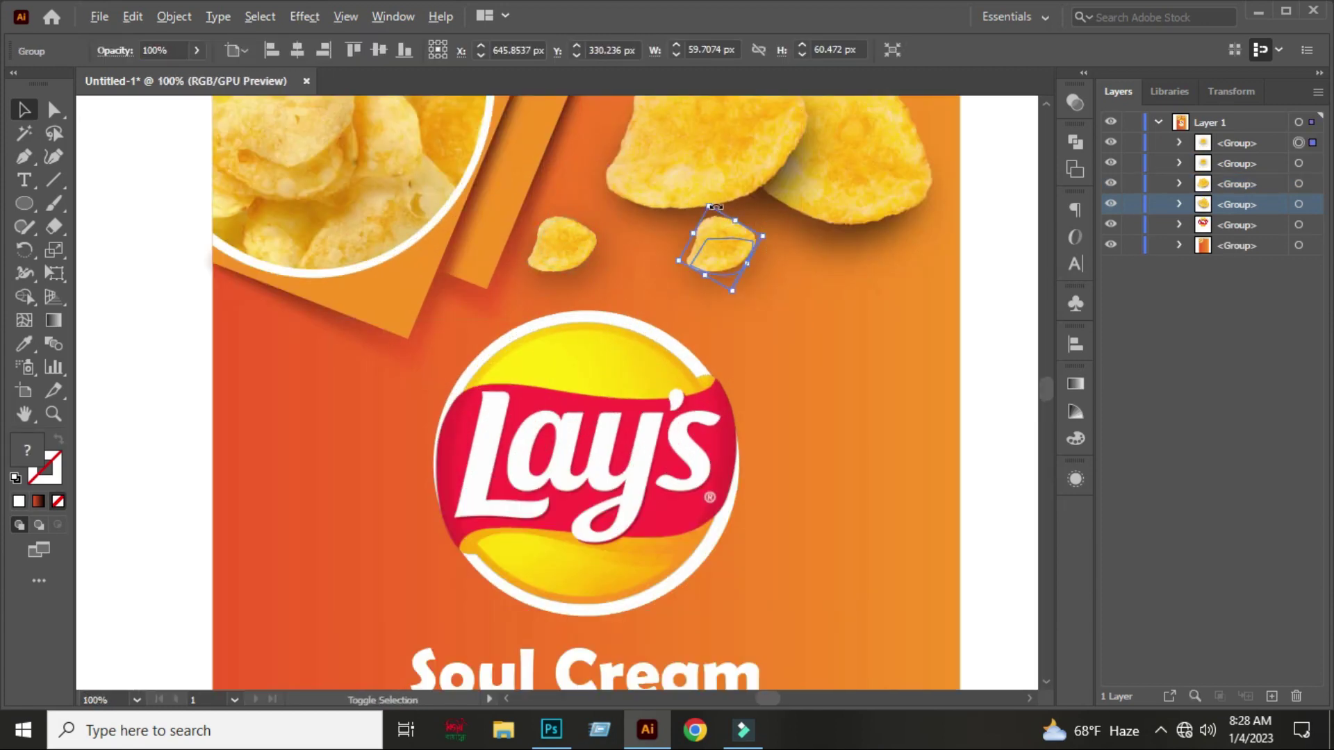
pyautogui.moveTo(715, 207); pyautogui.dragTo(715, 233)
pyautogui.scroll(-1, 670, 298)
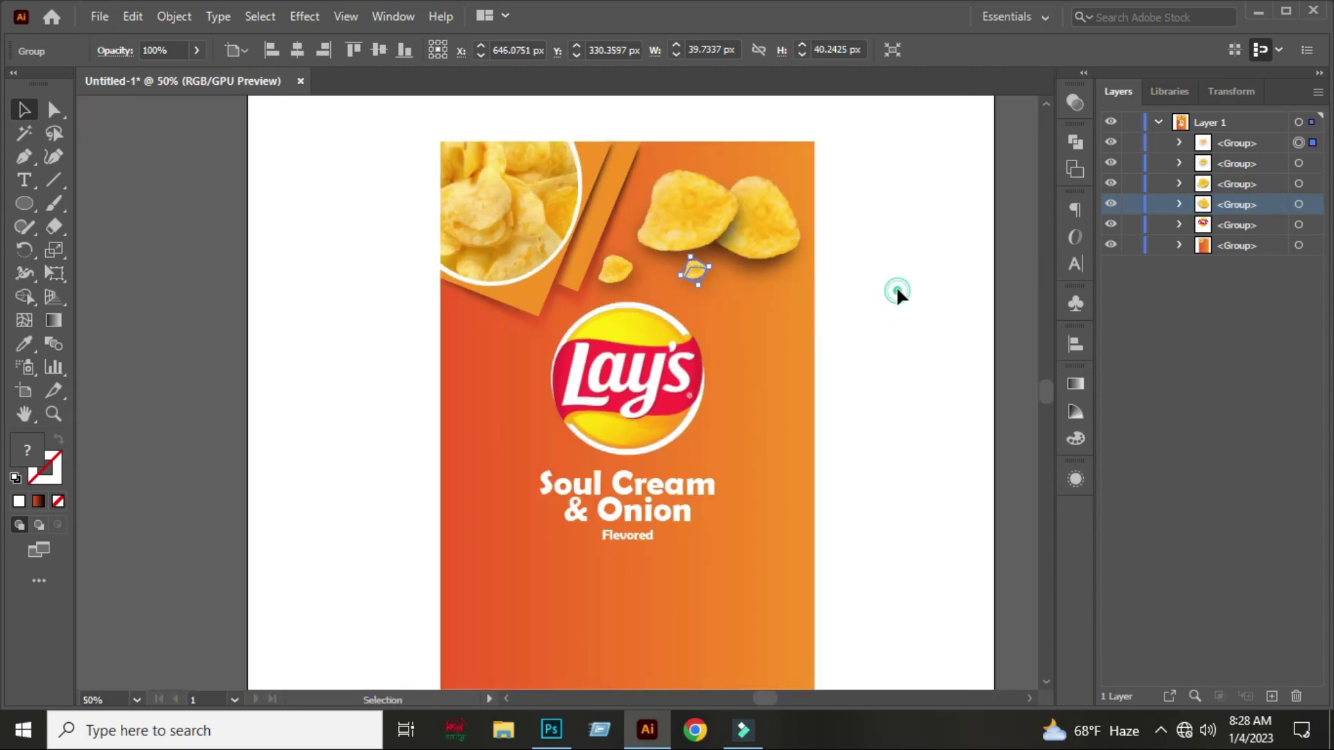
pyautogui.click(896, 291)
pyautogui.scroll(-1, 896, 286)
pyautogui.scroll(-1, 895, 286)
pyautogui.scroll(1, 891, 333)
pyautogui.scroll(1, 839, 288)
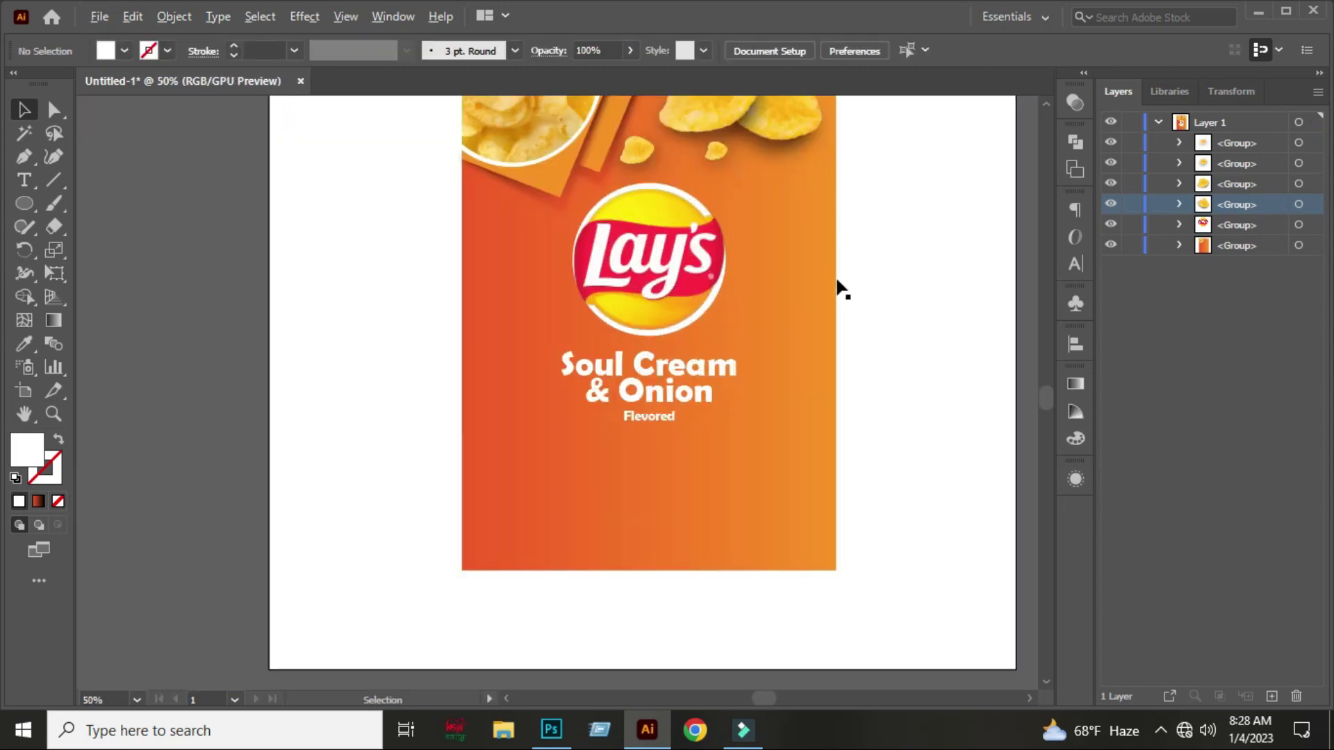
pyautogui.moveTo(638, 163); pyautogui.dragTo(650, 165)
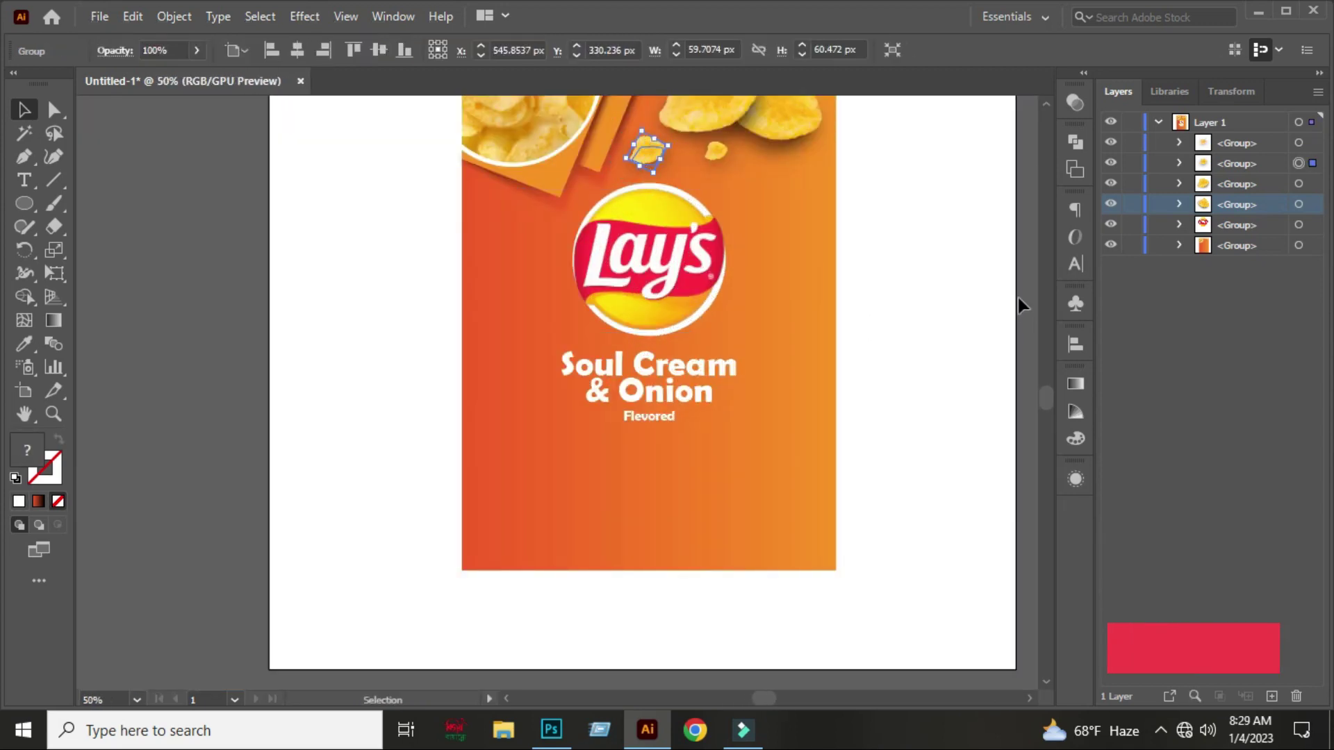
pyautogui.click(957, 295)
pyautogui.scroll(2, 776, 361)
# - Scale the two large chips down together slightly
pyautogui.click(642, 285)
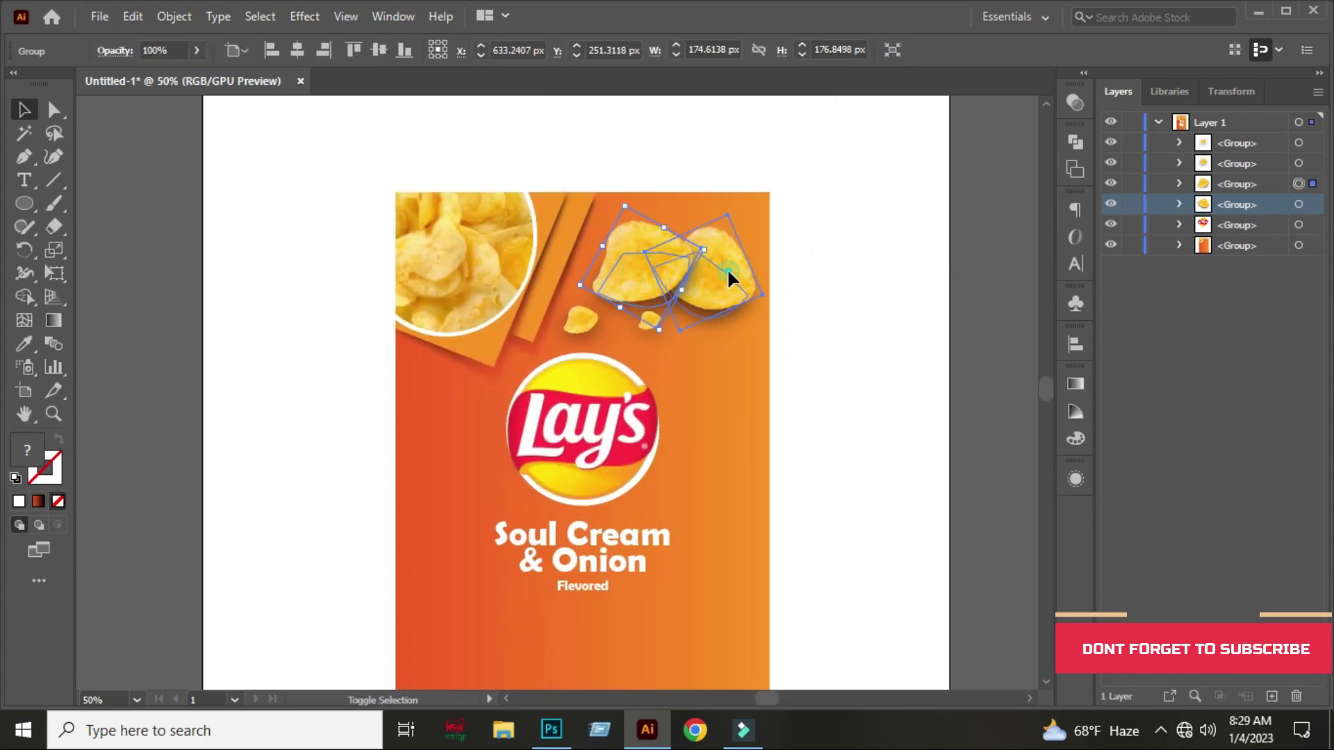
pyautogui.keyDown('shift'); pyautogui.click(727, 269); pyautogui.keyUp('shift')
pyautogui.moveTo(763, 208); pyautogui.dragTo(734, 225)
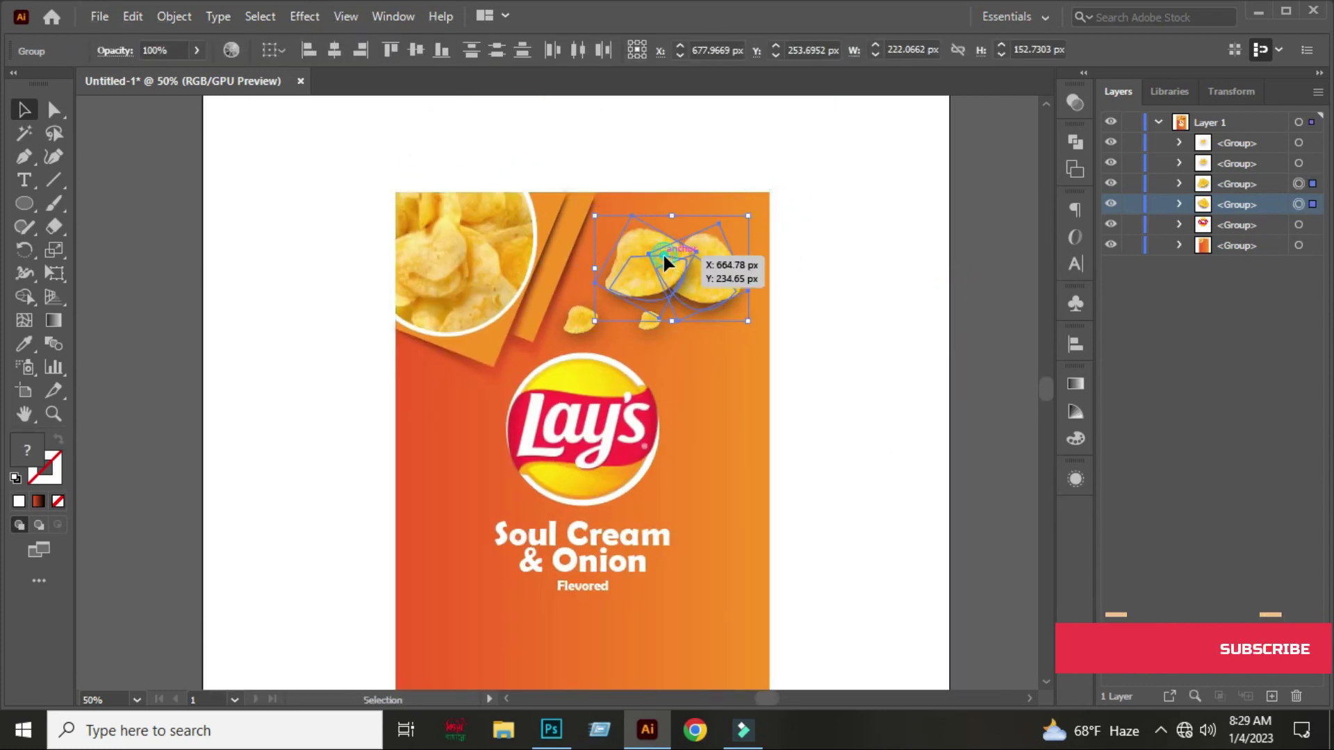
pyautogui.click(851, 316)
pyautogui.click(681, 259)
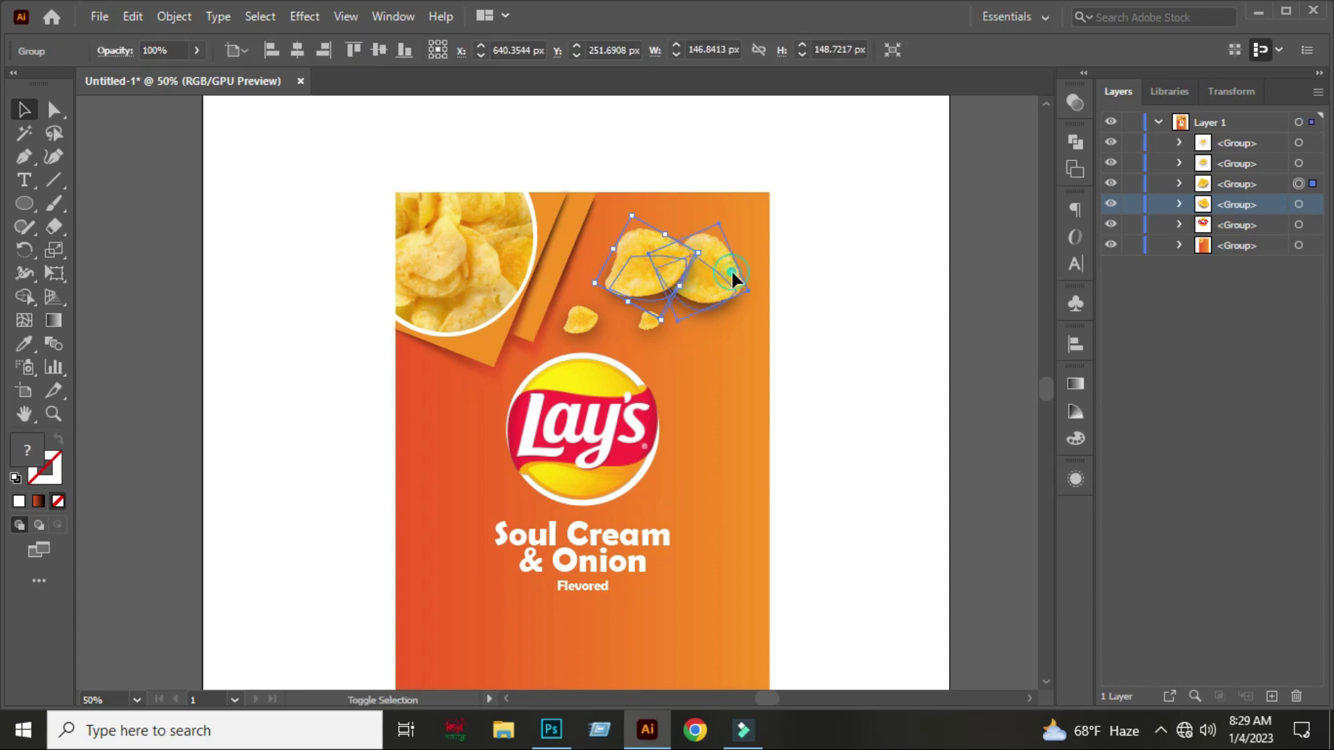
pyautogui.keyDown('shift'); pyautogui.click(731, 269); pyautogui.keyUp('shift')
pyautogui.click(843, 337)
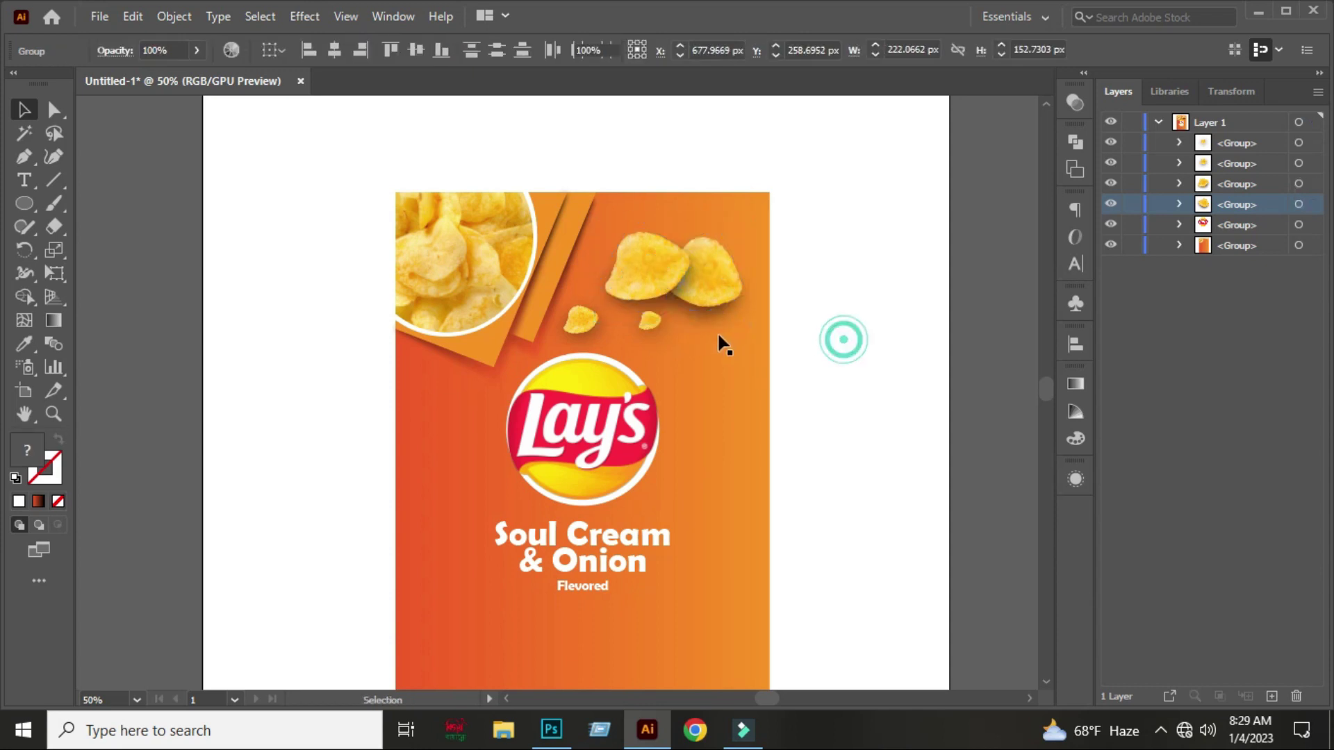
# - Fine-tune the crumb positions below the chips and reselect the chip pair
pyautogui.moveTo(650, 320); pyautogui.dragTo(665, 336)
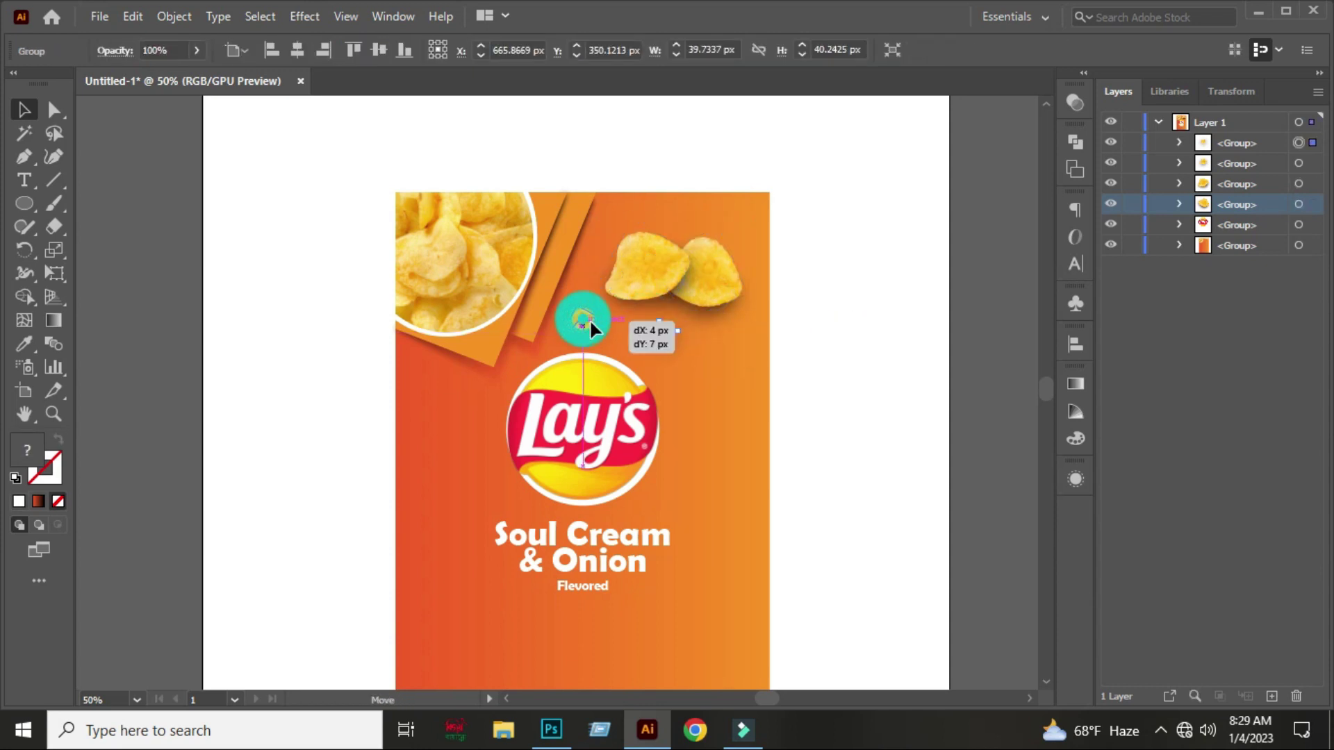
pyautogui.moveTo(589, 318); pyautogui.dragTo(594, 315)
pyautogui.click(824, 330)
pyautogui.scroll(-1, 823, 329)
pyautogui.scroll(-4, 824, 330)
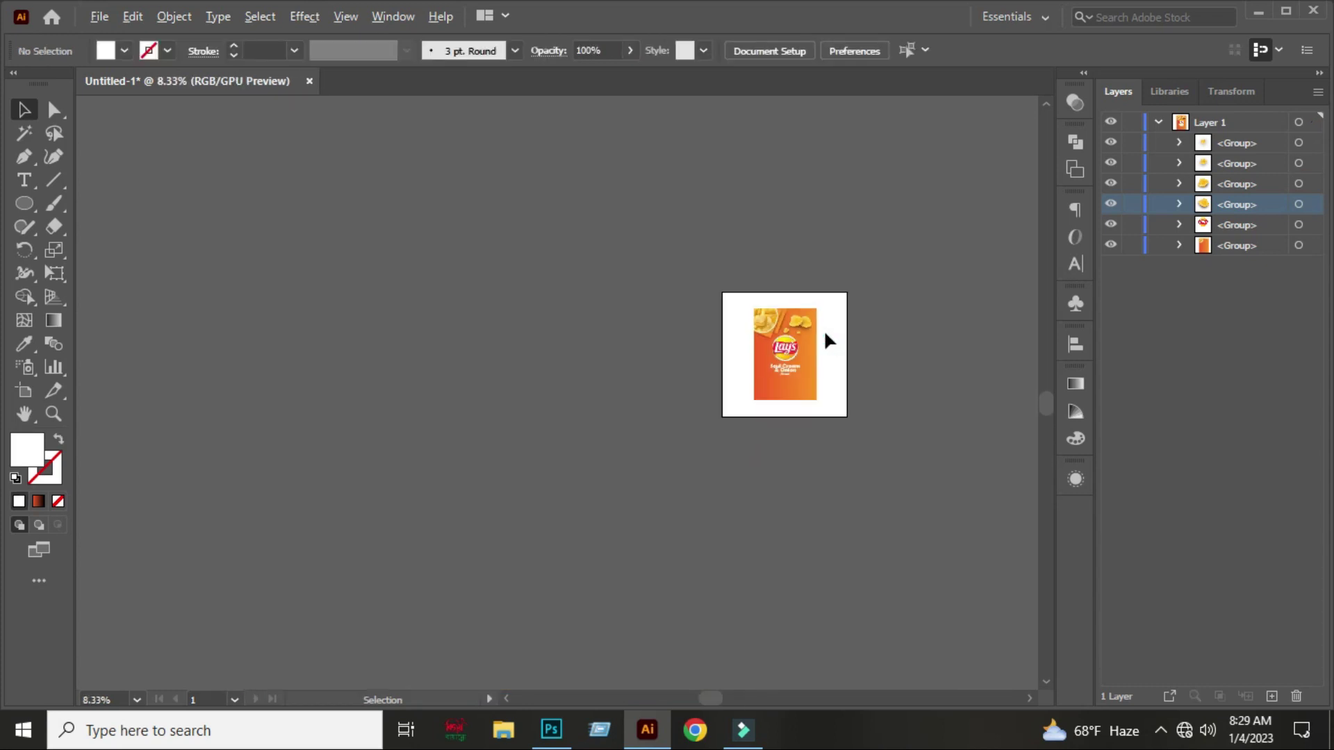
pyautogui.scroll(2, 825, 333)
pyautogui.scroll(1, 827, 389)
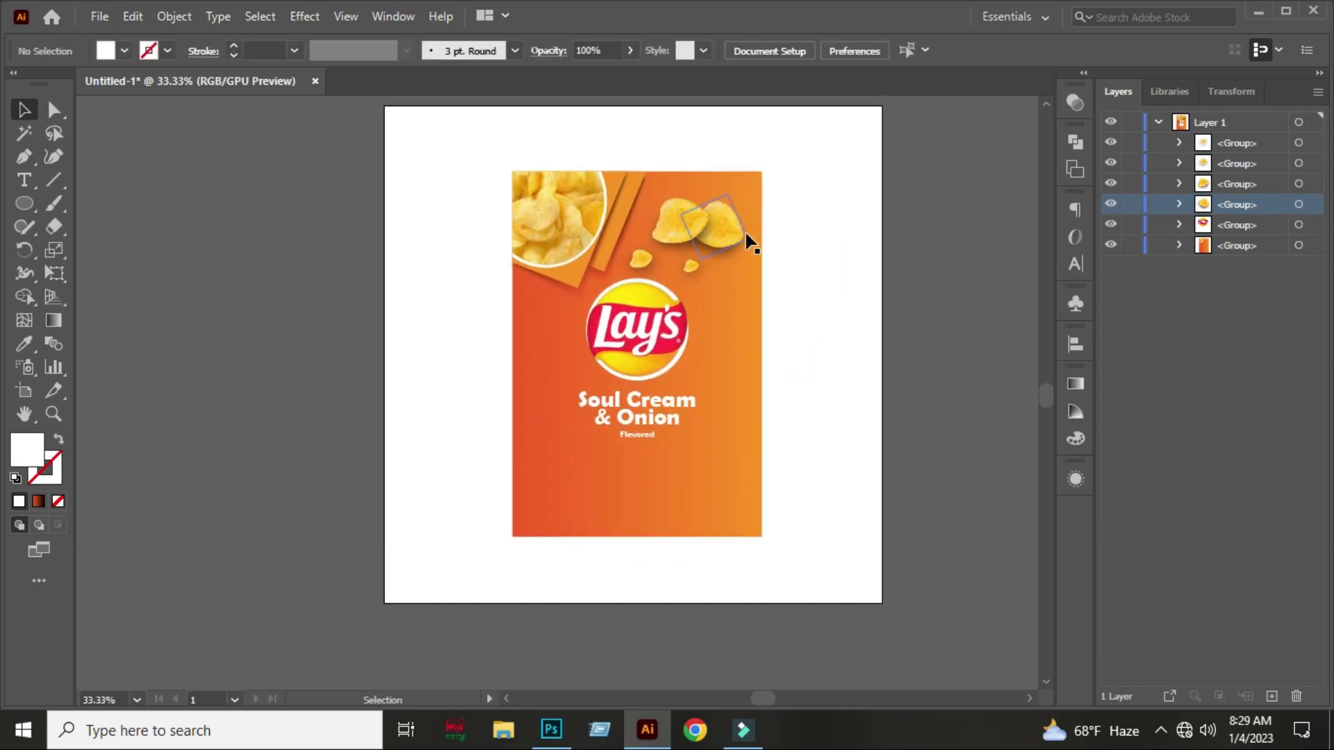
pyautogui.click(681, 223)
# - Duplicate the chip pair below the title, rotating the copy about 90° and shifting it right
pyautogui.moveTo(664, 233); pyautogui.dragTo(540, 503)
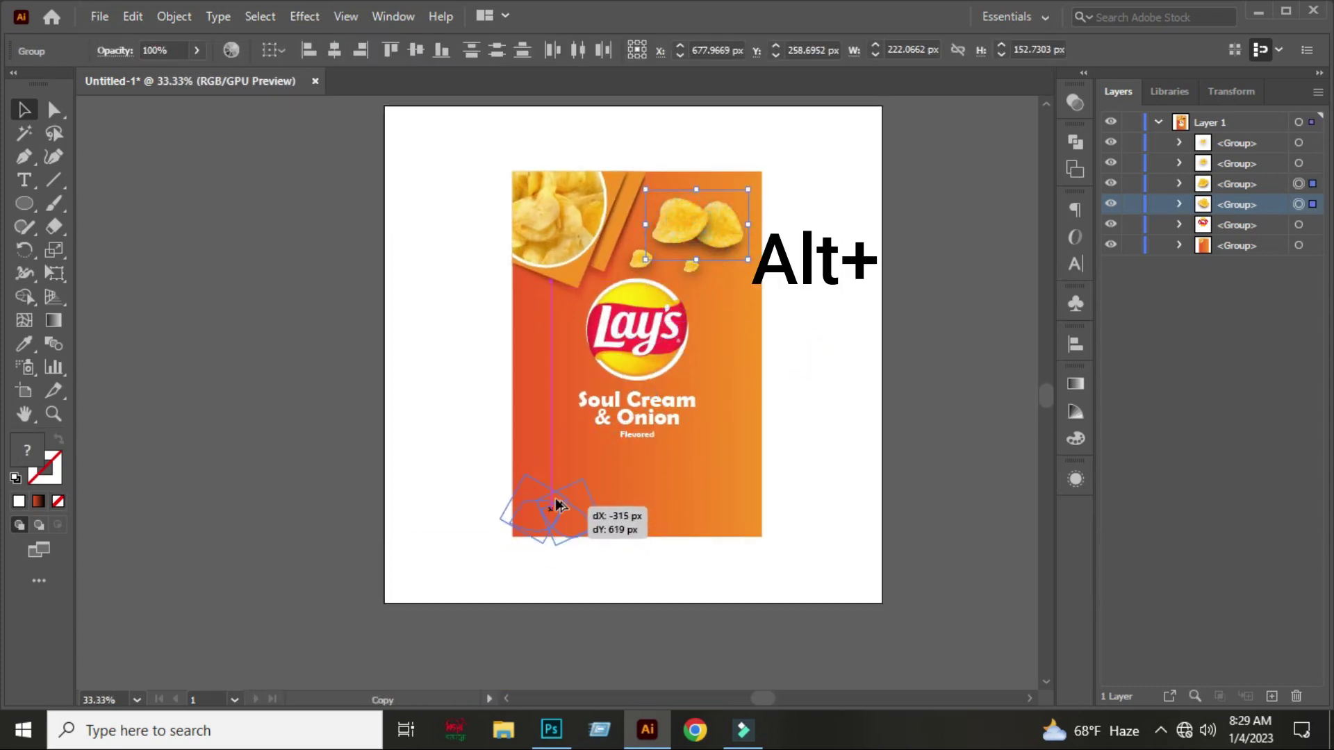
pyautogui.moveTo(630, 452); pyautogui.dragTo(566, 473)
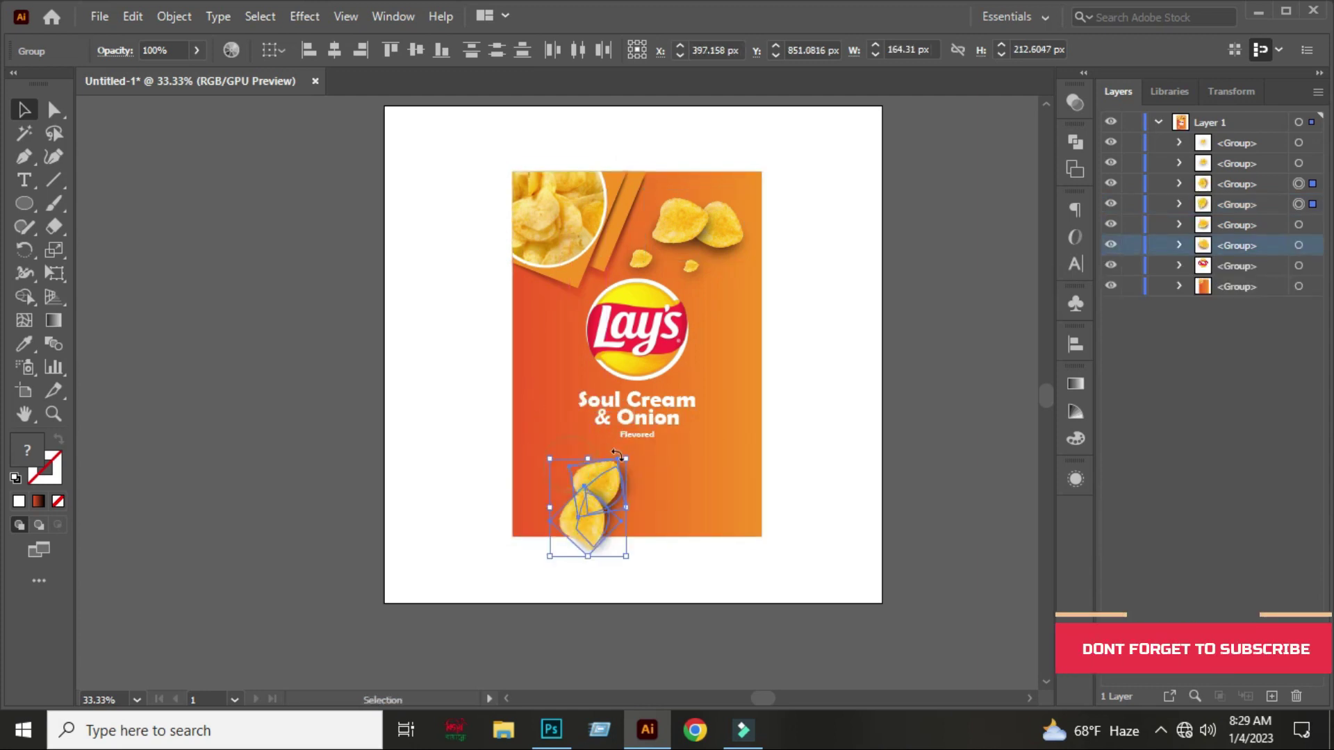
pyautogui.moveTo(570, 470)
pyautogui.mouseDown()
pyautogui.moveTo(598, 515)
pyautogui.moveTo(592, 486)
pyautogui.mouseUp()
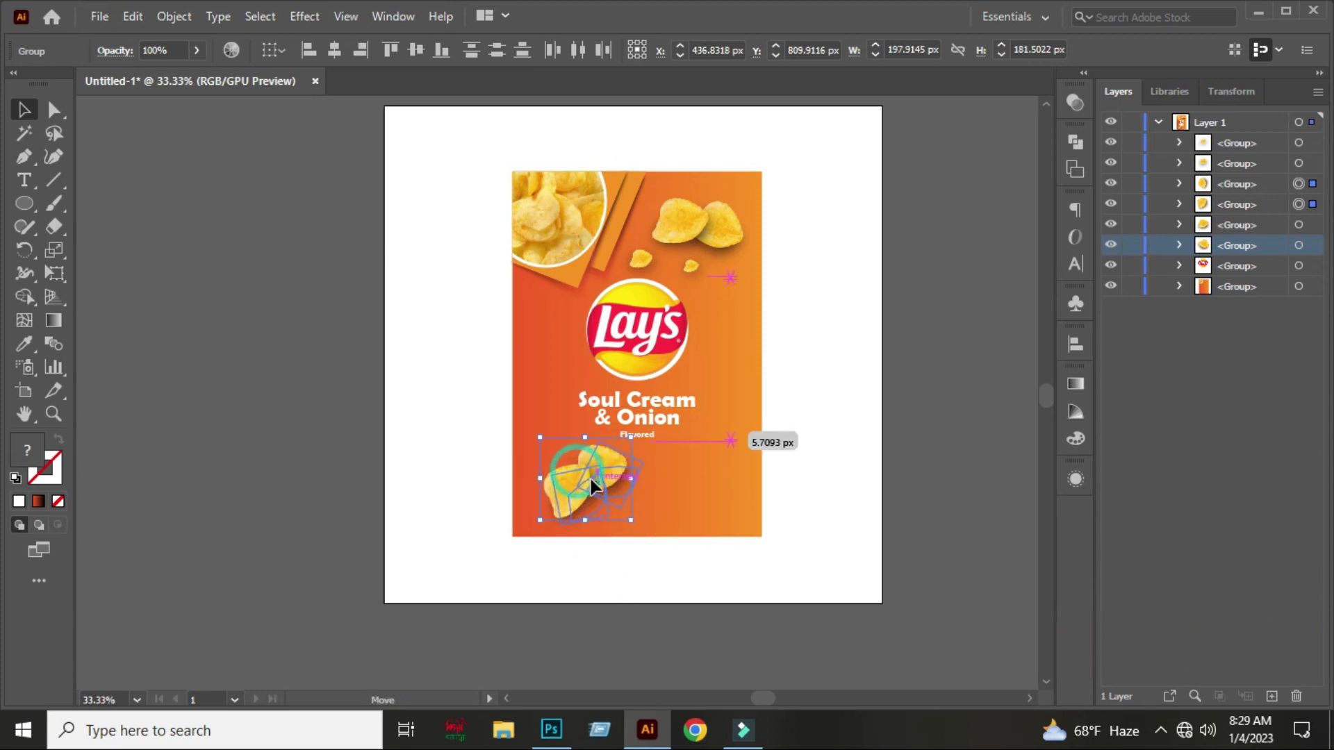
pyautogui.click(629, 563)
pyautogui.scroll(3, 625, 549)
pyautogui.moveTo(541, 389); pyautogui.dragTo(606, 357)
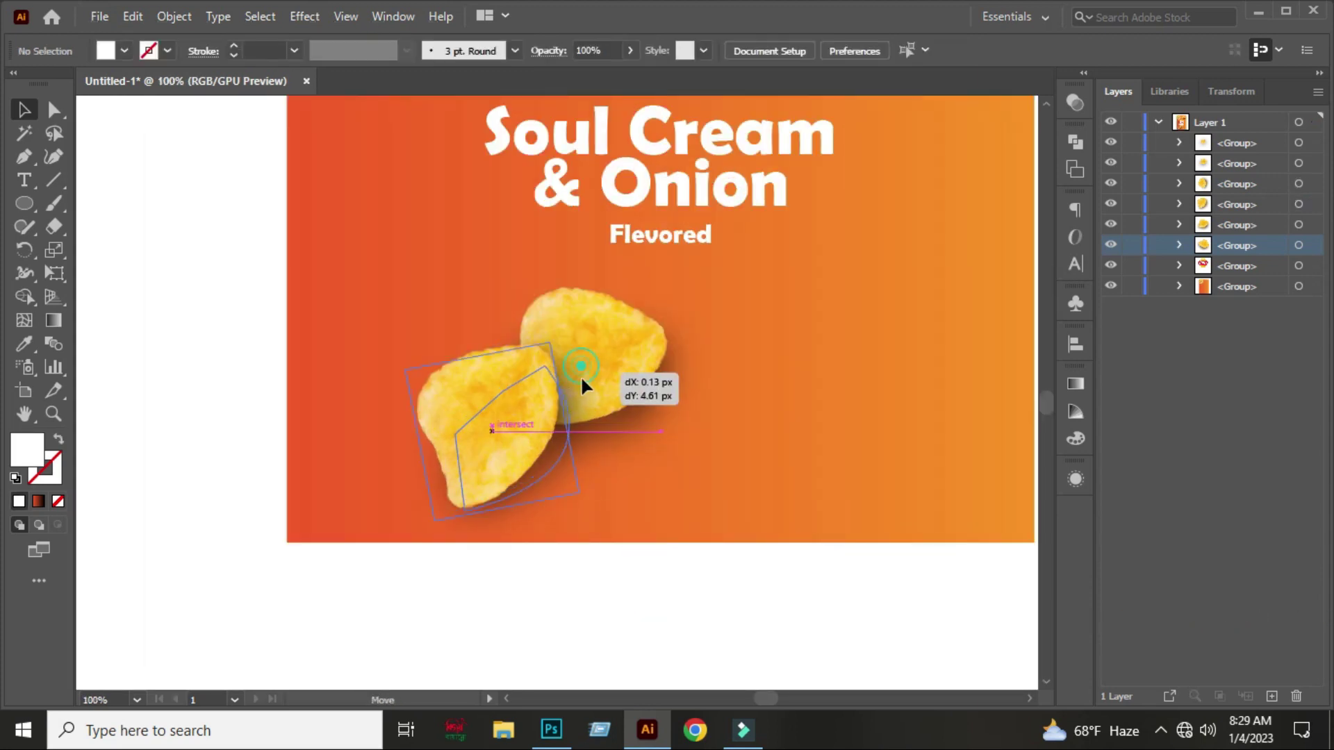
pyautogui.click(571, 613)
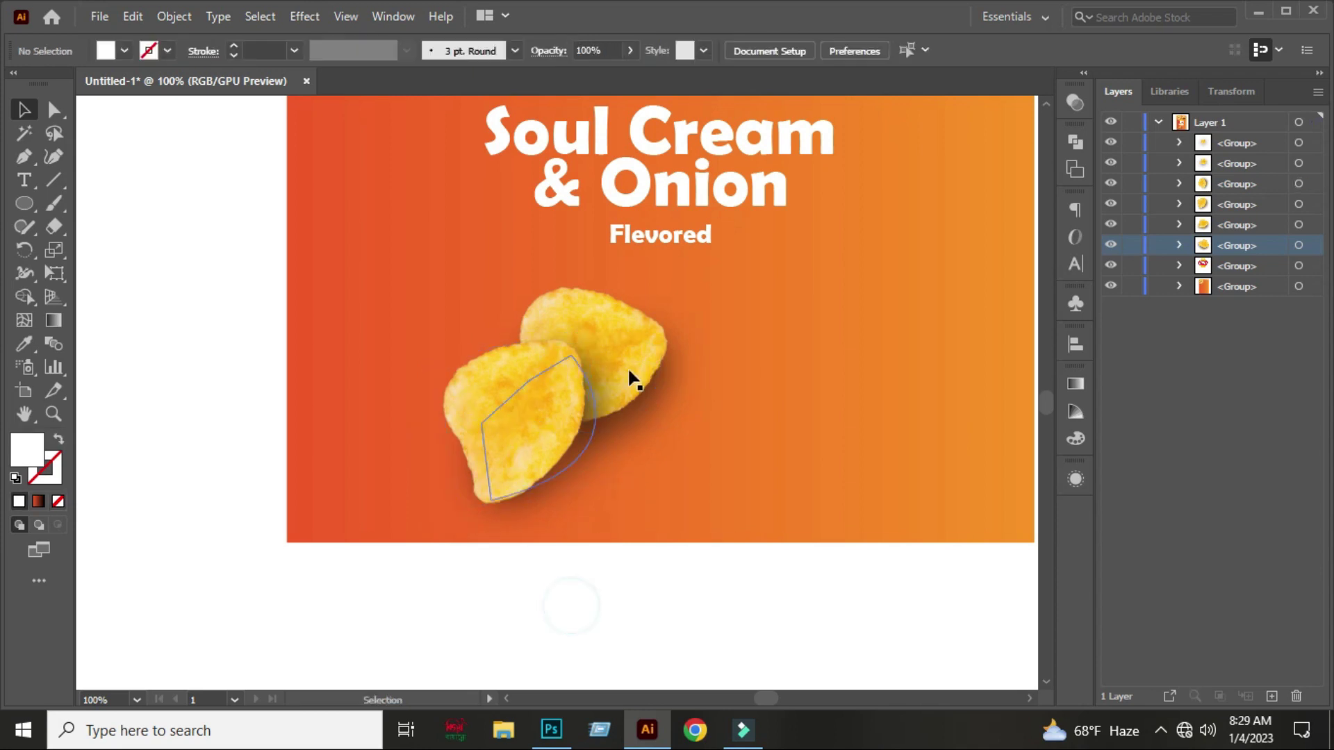
# - Rotate the lower chip group slightly counter-clockwise and nudge it right
pyautogui.click(625, 366)
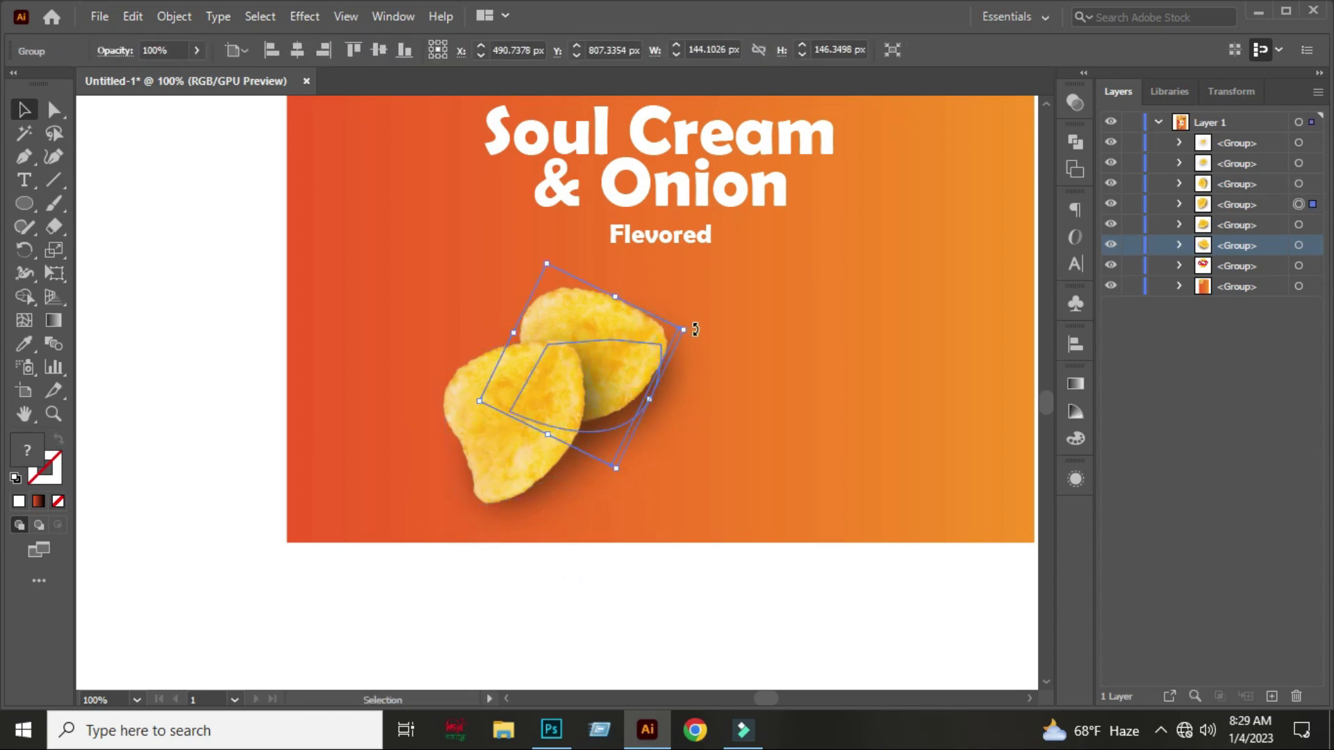
pyautogui.moveTo(695, 329); pyautogui.dragTo(691, 319)
pyautogui.moveTo(632, 362); pyautogui.dragTo(634, 360)
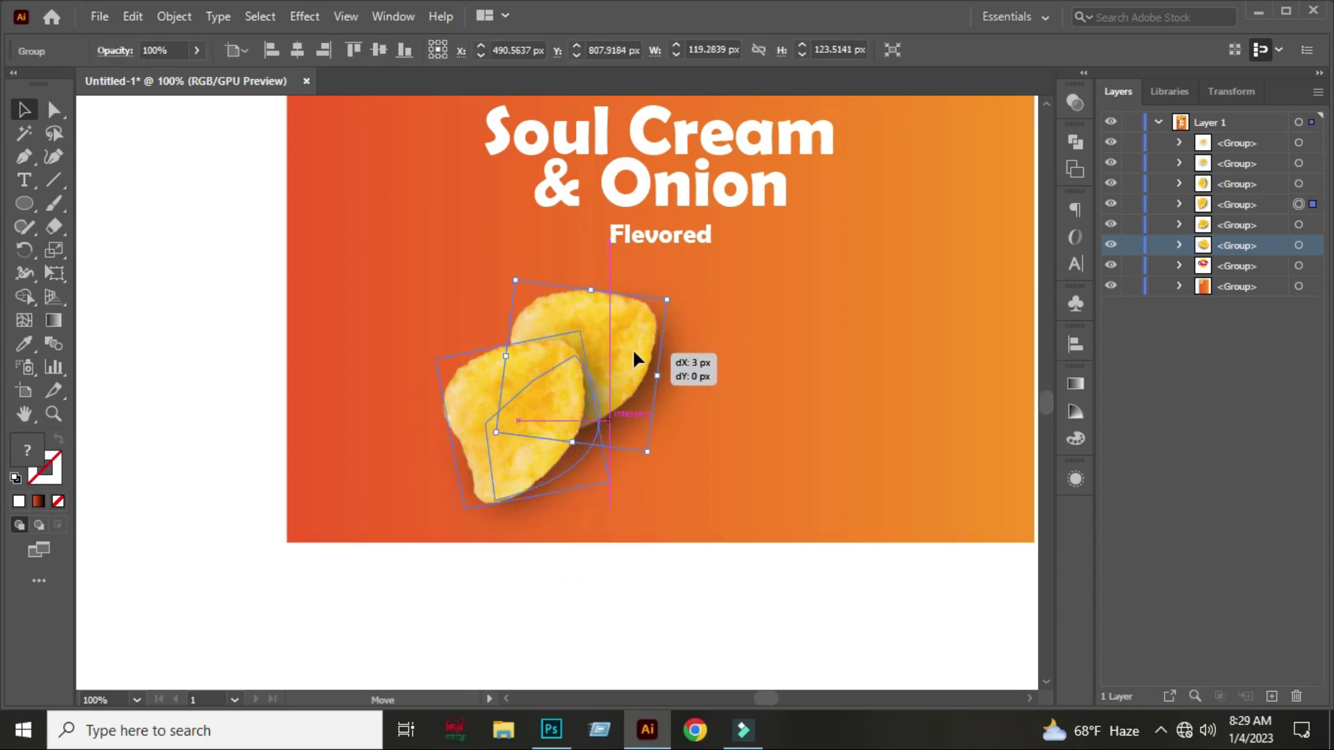
pyautogui.click(582, 586)
pyautogui.scroll(-2, 582, 586)
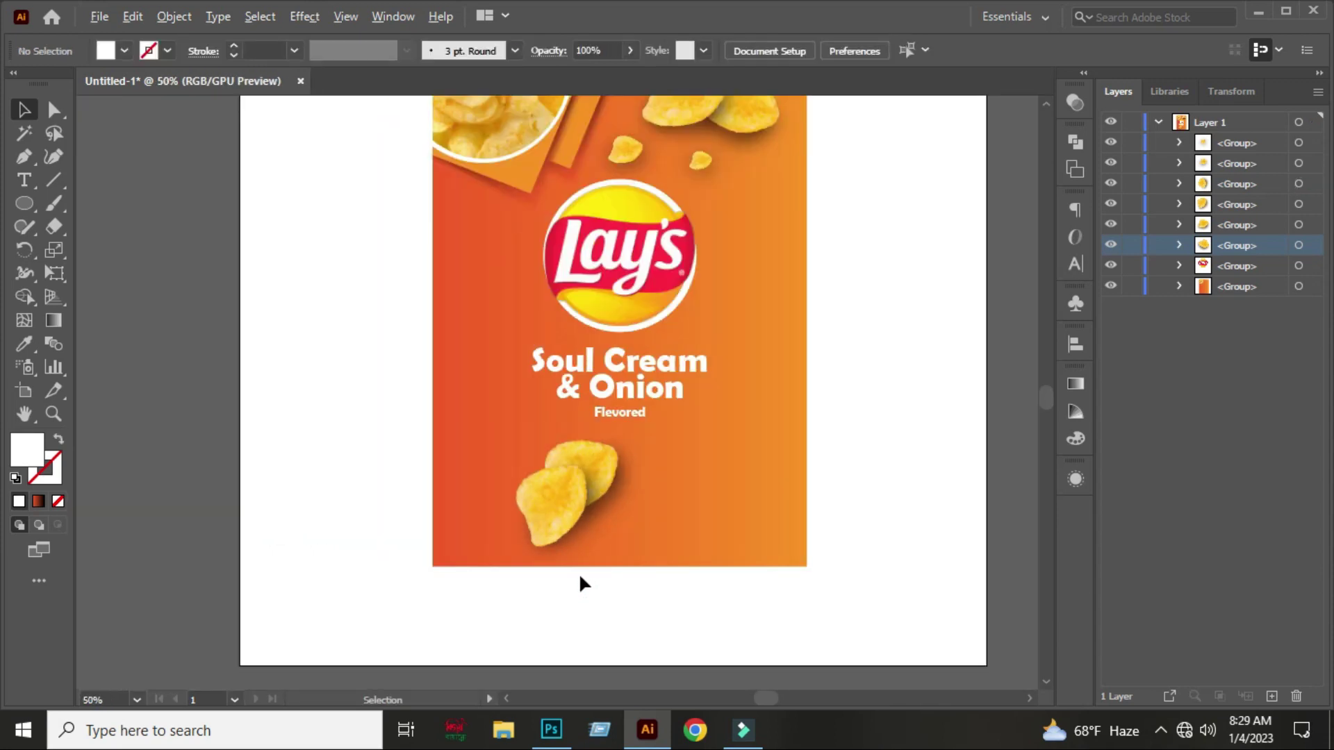
pyautogui.scroll(2, 580, 585)
# - Rotate the front chip about 20° clockwise and move the back chip down and right
pyautogui.click(581, 472)
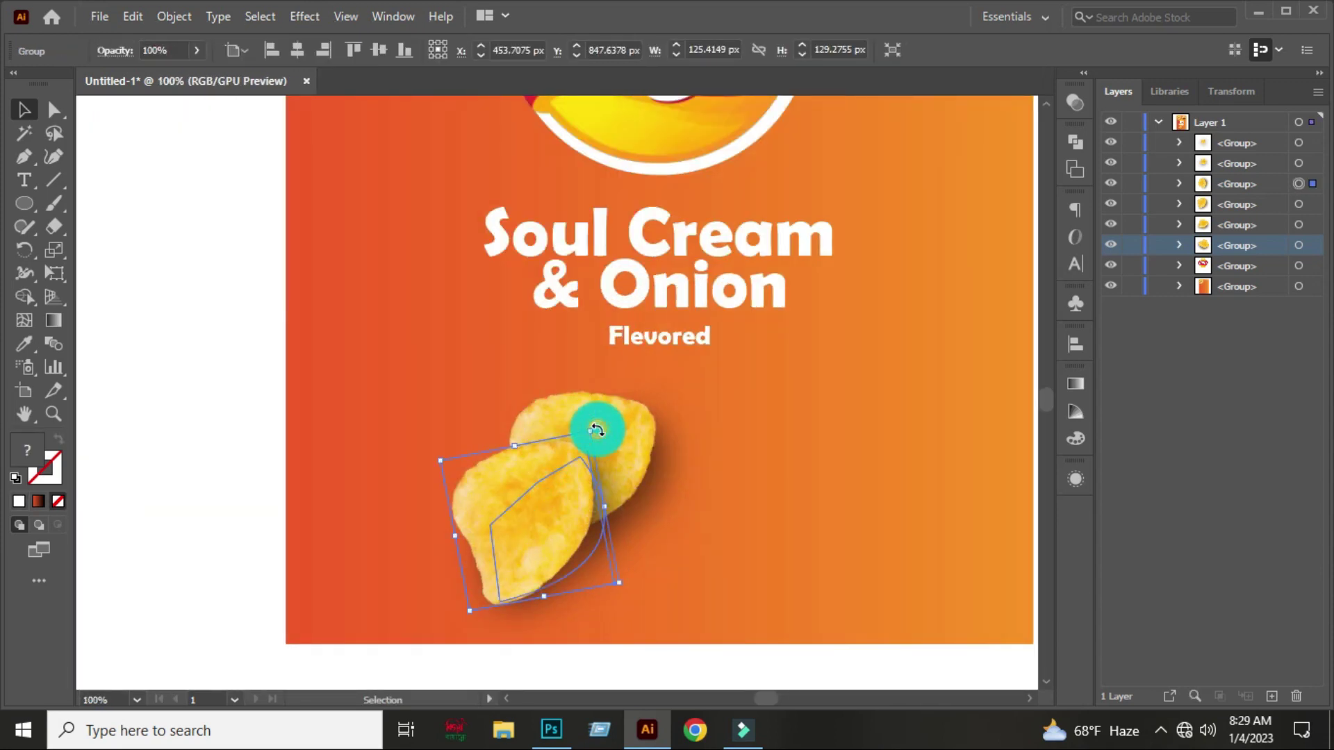
pyautogui.moveTo(597, 429); pyautogui.dragTo(626, 460)
pyautogui.click(635, 652)
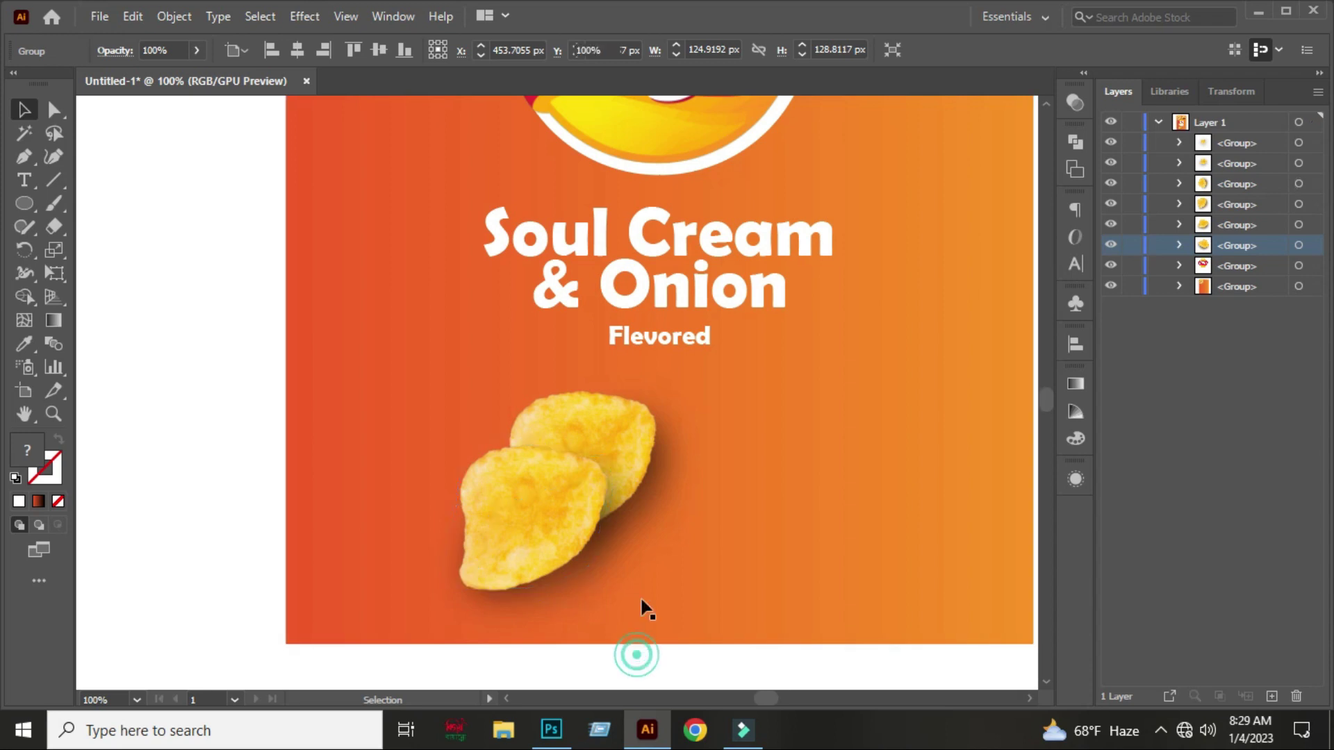
pyautogui.moveTo(632, 411); pyautogui.dragTo(668, 428)
pyautogui.scroll(-1, 621, 486)
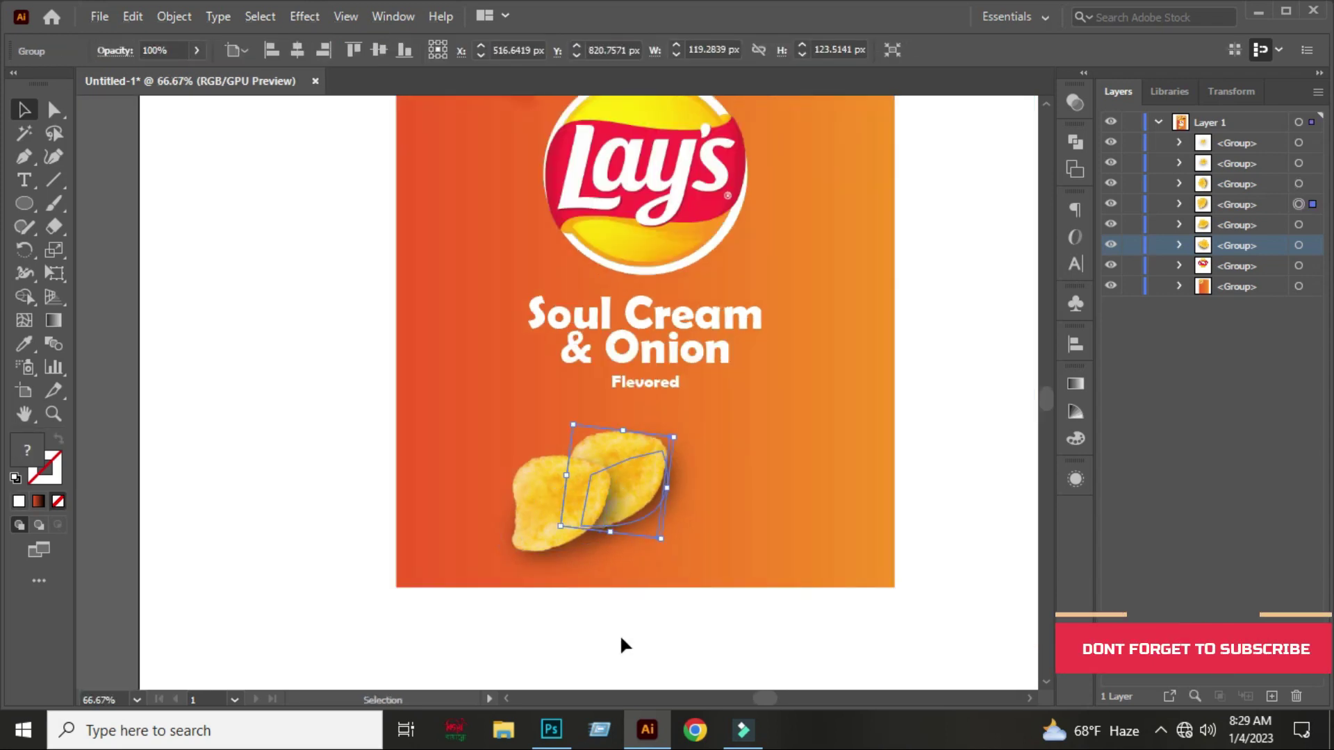
pyautogui.click(621, 636)
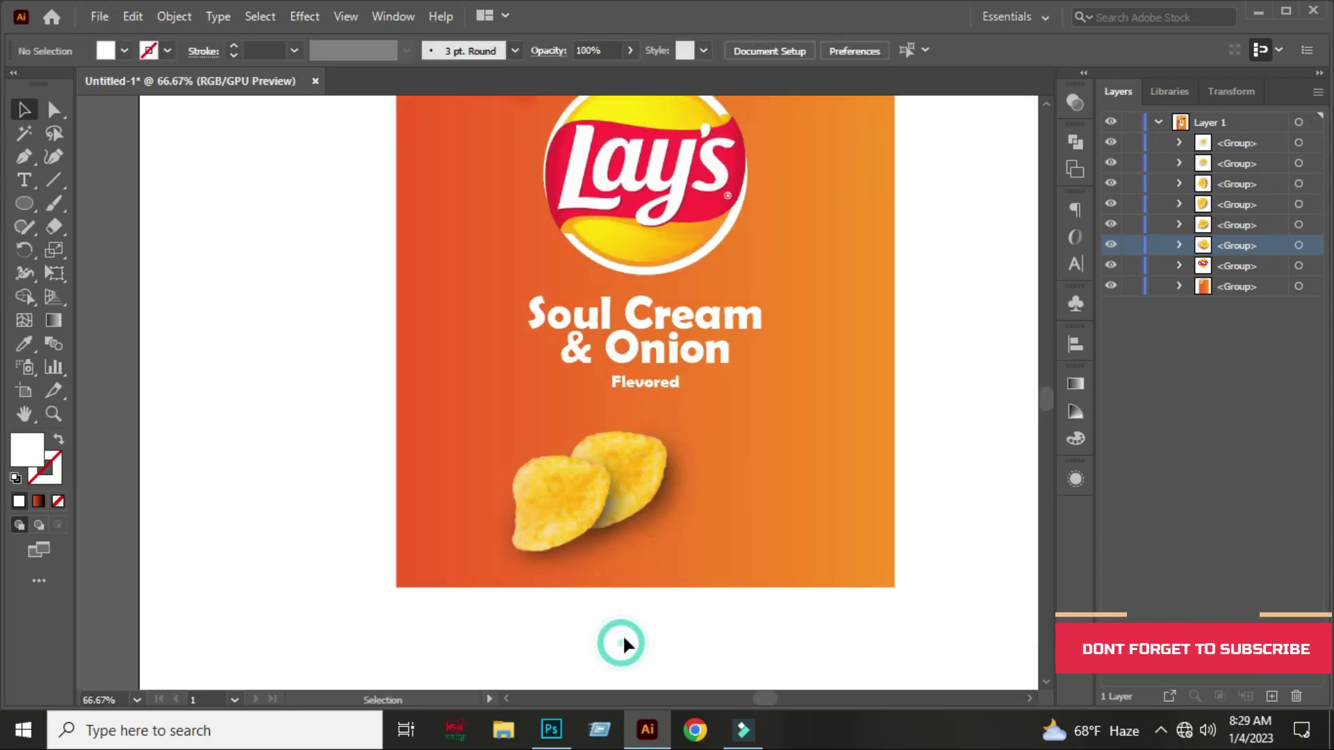
# - Draw a white circle left of the chips and move it onto the artwork's left edge
pyautogui.click(23, 204)
pyautogui.moveTo(445, 424); pyautogui.dragTo(504, 490)
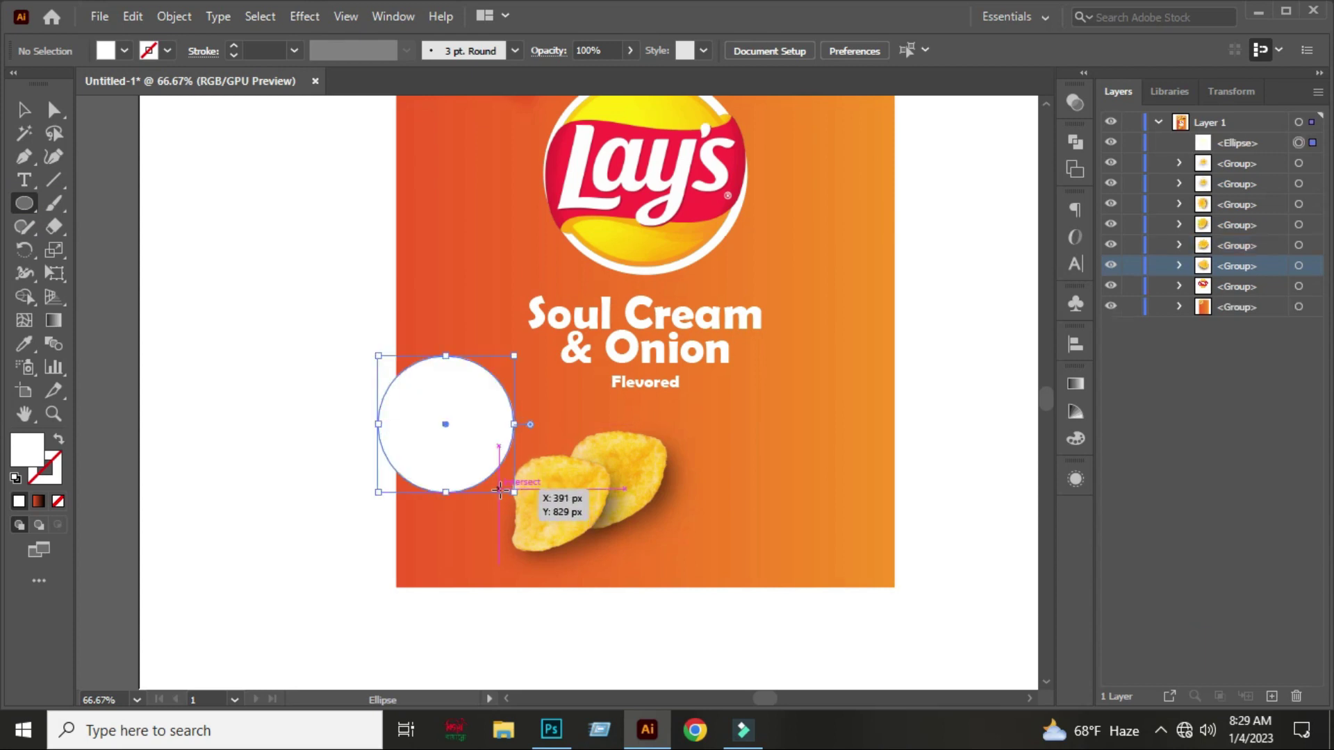
pyautogui.click(24, 111)
pyautogui.moveTo(429, 380); pyautogui.dragTo(449, 402)
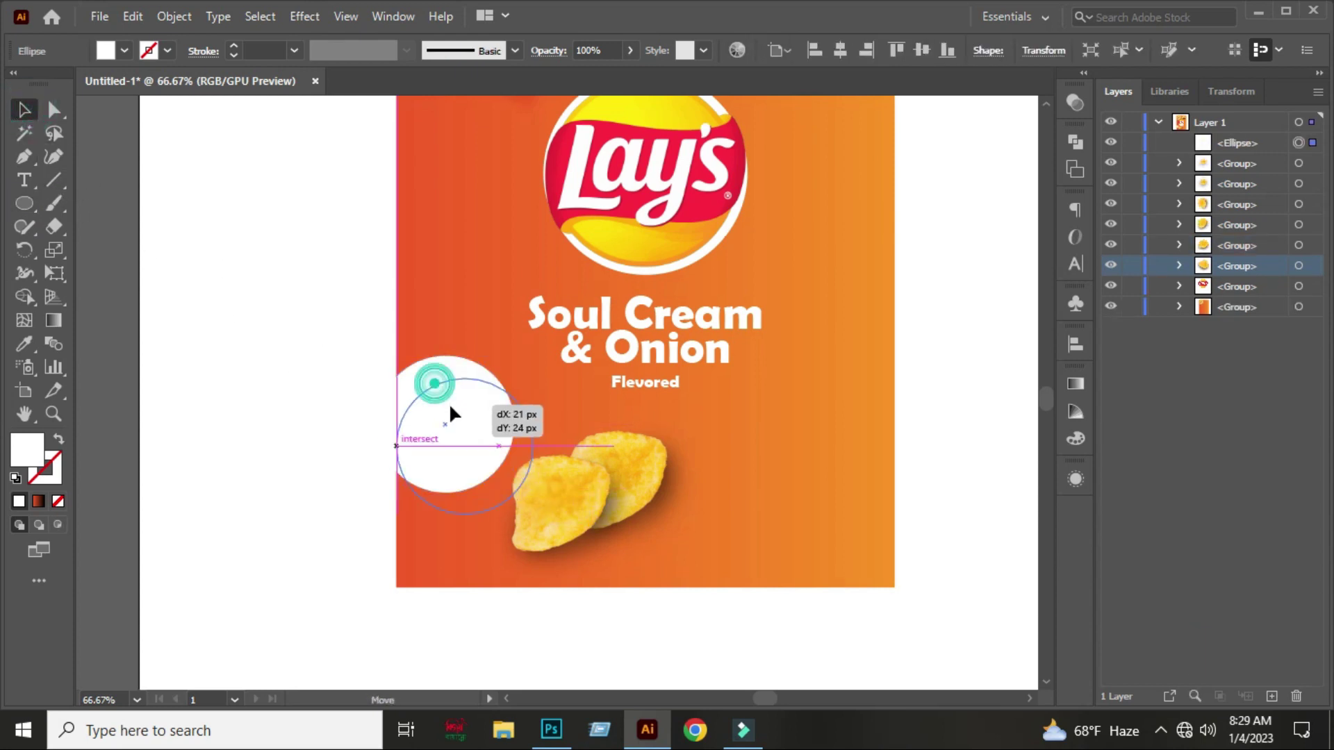
# - Copy the circle, paste it in place, and fill it red
pyautogui.click(132, 16)
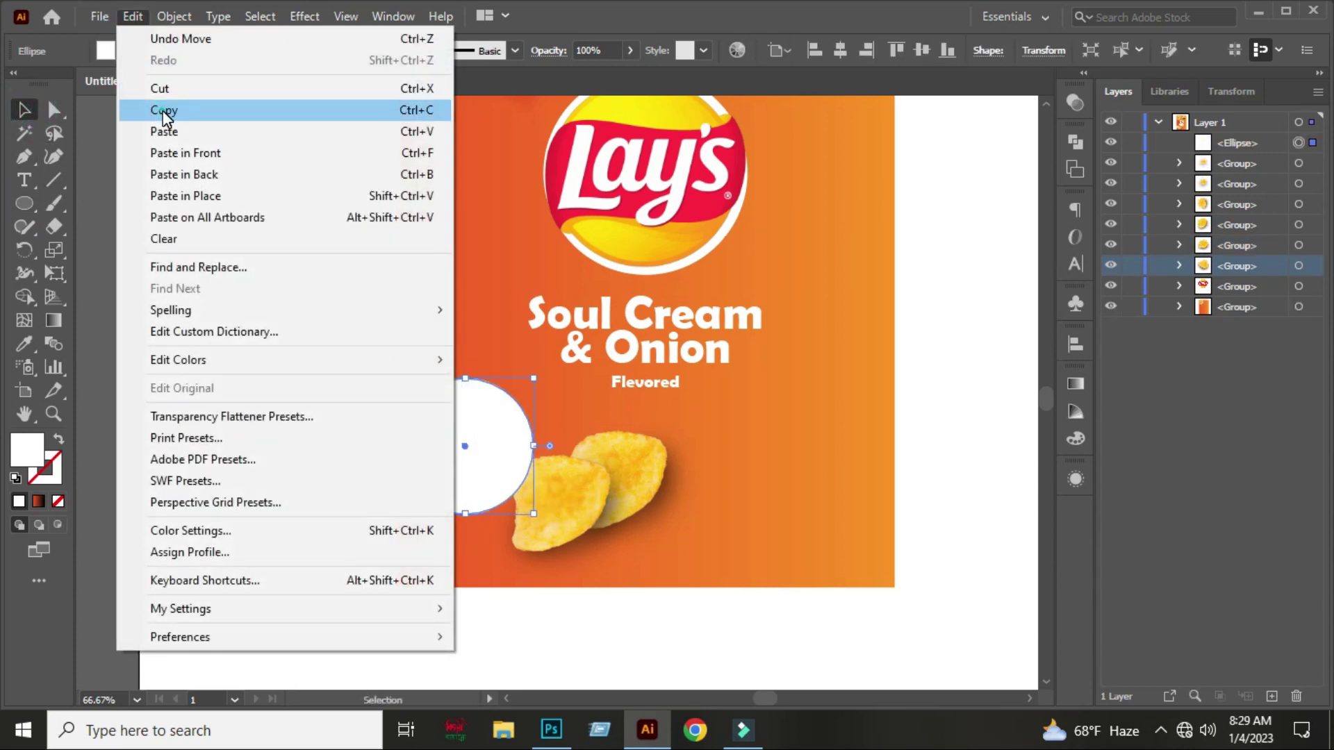
pyautogui.click(164, 109)
pyautogui.click(132, 18)
pyautogui.click(190, 200)
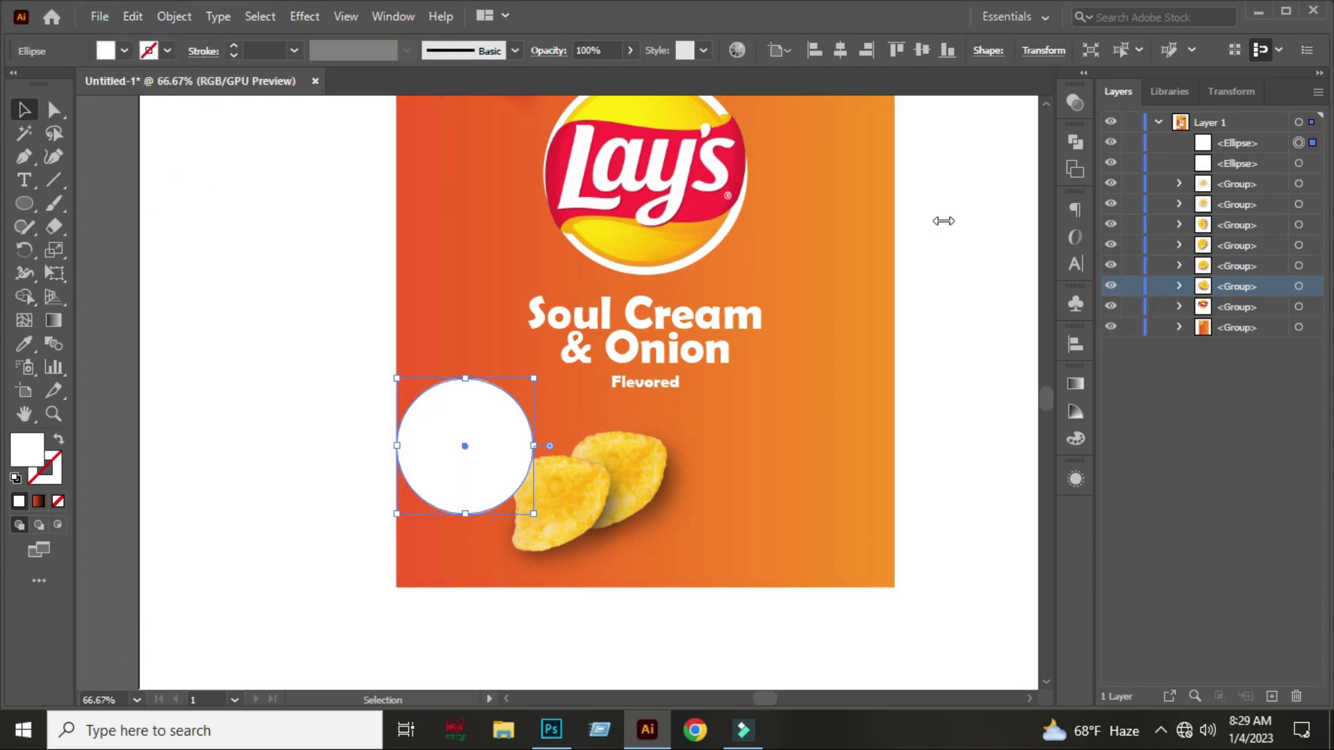
pyautogui.click(29, 352)
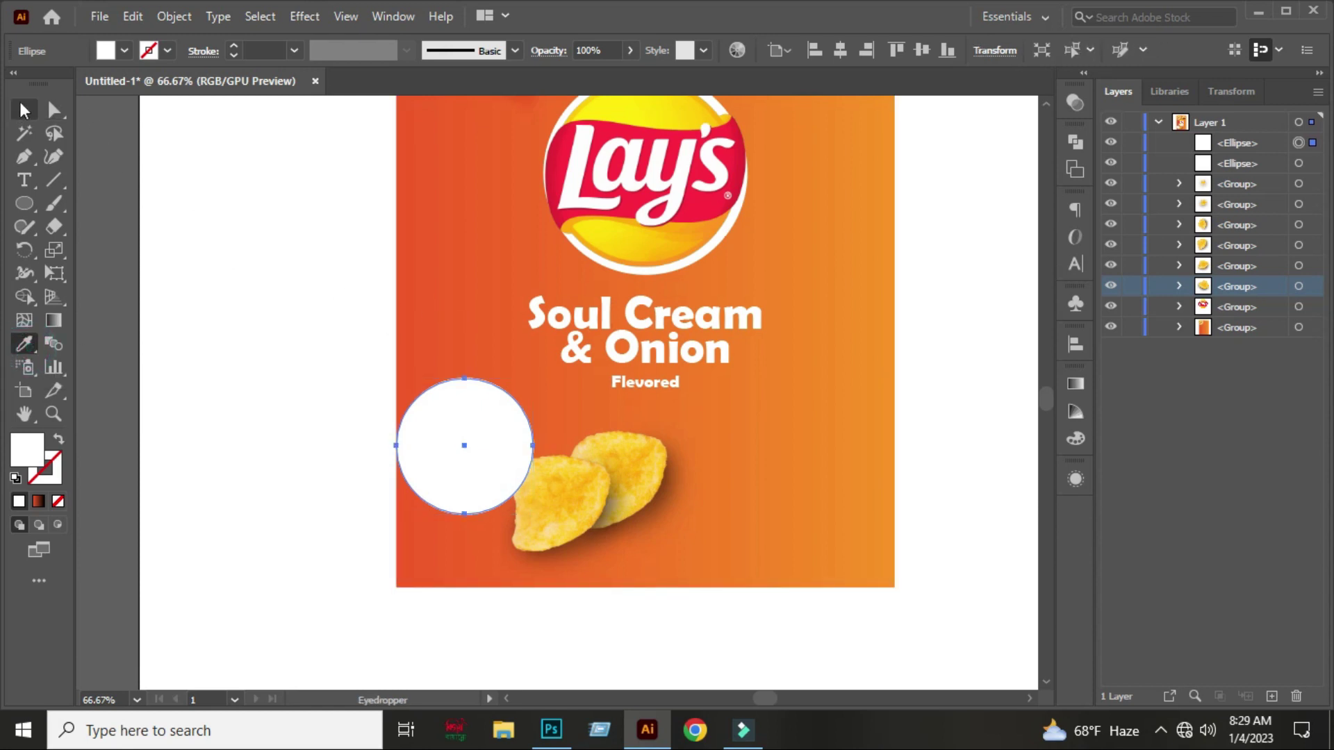
pyautogui.click(106, 49)
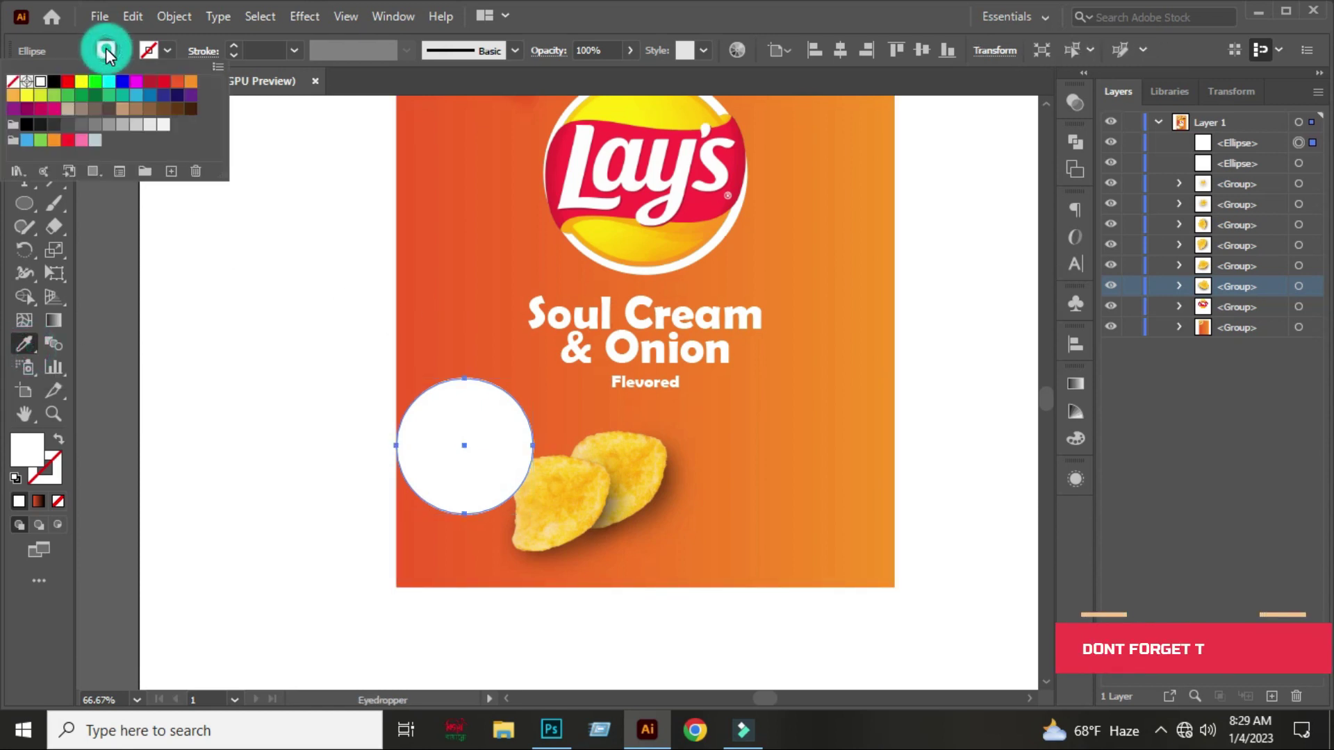
pyautogui.click(160, 82)
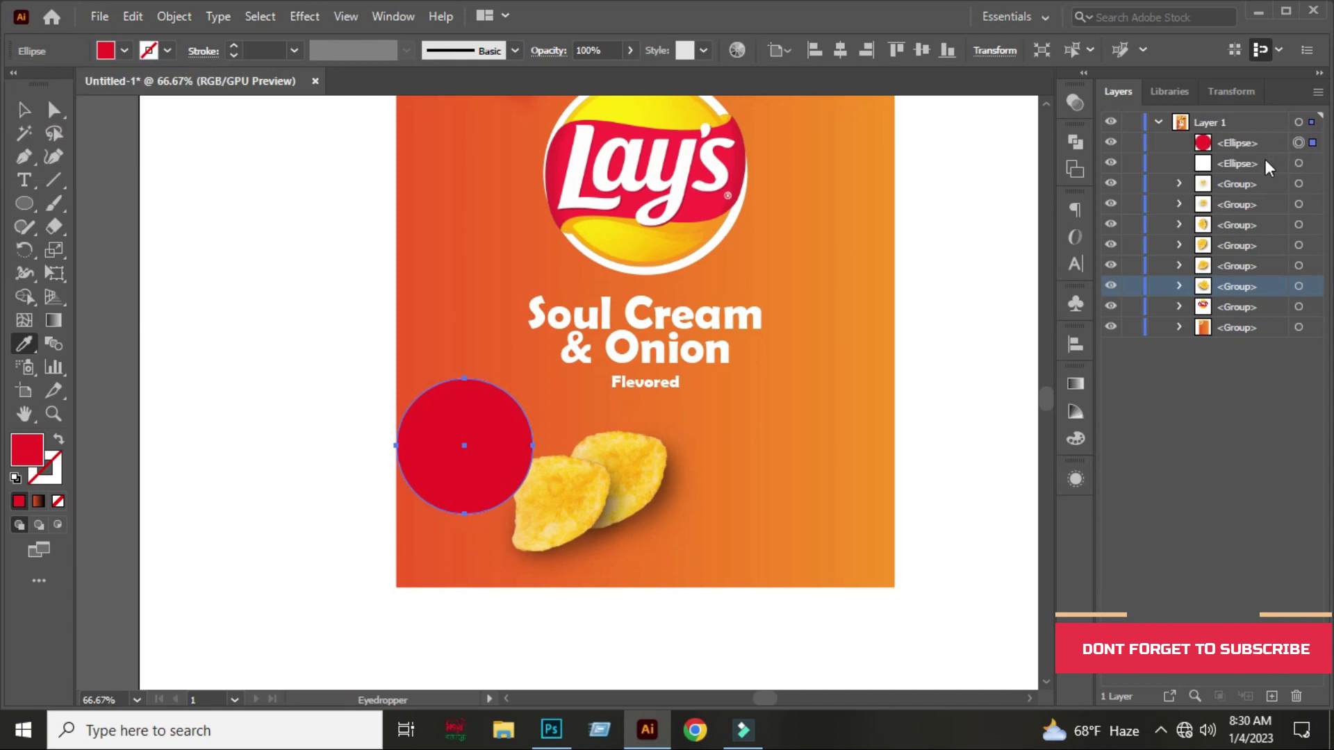
# - Revert the top circle's fill to white and slightly resize it
pyautogui.click(1299, 163)
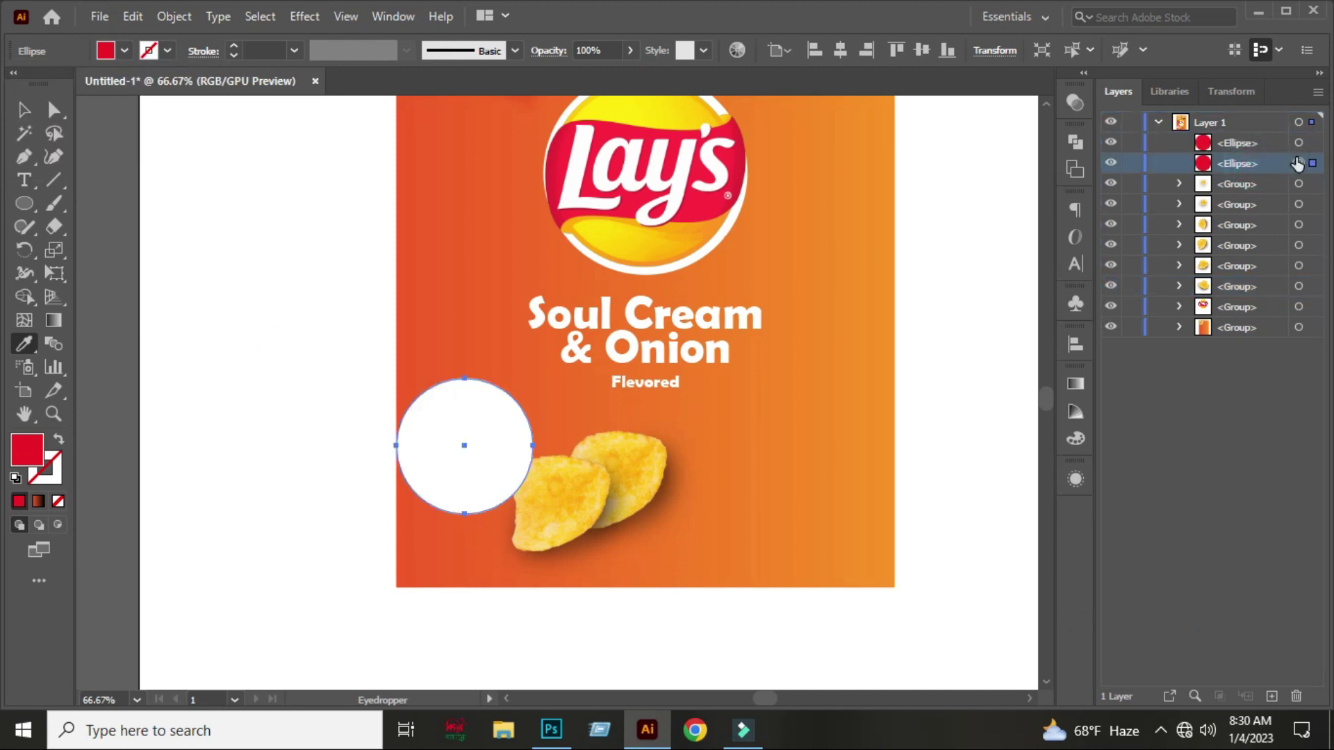
pyautogui.click(1296, 163)
pyautogui.hotkey('ctrl', 'z')
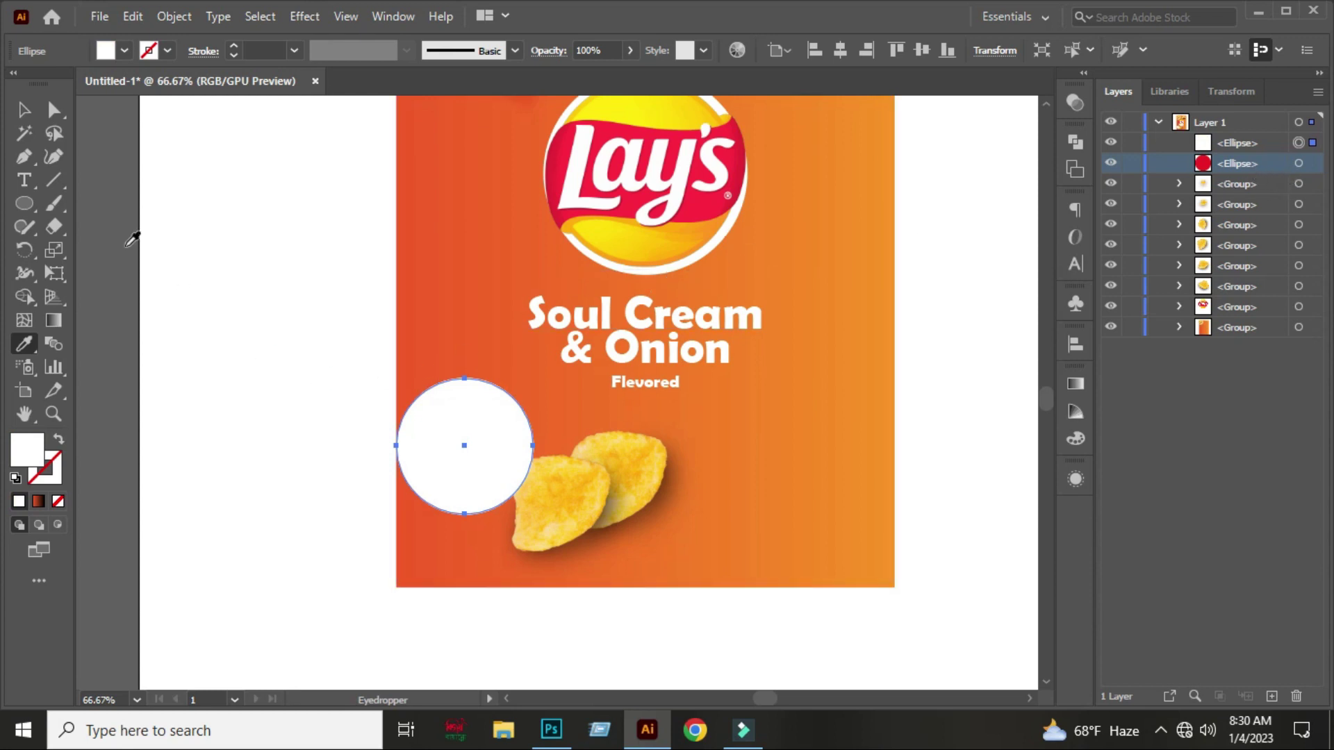
pyautogui.click(27, 112)
pyautogui.moveTo(532, 379); pyautogui.dragTo(528, 376)
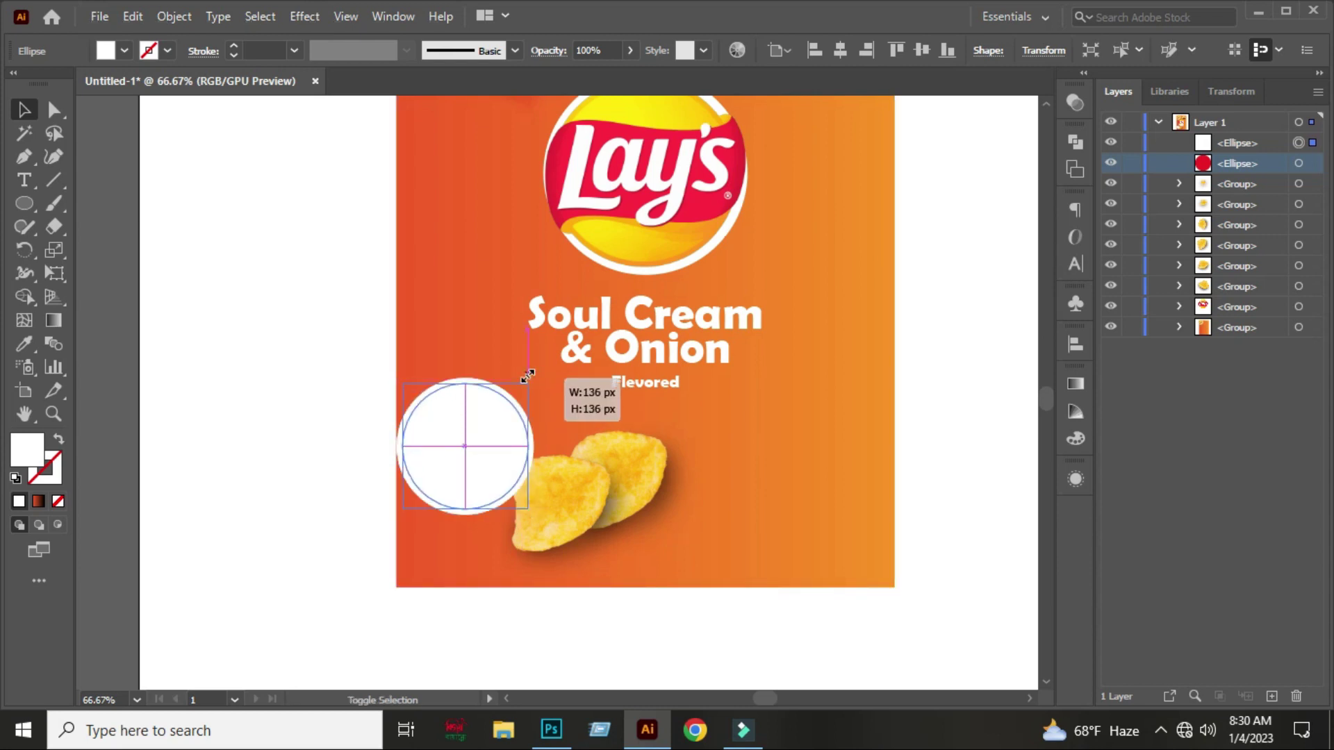
# - Fill the lower circle copy with red
pyautogui.click(250, 373)
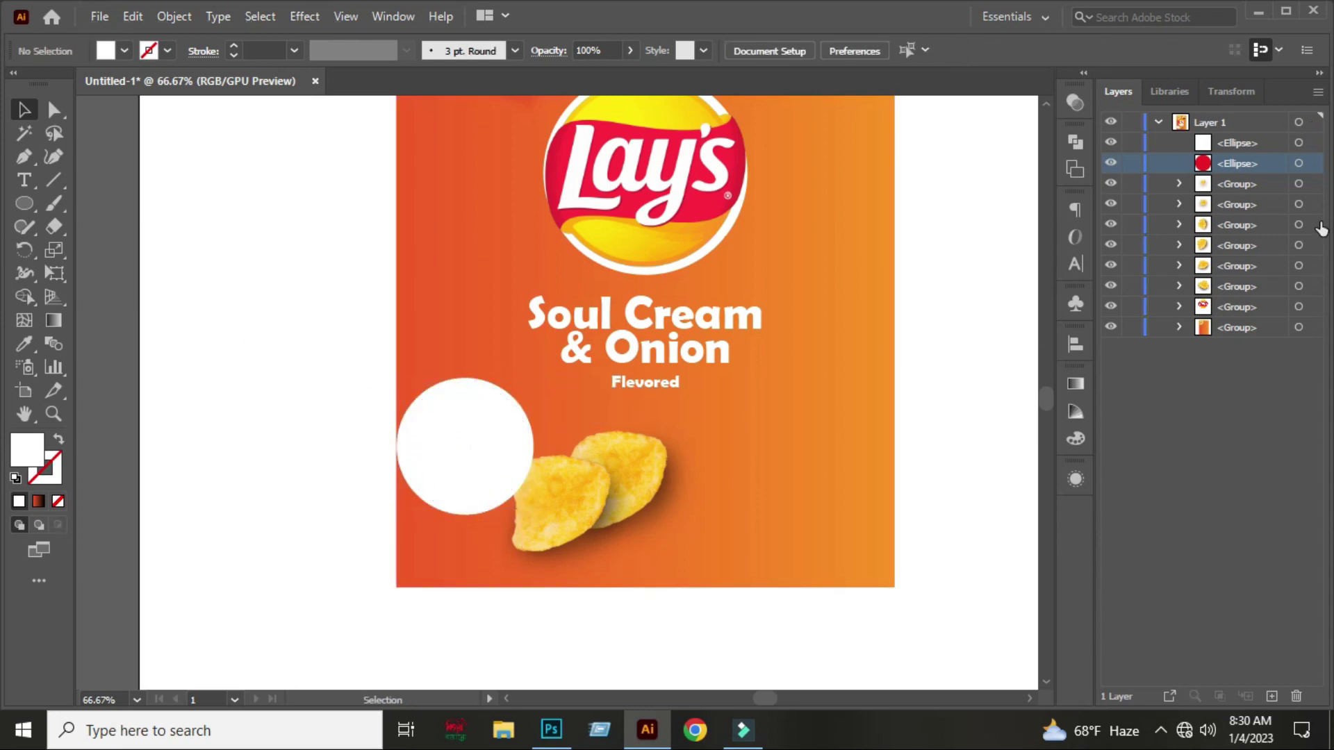
pyautogui.click(1300, 164)
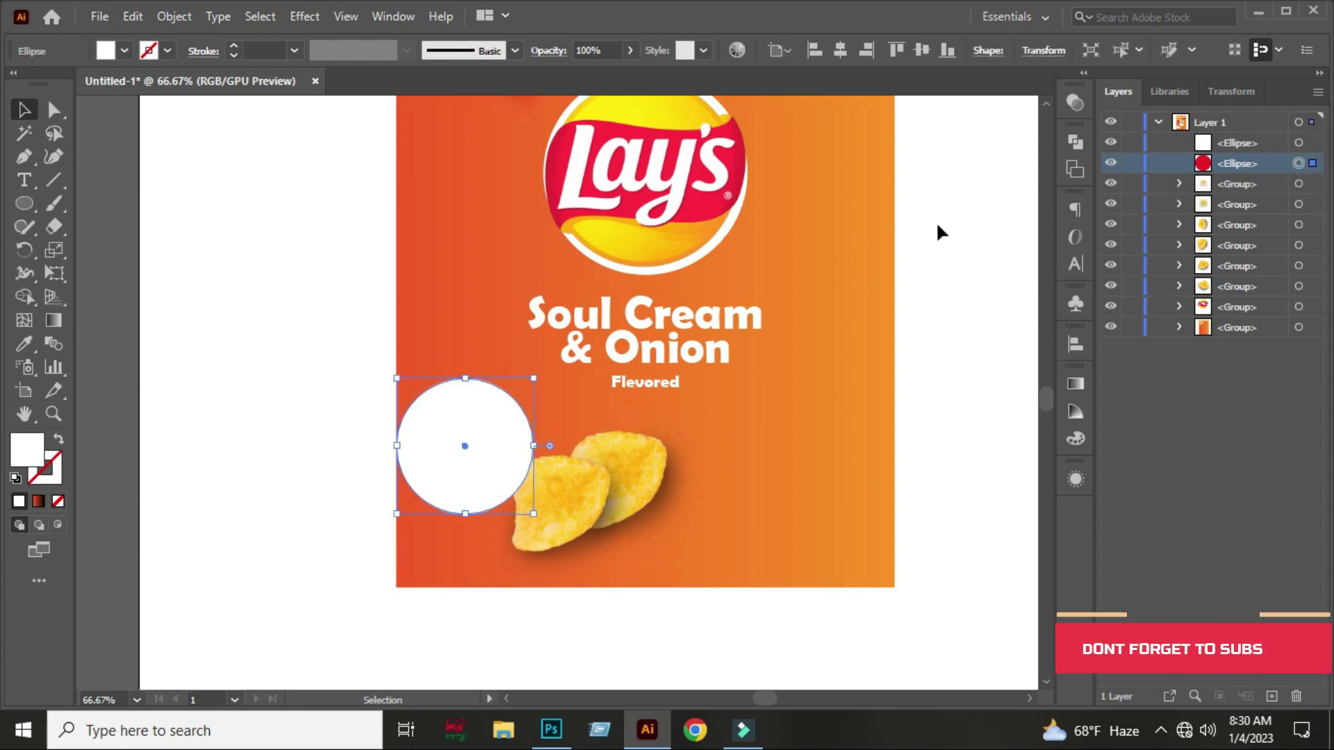
pyautogui.moveTo(532, 376); pyautogui.dragTo(534, 378)
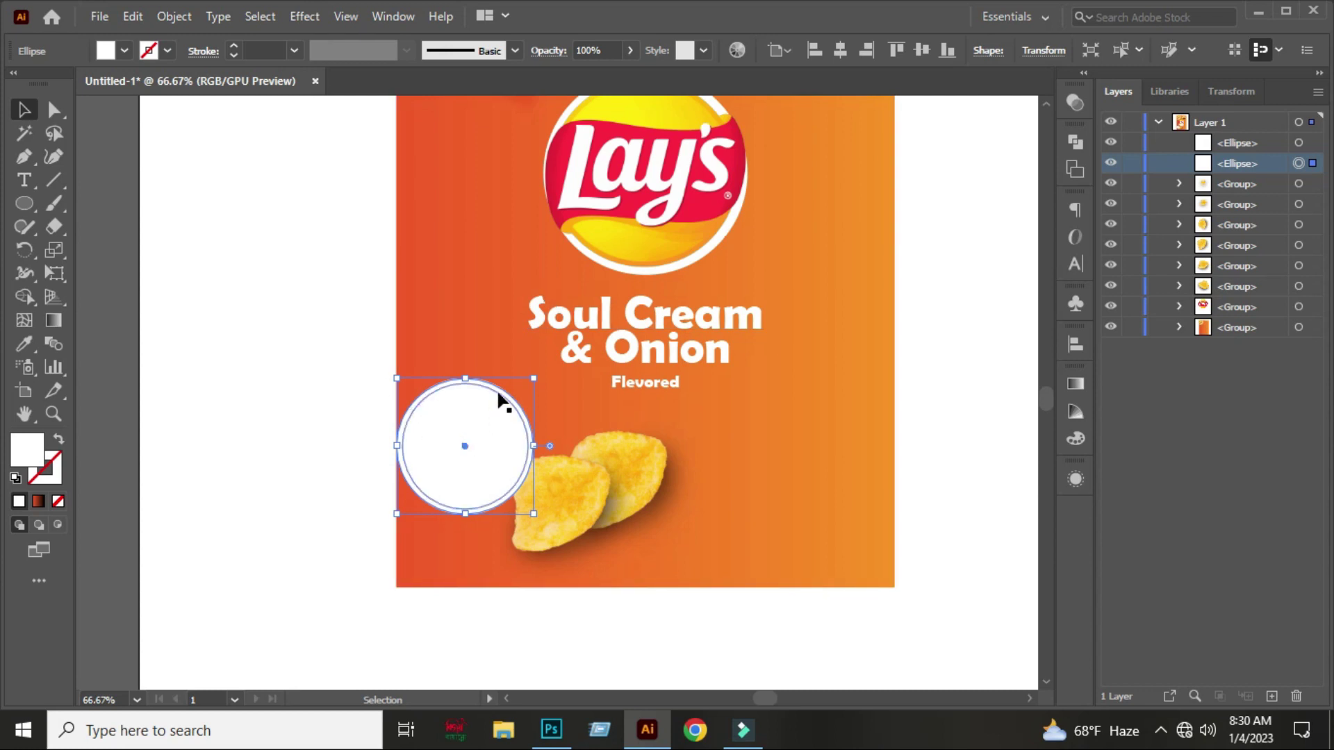
pyautogui.click(105, 47)
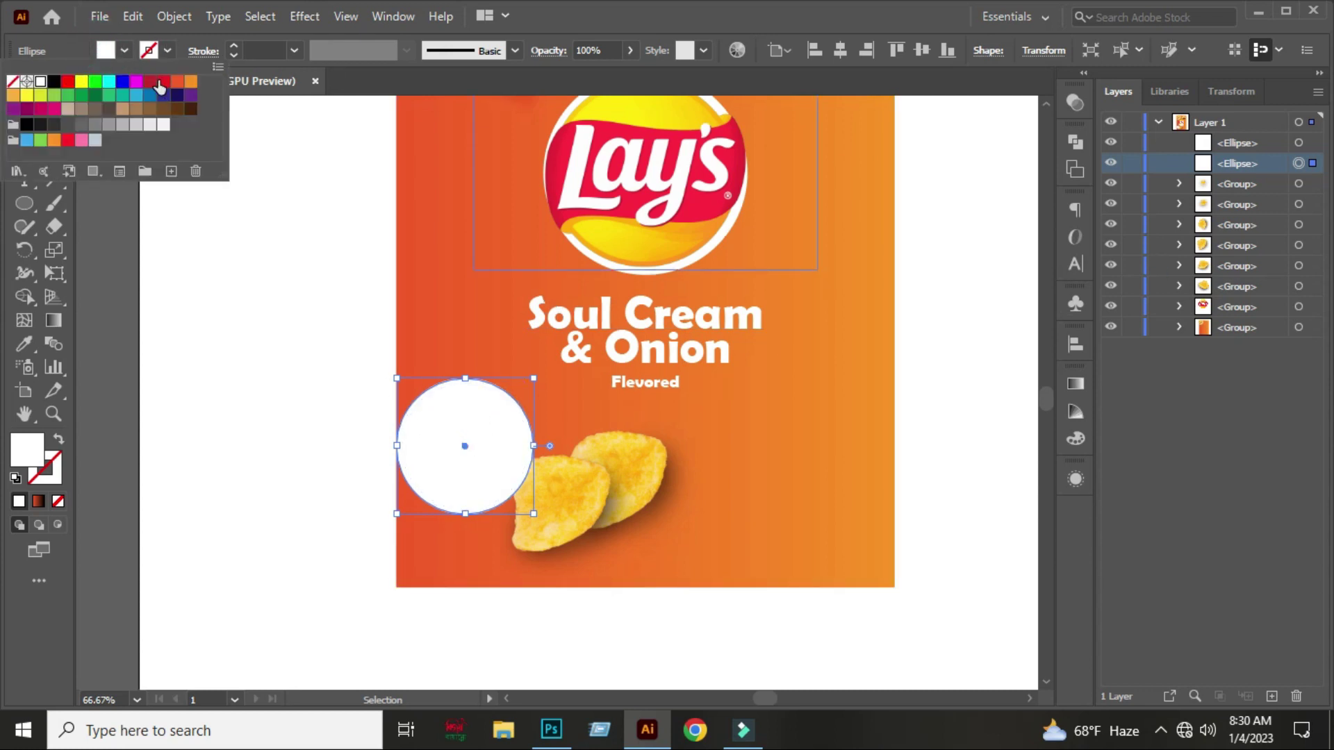
pyautogui.click(161, 89)
# - Shrink the white circle so a red rim shows around it
pyautogui.click(229, 258)
pyautogui.scroll(2, 447, 424)
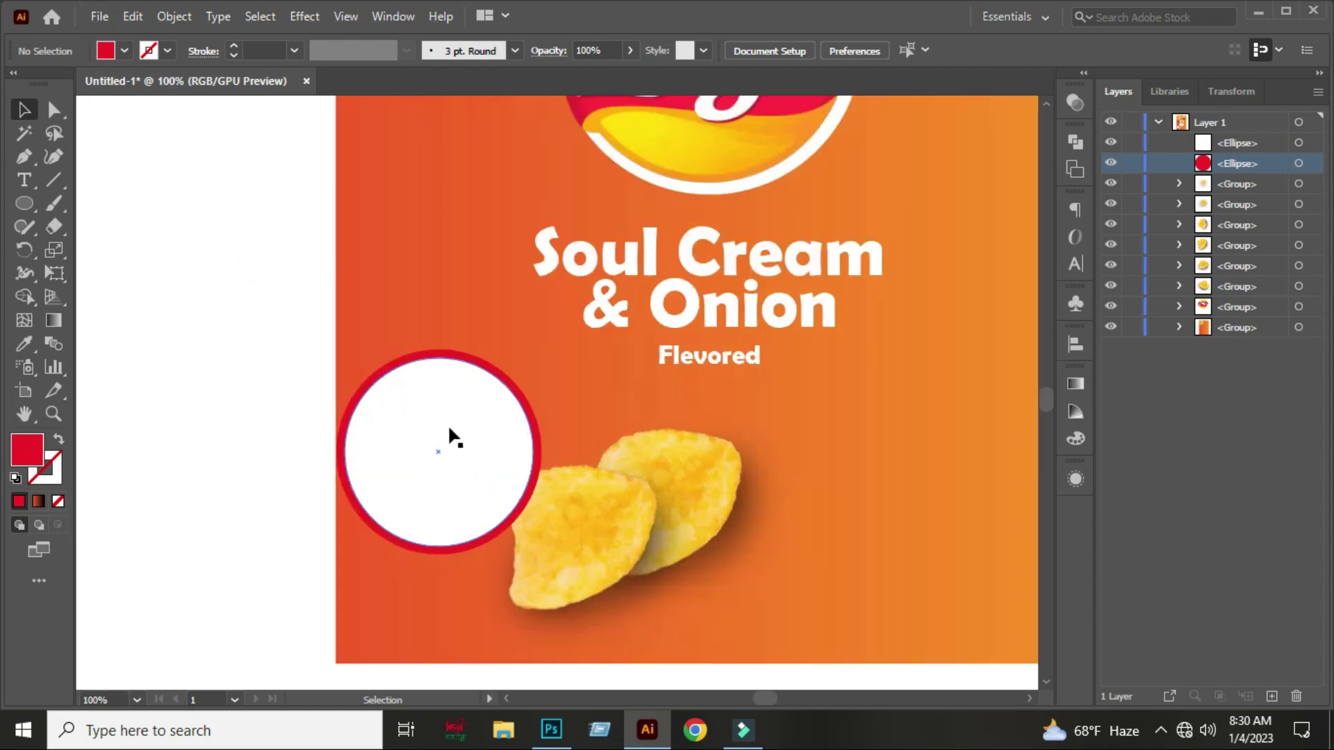
pyautogui.scroll(3, 479, 421)
pyautogui.click(494, 406)
pyautogui.moveTo(616, 288); pyautogui.dragTo(609, 293)
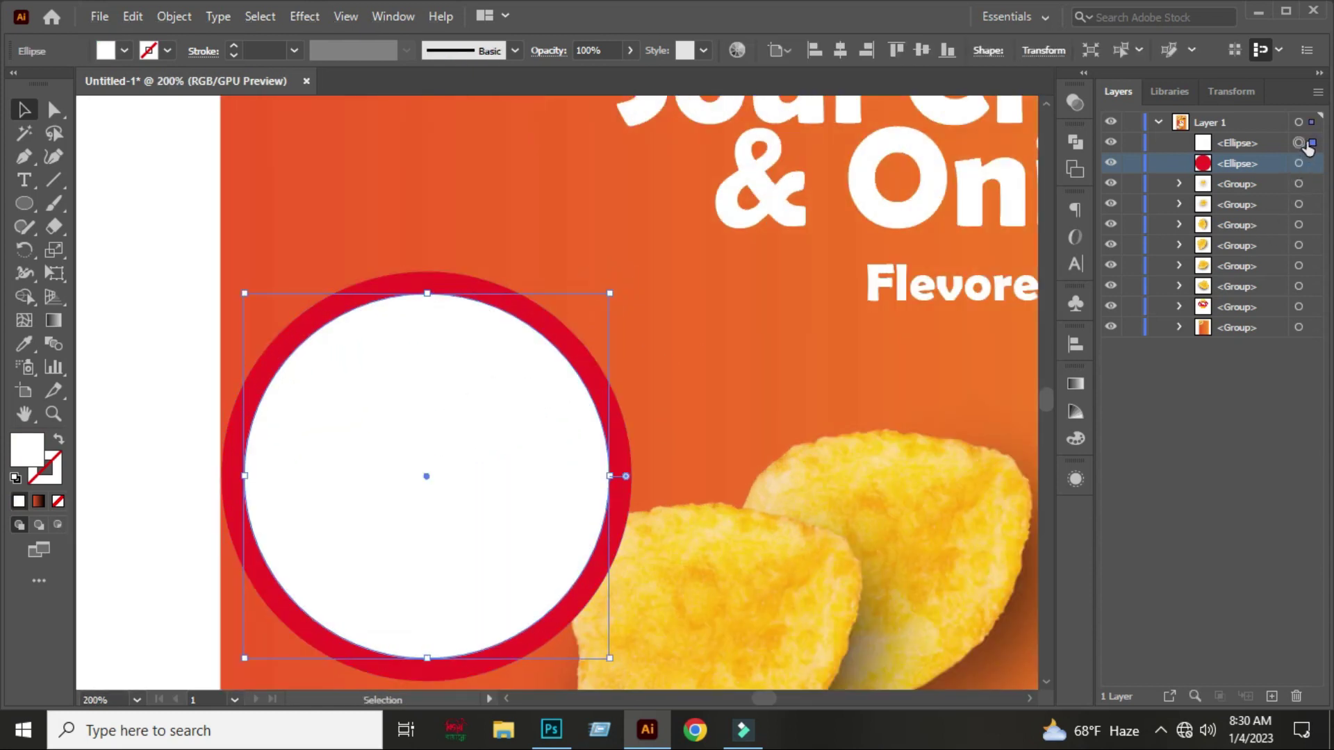
# - Group the white and red circles and scale the group down
pyautogui.keyDown('shift'); pyautogui.click(1311, 170); pyautogui.keyUp('shift')
pyautogui.rightClick(515, 435)
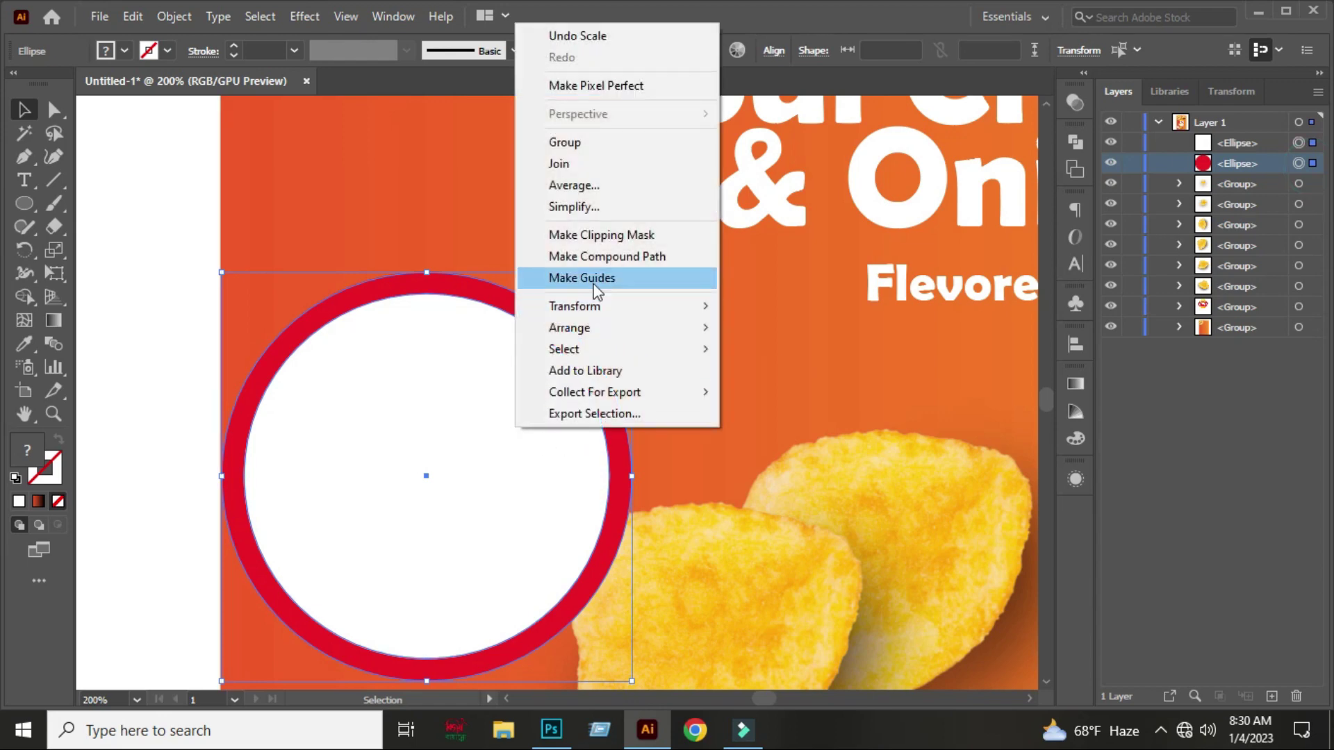
pyautogui.click(563, 142)
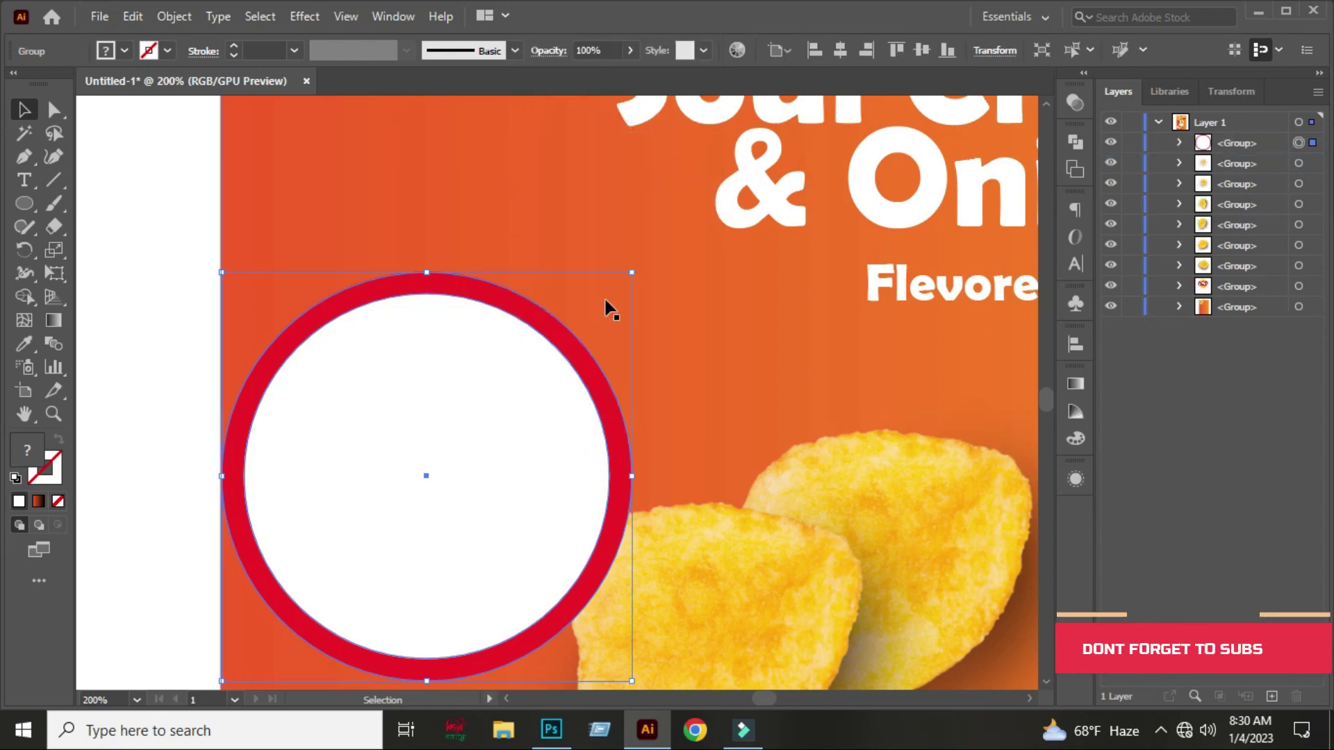
pyautogui.moveTo(628, 285); pyautogui.dragTo(549, 355)
pyautogui.hotkey('ctrl', '-')
pyautogui.hotkey('ctrl', '-')
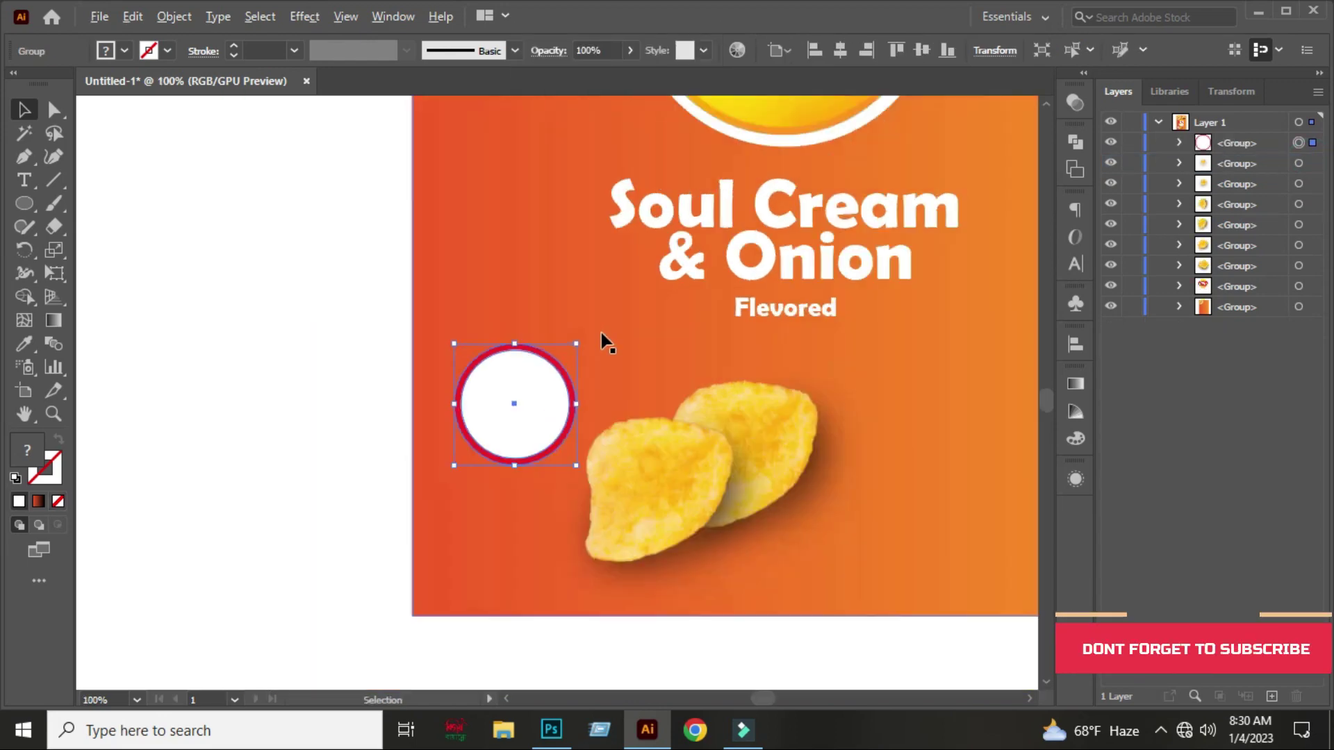
pyautogui.hotkey('ctrl', '-')
pyautogui.hotkey('ctrl', '+')
pyautogui.hotkey('ctrl', '+')
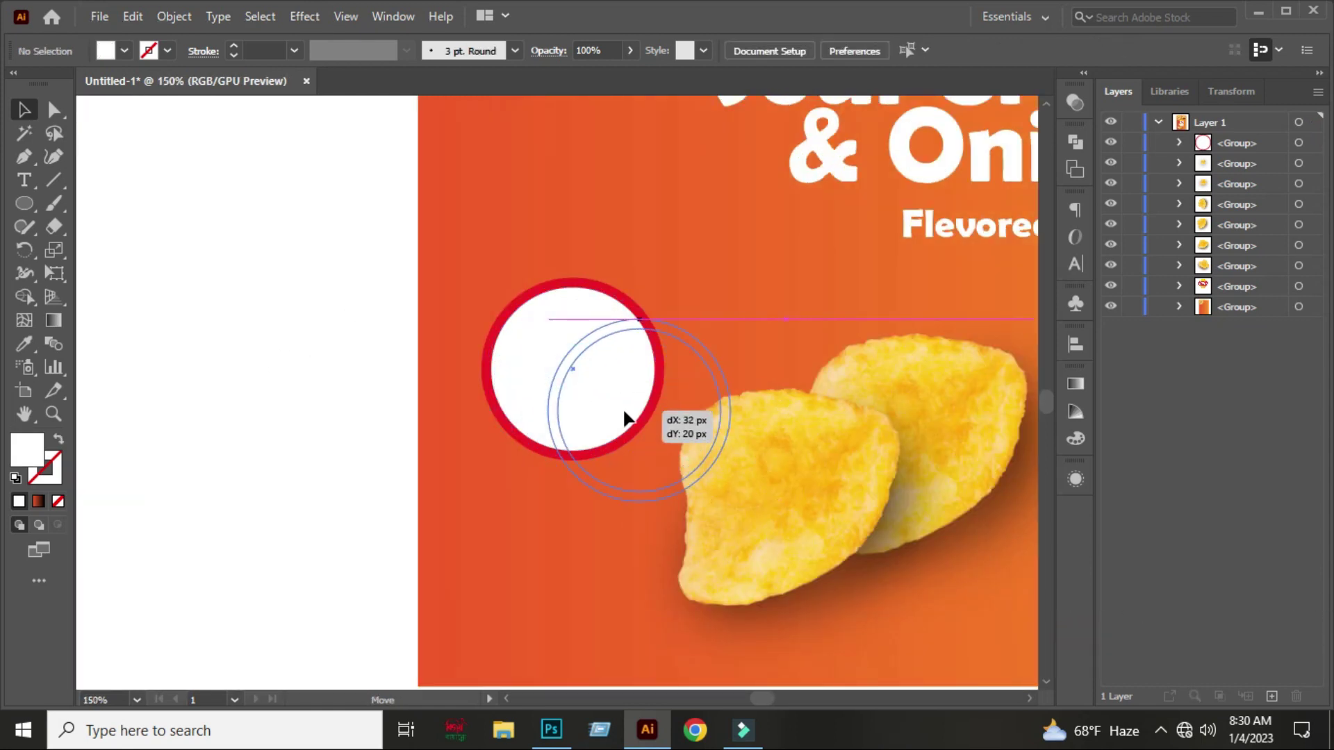
pyautogui.click(244, 377)
pyautogui.hotkey('ctrl', '-')
pyautogui.hotkey('ctrl', '-')
pyautogui.hotkey('ctrl', '+')
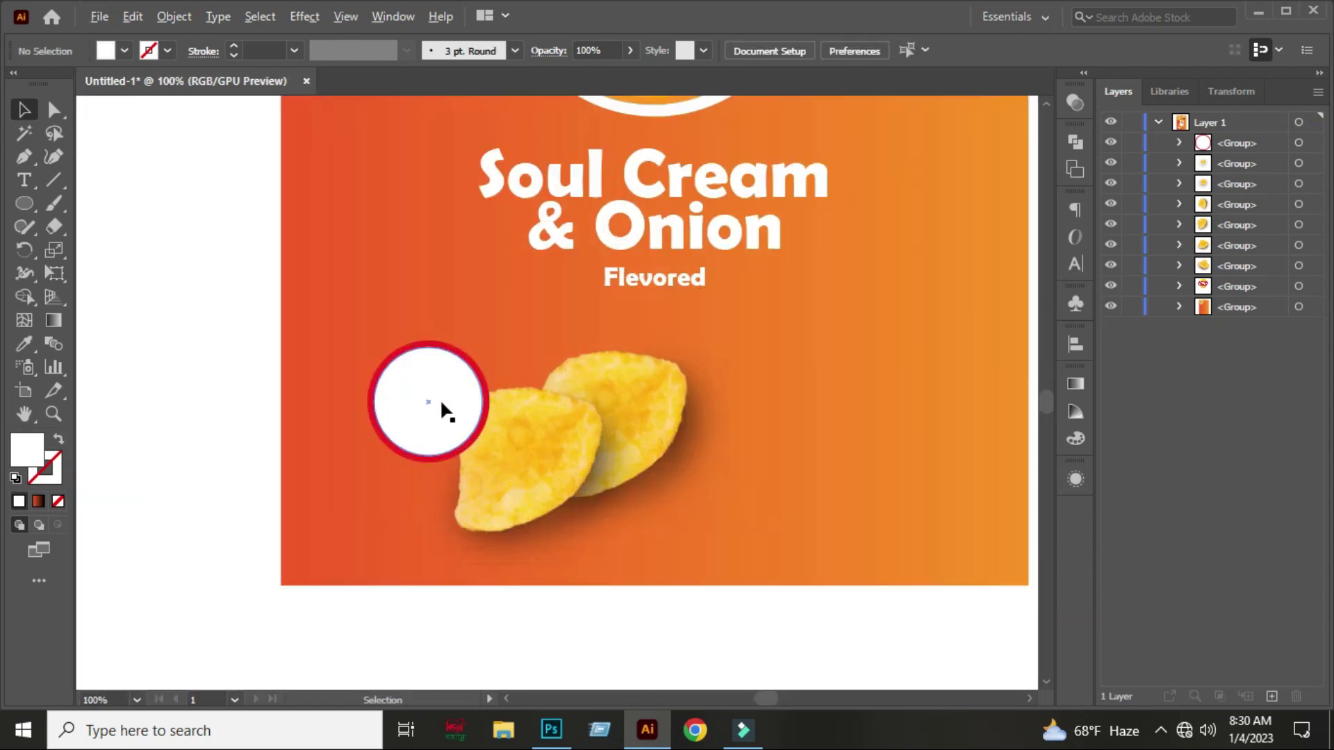
# - Expand the circle group in the Layers panel and open the red circle's colour settings
pyautogui.click(460, 401)
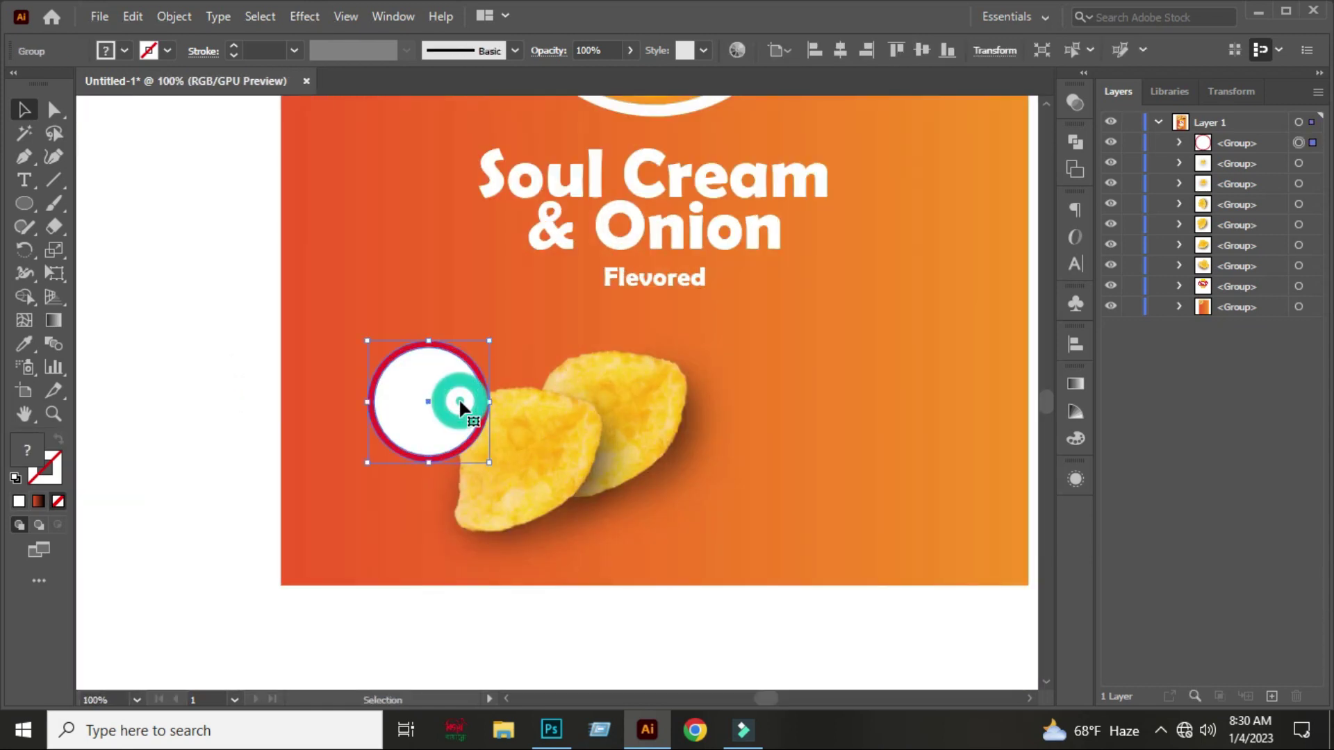
pyautogui.click(1179, 143)
pyautogui.click(1312, 183)
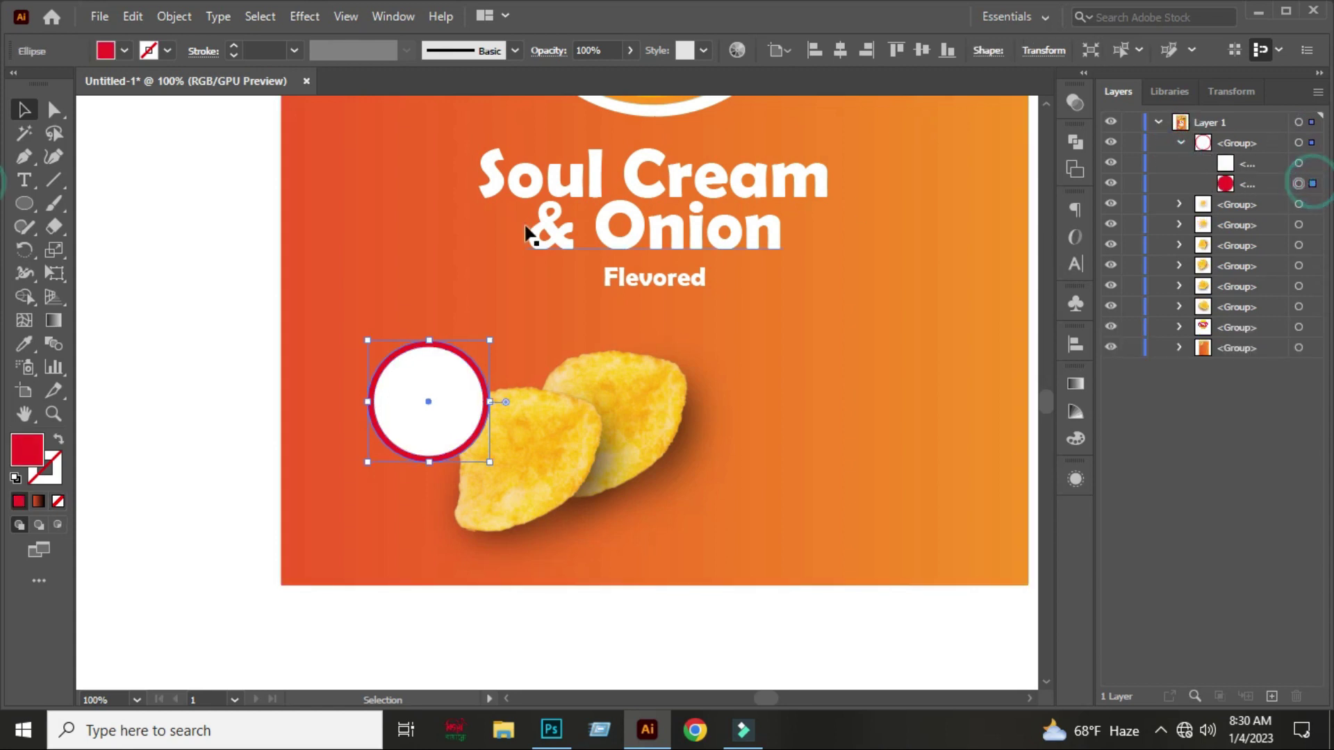
pyautogui.doubleClick(26, 445)
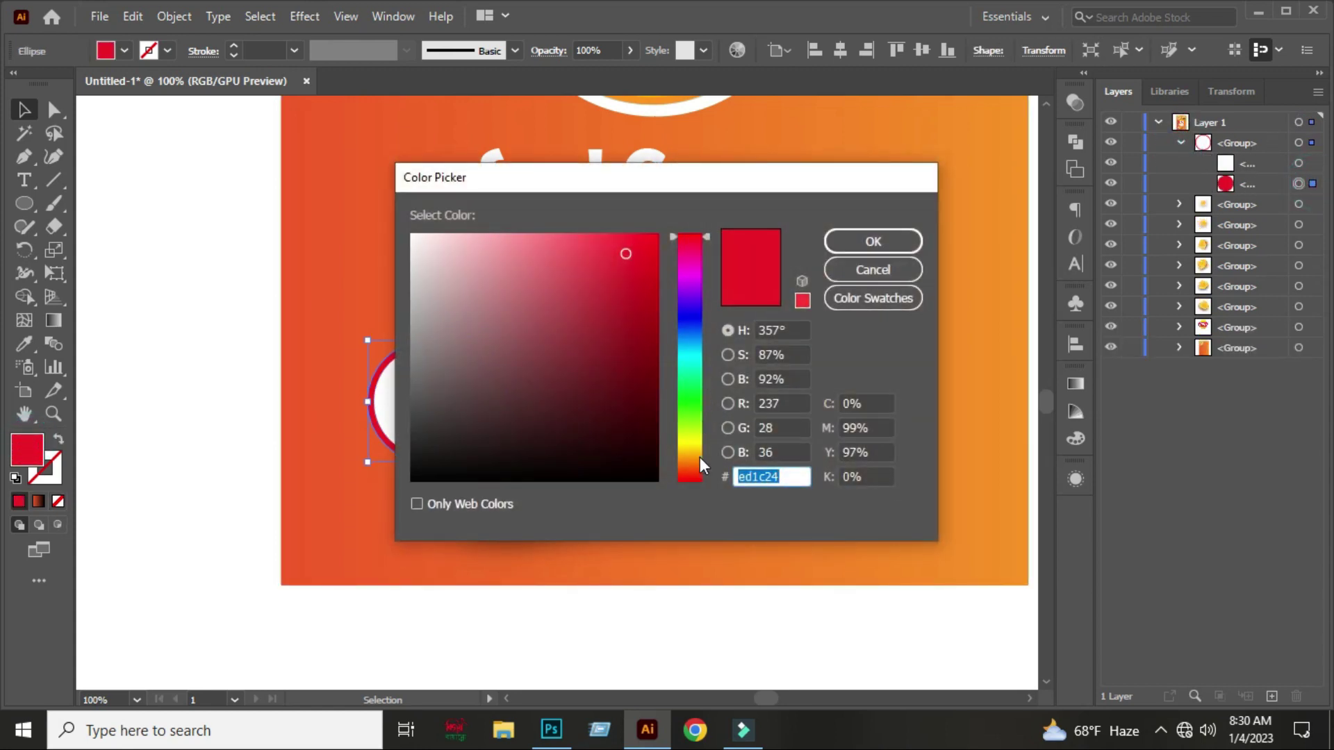
# - Recolour the badge's ring from red to orange ff6700 in the Color Picker
pyautogui.moveTo(698, 457); pyautogui.dragTo(703, 464)
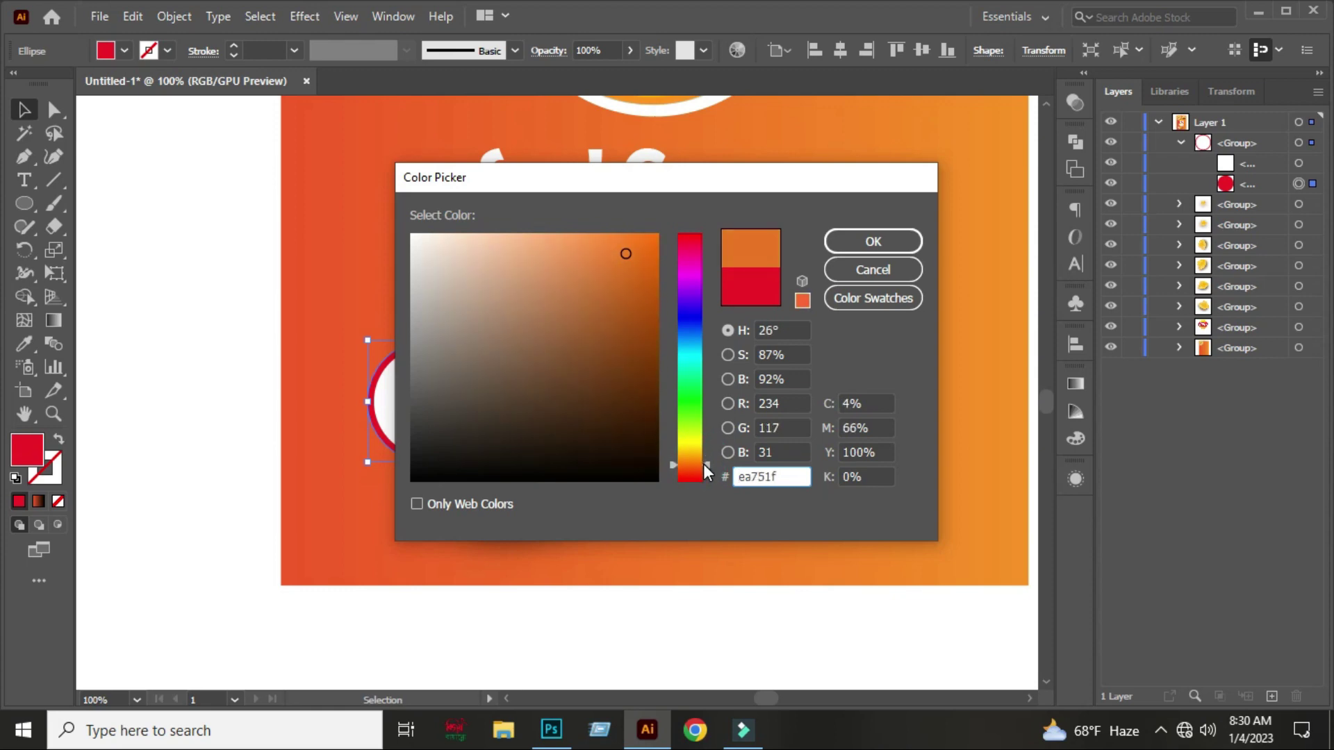
pyautogui.moveTo(638, 262); pyautogui.dragTo(659, 234)
pyautogui.click(862, 239)
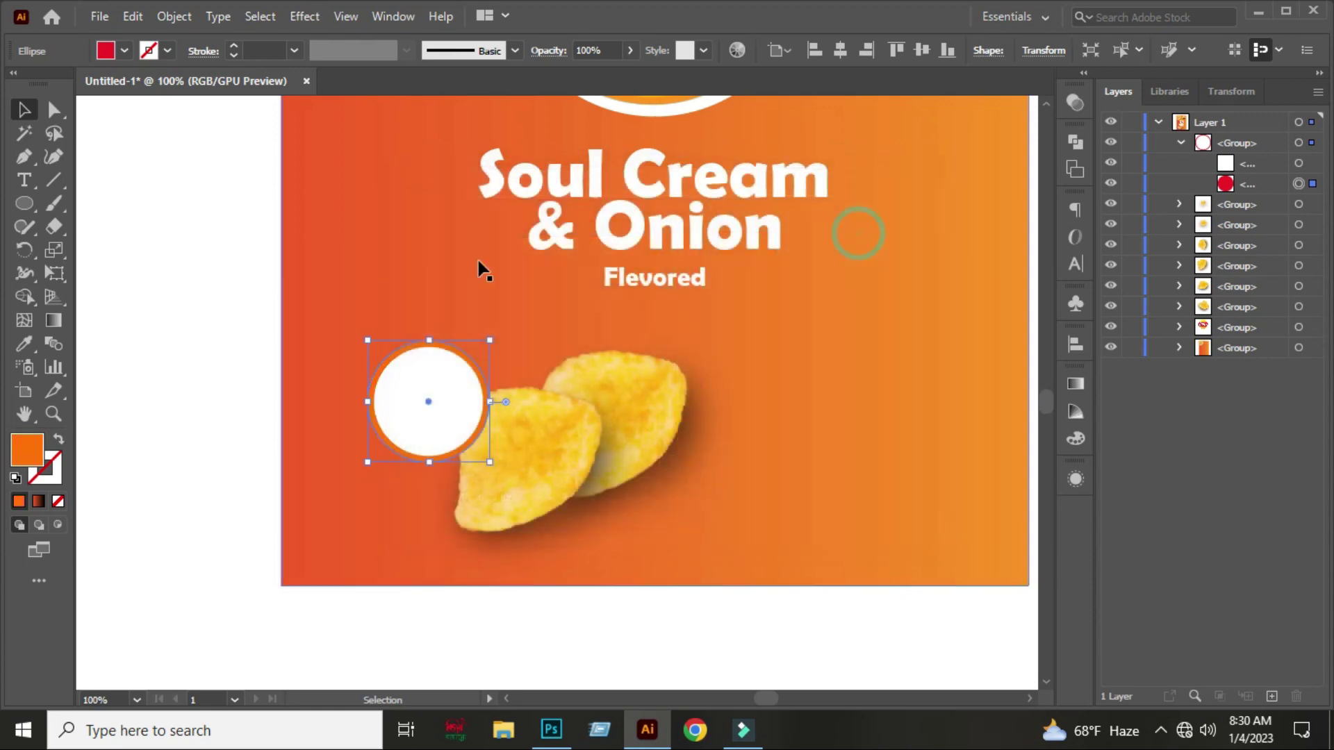
pyautogui.doubleClick(26, 456)
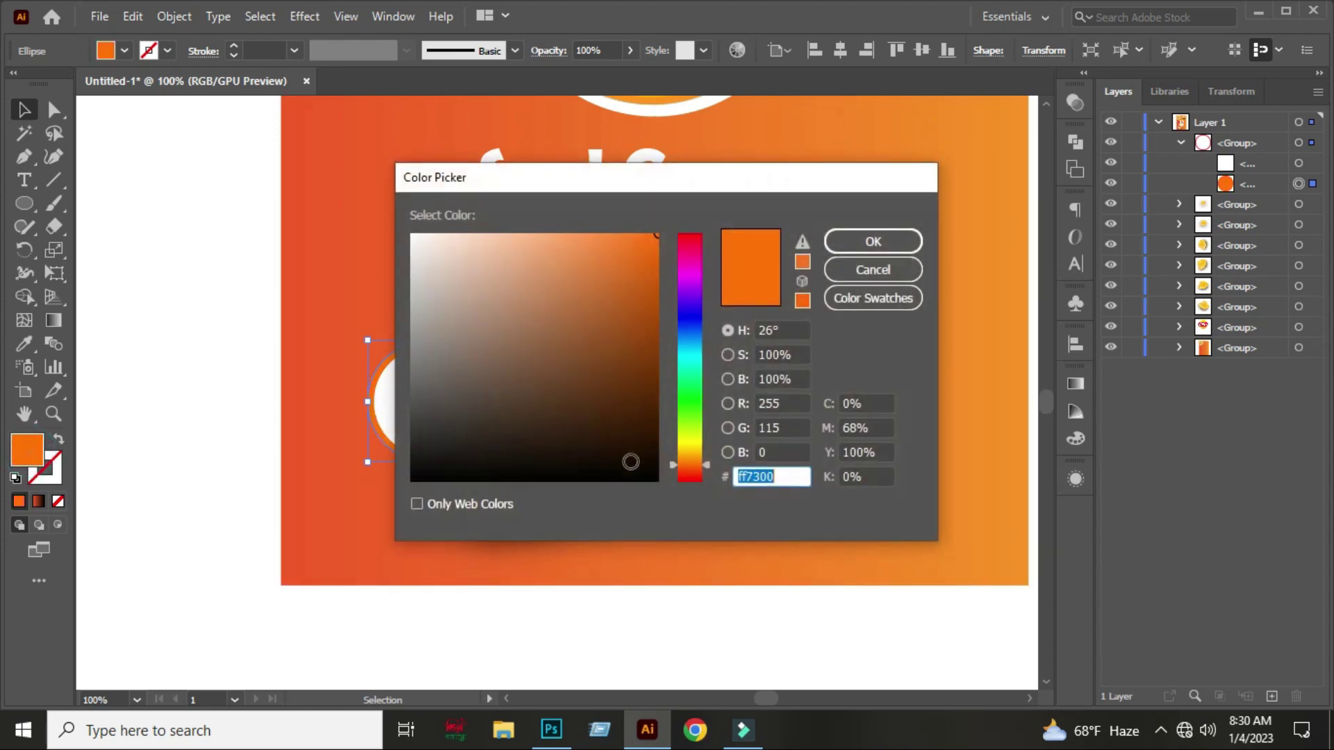
pyautogui.moveTo(706, 465); pyautogui.dragTo(709, 462)
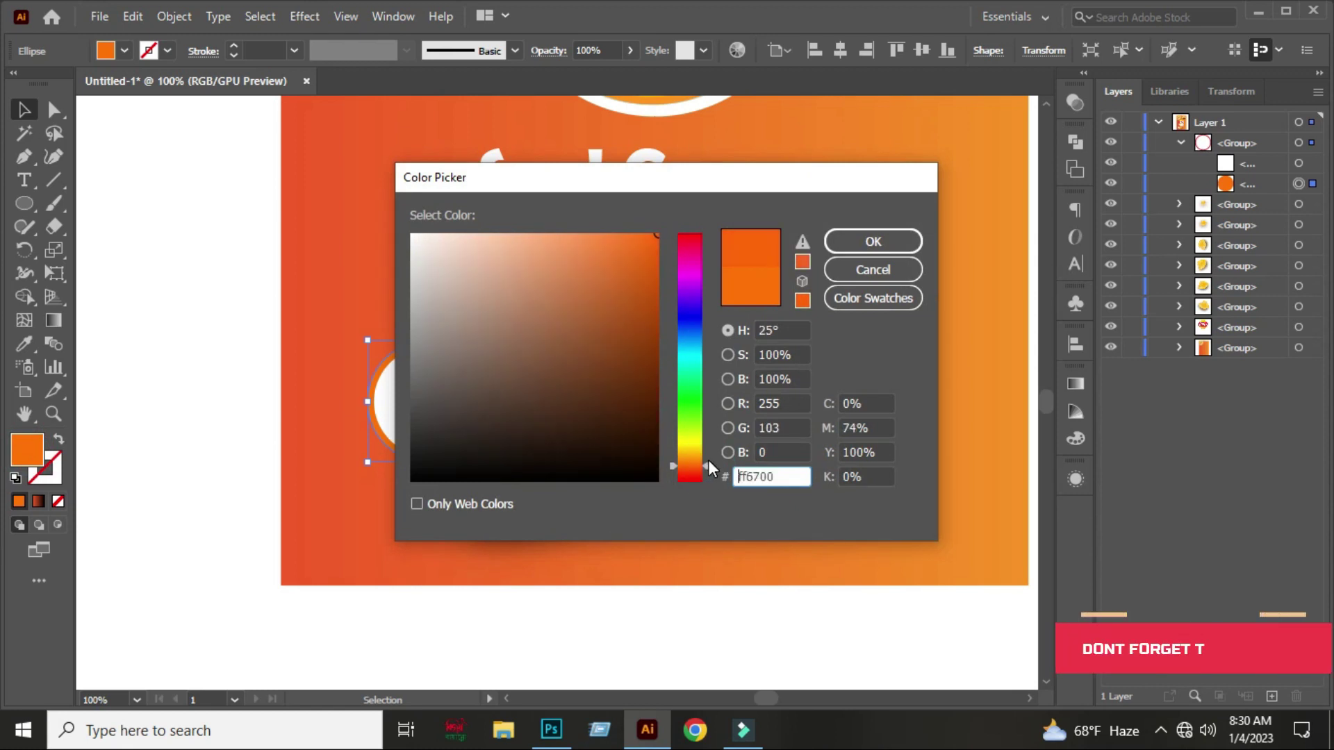
pyautogui.click(852, 239)
pyautogui.click(201, 278)
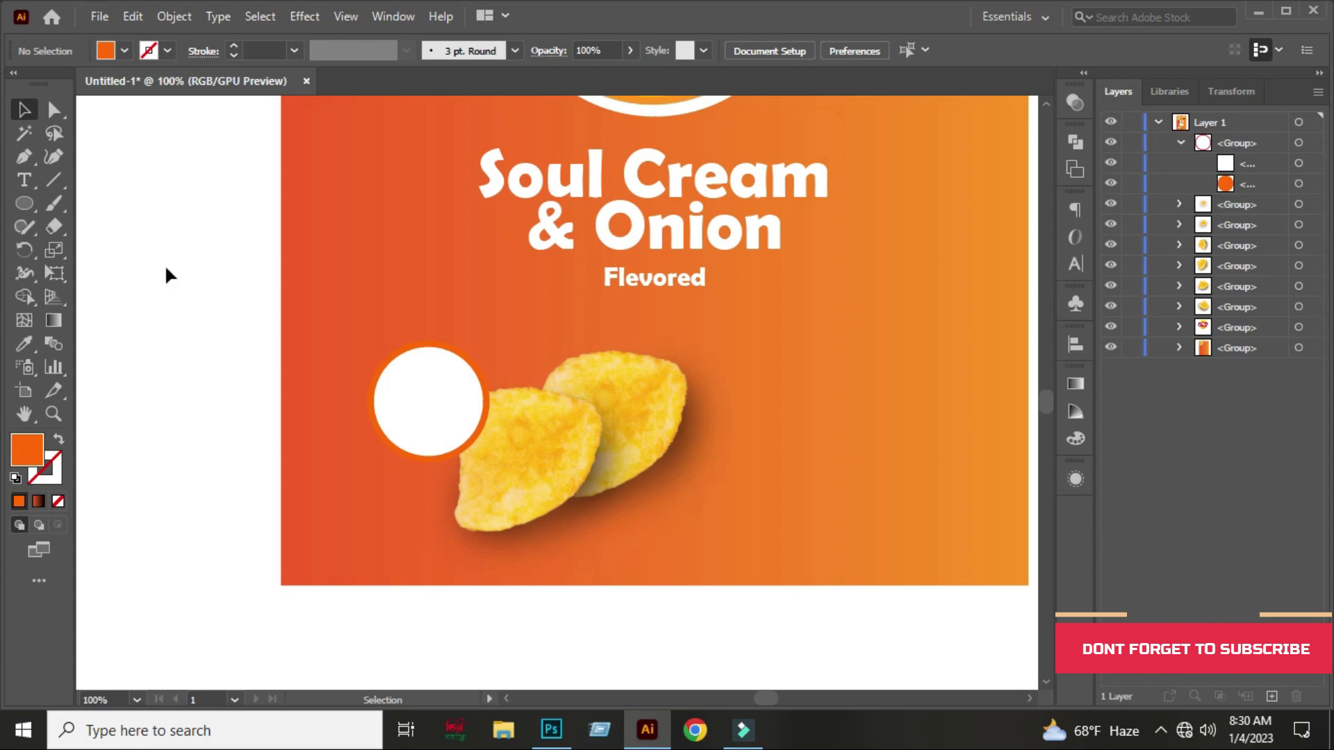
# - Apply a Multiply, 75%, 4 px blur drop shadow to the badge group, adjusting the Y offset
pyautogui.click(1181, 143)
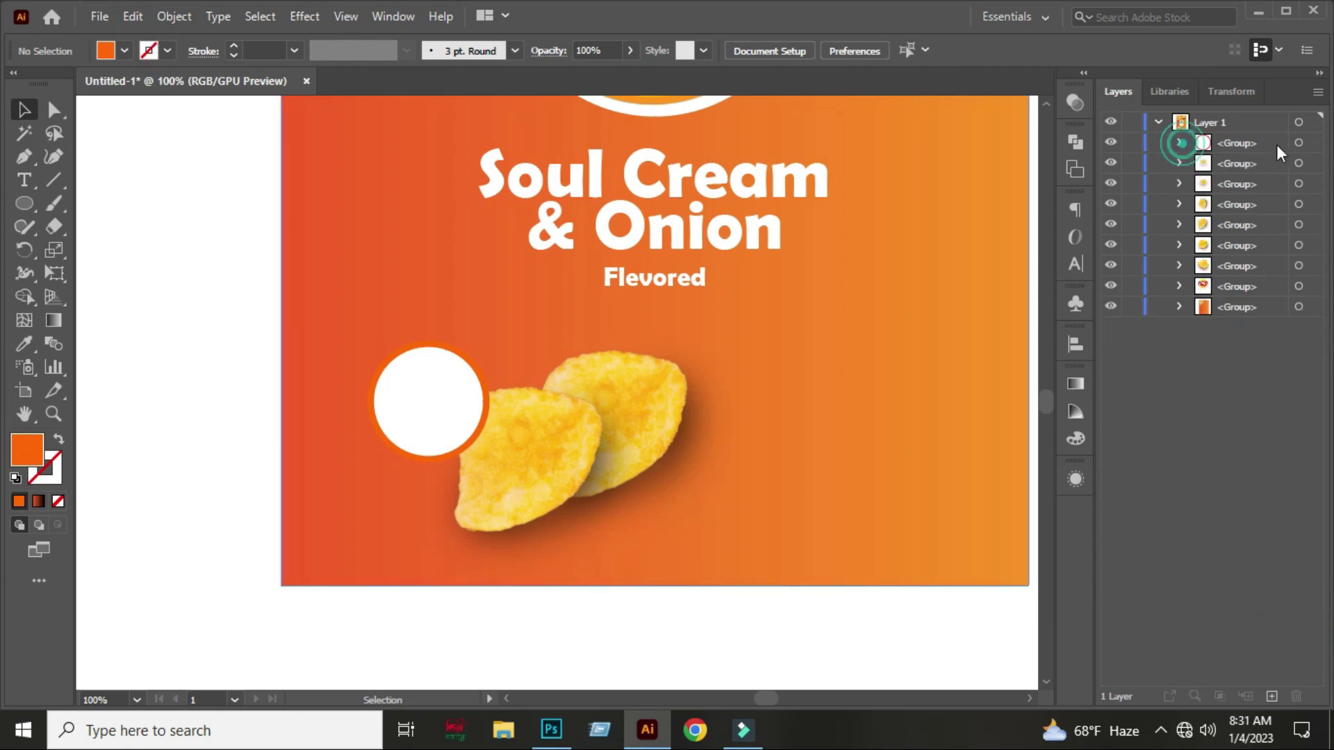
pyautogui.click(1298, 142)
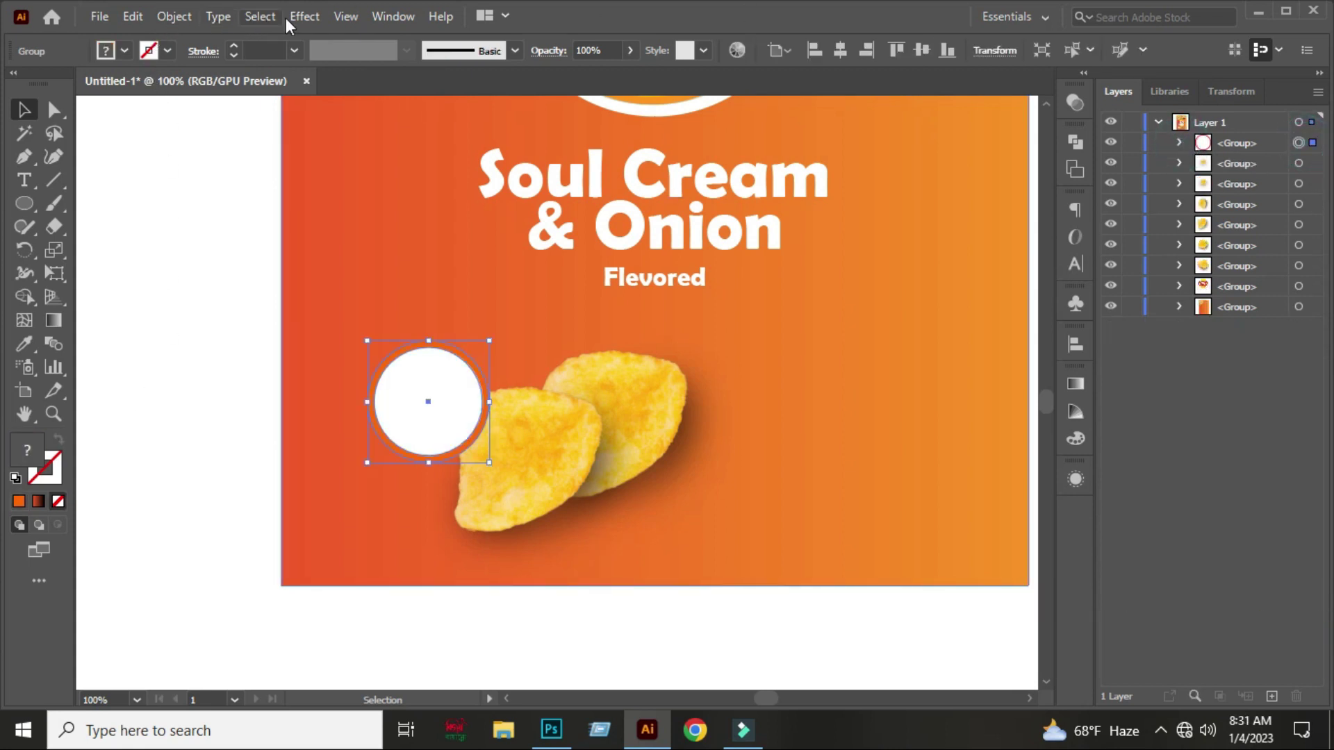
pyautogui.click(295, 17)
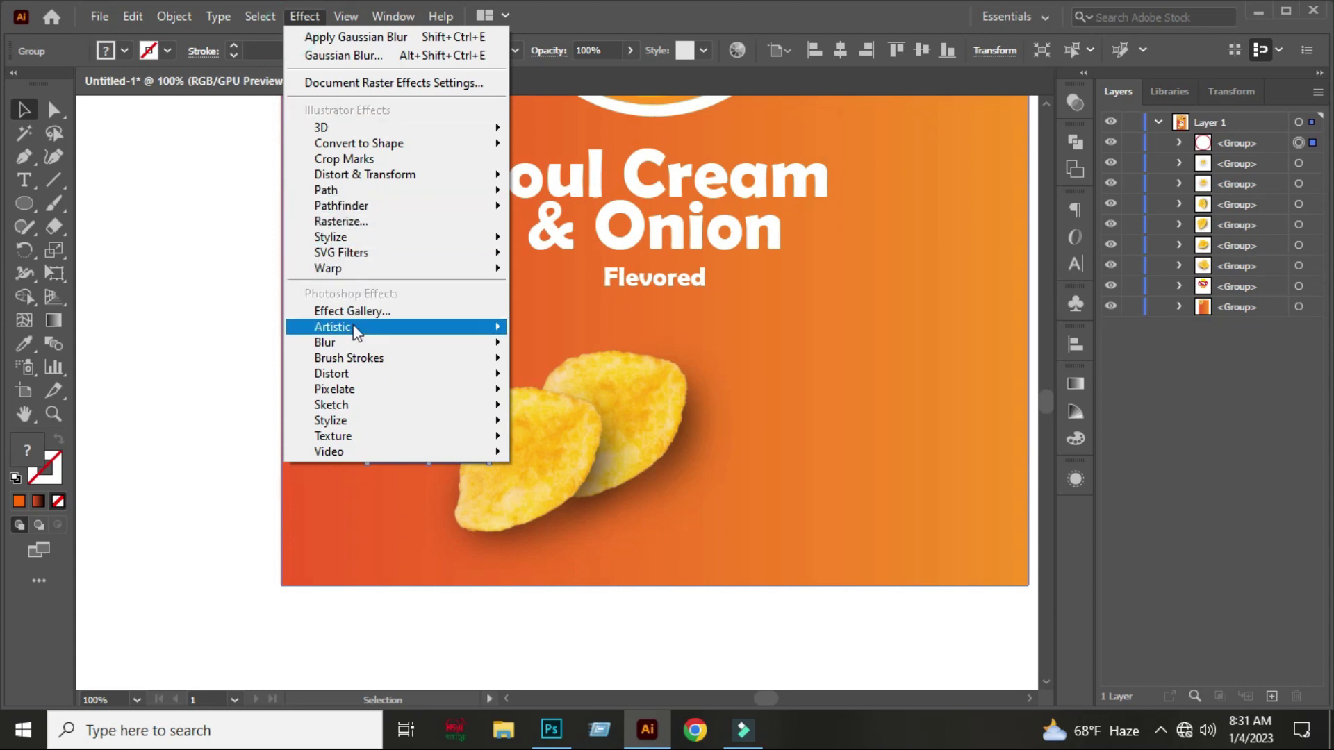
pyautogui.moveTo(331, 236)
pyautogui.click(631, 244)
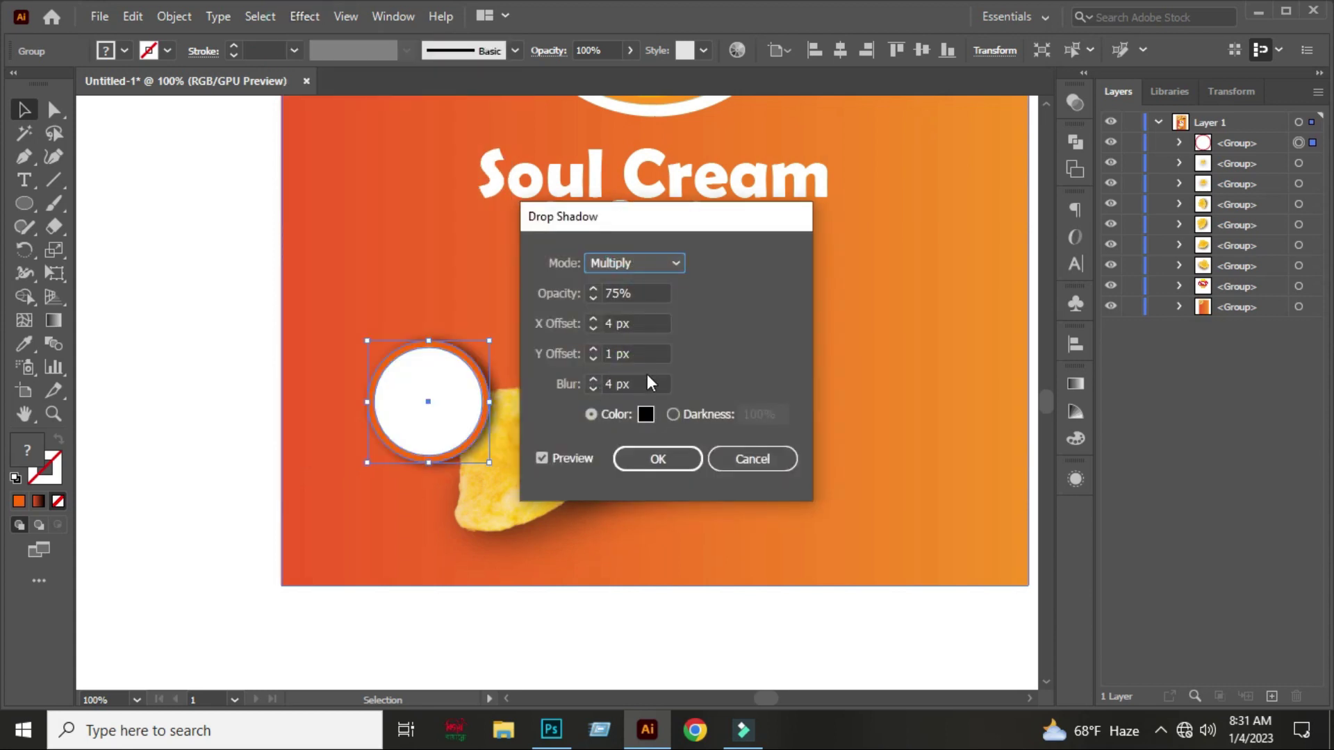
pyautogui.click(635, 354)
pyautogui.press('Up')
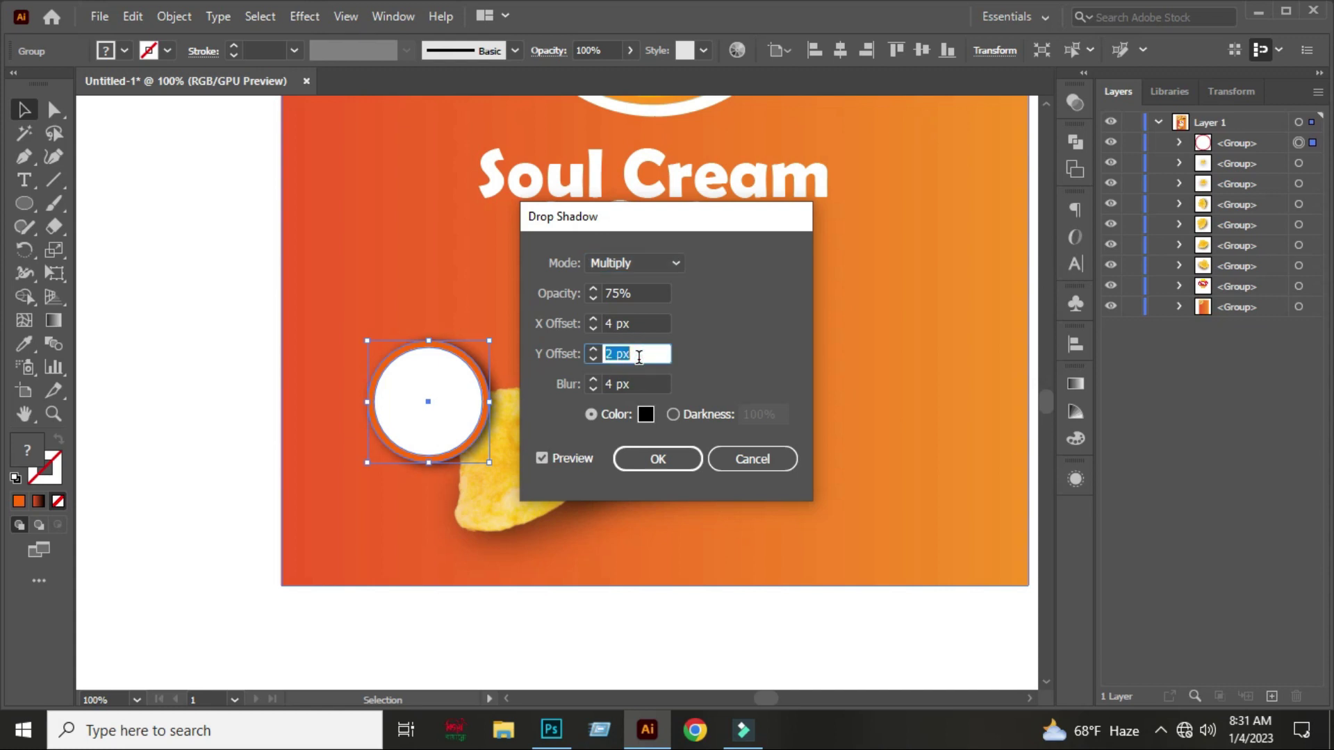
pyautogui.write('1')
pyautogui.click(646, 382)
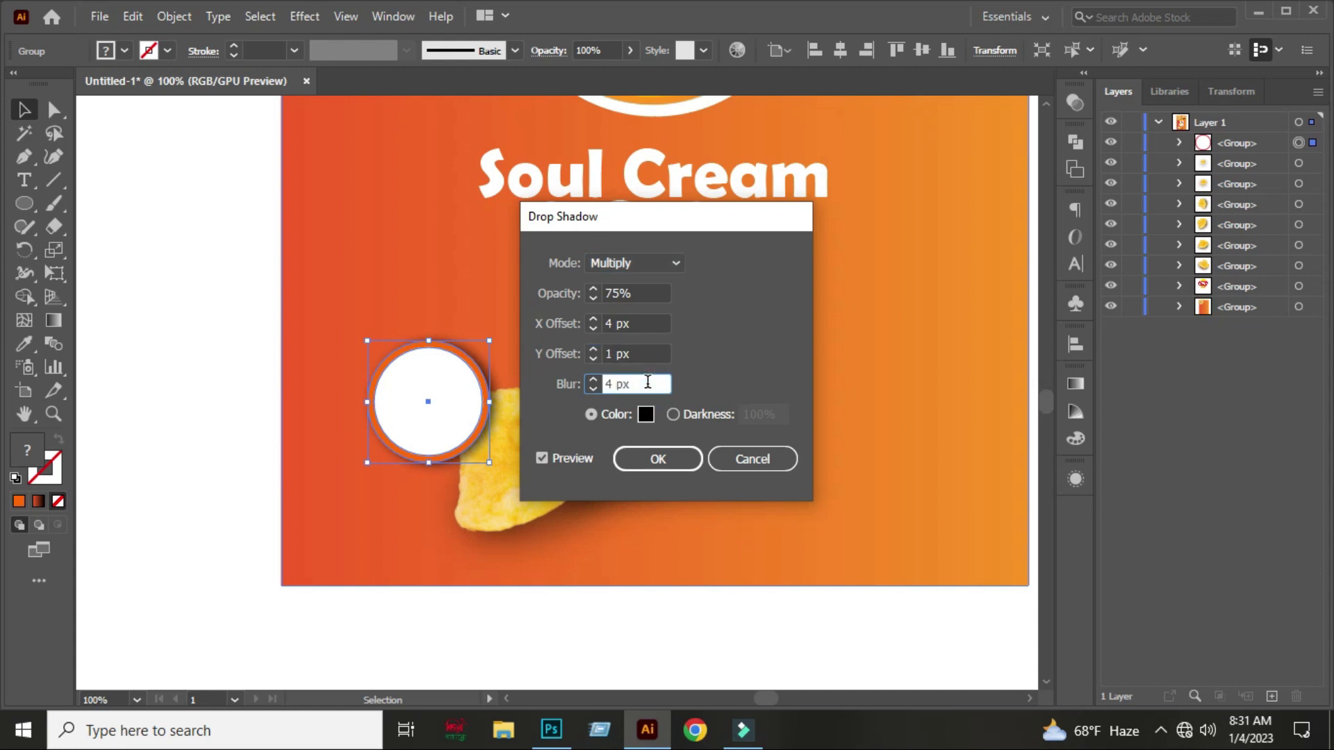
pyautogui.click(659, 457)
# - Nudge the circle badge slightly right
pyautogui.click(586, 638)
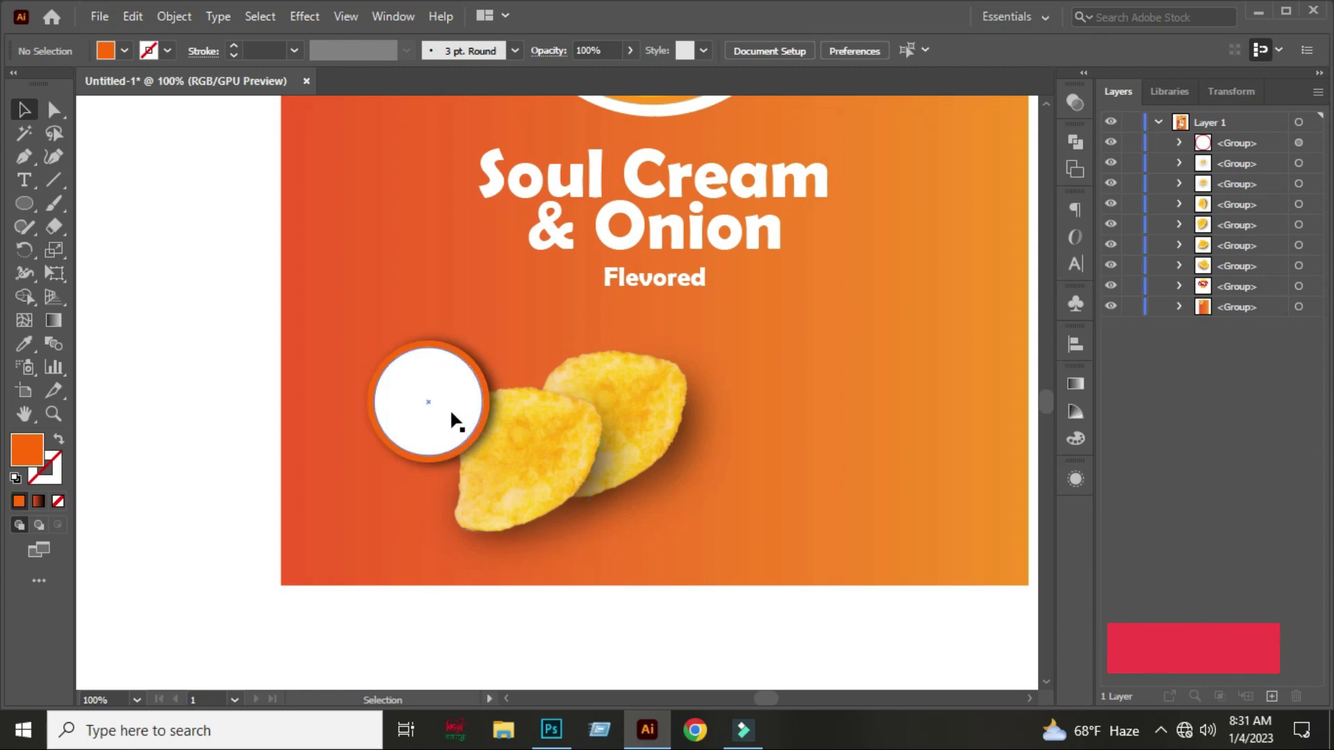
pyautogui.moveTo(448, 409); pyautogui.dragTo(472, 410)
pyautogui.click(188, 365)
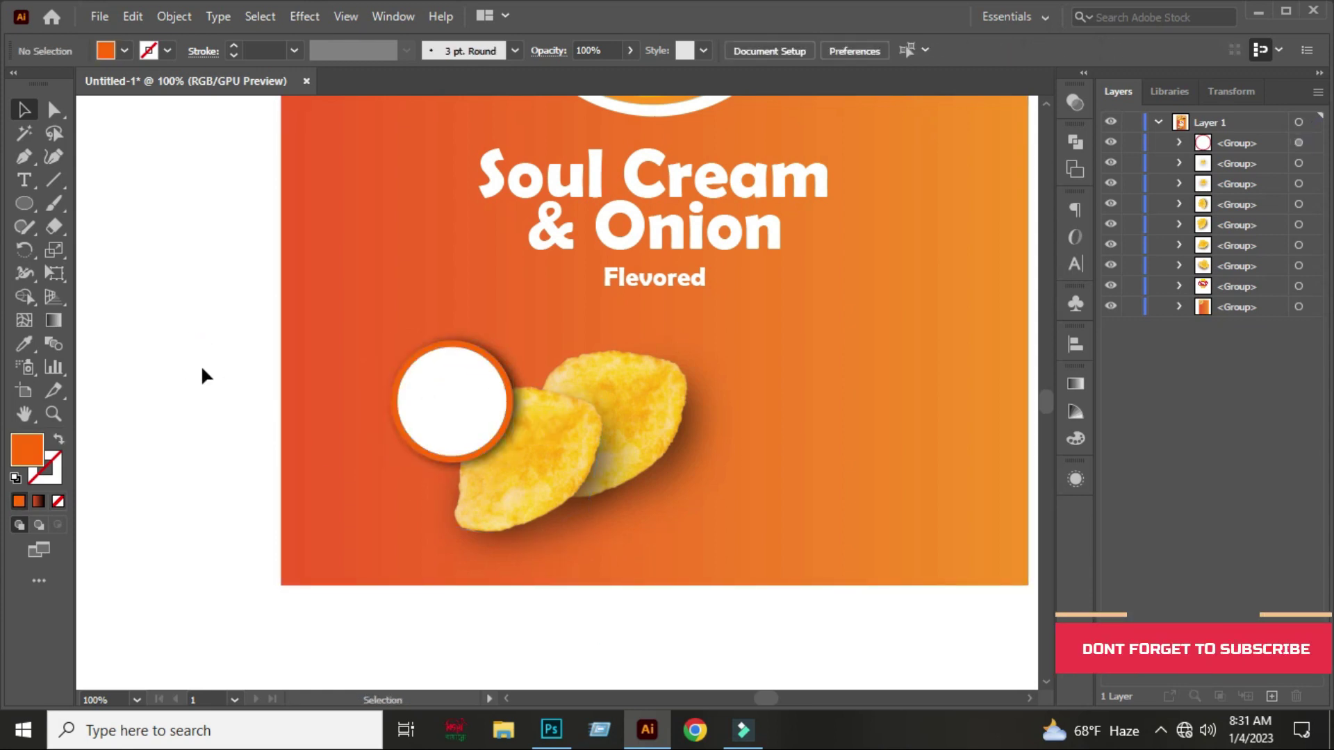
# - Shrink the two chips and move them toward the badge
pyautogui.scroll(-2, 276, 417)
pyautogui.scroll(-1, 276, 417)
pyautogui.scroll(-1, 276, 417)
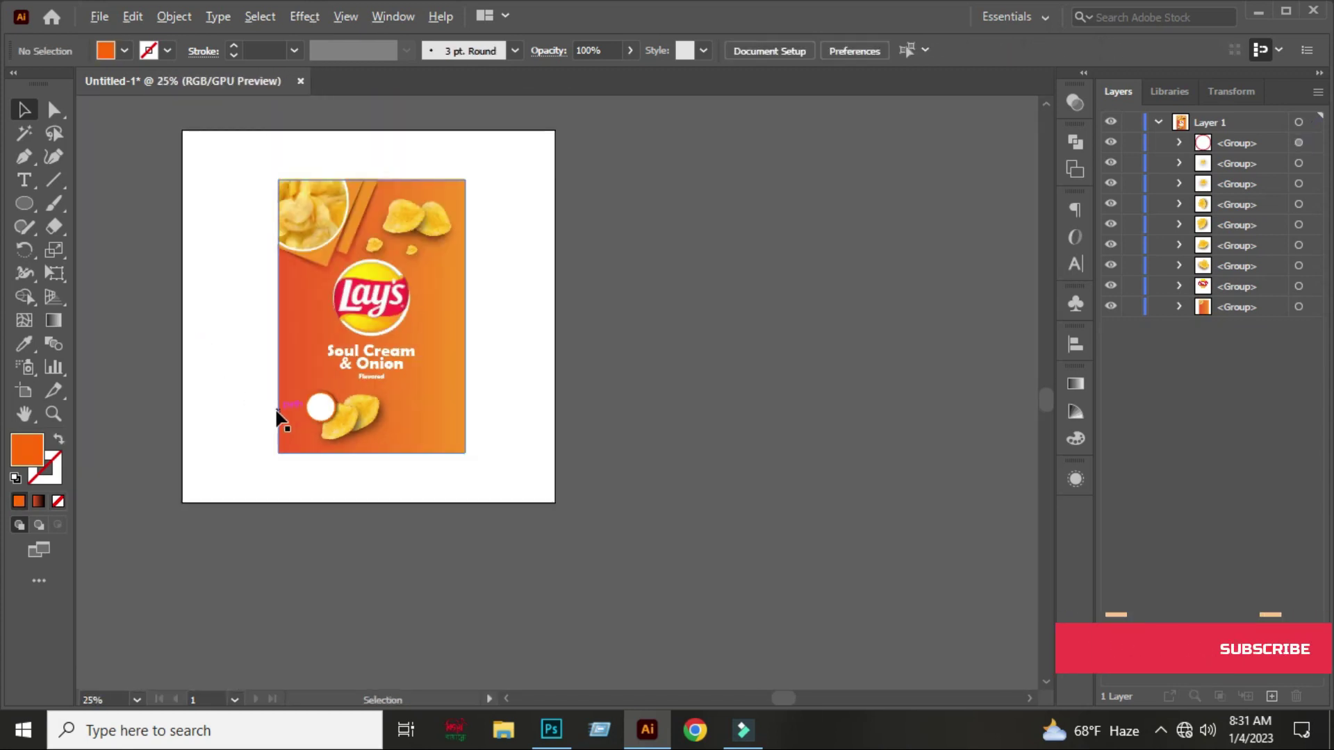
pyautogui.scroll(1, 277, 417)
pyautogui.scroll(3, 277, 417)
pyautogui.click(482, 455)
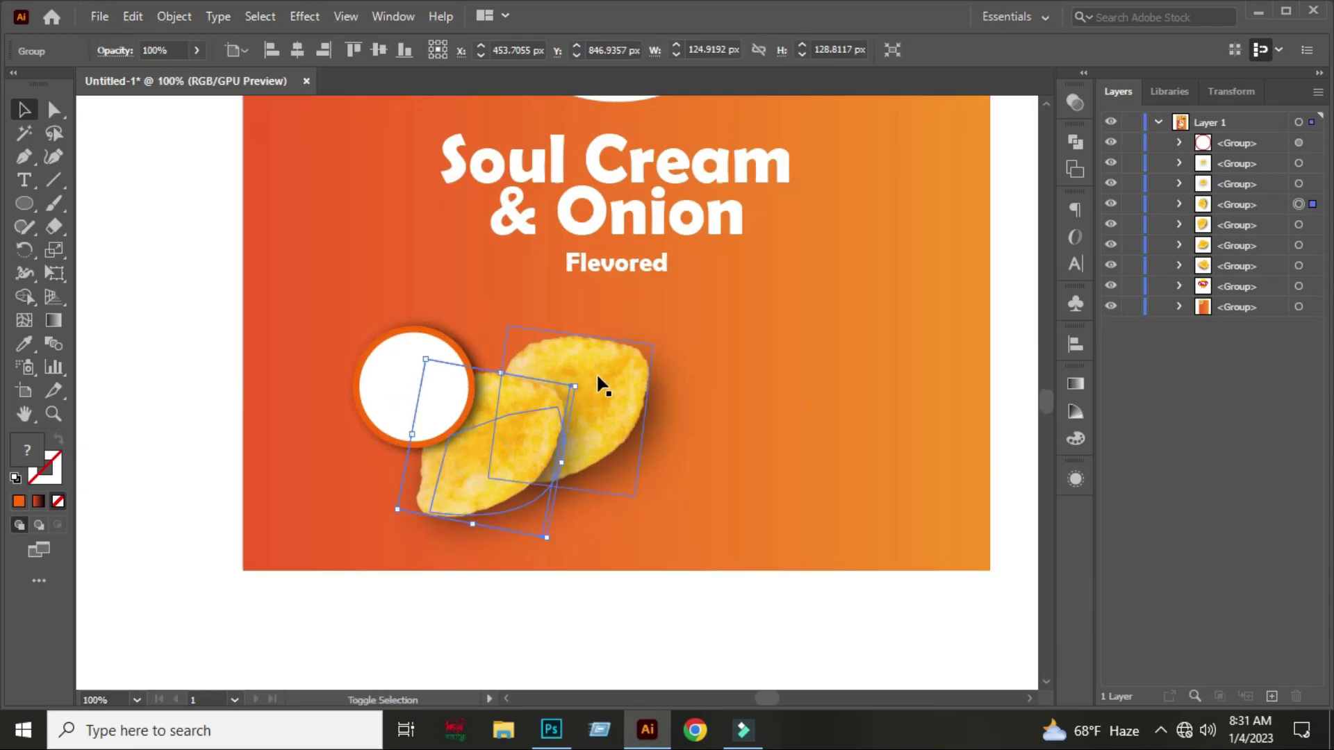
pyautogui.keyDown('shift'); pyautogui.click(598, 371); pyautogui.keyUp('shift')
pyautogui.moveTo(657, 327); pyautogui.dragTo(605, 365)
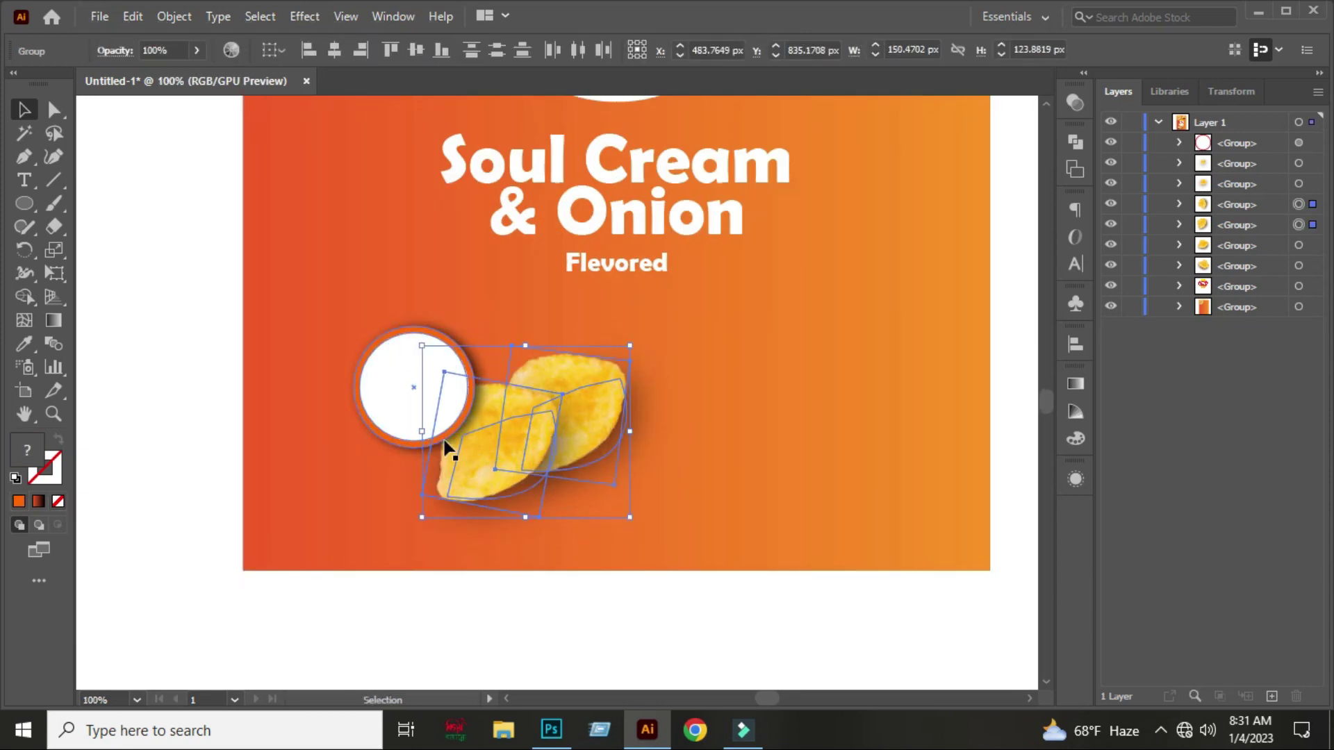
pyautogui.moveTo(427, 401); pyautogui.dragTo(378, 410)
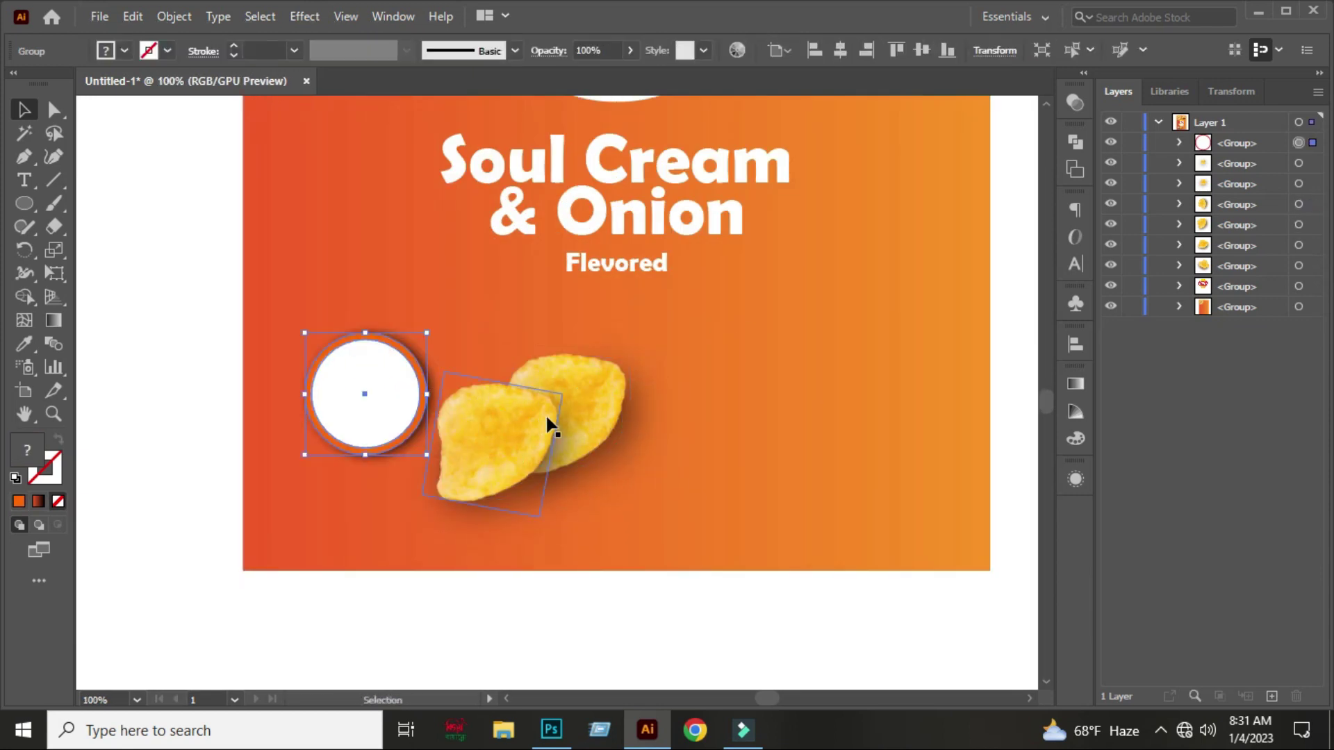
# - Group the two chips and move the group left against the badge
pyautogui.click(557, 396)
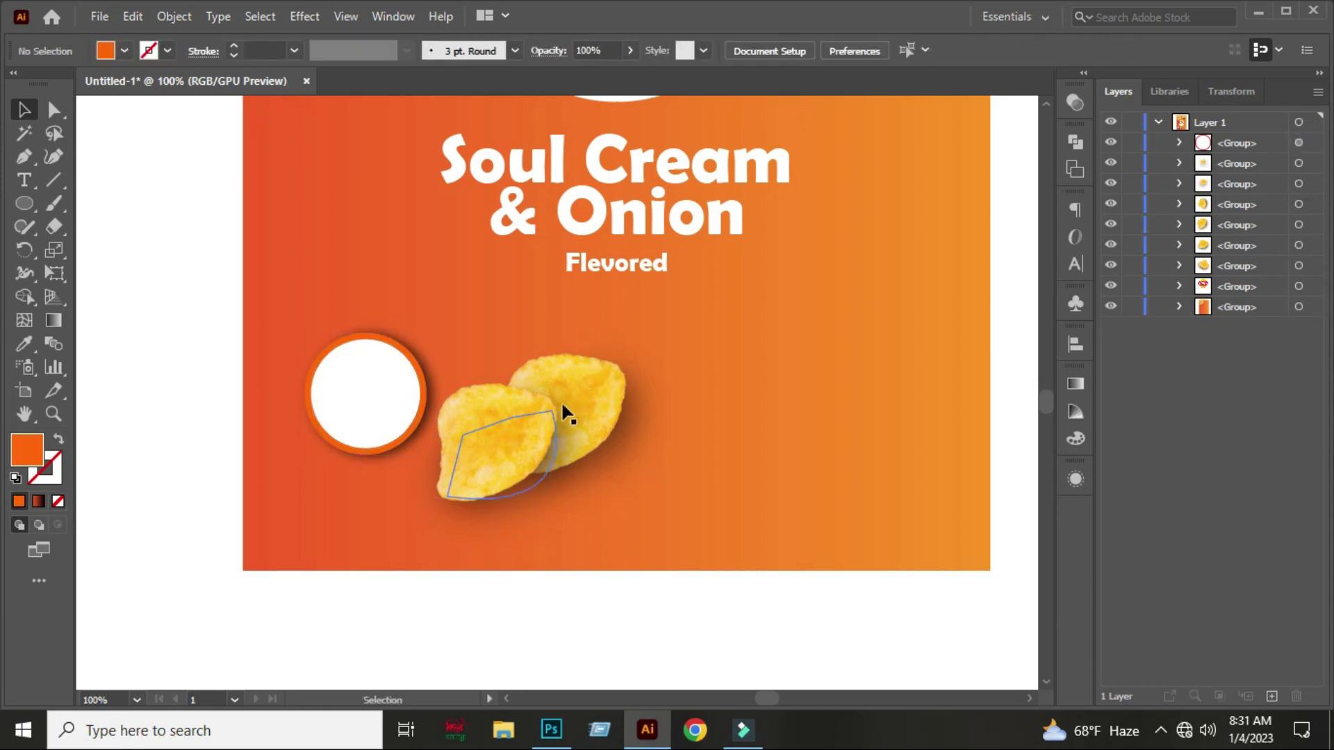
pyautogui.click(530, 597)
pyautogui.click(475, 455)
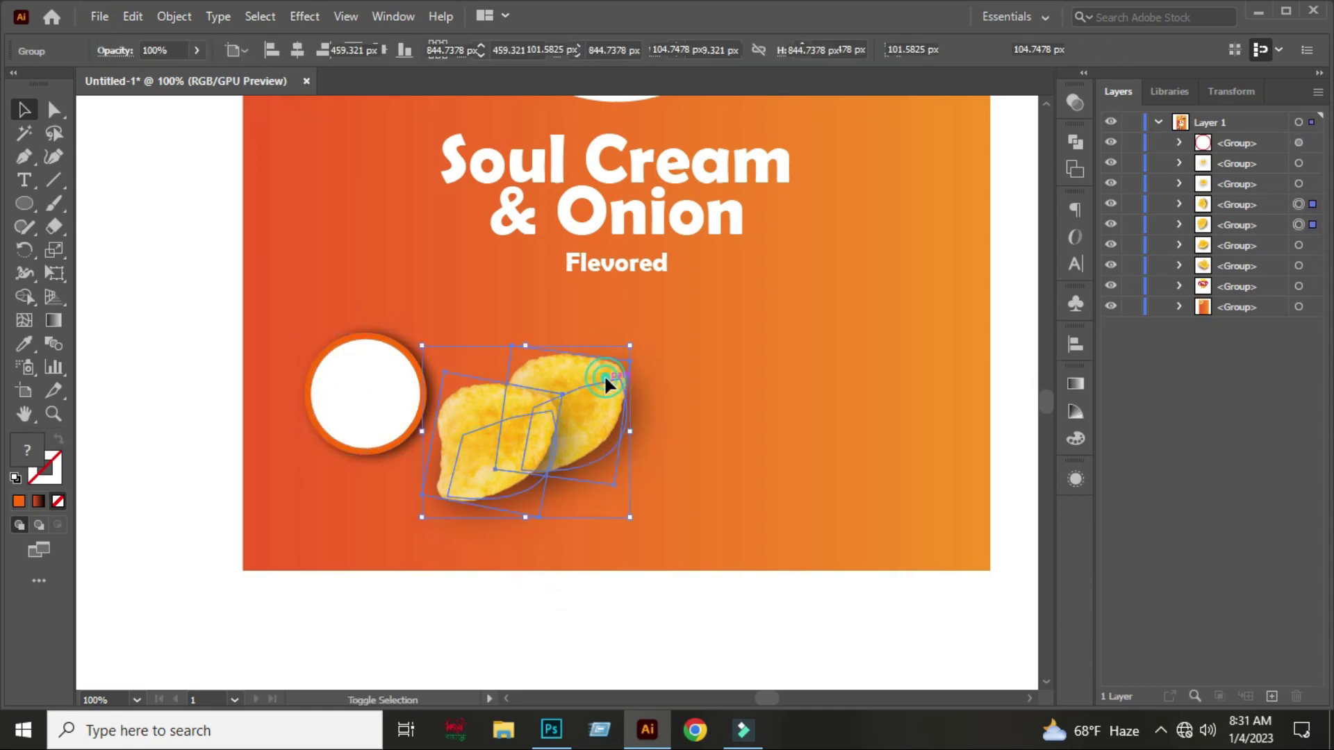
pyautogui.rightClick(606, 379)
pyautogui.click(656, 525)
pyautogui.moveTo(499, 442)
pyautogui.mouseDown()
pyautogui.moveTo(439, 447)
pyautogui.moveTo(446, 458)
pyautogui.mouseUp()
# - Move the badge and chips up together
pyautogui.click(122, 365)
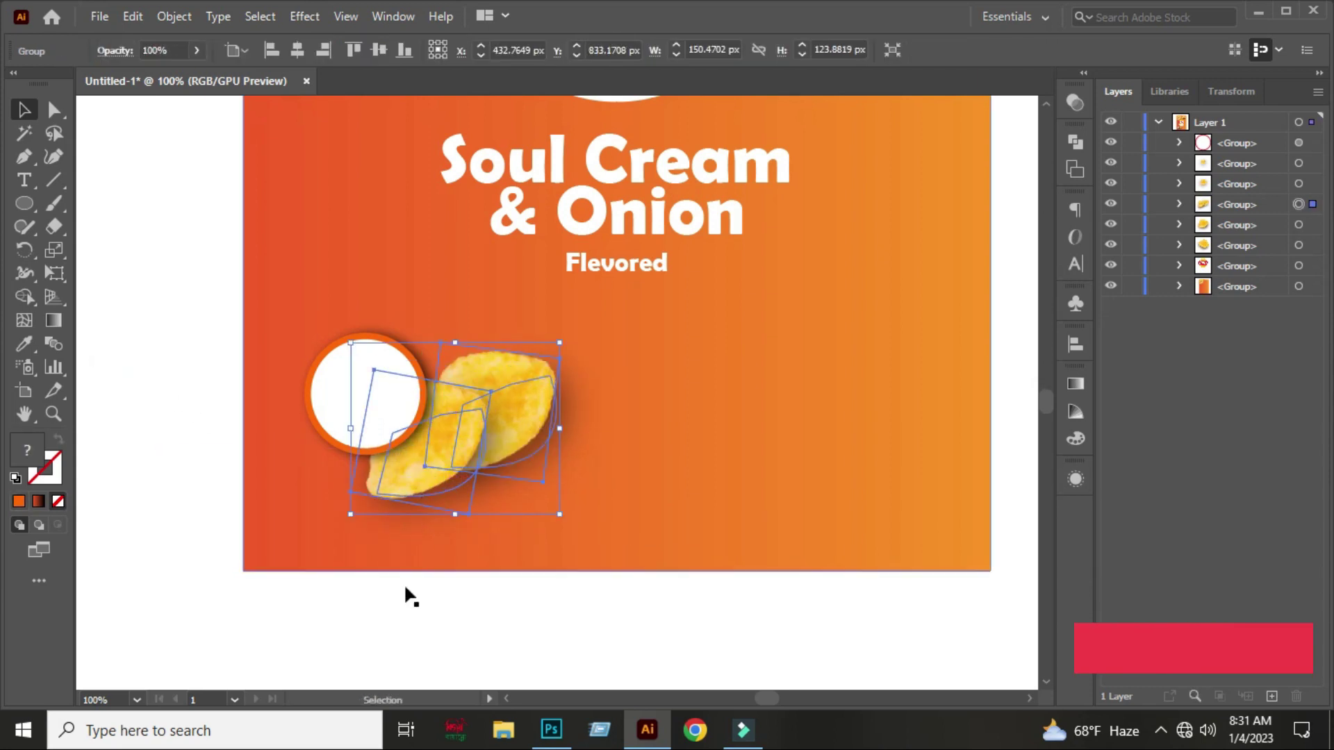
pyautogui.click(401, 633)
pyautogui.click(363, 401)
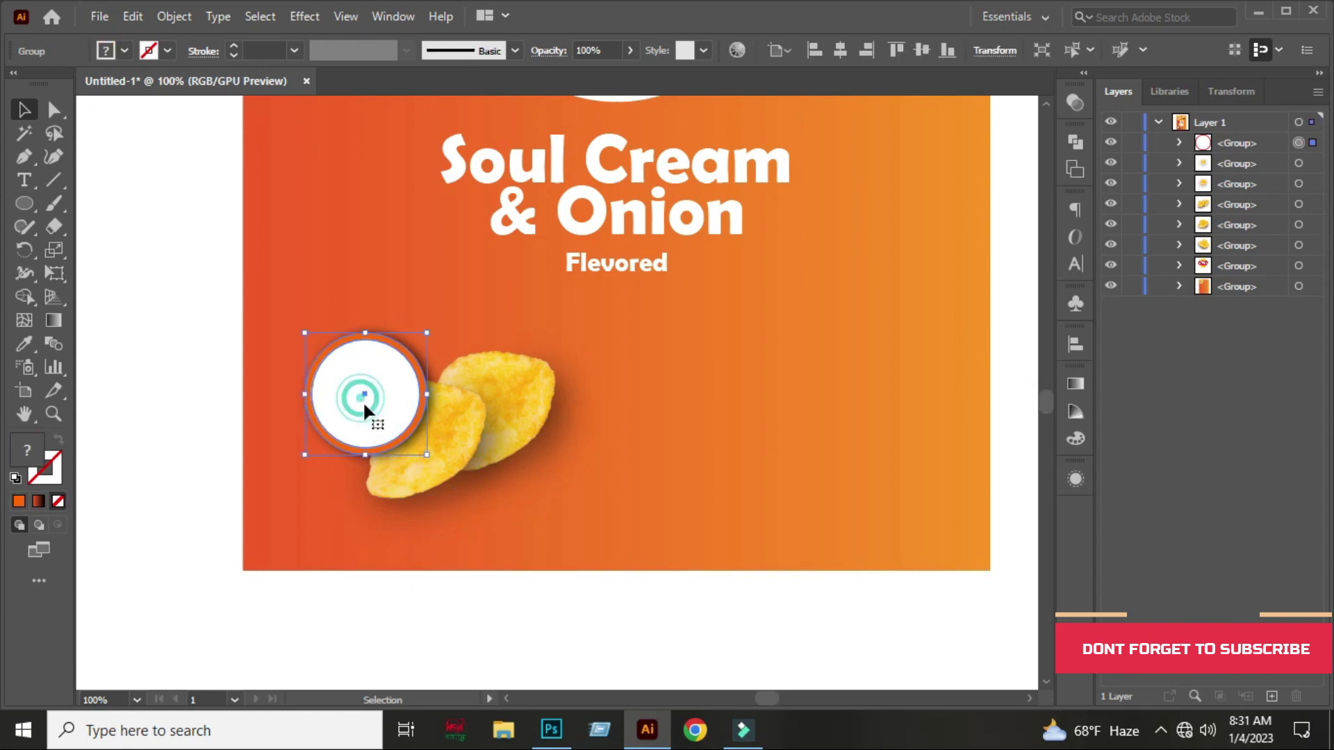
pyautogui.keyDown('shift'); pyautogui.click(485, 415); pyautogui.keyUp('shift')
pyautogui.moveTo(482, 410); pyautogui.dragTo(490, 381)
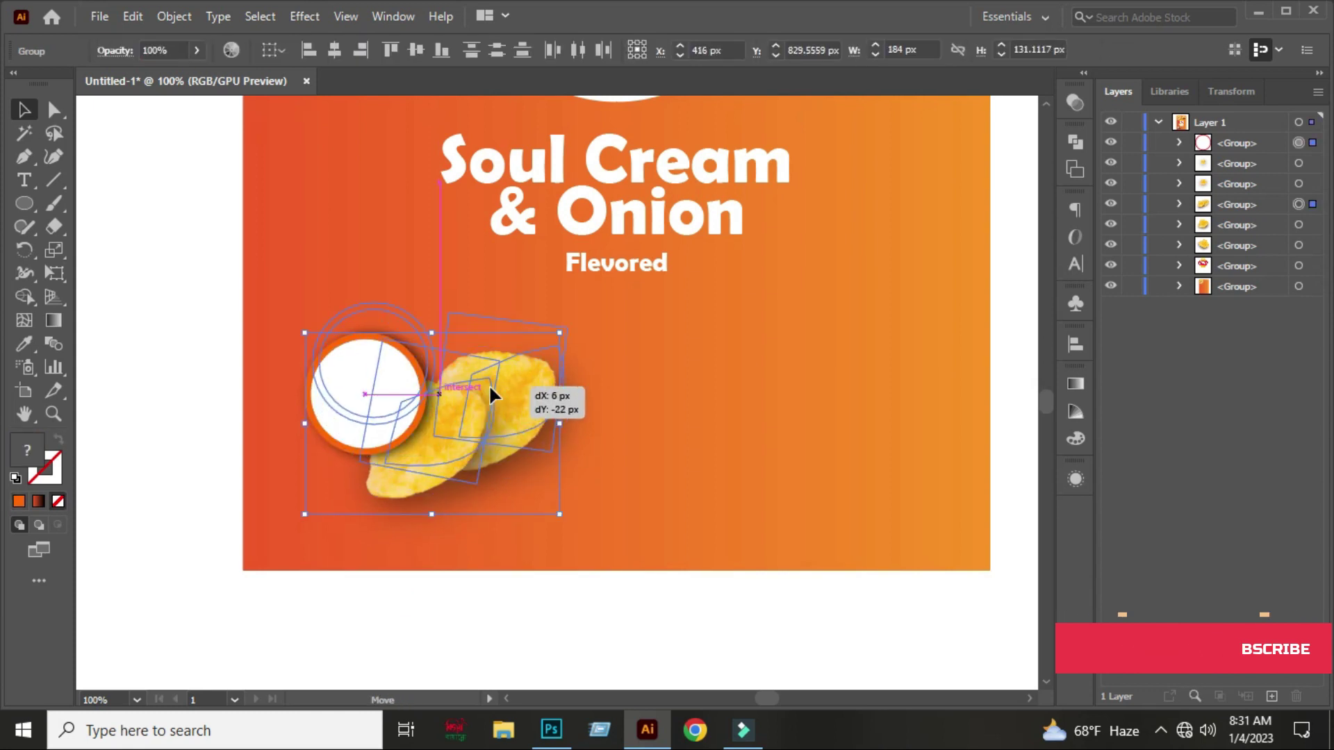
pyautogui.click(193, 357)
# - Pan the view to show the full Lay's logo
pyautogui.scroll(-2, 194, 355)
pyautogui.scroll(-2, 194, 355)
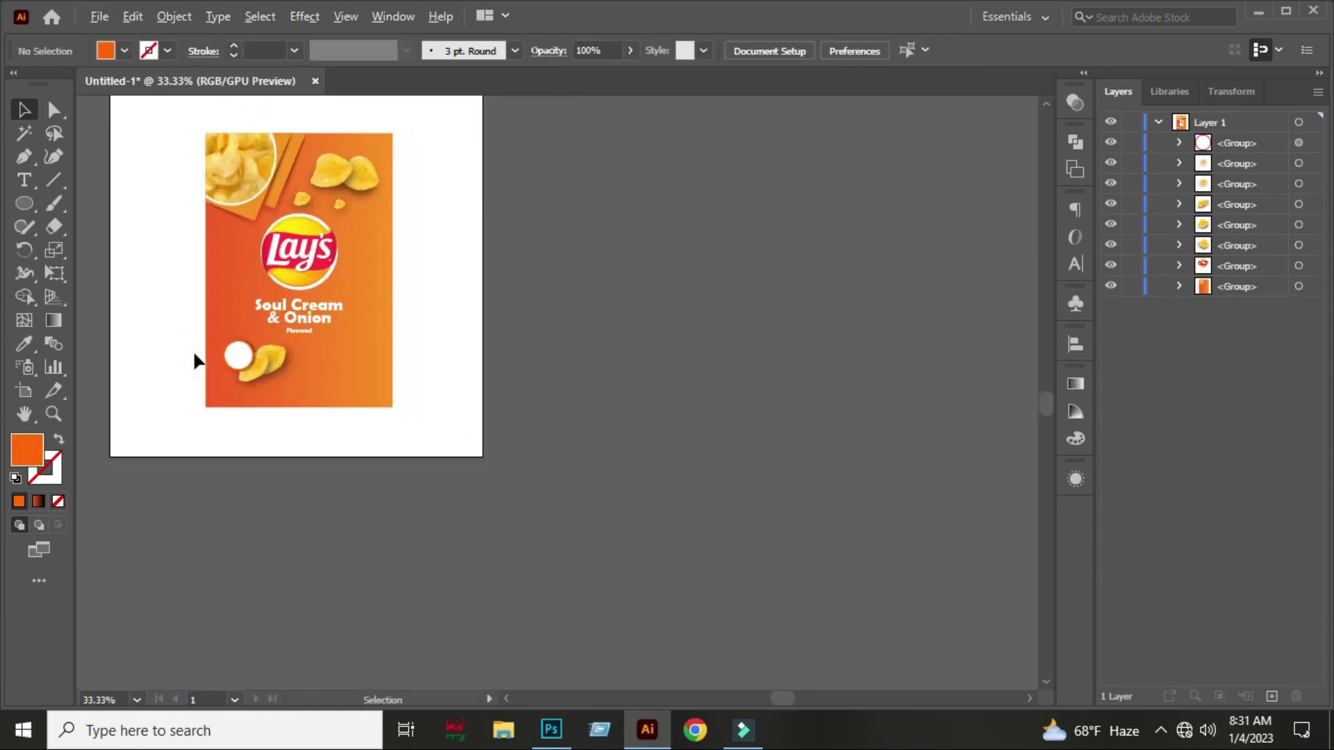
pyautogui.scroll(-1, 194, 350)
pyautogui.scroll(2, 194, 351)
pyautogui.scroll(2, 206, 348)
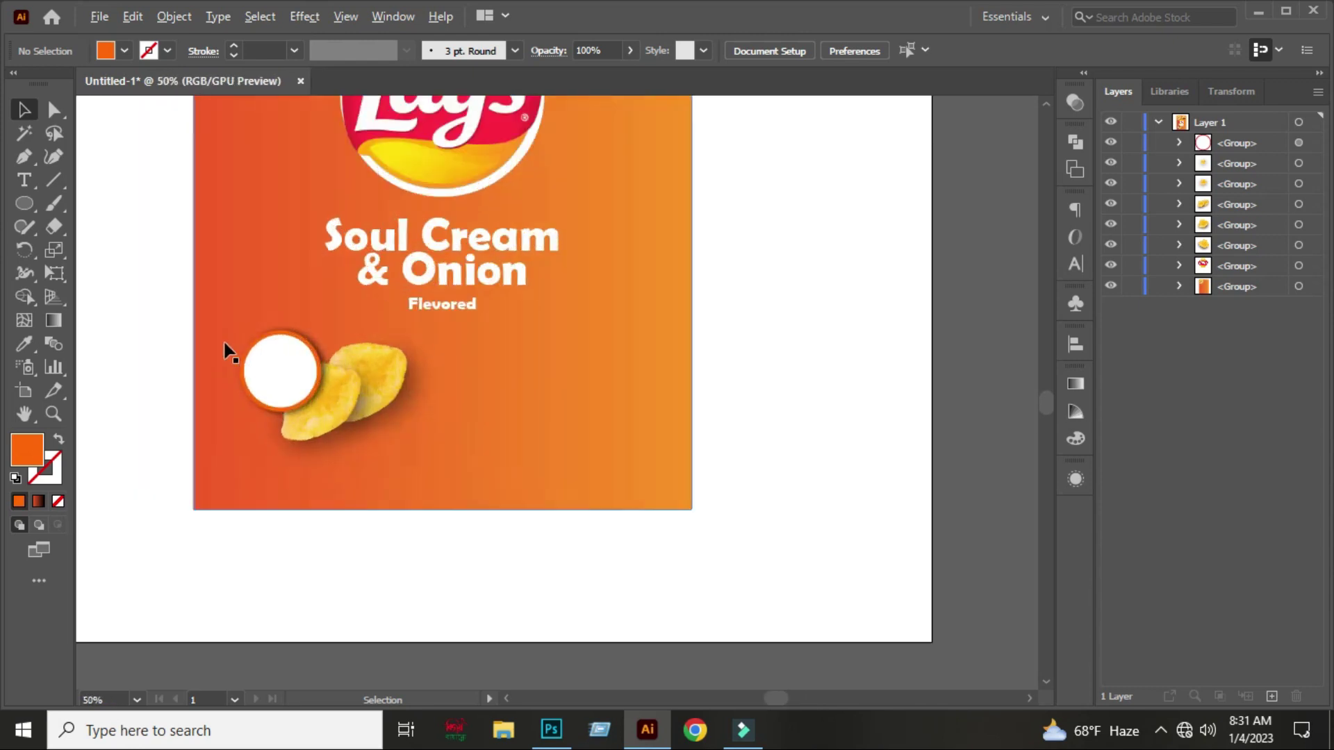
pyautogui.moveTo(395, 578); pyautogui.dragTo(434, 630)
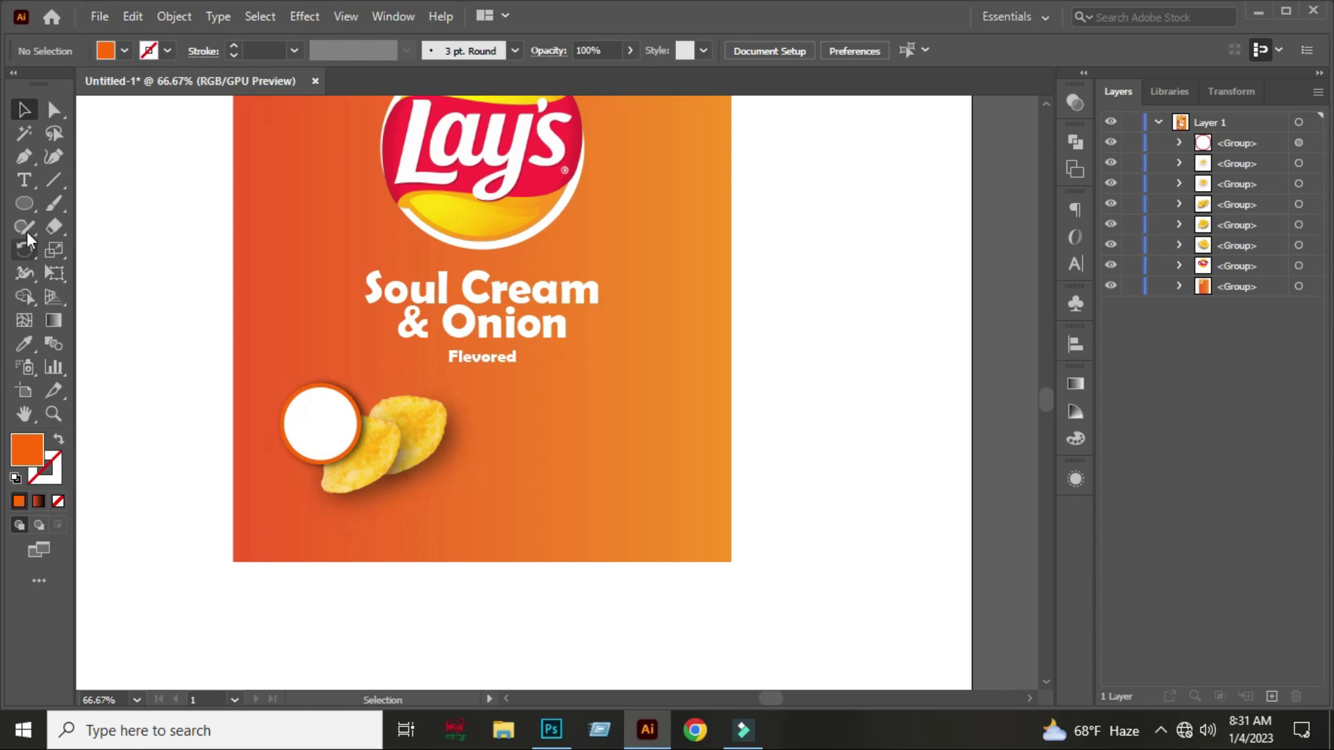
# - Add the text 'POTATO SHIPS' below the chips
pyautogui.click(24, 180)
pyautogui.click(282, 524)
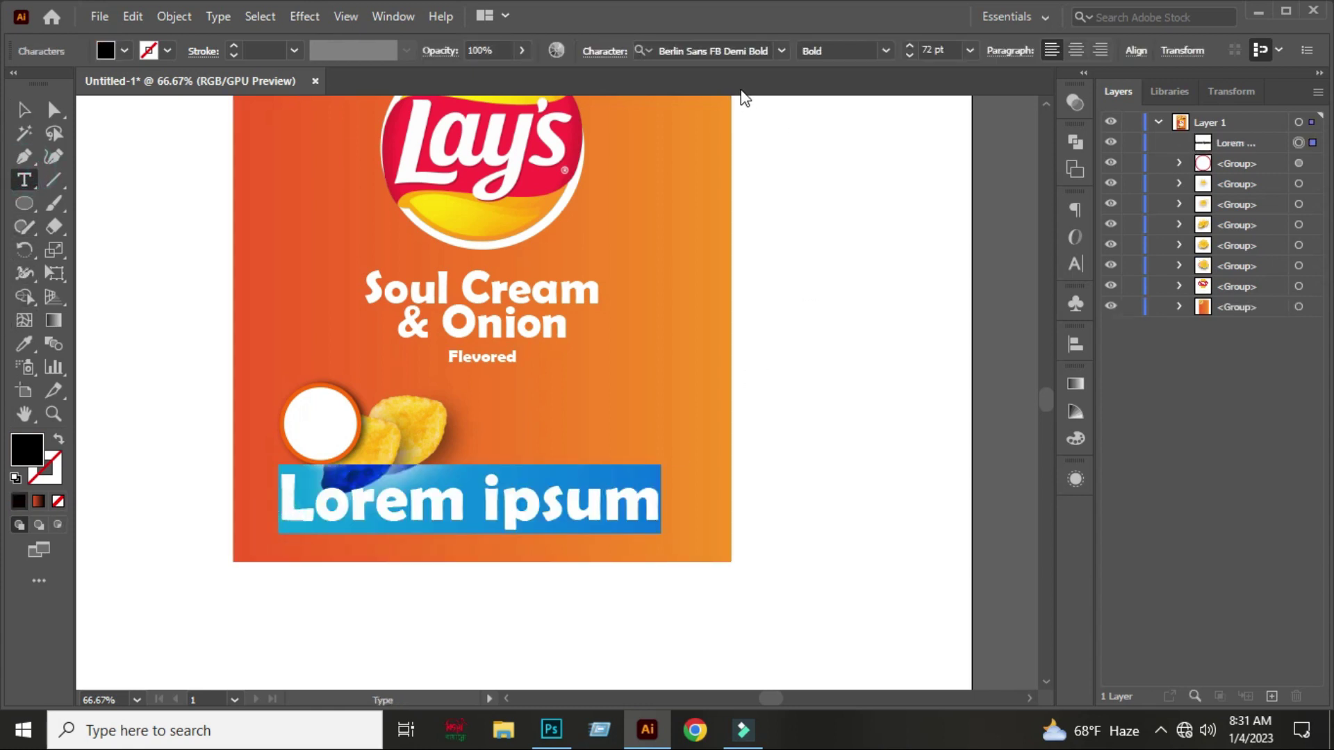
pyautogui.write('Po')
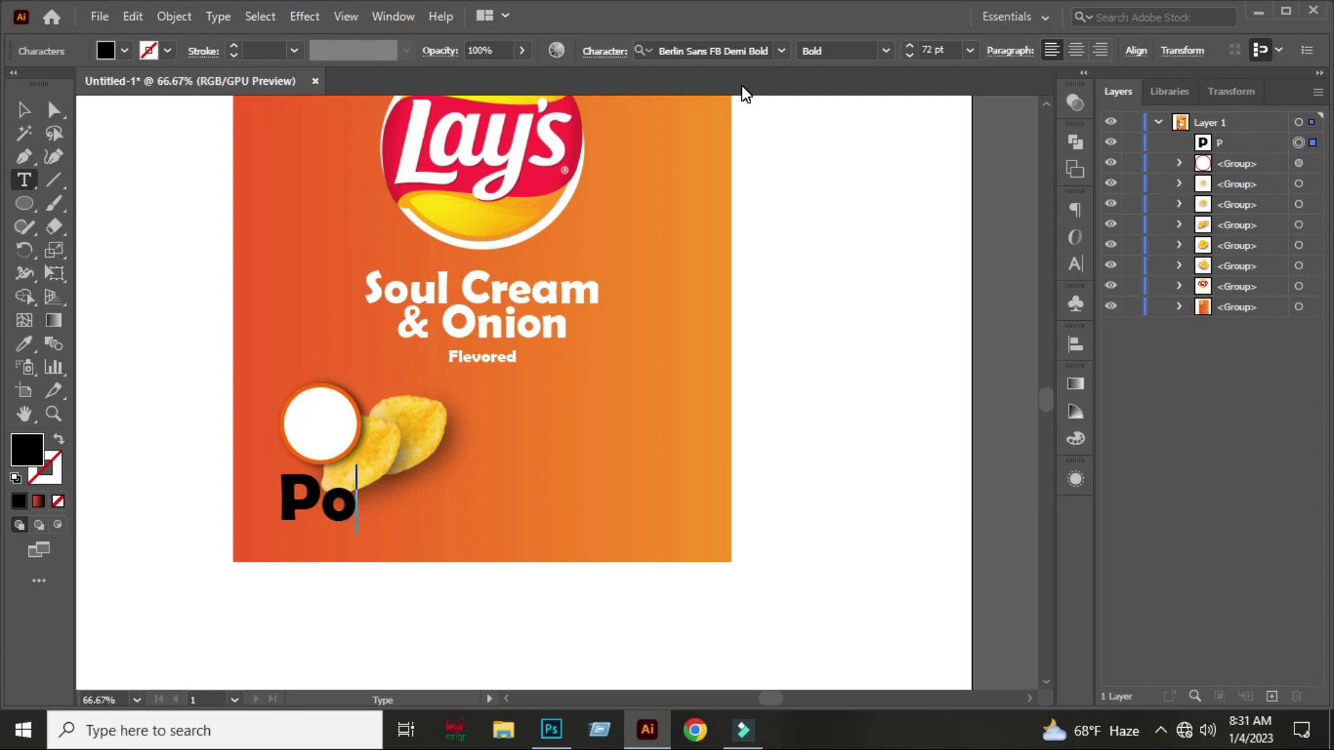
pyautogui.press('BackSpace')
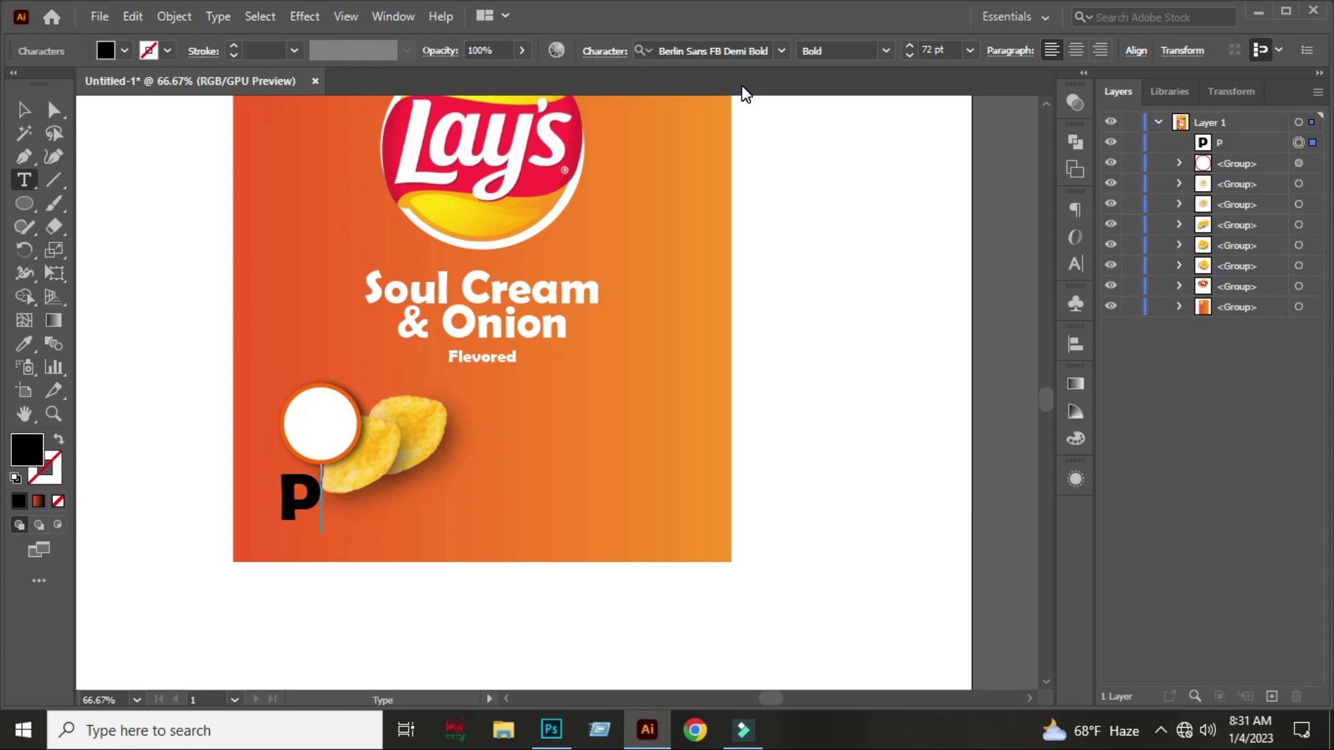
pyautogui.write('OTATO ')
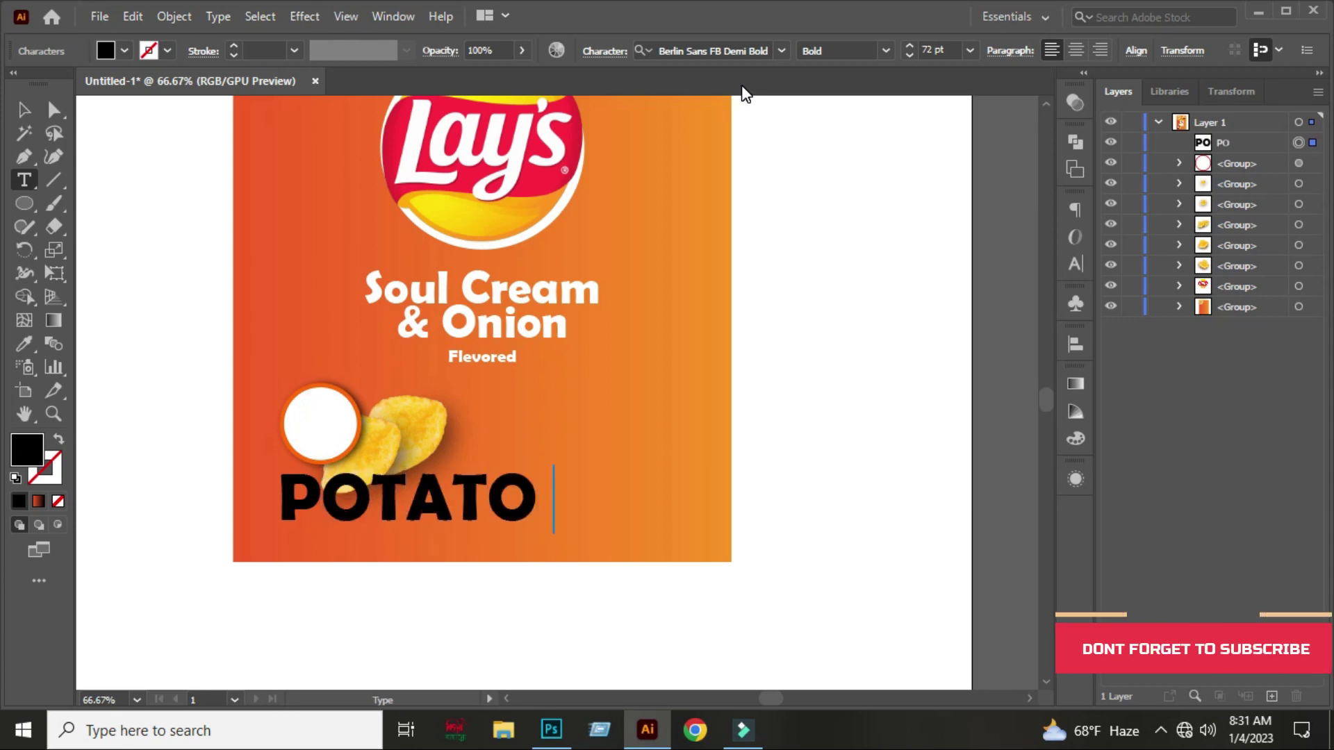
pyautogui.write('SHIPS')
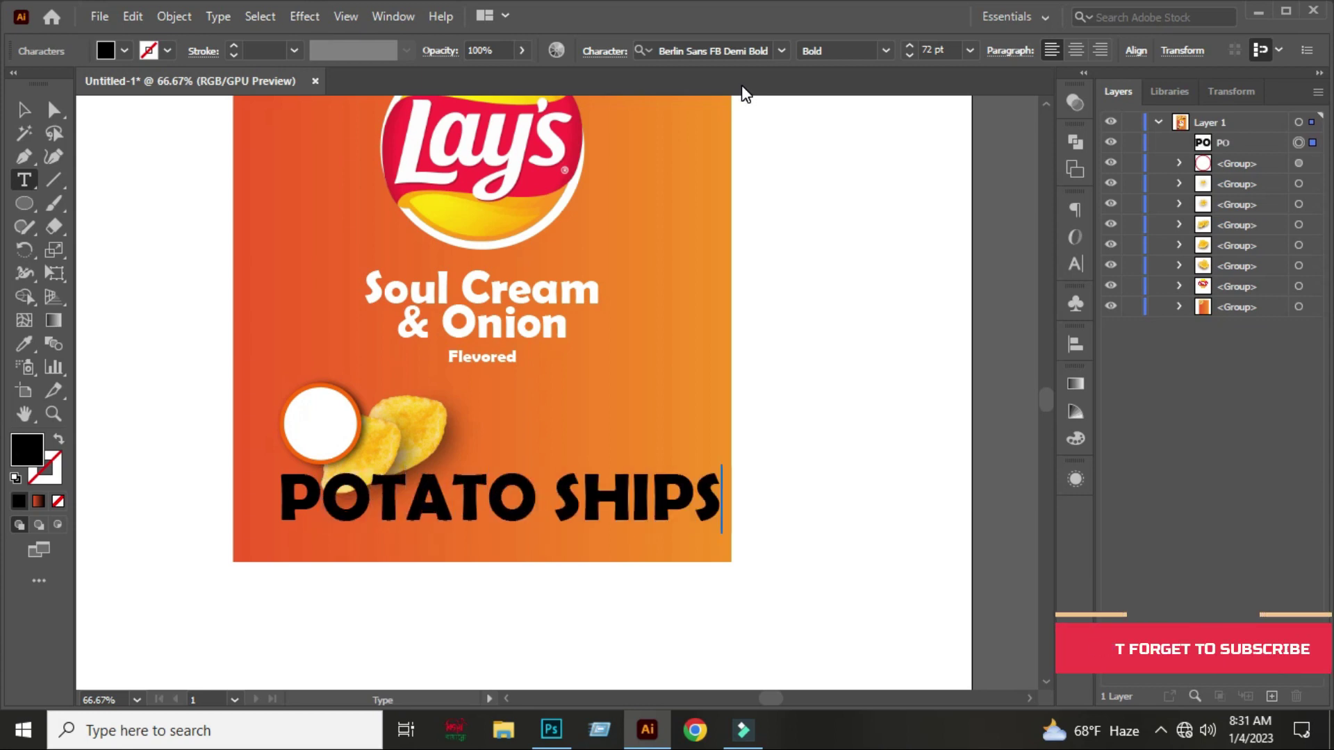
# - Set POTATO SHIPS in Bernard MT Condensed and shrink it into a bottom-left label
pyautogui.click(24, 110)
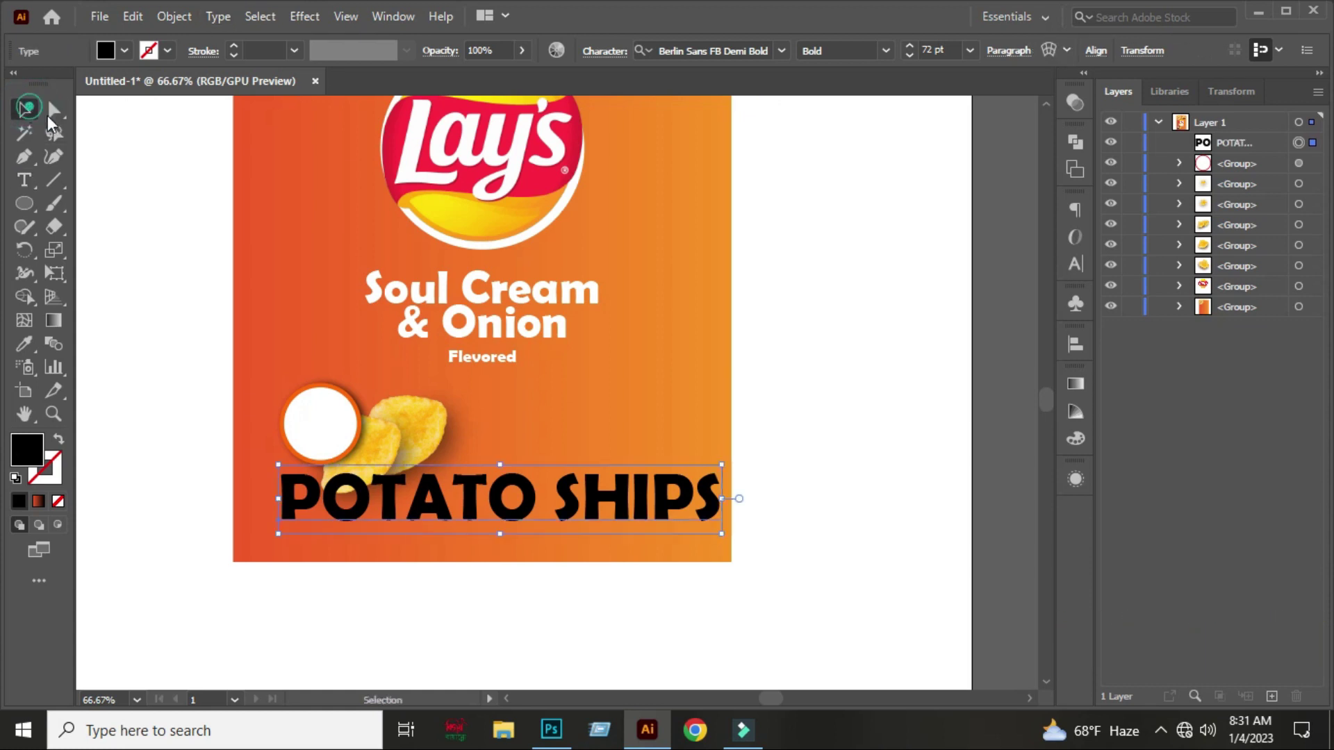
pyautogui.click(781, 51)
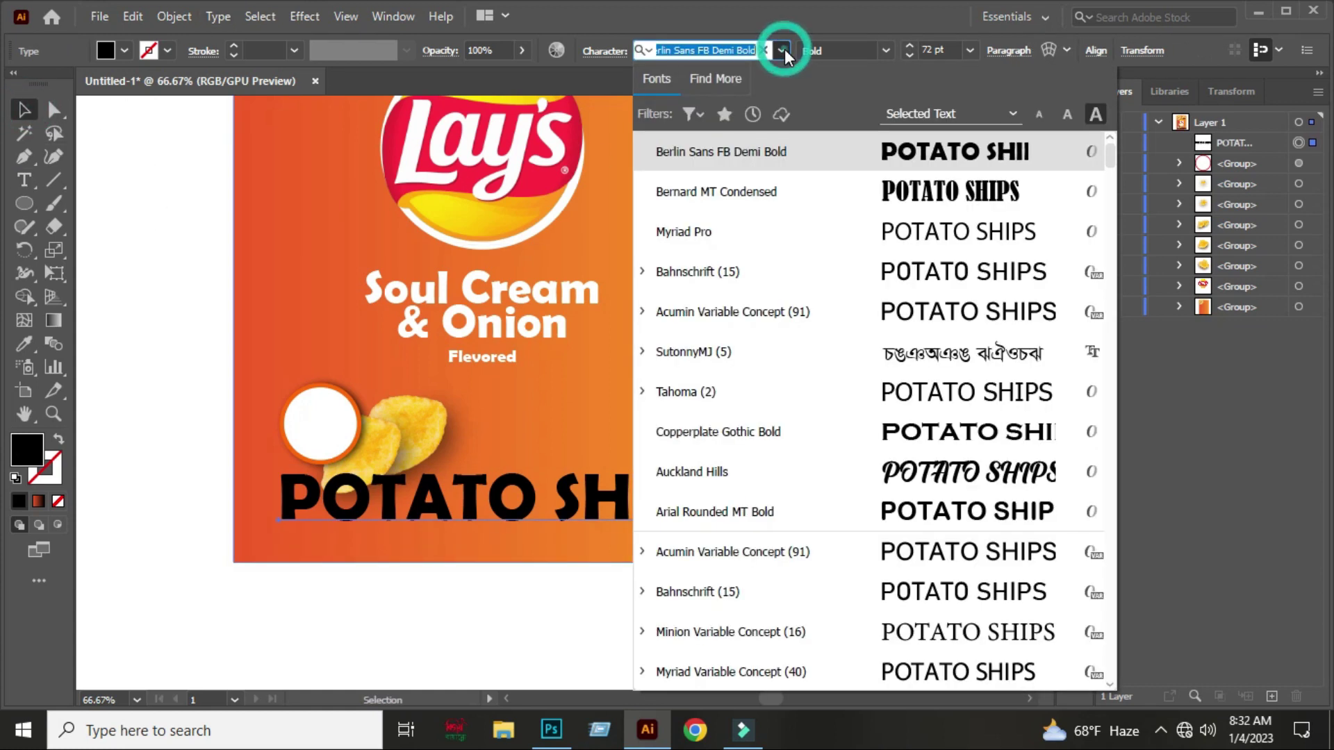
pyautogui.click(931, 186)
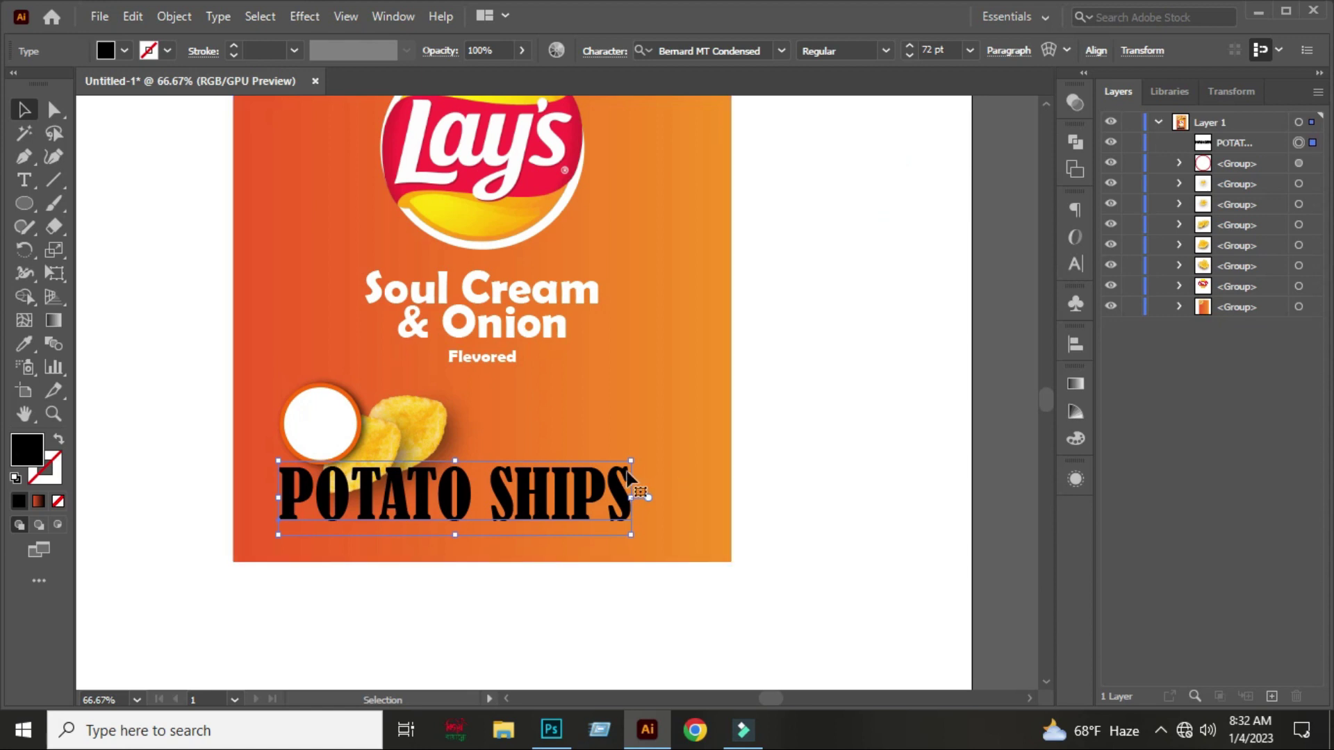
pyautogui.moveTo(630, 462)
pyautogui.mouseDown()
pyautogui.moveTo(615, 479)
pyautogui.moveTo(526, 483)
pyautogui.moveTo(346, 528)
pyautogui.mouseUp()
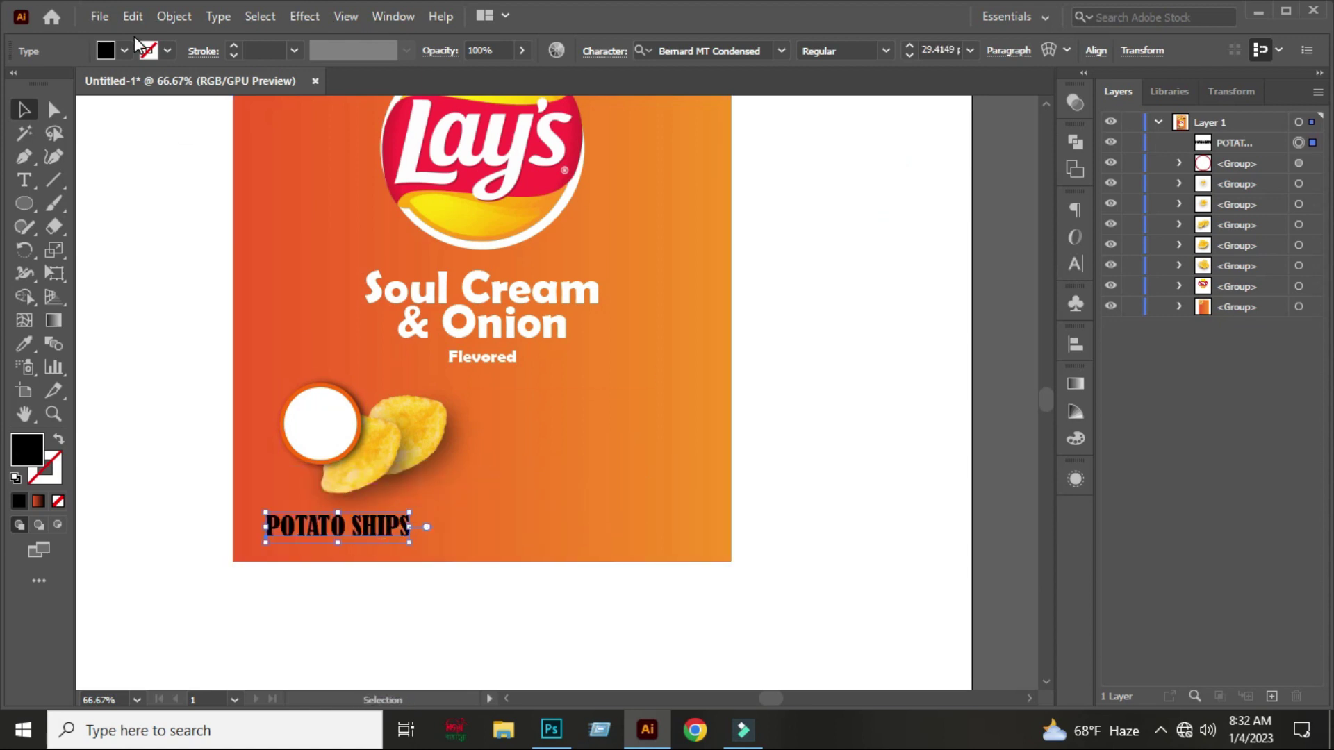
# - Make the POTATO SHIPS text white
pyautogui.click(38, 86)
pyautogui.click(163, 325)
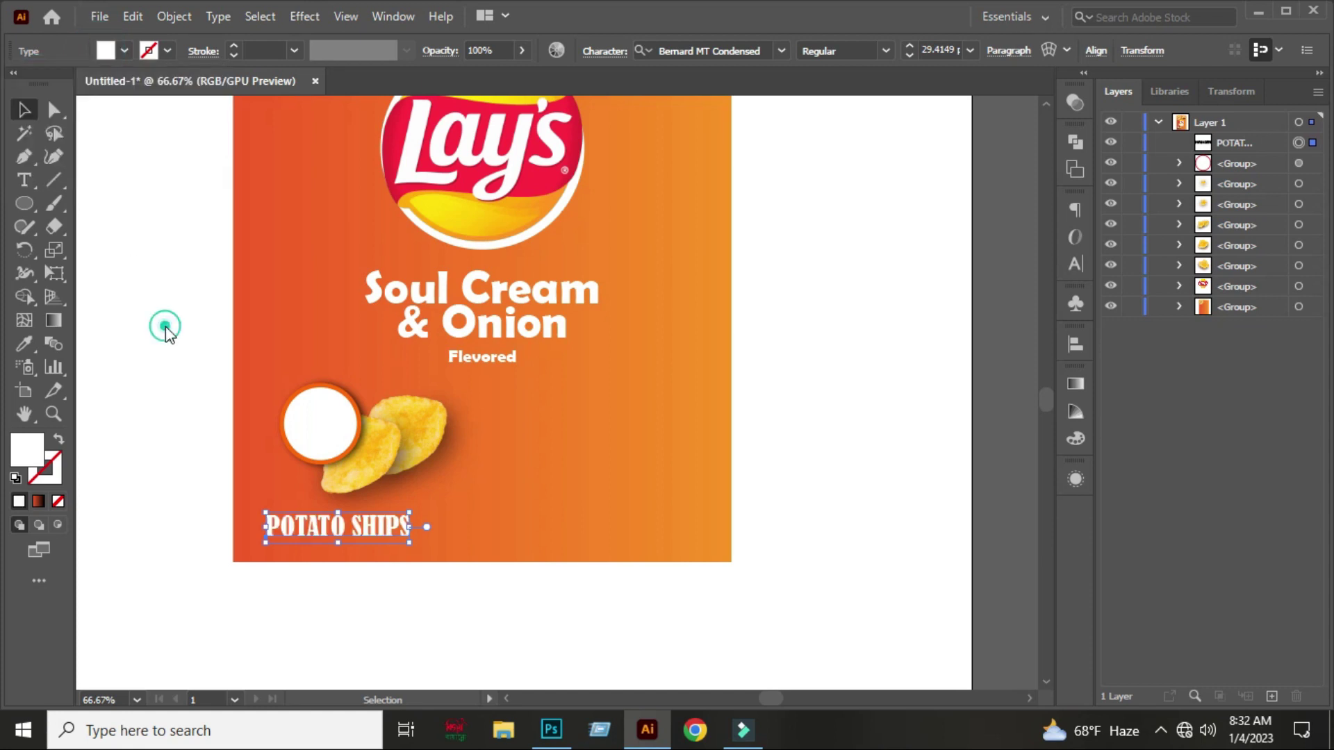
pyautogui.scroll(2, 240, 503)
pyautogui.scroll(1, 240, 503)
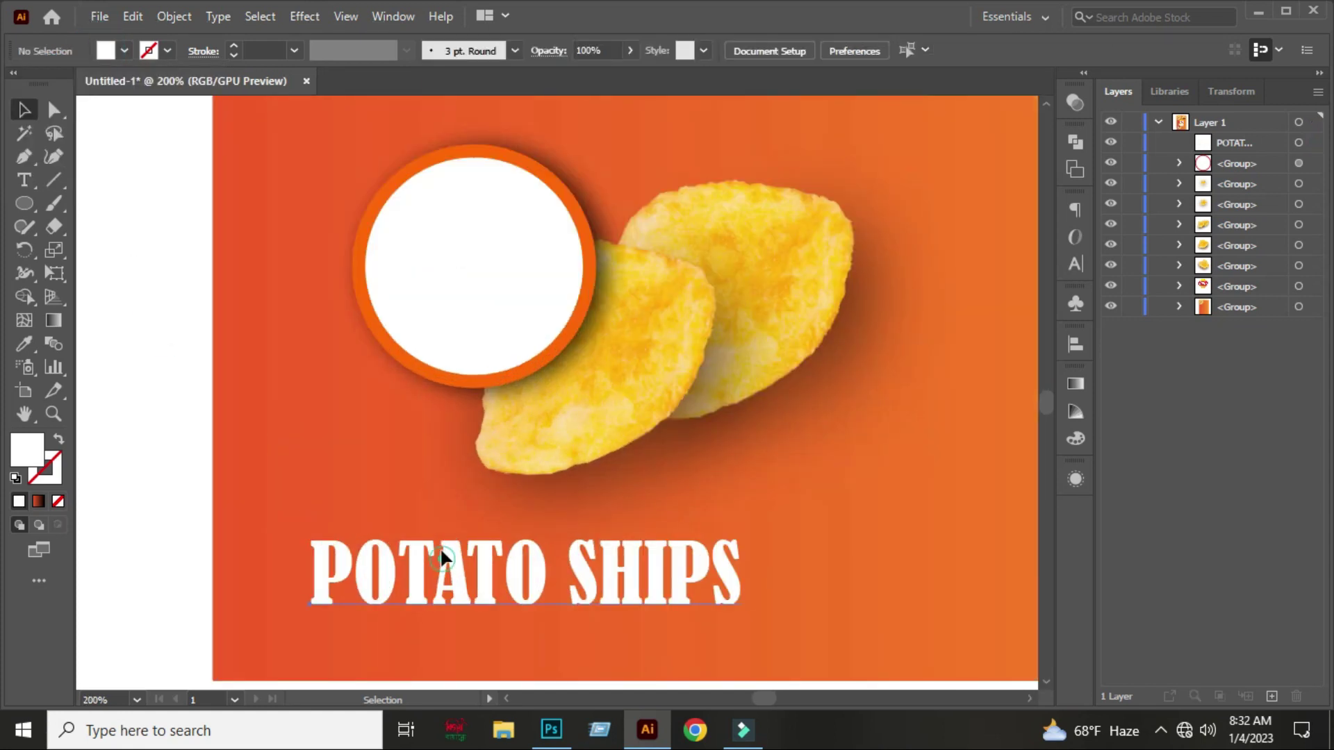
# - Shift the POTATO SHIPS label slightly to the right
pyautogui.click(440, 556)
pyautogui.scroll(-2, 439, 556)
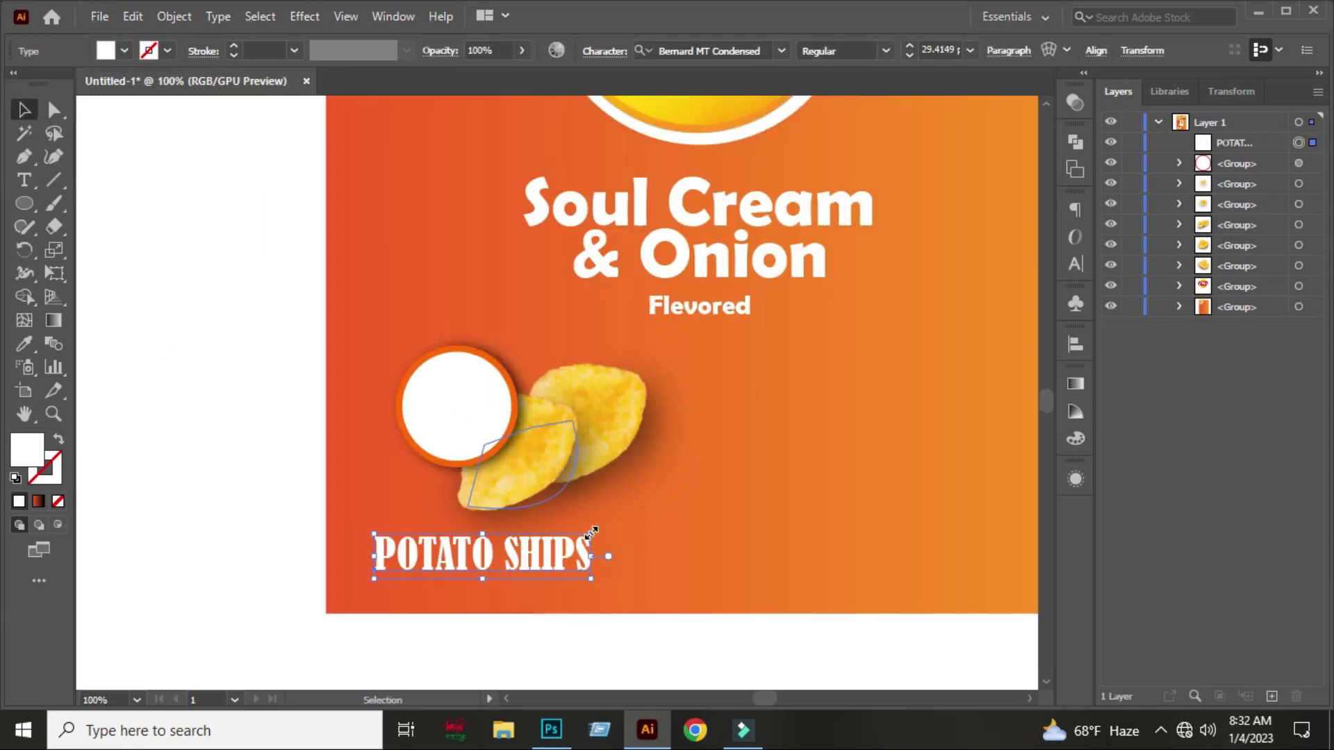
pyautogui.moveTo(563, 544); pyautogui.dragTo(577, 546)
pyautogui.scroll(-3, 576, 546)
pyautogui.click(422, 477)
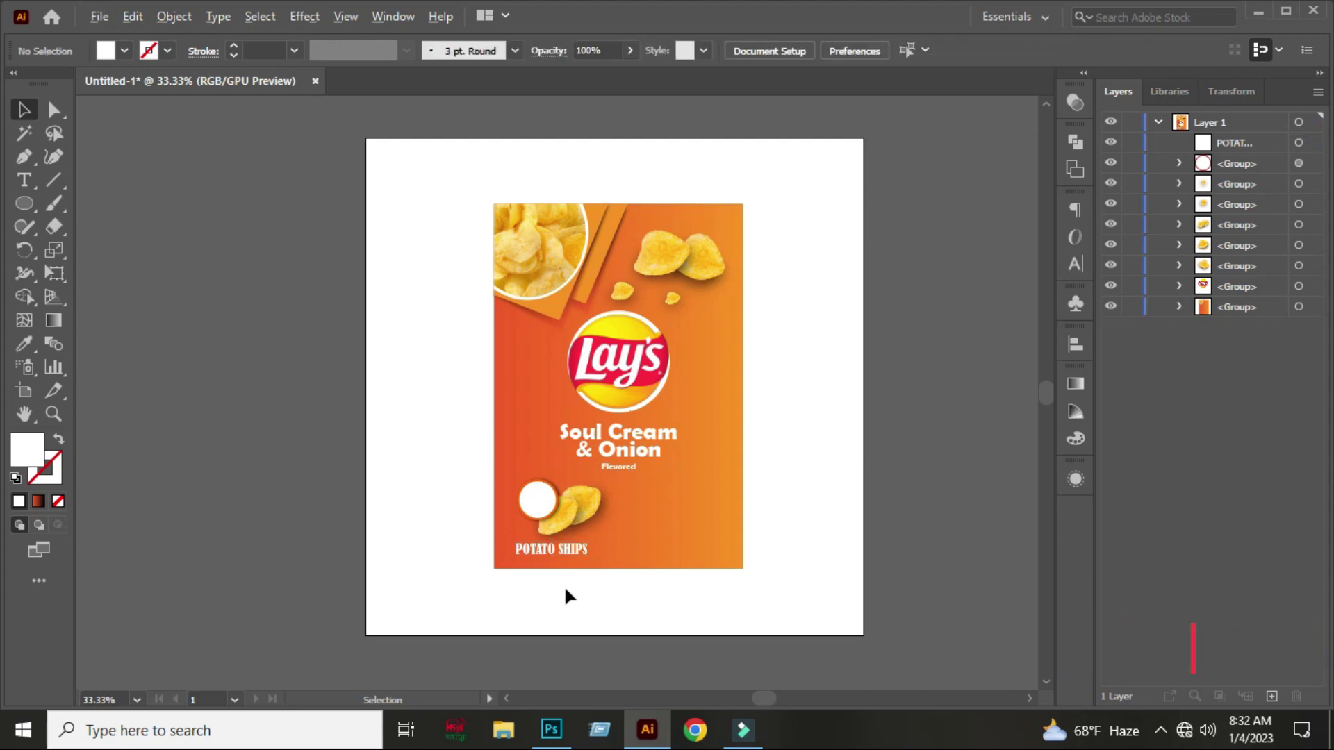
pyautogui.scroll(3, 564, 590)
pyautogui.scroll(1, 560, 565)
# - Set POTATO SHIPS in Arial Rounded MT Bold and shrink it around its centre
pyautogui.click(512, 475)
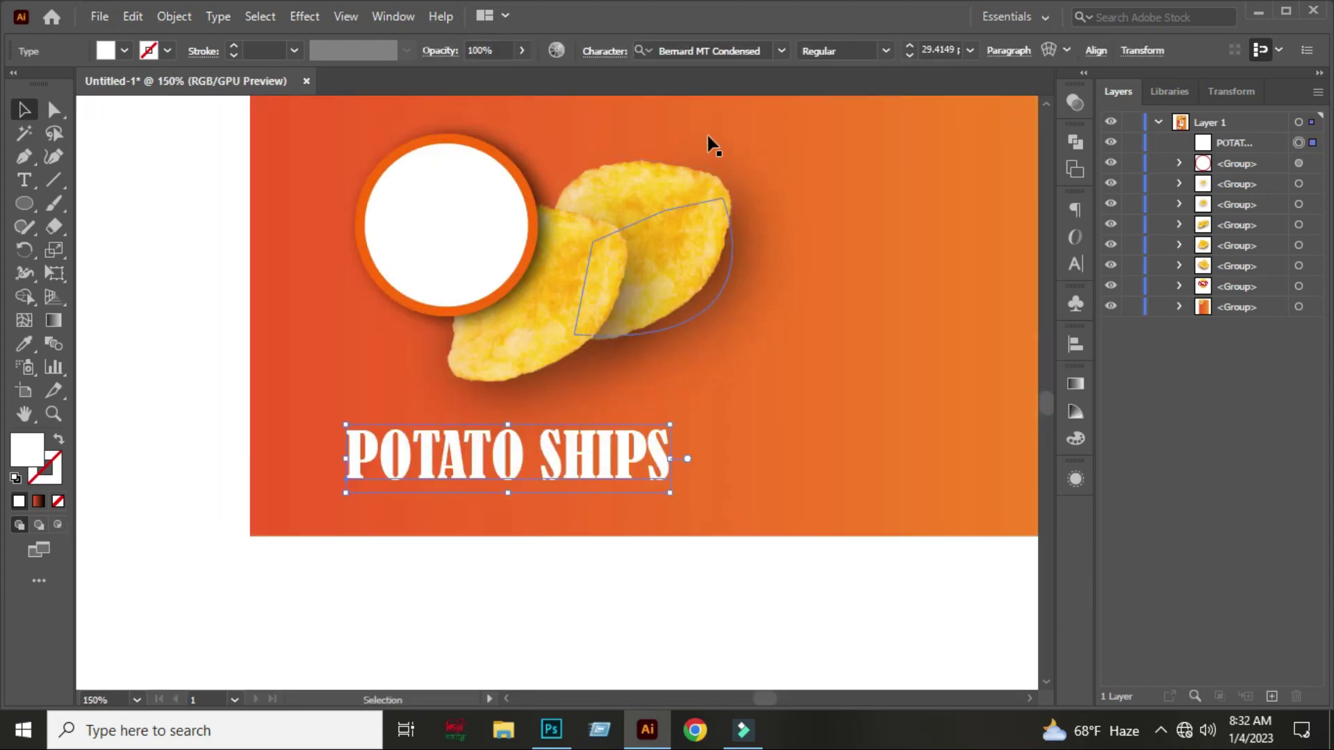
pyautogui.click(782, 51)
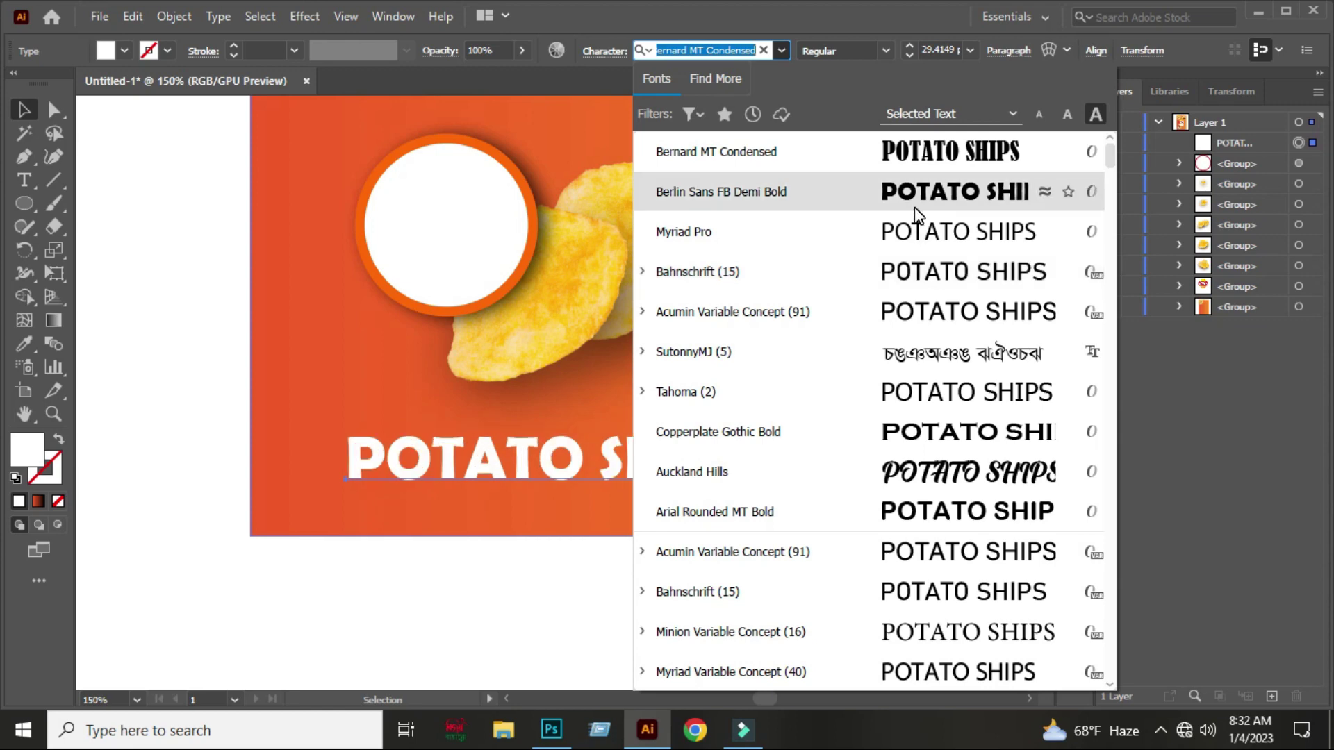
pyautogui.scroll(-1, 917, 236)
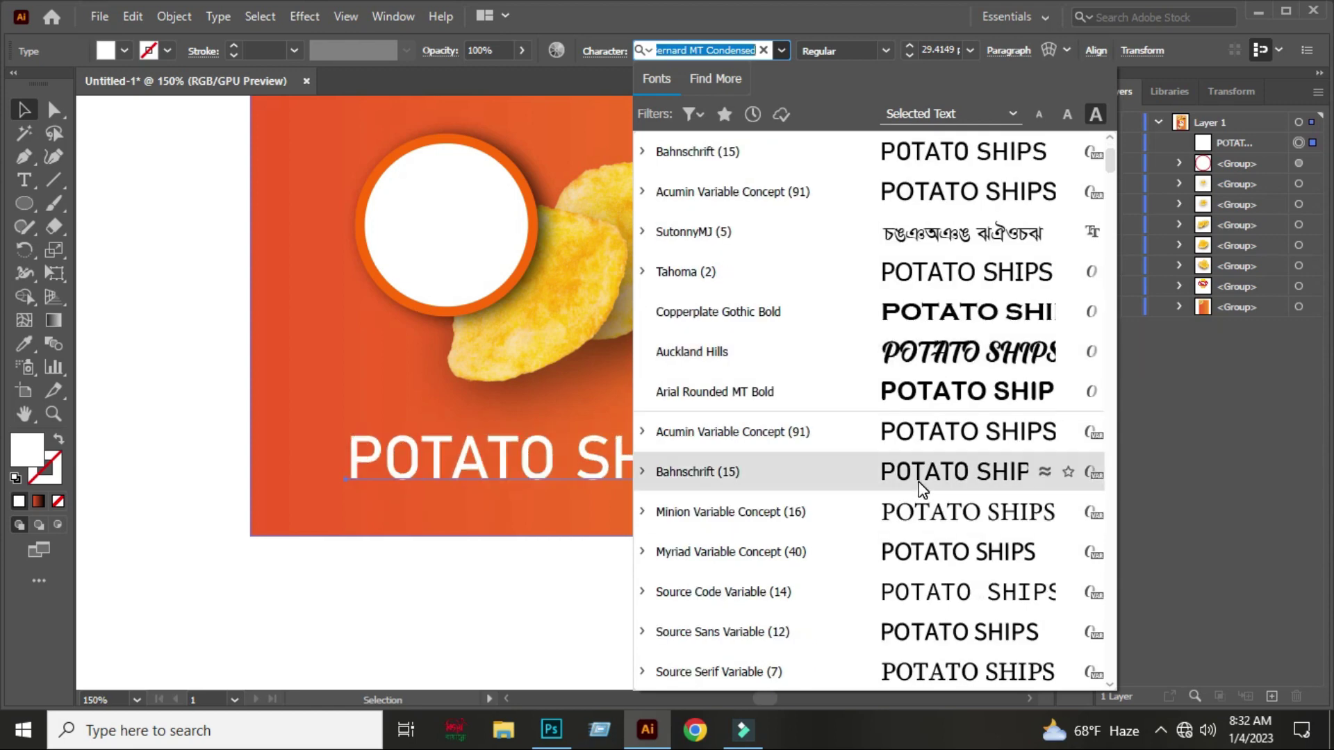
pyautogui.click(936, 408)
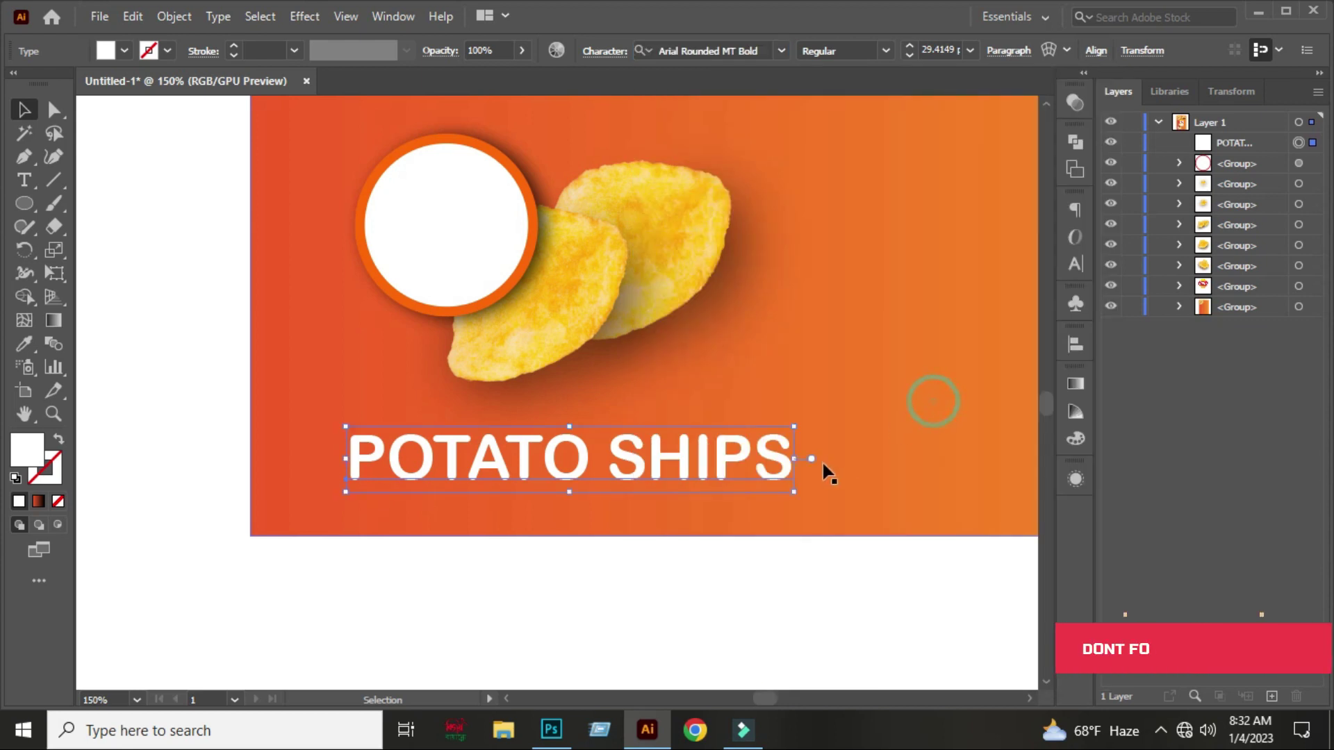
pyautogui.moveTo(796, 435)
pyautogui.mouseDown()
pyautogui.moveTo(610, 455)
pyautogui.moveTo(617, 468)
pyautogui.mouseUp()
pyautogui.click(445, 556)
pyautogui.scroll(-4, 442, 552)
pyautogui.scroll(2, 442, 552)
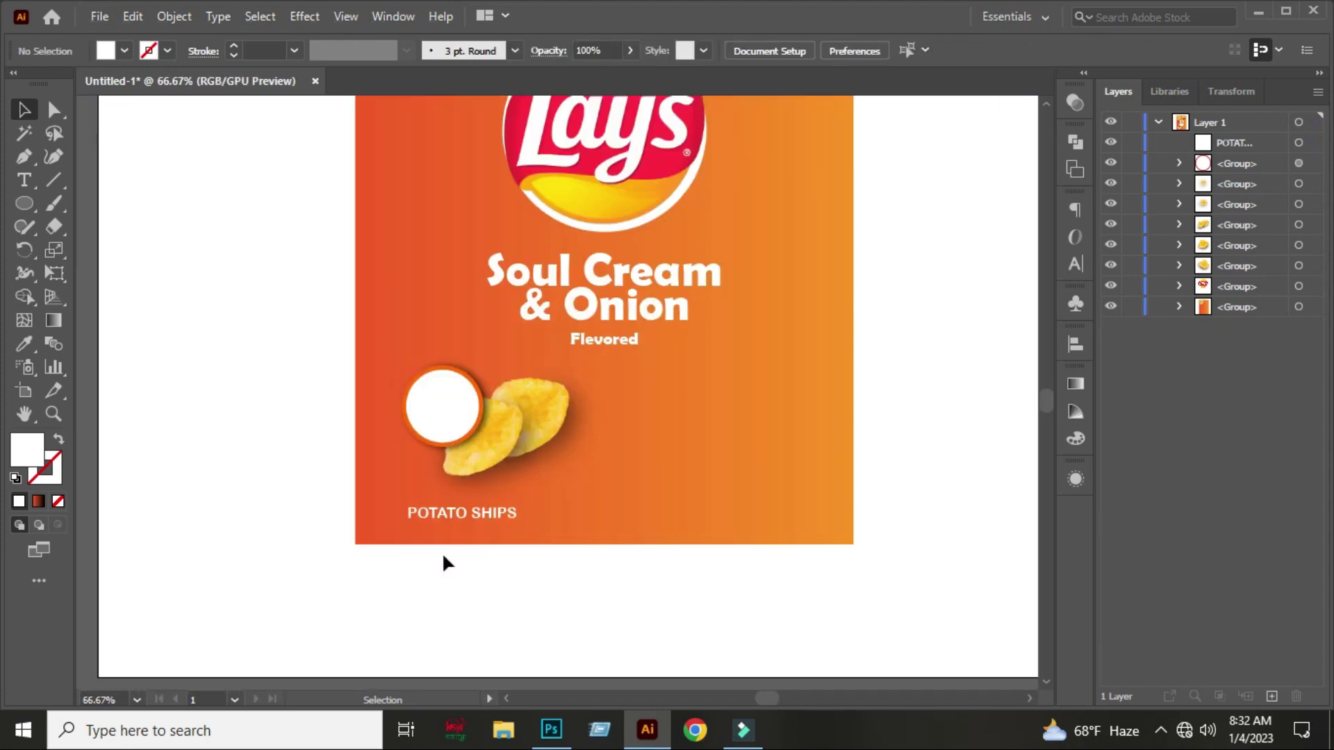
pyautogui.scroll(-1, 445, 552)
pyautogui.scroll(2, 549, 566)
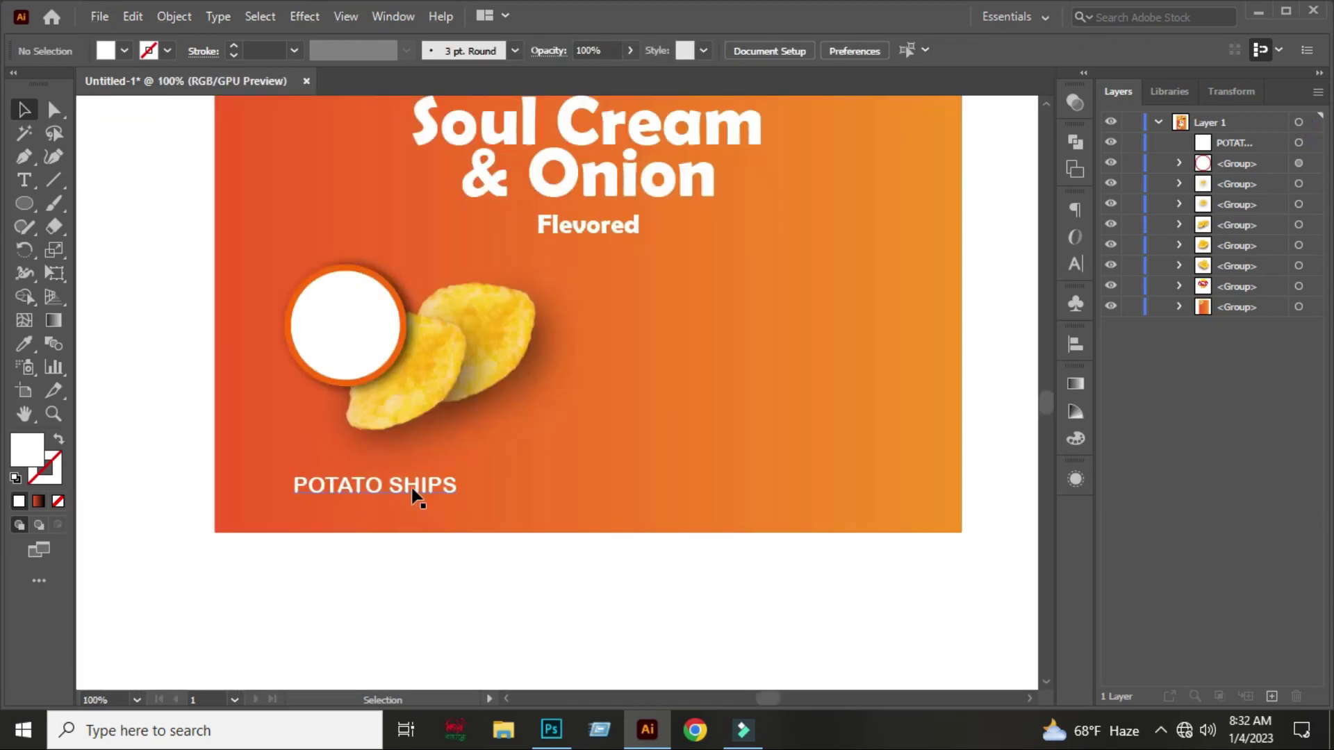
# - Copy the POTATO SHIPS label to the bottom right and start retyping it as 'NET WET :'
pyautogui.moveTo(411, 486); pyautogui.dragTo(752, 480)
pyautogui.press('t')
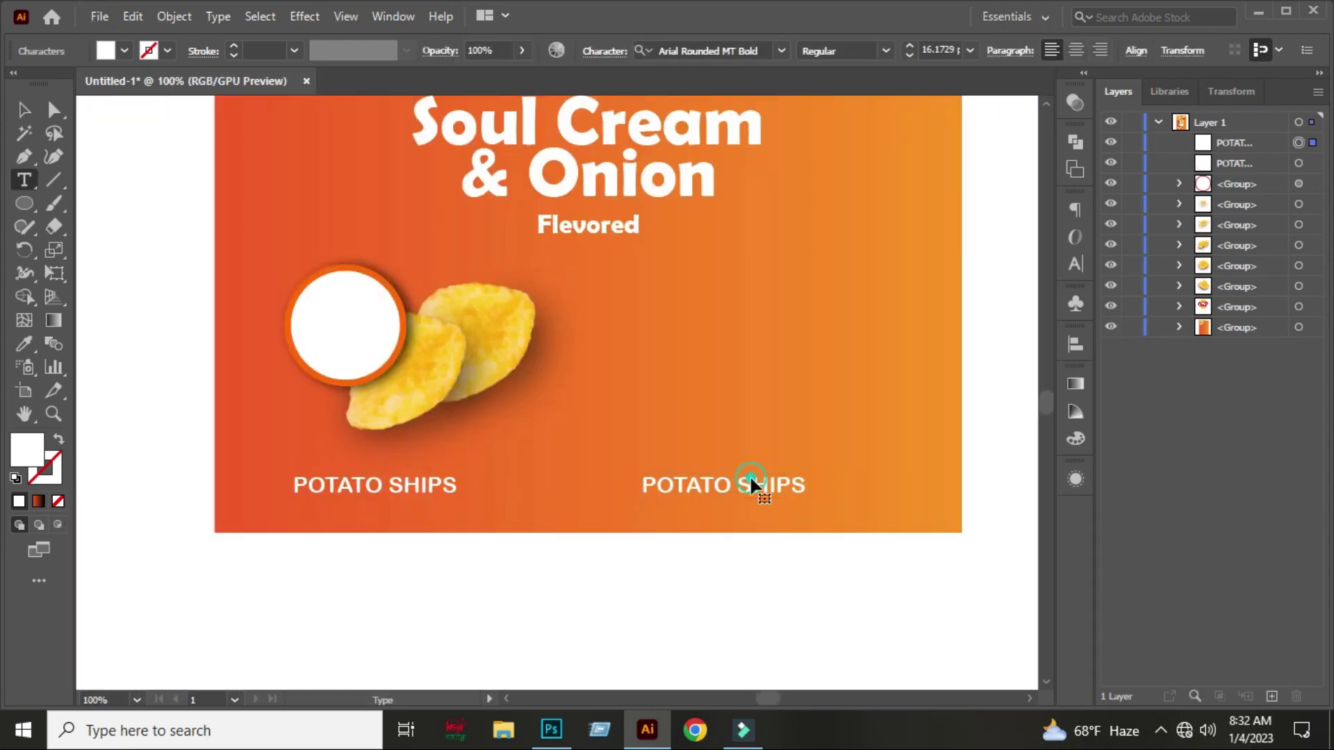
pyautogui.click(750, 483)
pyautogui.moveTo(644, 484); pyautogui.dragTo(845, 487)
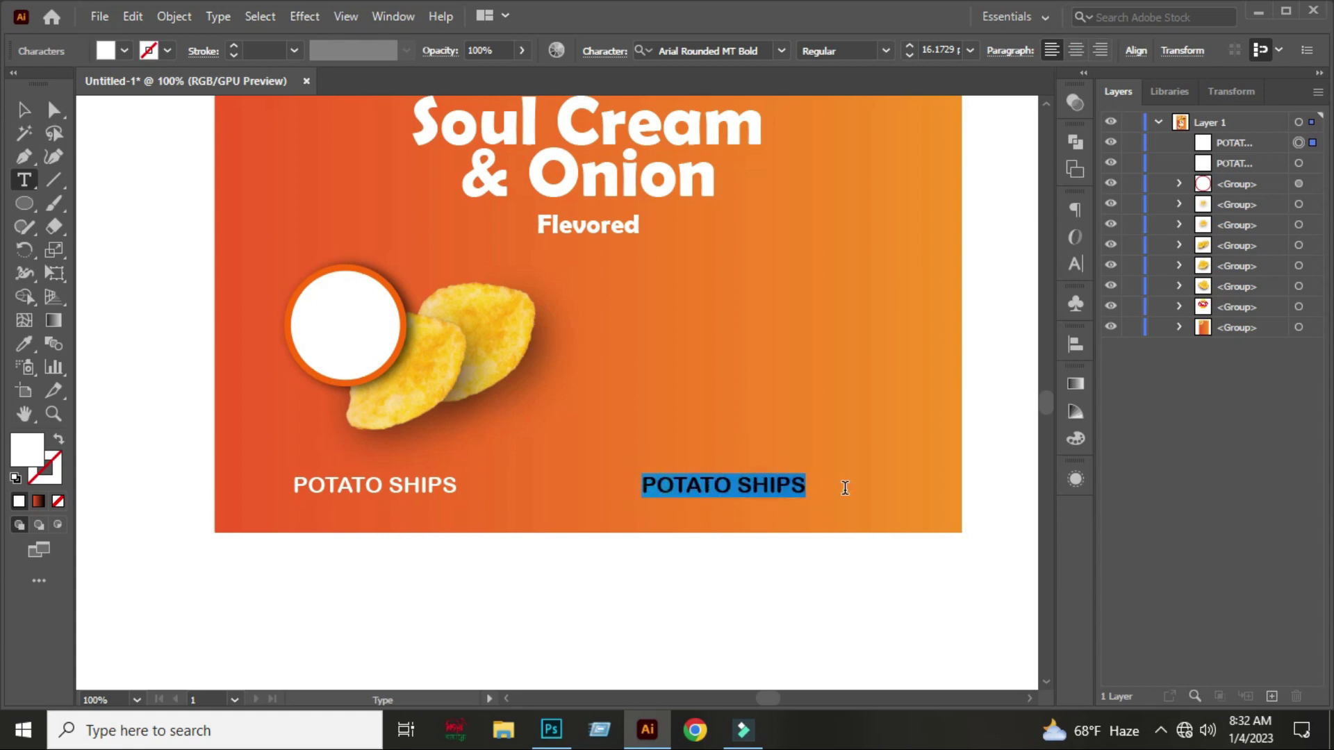
pyautogui.write('N')
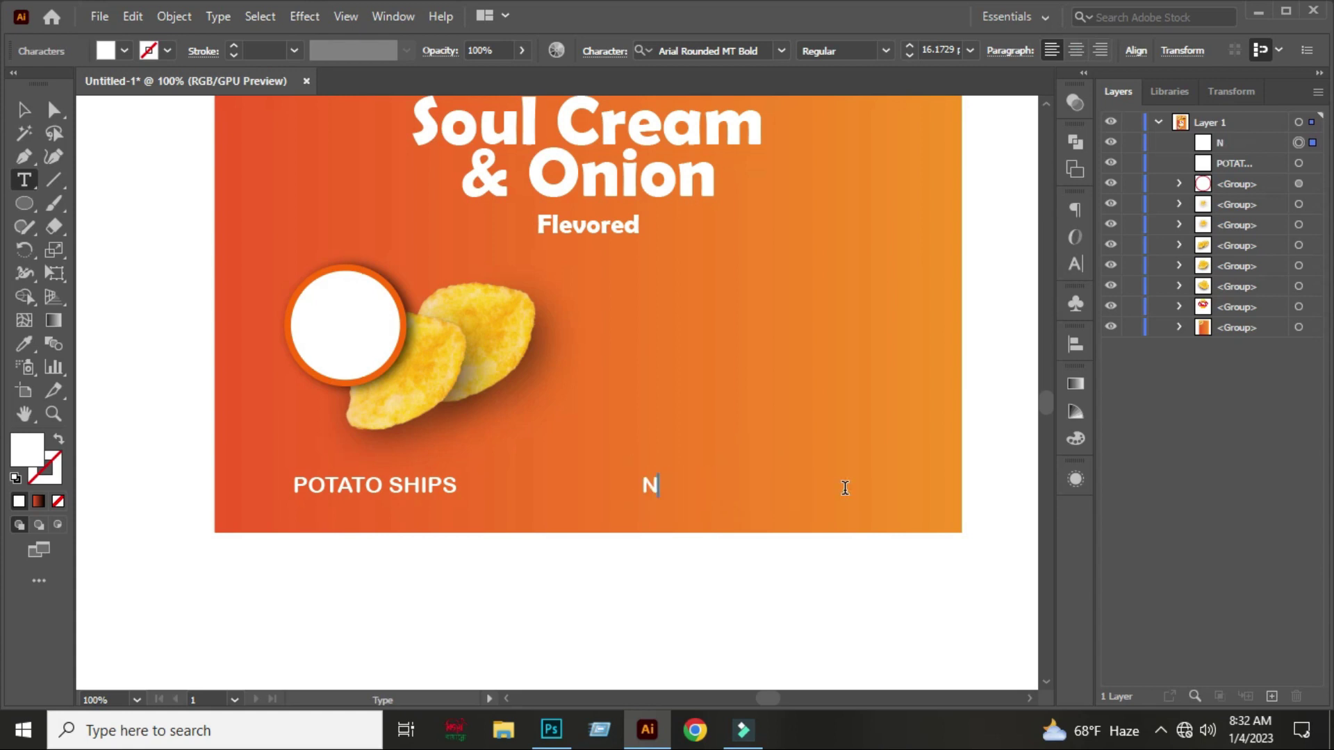
pyautogui.write('ET W')
pyautogui.write('T')
pyautogui.press('BackSpace')
pyautogui.write('W')
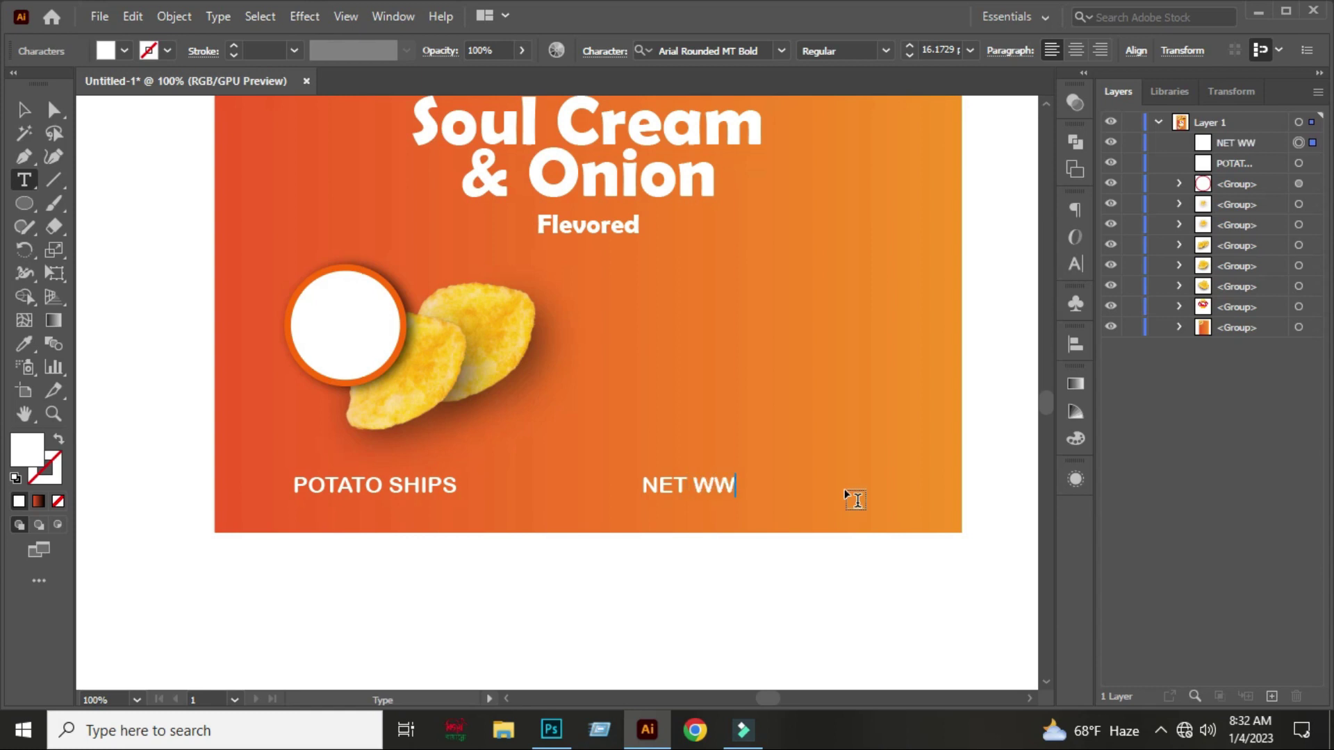
pyautogui.press('BackSpace')
pyautogui.write('ET')
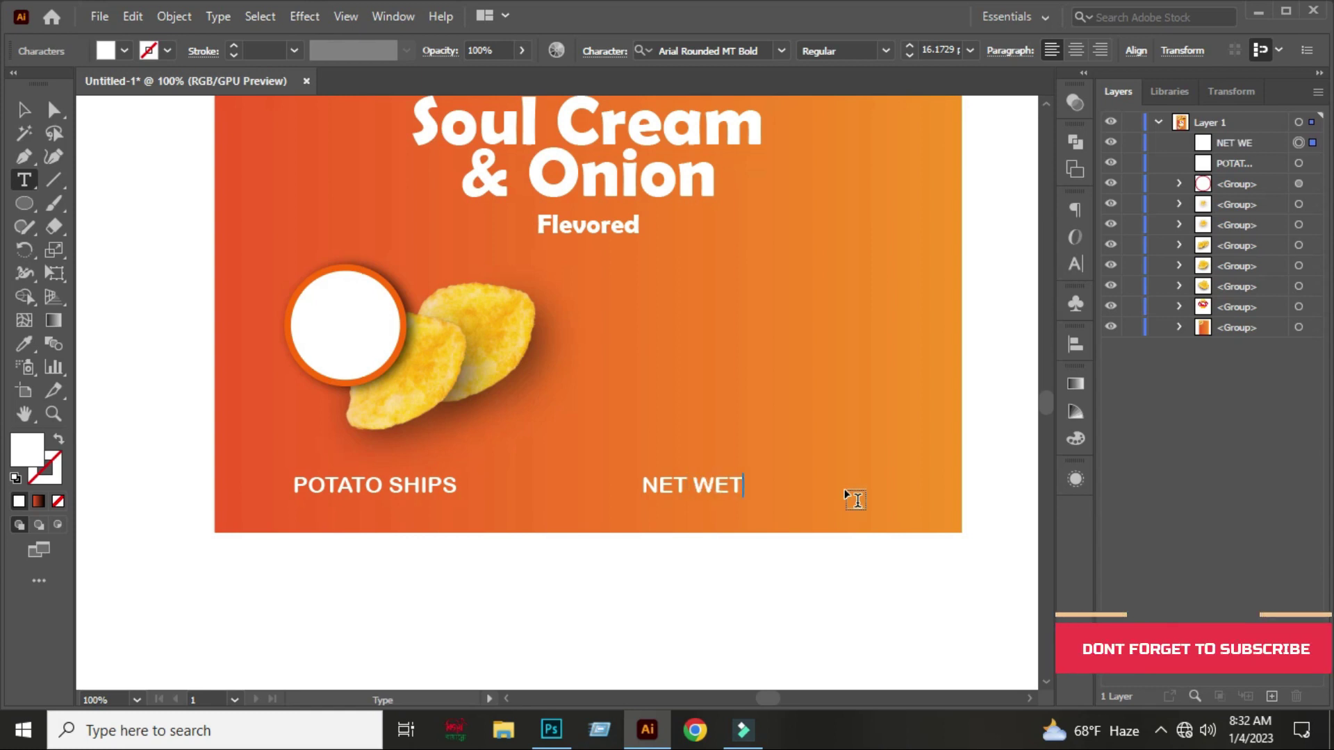
pyautogui.write(' : OZ. 128 G')
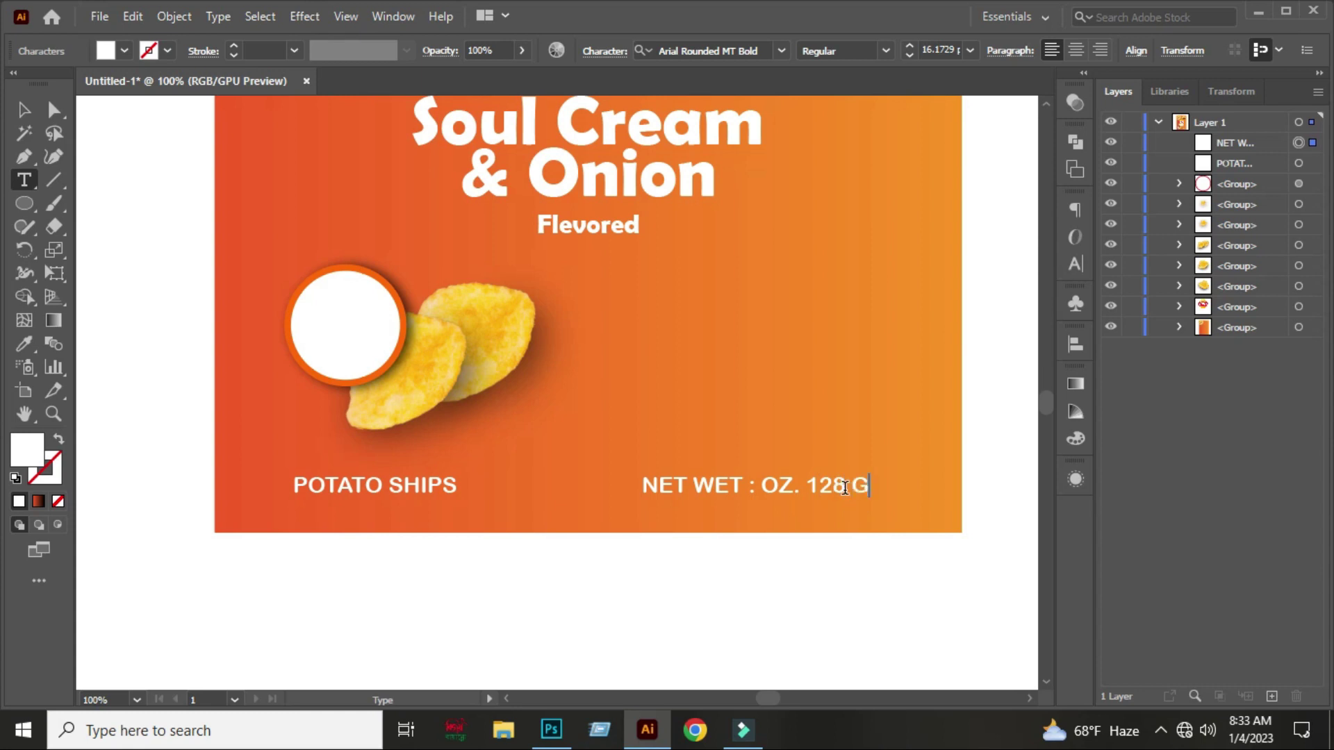
# - Move NET WET right, vertically centre-align it with POTATO SHIPS, and nudge both left
pyautogui.press('Escape')
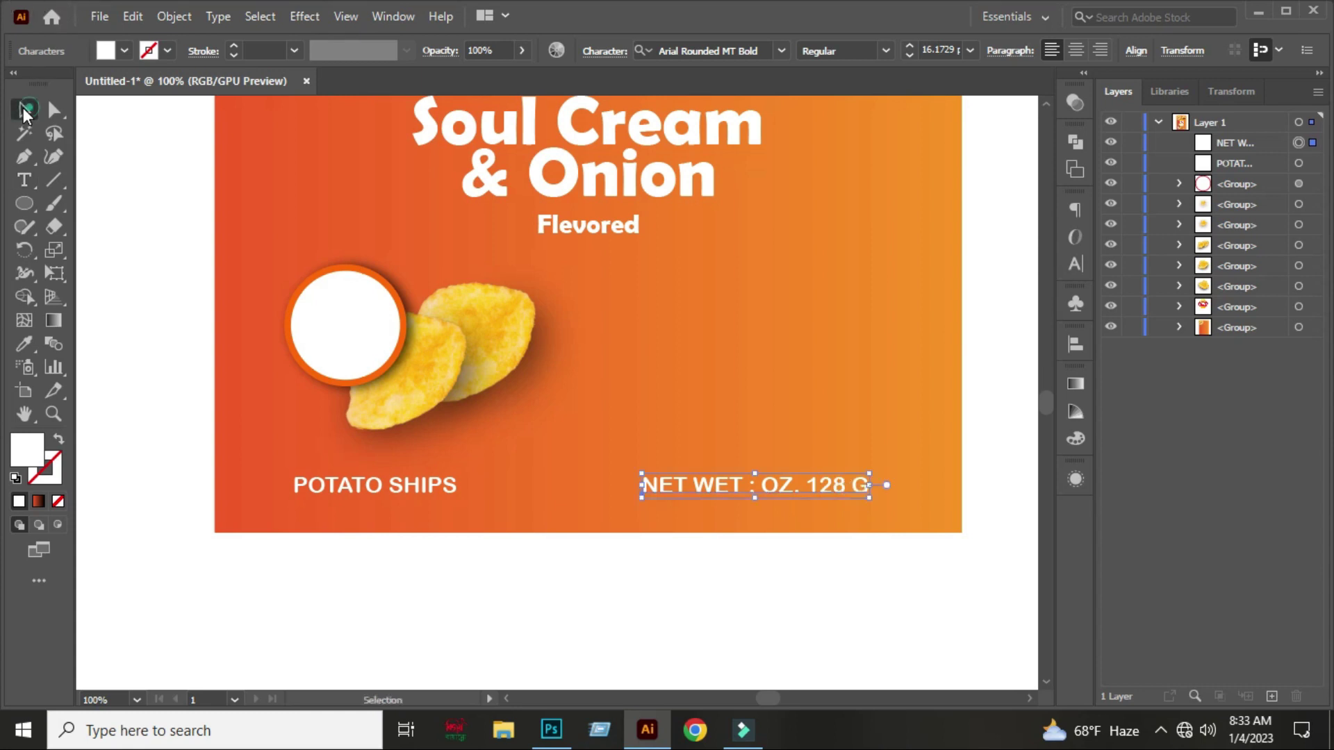
pyautogui.moveTo(811, 489); pyautogui.dragTo(865, 479)
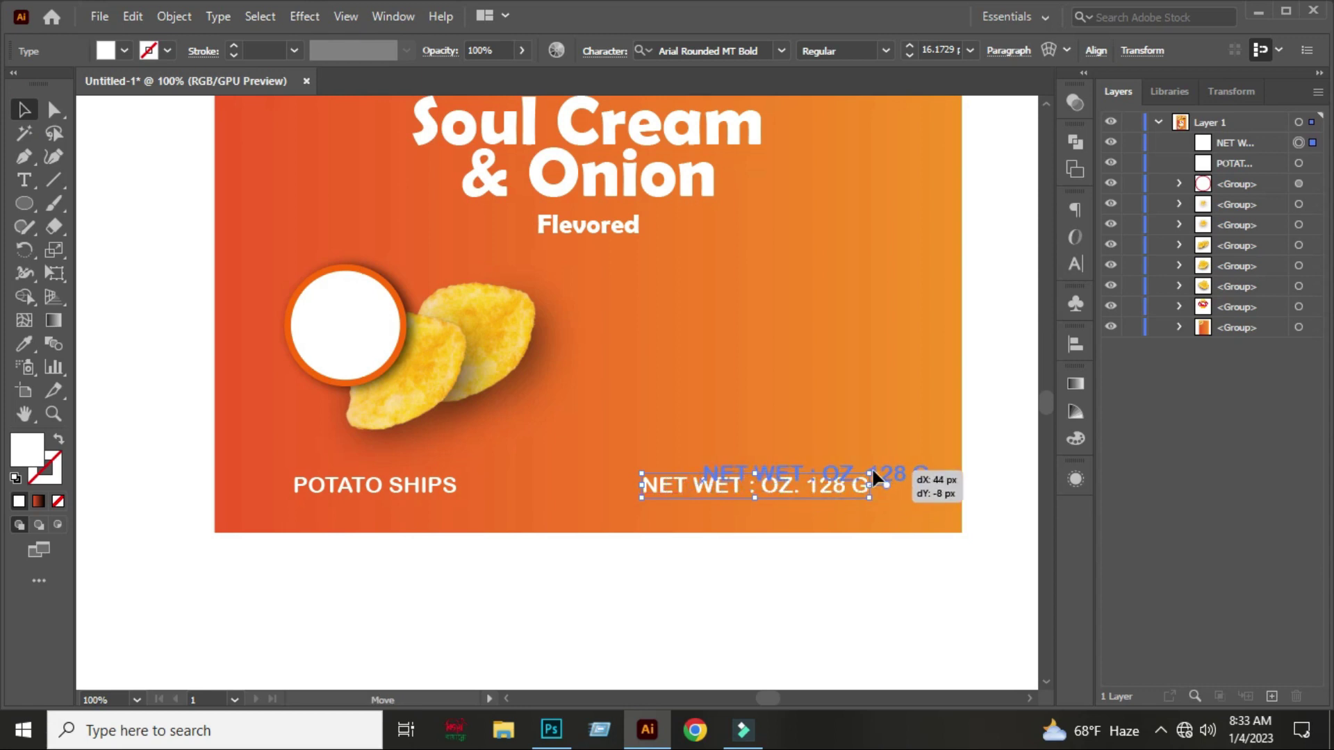
pyautogui.keyDown('shift'); pyautogui.click(444, 490); pyautogui.keyUp('shift')
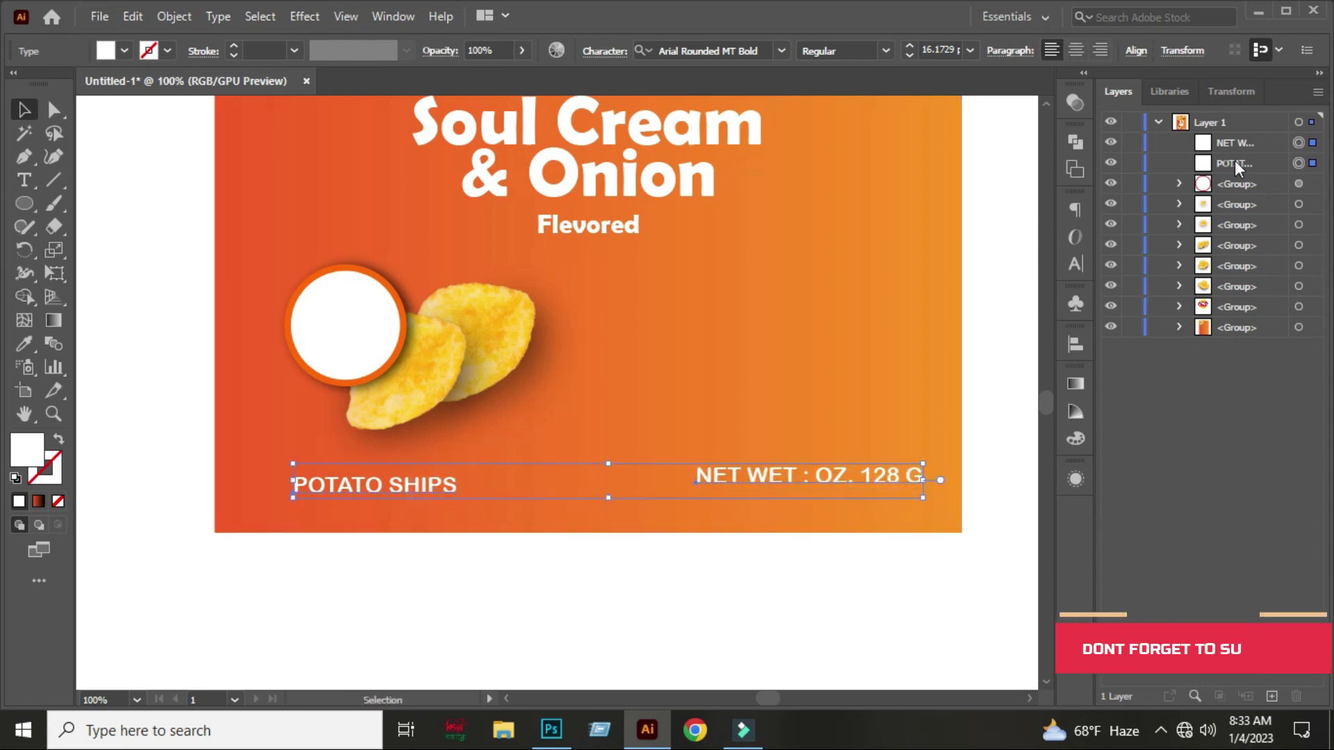
pyautogui.click(1076, 344)
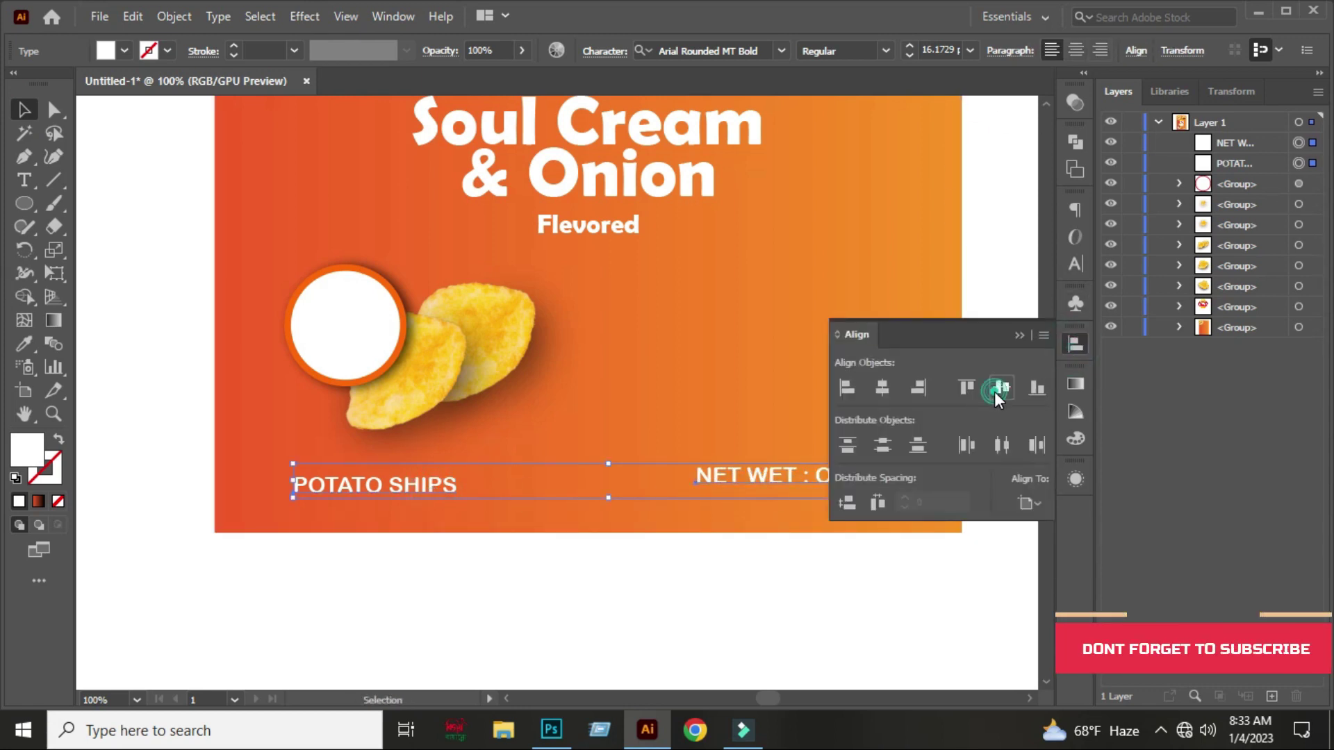
pyautogui.click(1001, 387)
pyautogui.click(1019, 336)
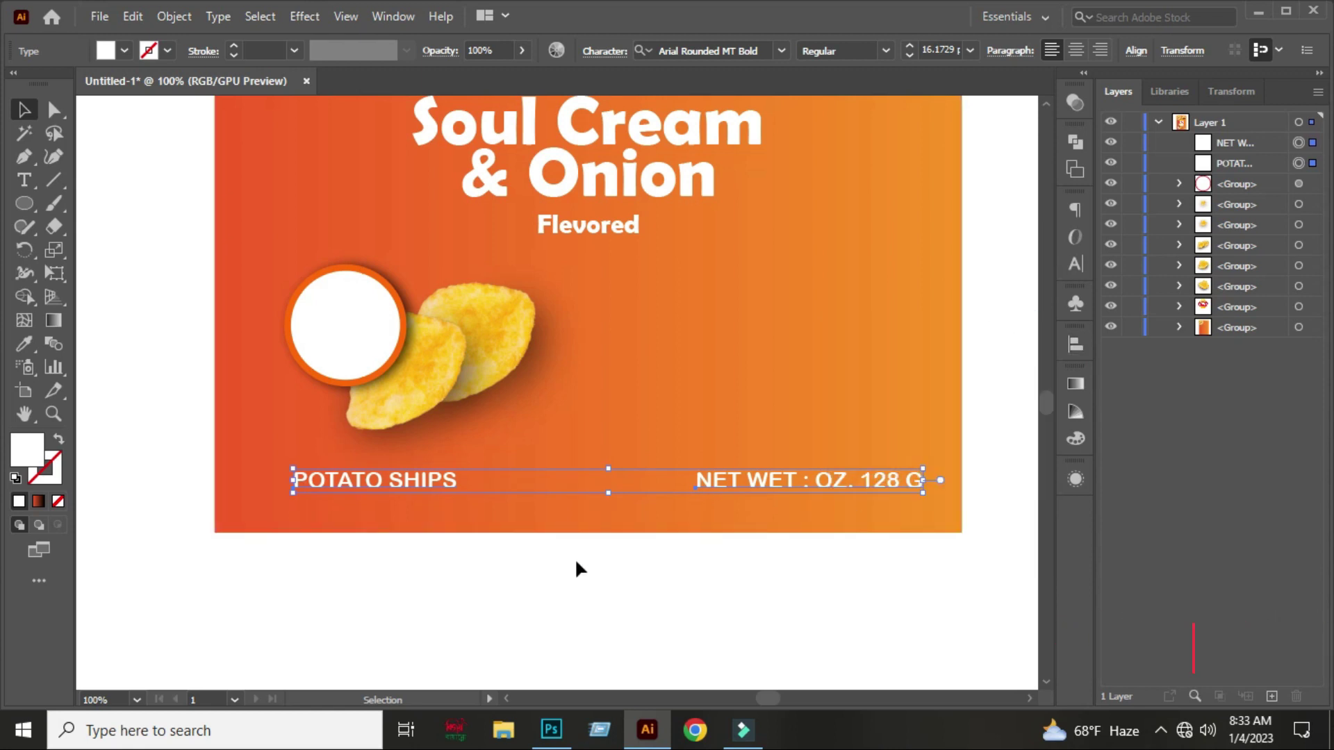
pyautogui.press('Left')
pyautogui.press('Left')
pyautogui.press('Left')
pyautogui.press('Left')
pyautogui.press('Left')
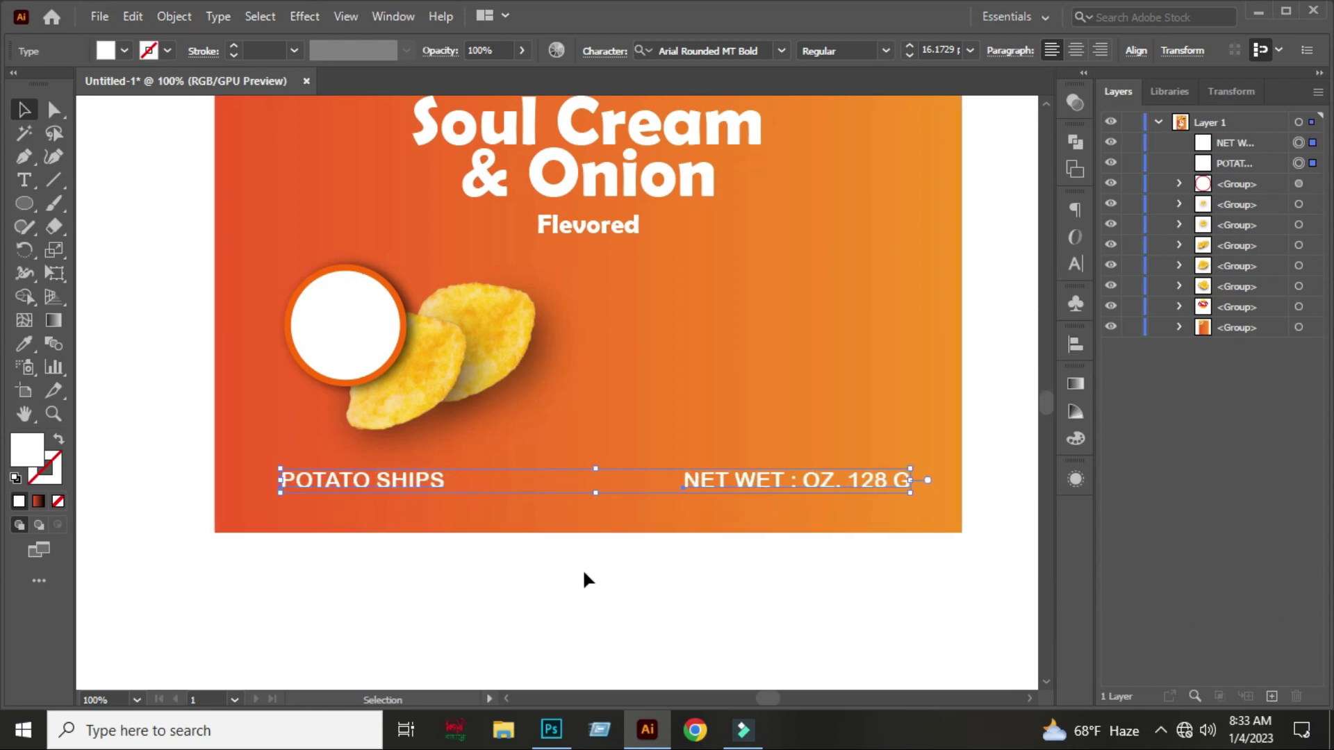
pyautogui.press('Left')
pyautogui.press('Left')
pyautogui.press('Left')
pyautogui.press('Left')
# - Draw a small ellipse inside the white circle and fill it with the bag's orange colour
pyautogui.click(564, 585)
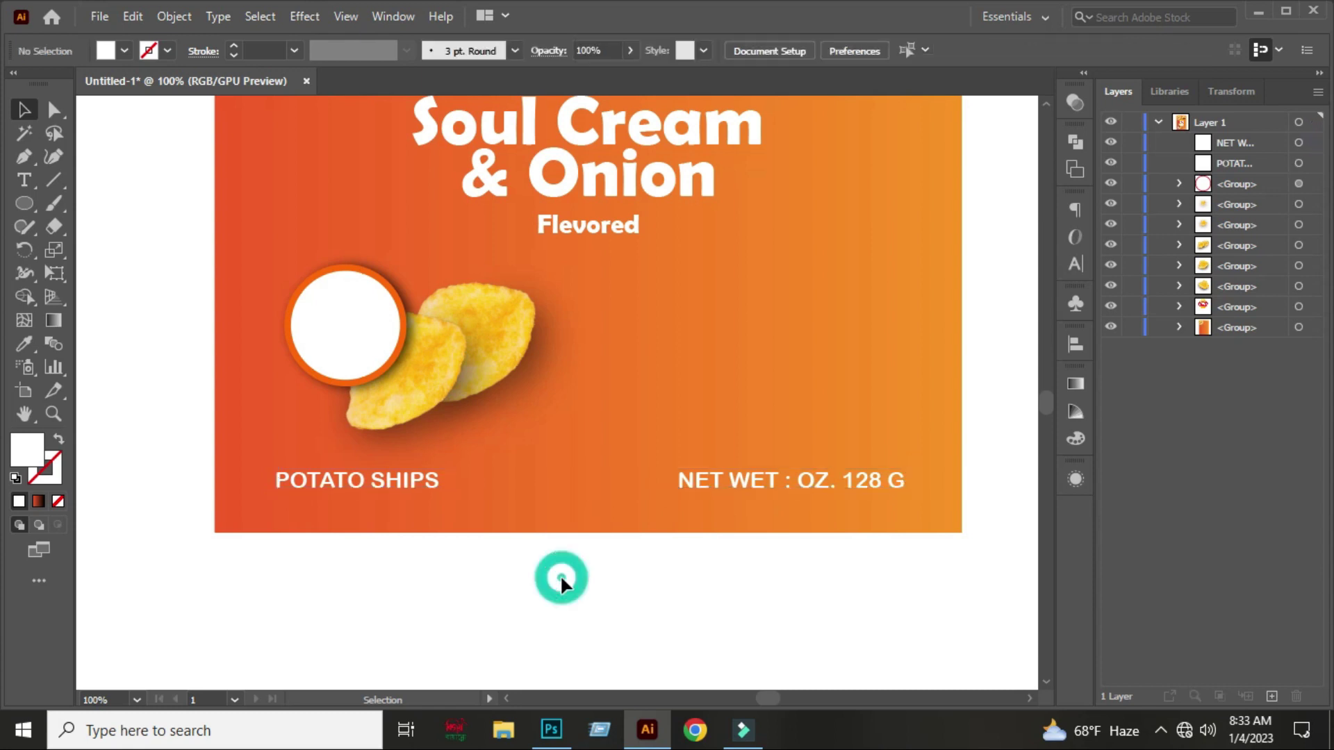
pyautogui.scroll(-1, 564, 586)
pyautogui.keyDown('alt'); pyautogui.scroll(-2, 564, 586); pyautogui.keyUp('alt')
pyautogui.keyDown('alt'); pyautogui.scroll(-2, 564, 586); pyautogui.keyUp('alt')
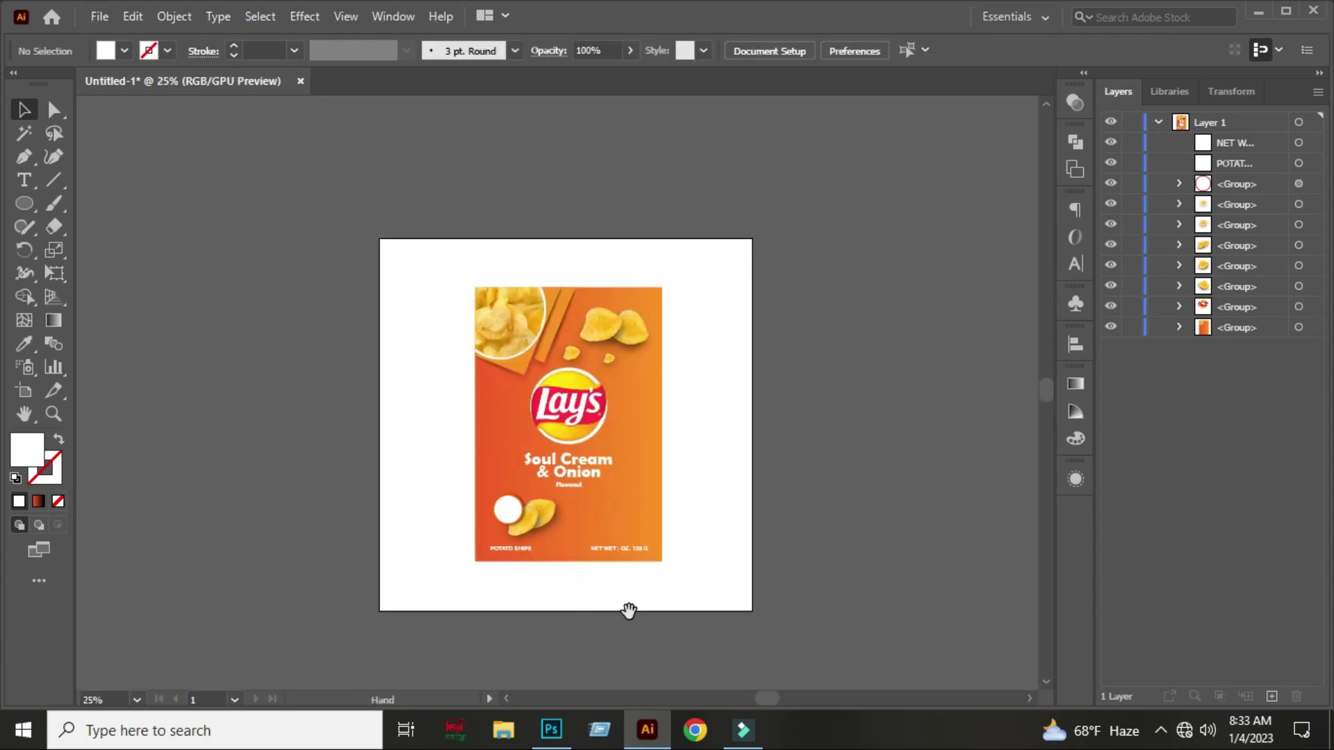
pyautogui.keyDown('alt'); pyautogui.scroll(1, 610, 598); pyautogui.keyUp('alt')
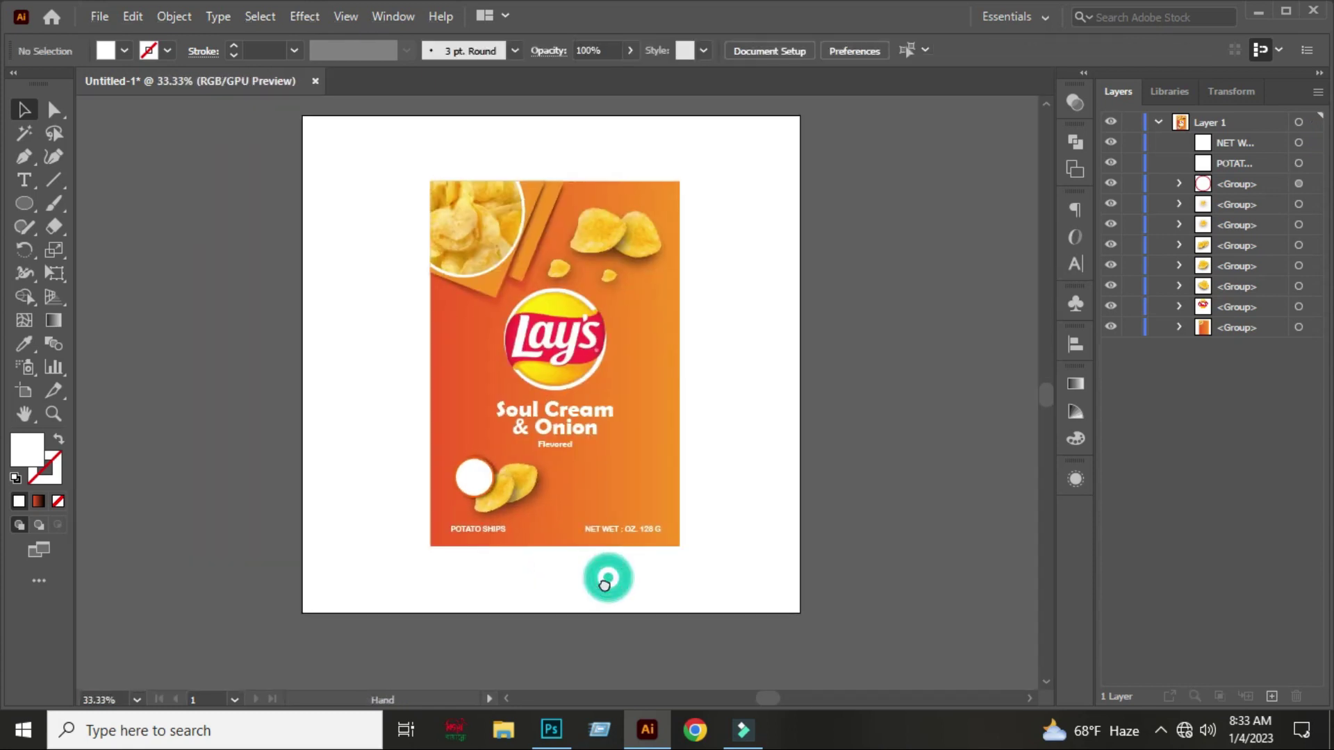
pyautogui.click(26, 203)
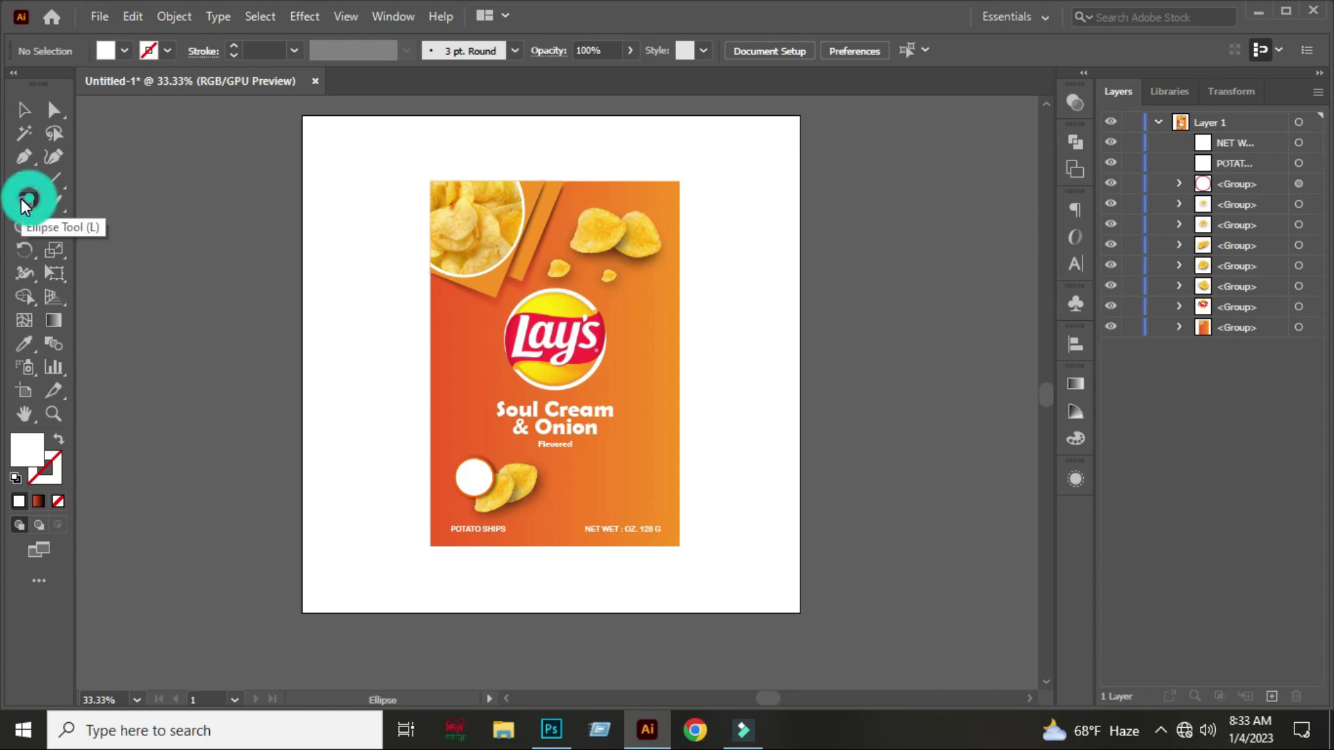
pyautogui.click(104, 247)
pyautogui.keyDown('alt'); pyautogui.scroll(1, 532, 435); pyautogui.keyUp('alt')
pyautogui.keyDown('alt'); pyautogui.scroll(3, 531, 435); pyautogui.keyUp('alt')
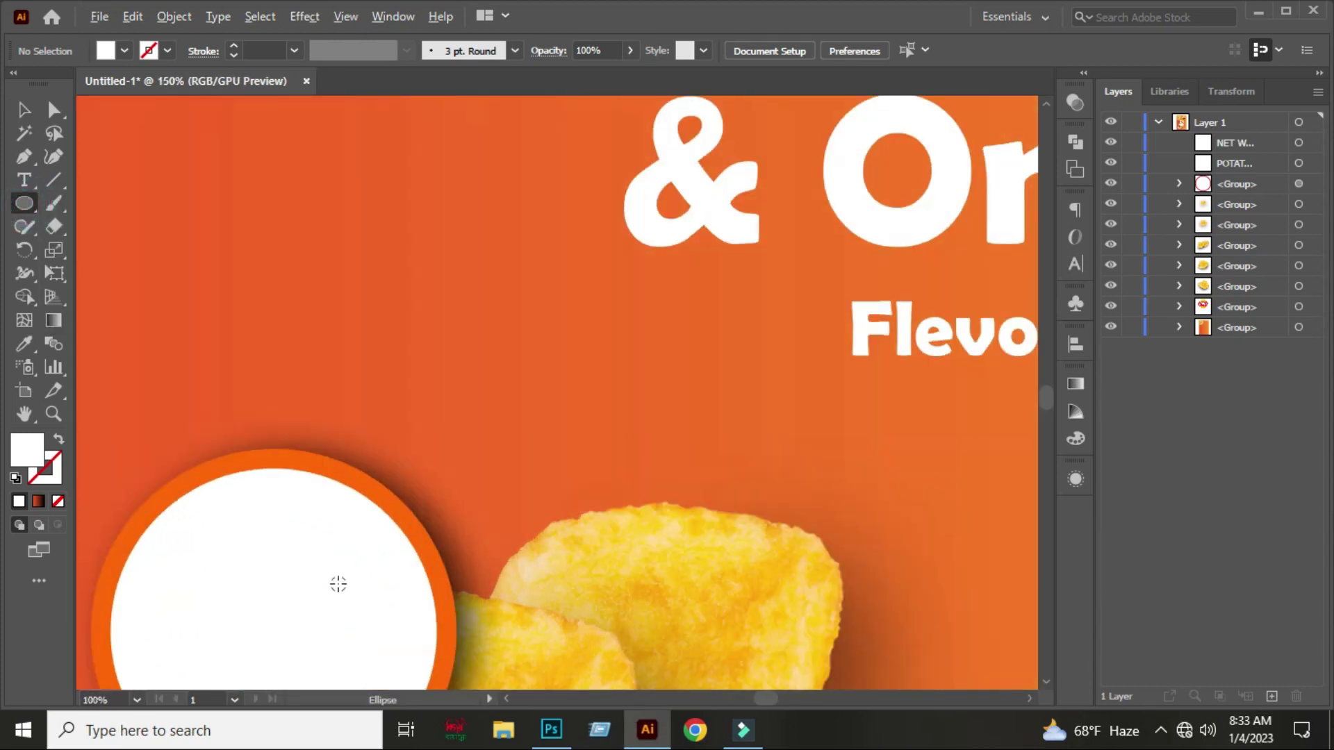
pyautogui.keyDown('alt'); pyautogui.scroll(2, 338, 584); pyautogui.keyUp('alt')
pyautogui.moveTo(319, 410); pyautogui.dragTo(362, 430)
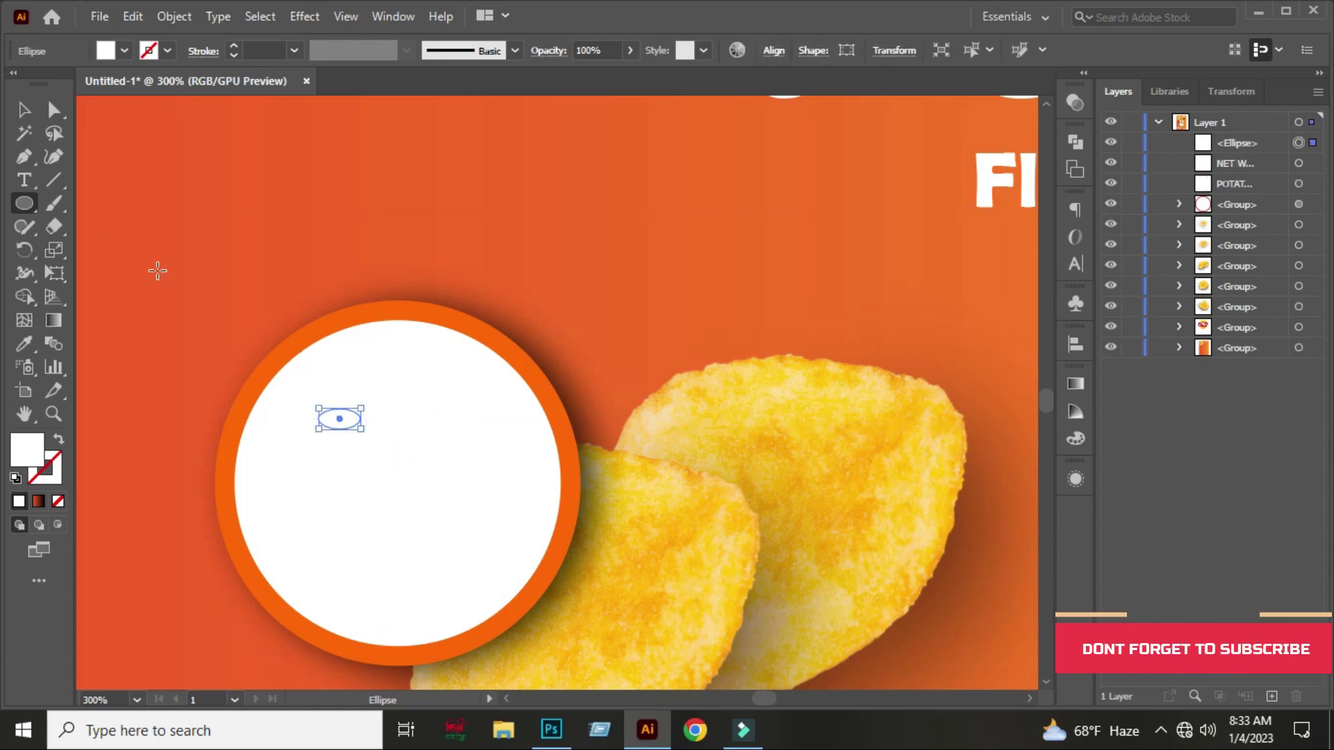
pyautogui.click(24, 343)
pyautogui.click(292, 230)
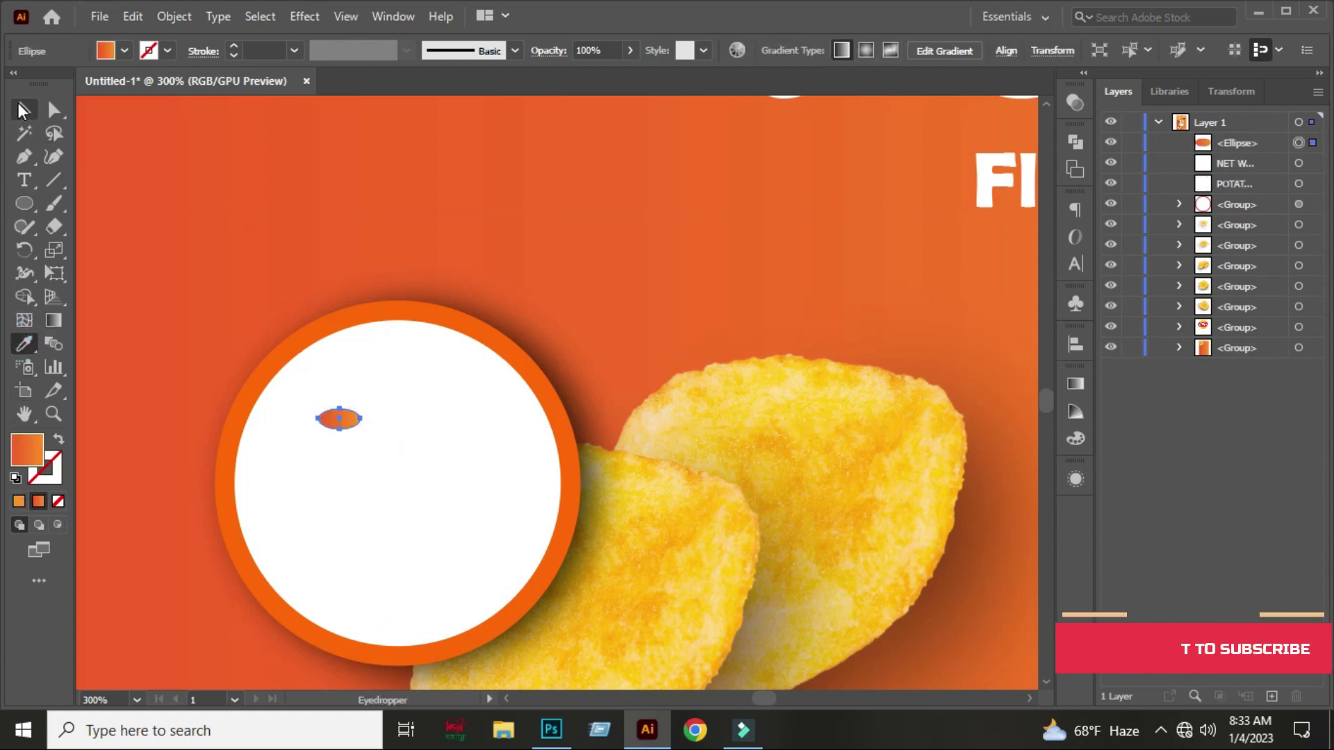
# - Enlarge the oval, add tilted copies, and arrange them around the white circle
pyautogui.click(21, 109)
pyautogui.moveTo(355, 410)
pyautogui.mouseDown()
pyautogui.moveTo(366, 406)
pyautogui.moveTo(366, 478)
pyautogui.moveTo(391, 459)
pyautogui.moveTo(379, 455)
pyautogui.moveTo(403, 499)
pyautogui.mouseUp()
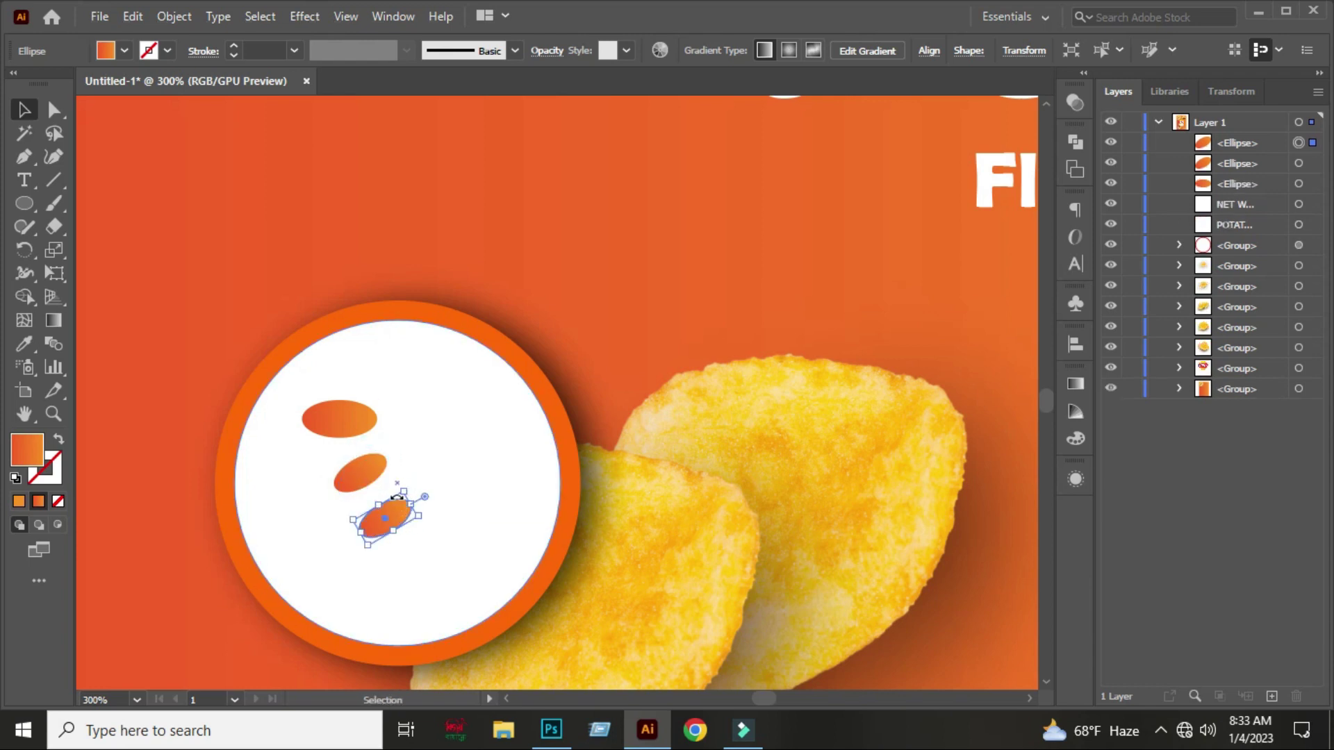
pyautogui.moveTo(339, 419)
pyautogui.mouseDown()
pyautogui.moveTo(426, 456)
pyautogui.moveTo(457, 439)
pyautogui.moveTo(447, 511)
pyautogui.mouseUp()
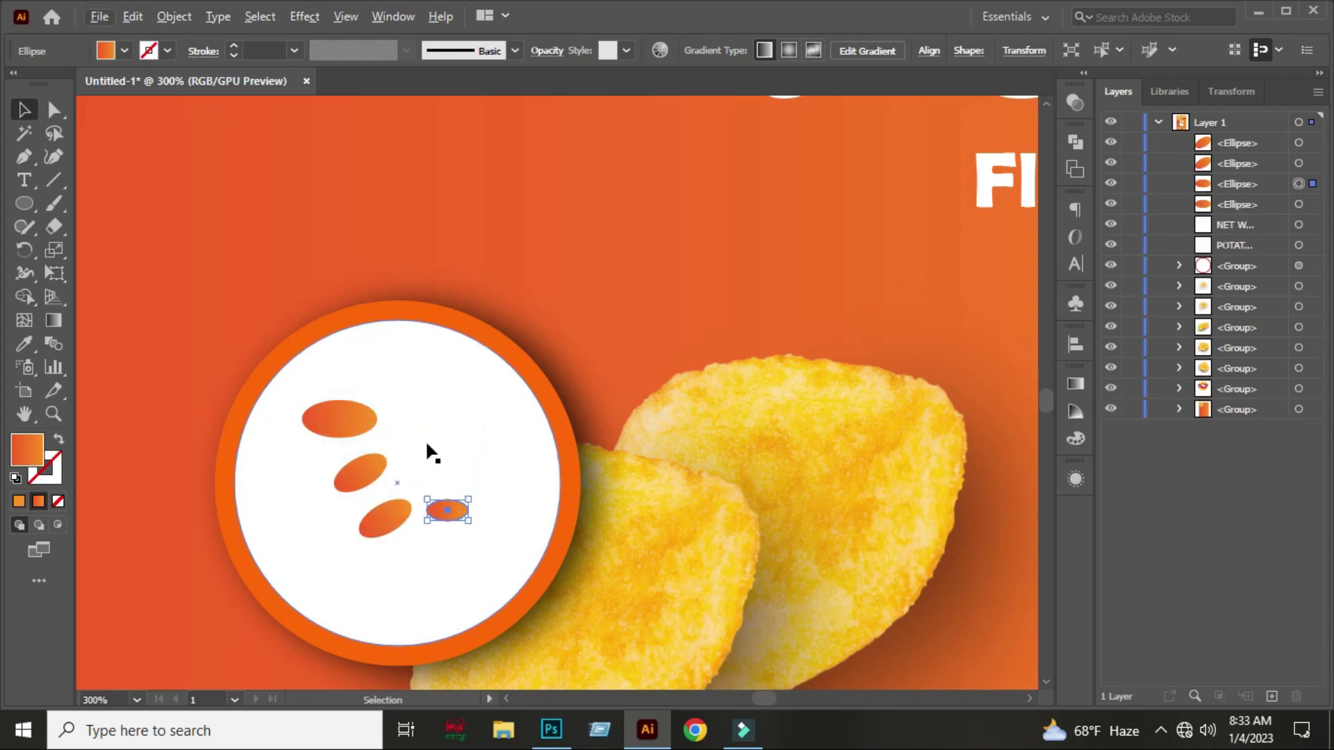
pyautogui.moveTo(351, 472)
pyautogui.mouseDown()
pyautogui.moveTo(399, 439)
pyautogui.moveTo(446, 444)
pyautogui.mouseUp()
pyautogui.moveTo(362, 480); pyautogui.dragTo(355, 483)
pyautogui.moveTo(339, 419); pyautogui.dragTo(392, 397)
pyautogui.hotkey('ctrl', '0')
# - Marquee-select all of the Lay's bag artwork and group it
pyautogui.click(250, 424)
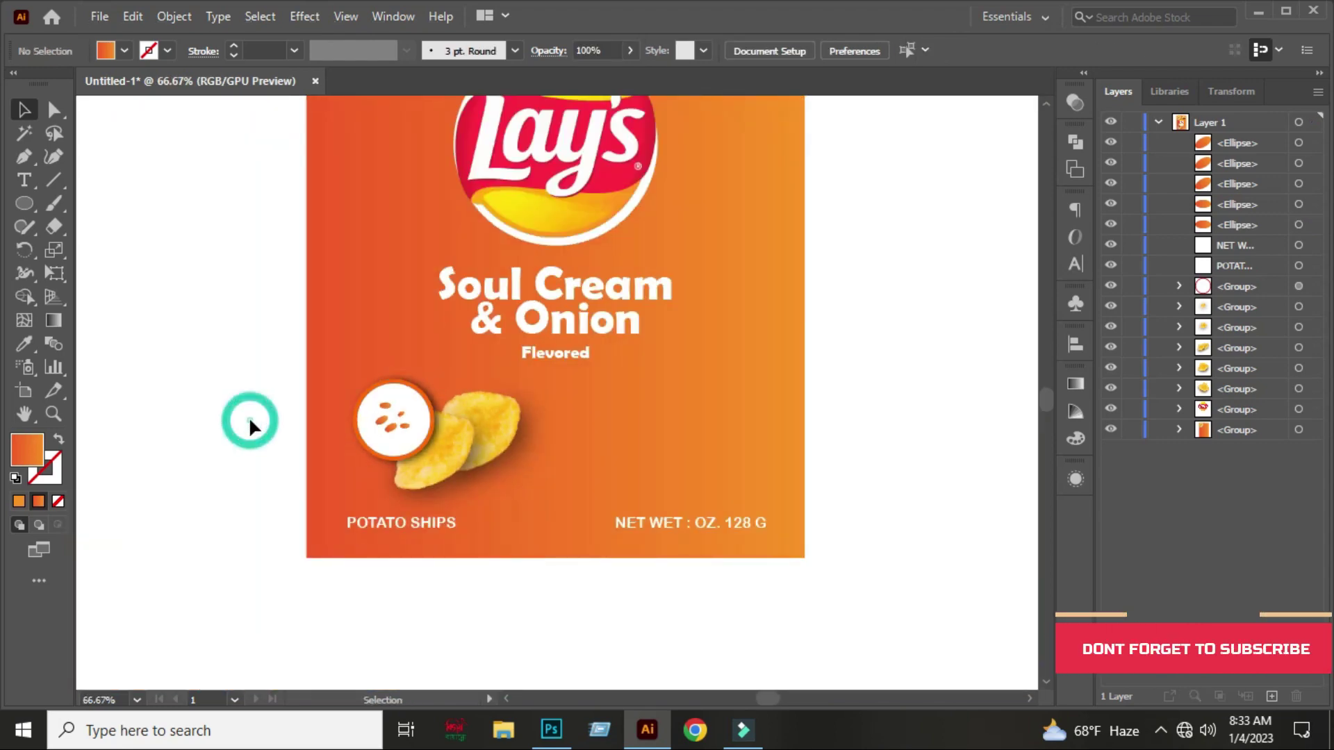
pyautogui.scroll(-2, 254, 425)
pyautogui.hscroll(-2, 333, 336)
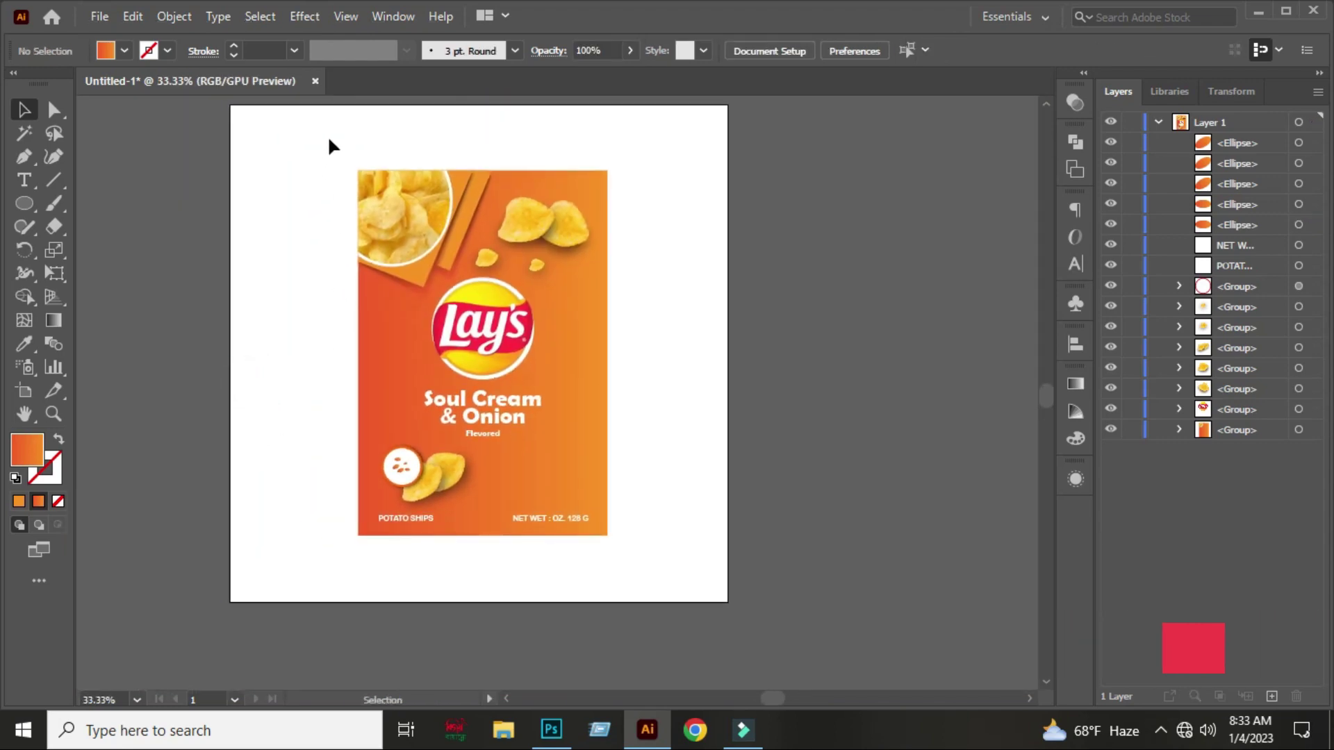
pyautogui.moveTo(332, 146); pyautogui.dragTo(664, 554)
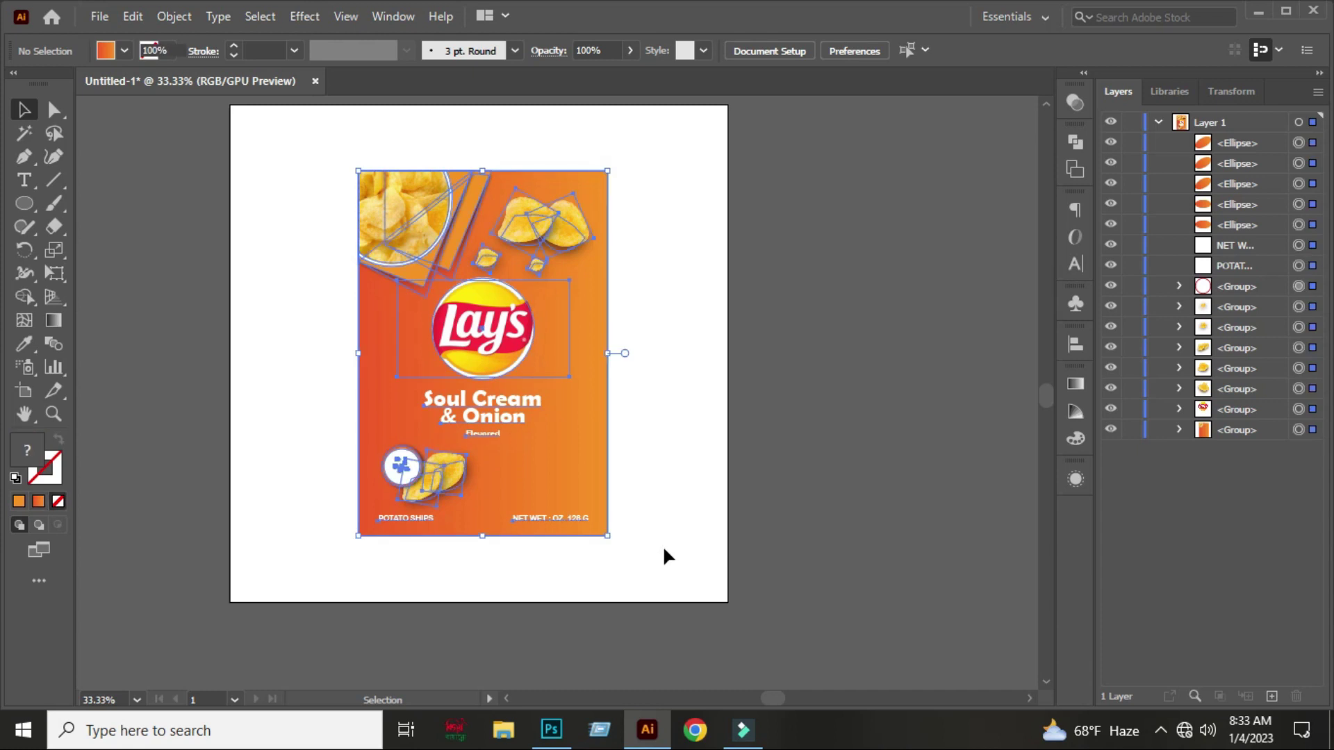
pyautogui.rightClick(490, 325)
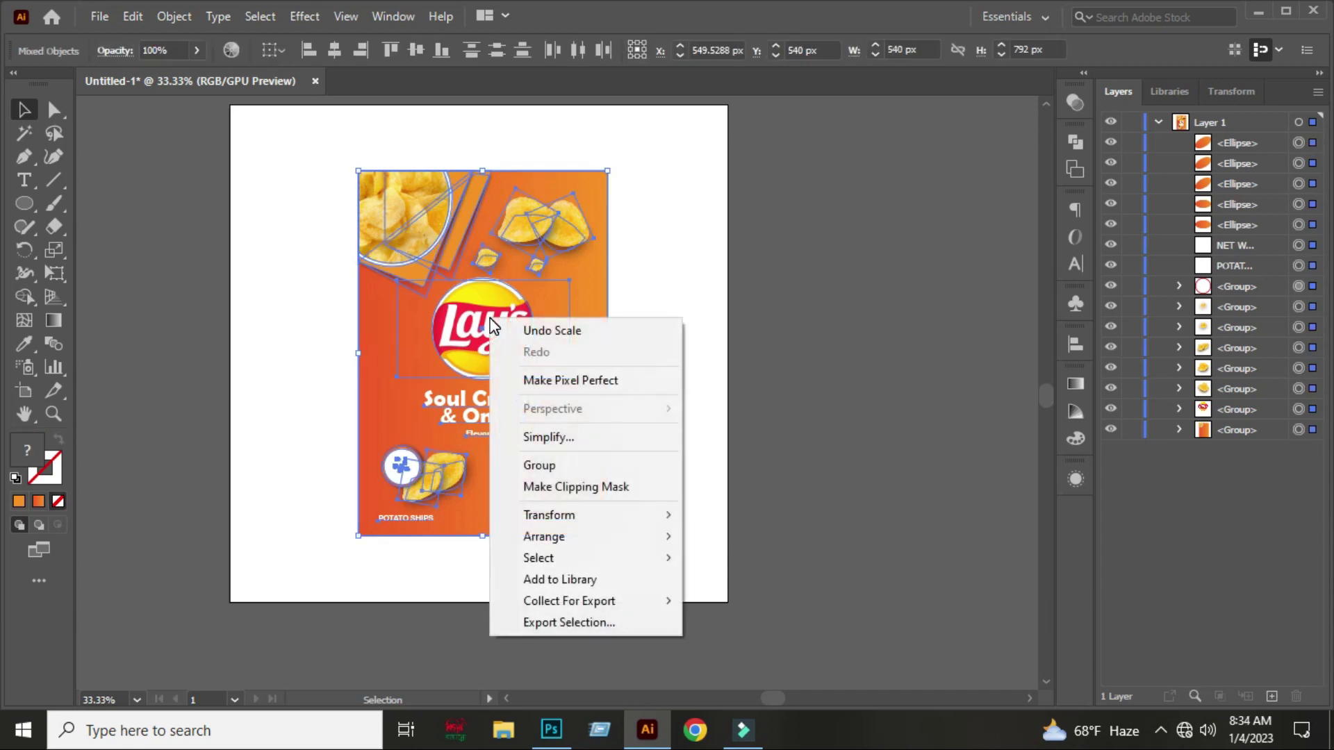
pyautogui.click(545, 465)
pyautogui.click(667, 378)
pyautogui.scroll(-2, 666, 378)
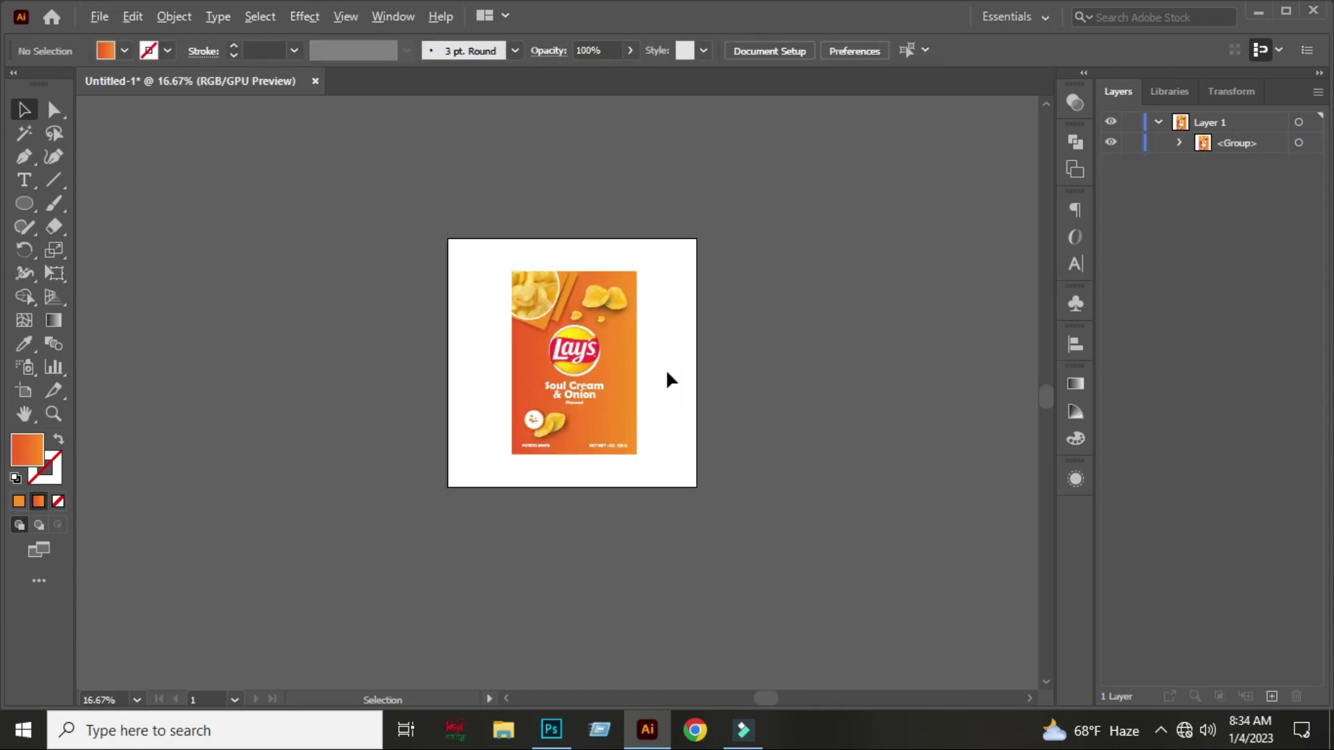
pyautogui.scroll(1, 667, 379)
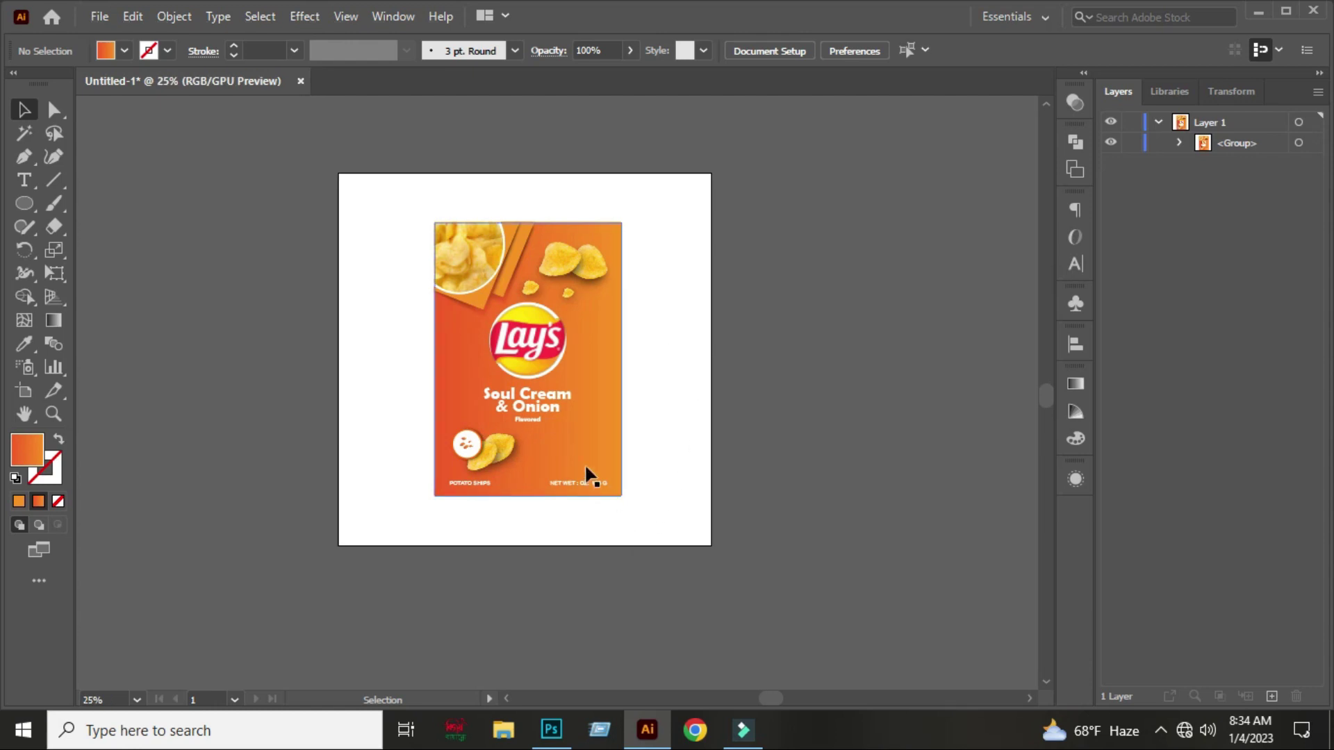
# - Open the mockup's Place Your Design Here smart object, then start dragging the Illustrator design over
pyautogui.click(551, 729)
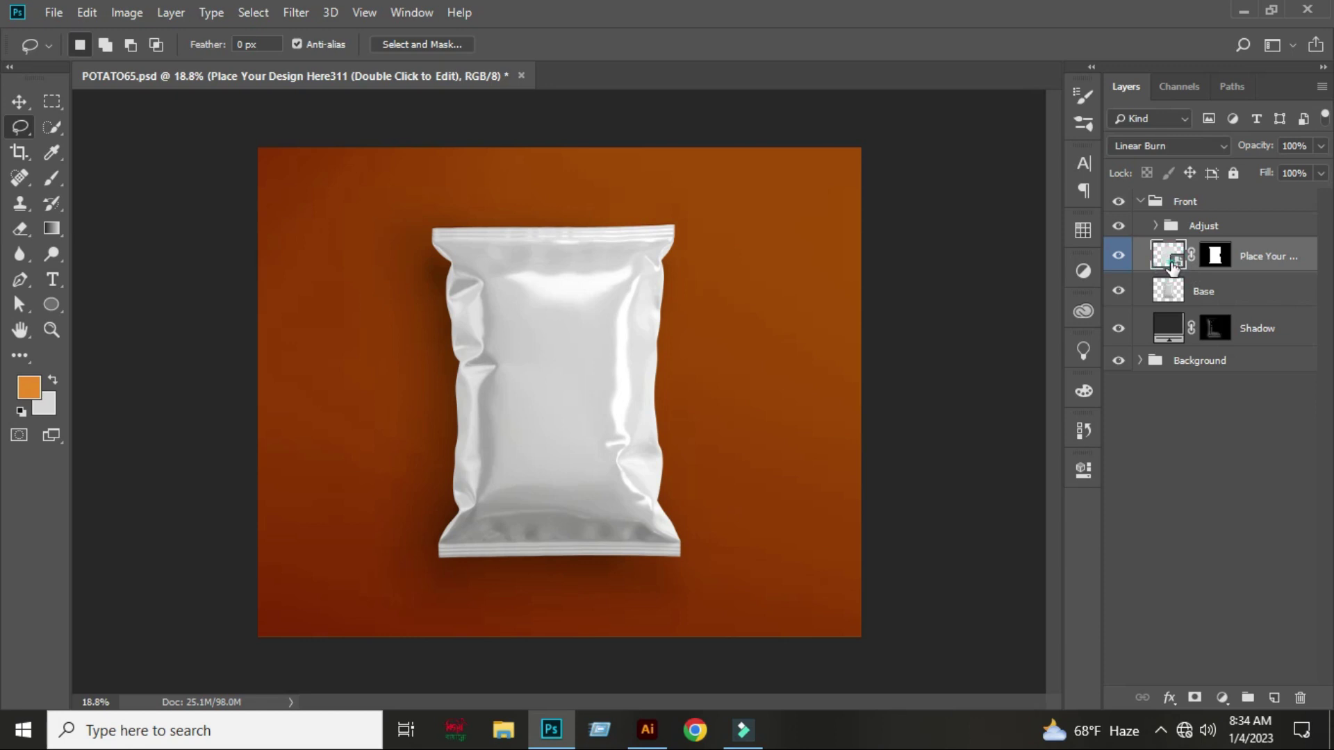
pyautogui.doubleClick(1169, 256)
pyautogui.click(648, 730)
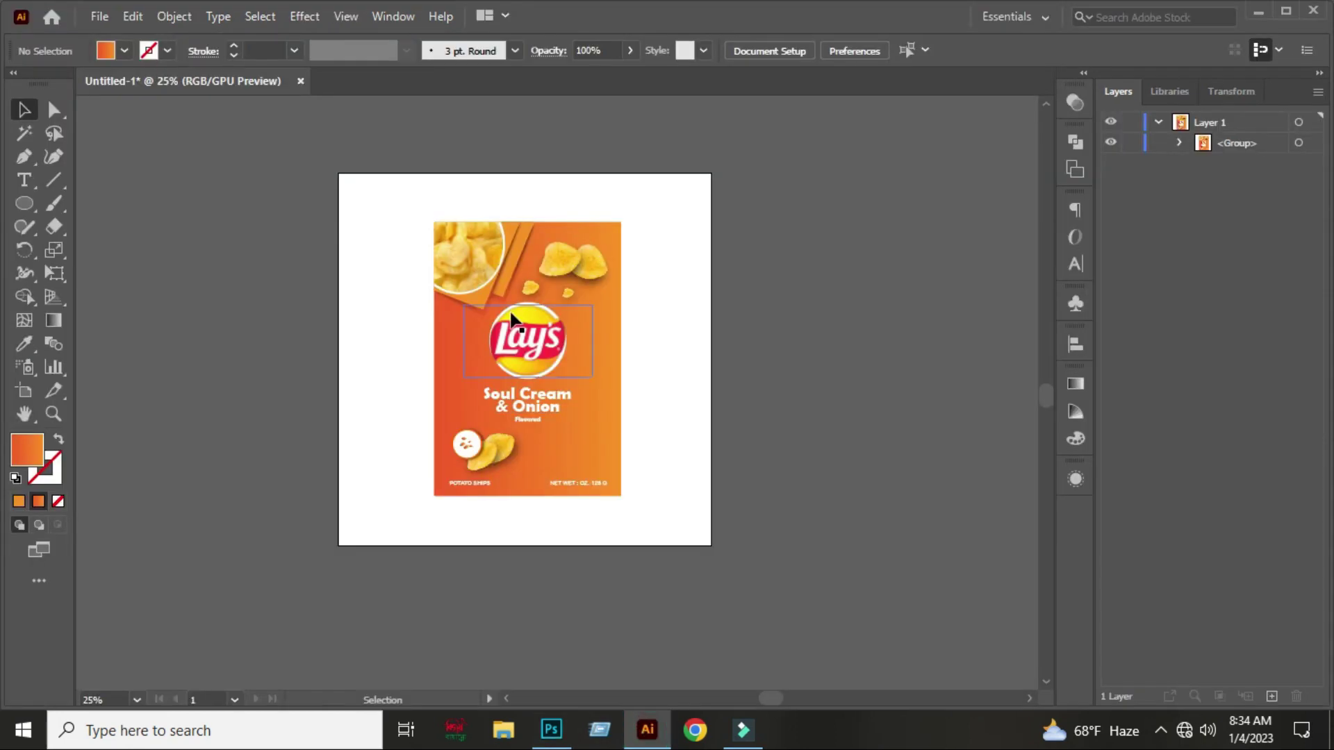
pyautogui.moveTo(510, 319)
pyautogui.mouseDown()
pyautogui.moveTo(551, 728)
pyautogui.moveTo(447, 289)
pyautogui.mouseUp()
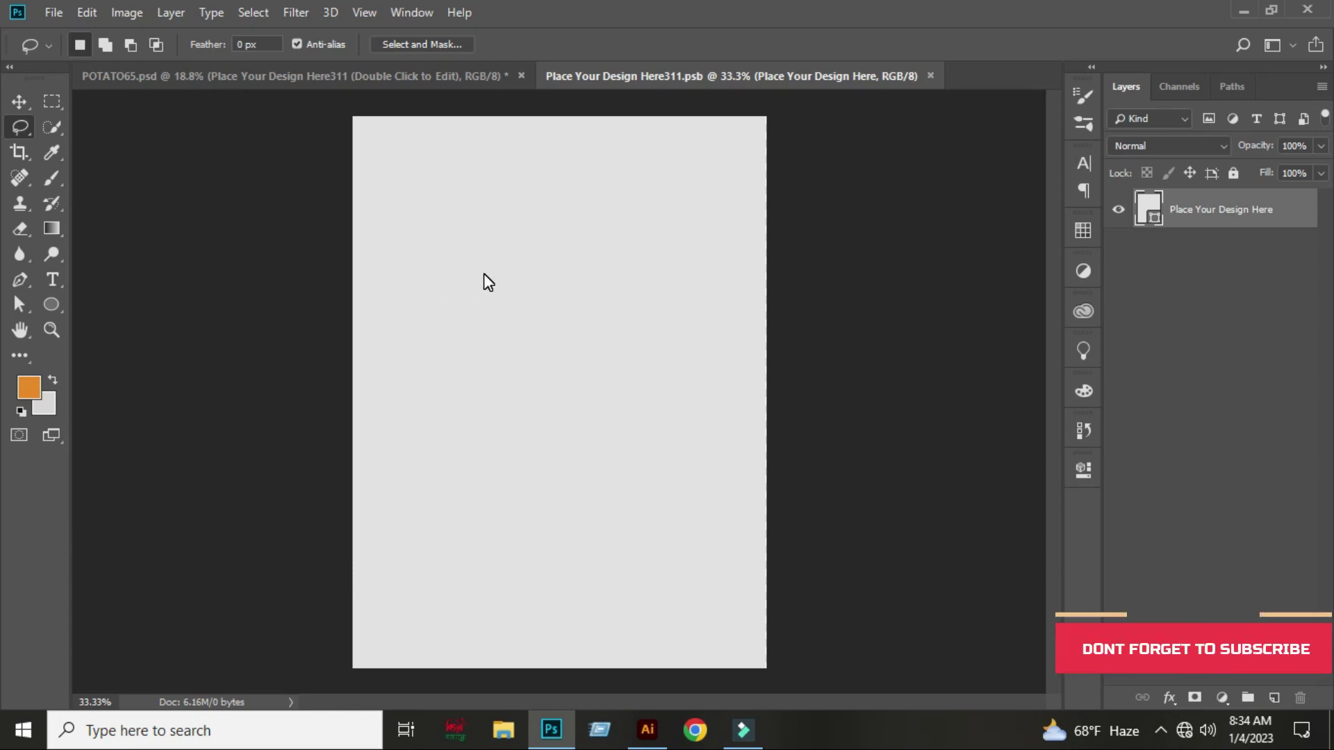
# - Place the Lay's design into the placeholder document and rasterize its layer
pyautogui.moveTo(485, 274); pyautogui.dragTo(535, 278)
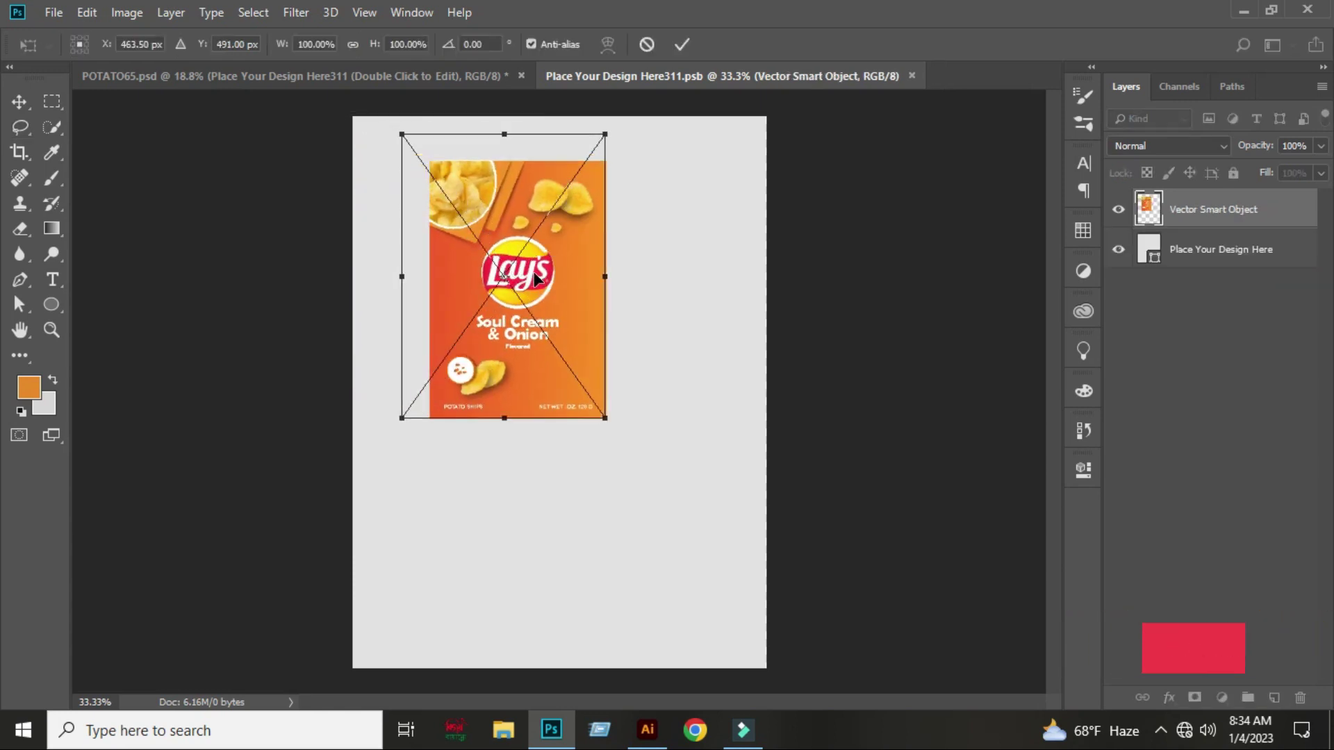
pyautogui.click(20, 101)
pyautogui.click(568, 284)
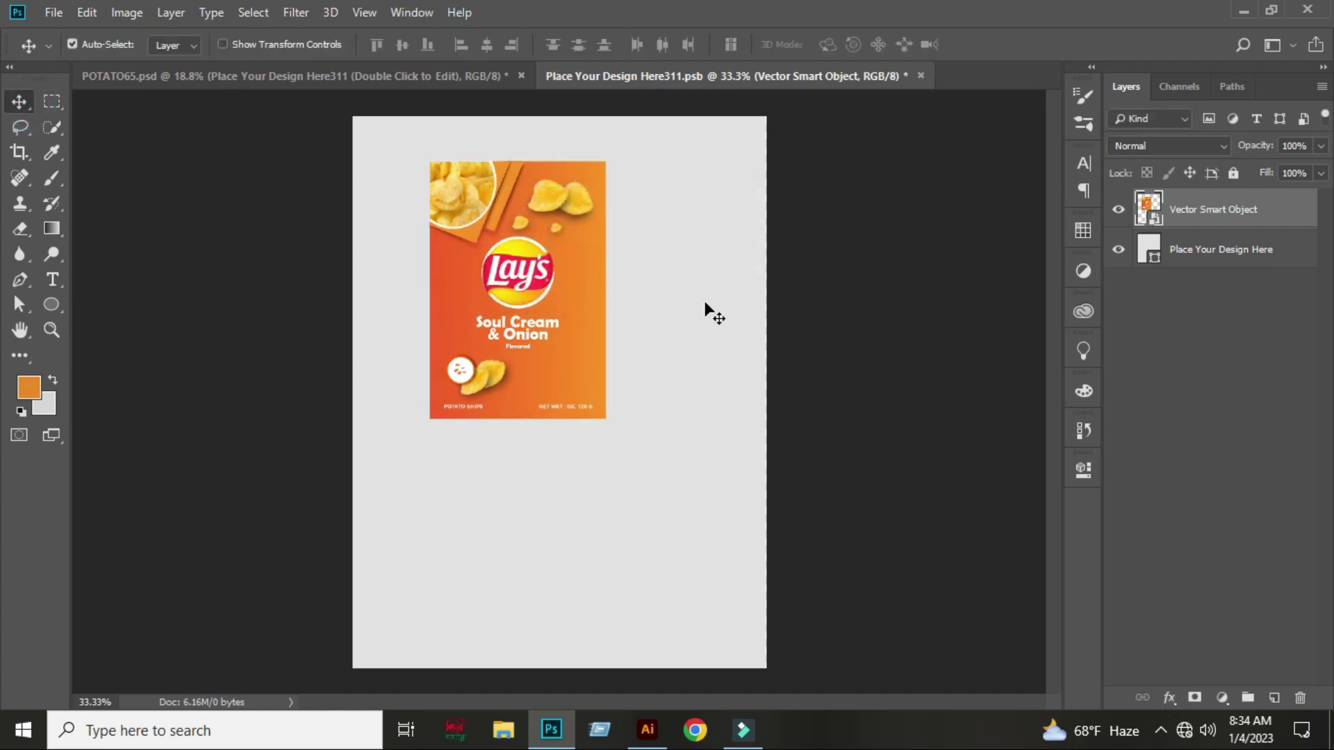
pyautogui.rightClick(1189, 224)
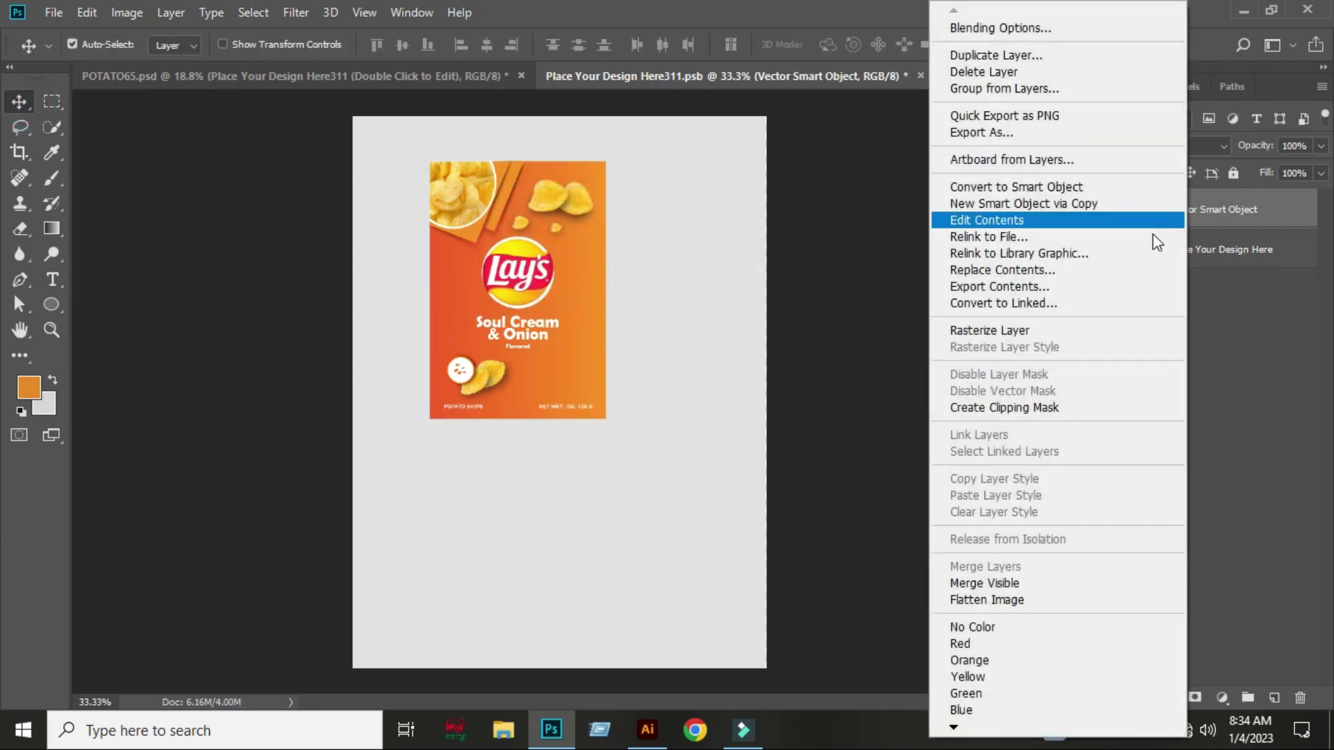
pyautogui.click(972, 332)
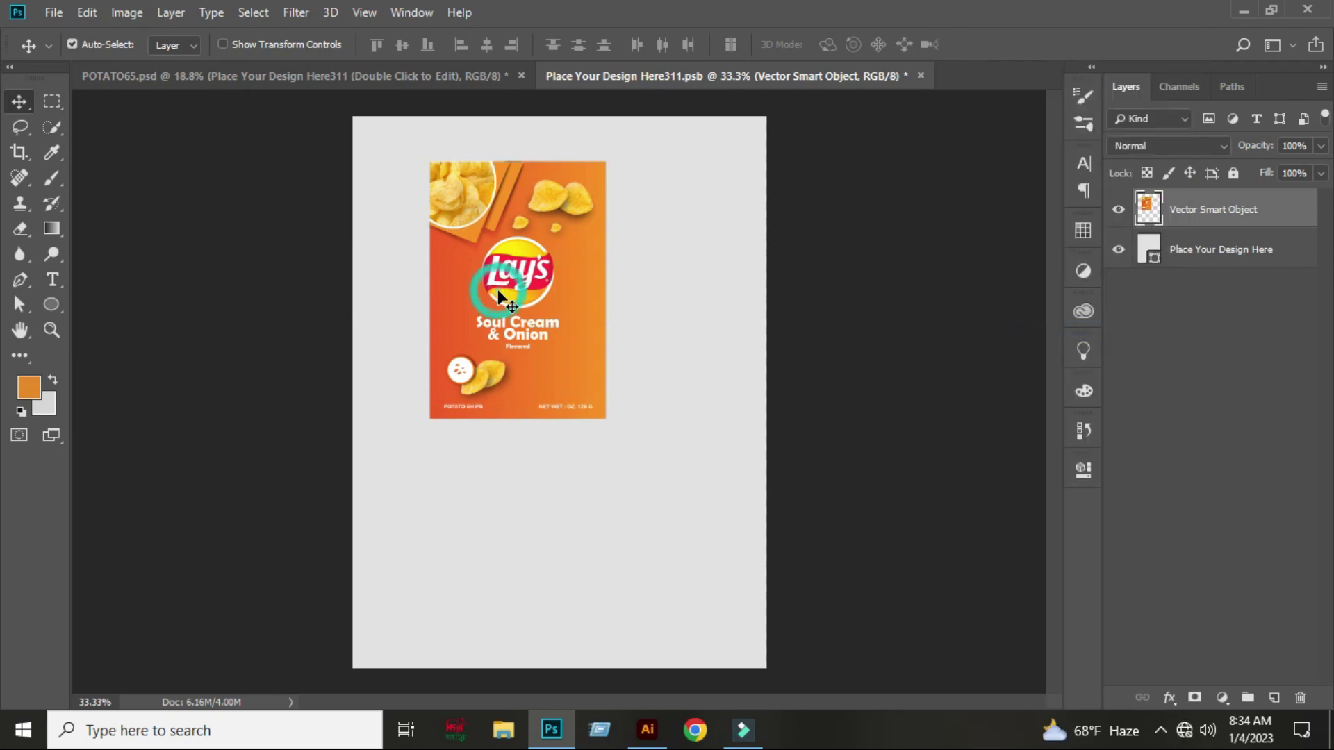
# - Free-transform the design so it stretches to fill the whole canvas
pyautogui.hotkey('ctrl', 't')
pyautogui.moveTo(495, 229); pyautogui.dragTo(419, 177)
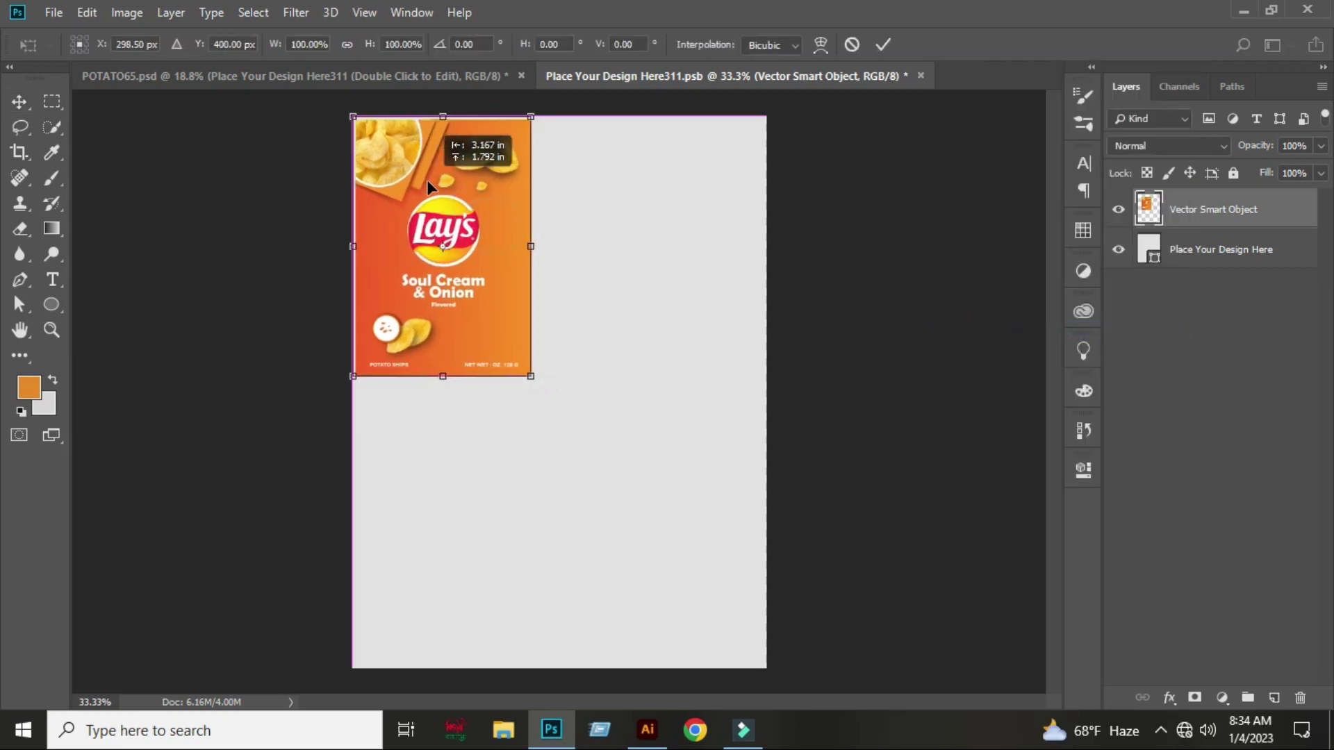
pyautogui.moveTo(530, 378)
pyautogui.mouseDown()
pyautogui.moveTo(583, 486)
pyautogui.moveTo(766, 669)
pyautogui.mouseUp()
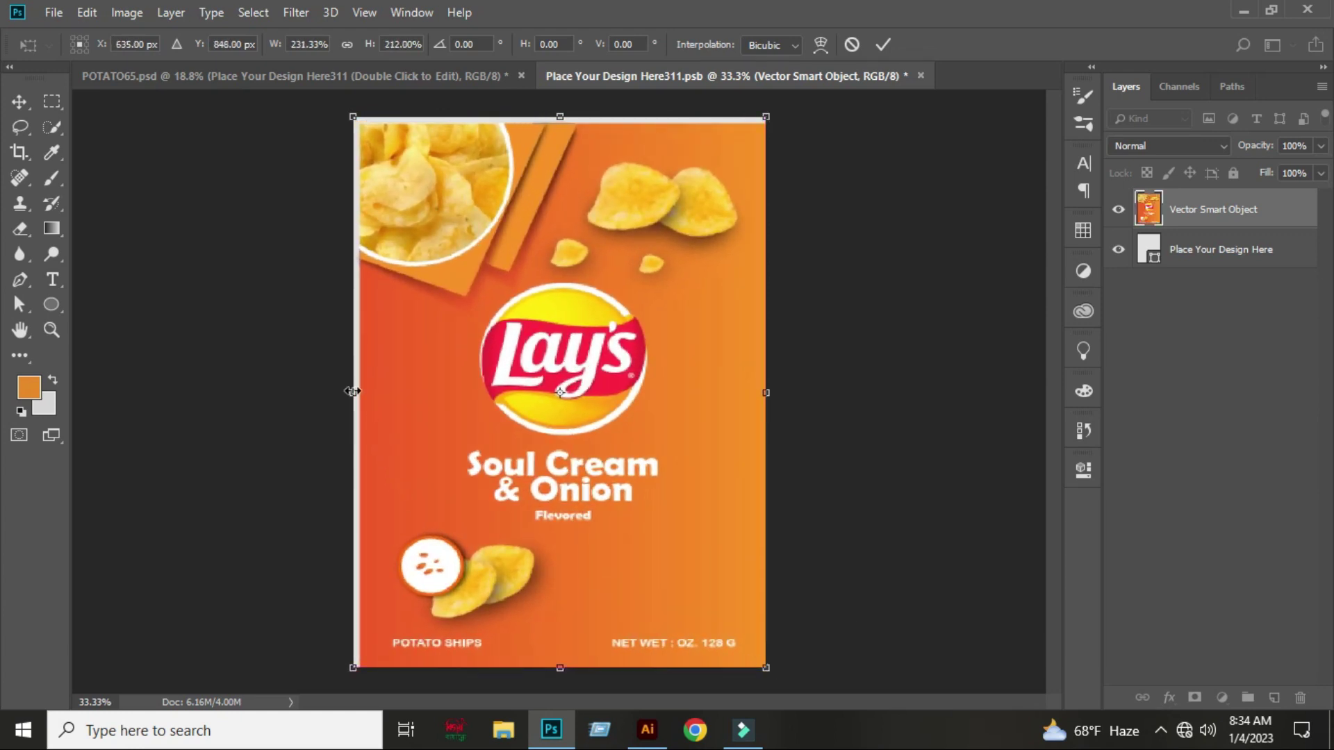
pyautogui.moveTo(352, 391); pyautogui.dragTo(345, 392)
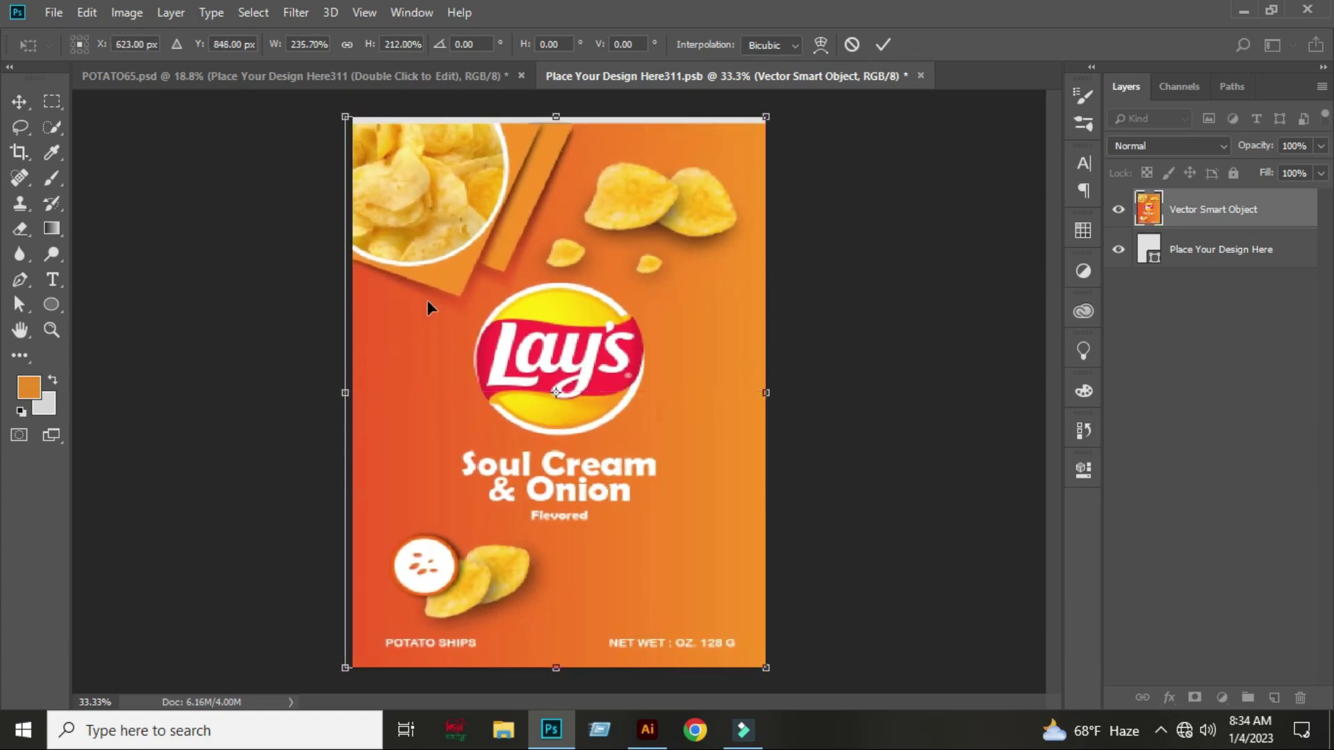
pyautogui.moveTo(547, 116); pyautogui.dragTo(549, 108)
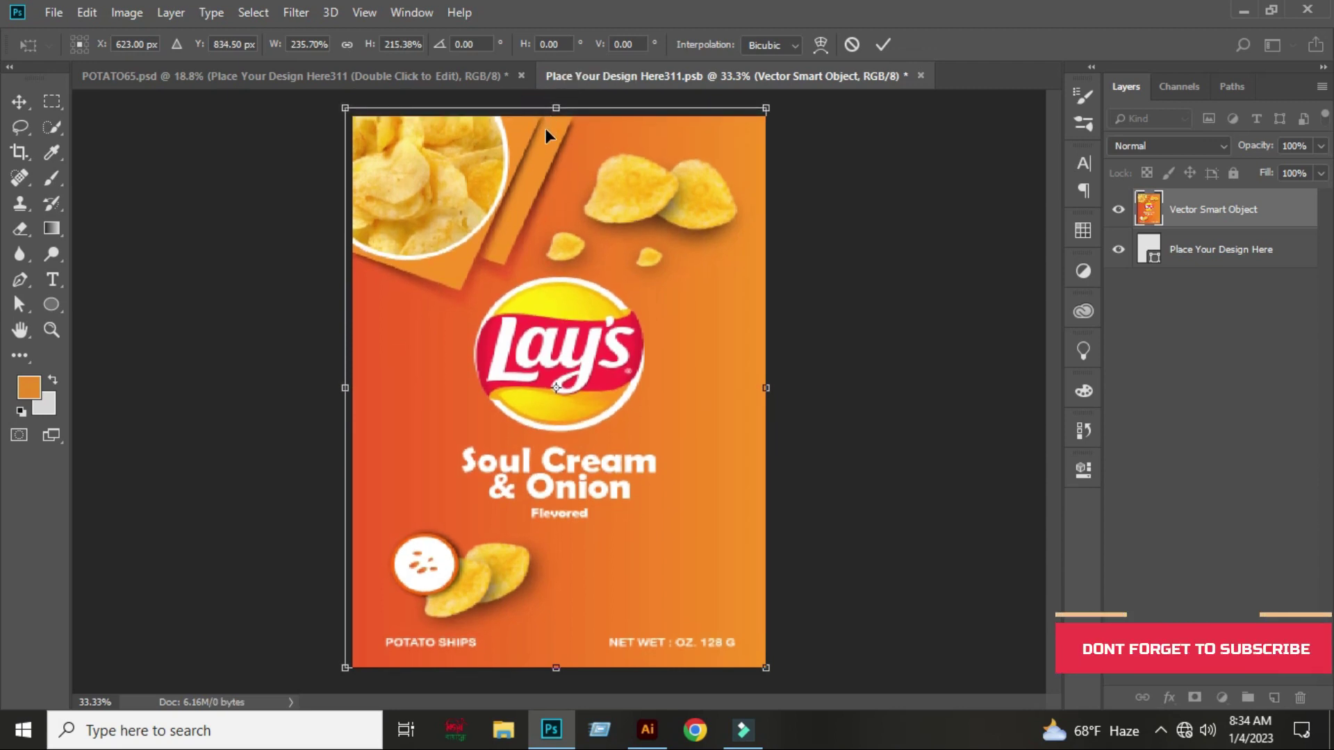
pyautogui.click(19, 103)
pyautogui.click(580, 284)
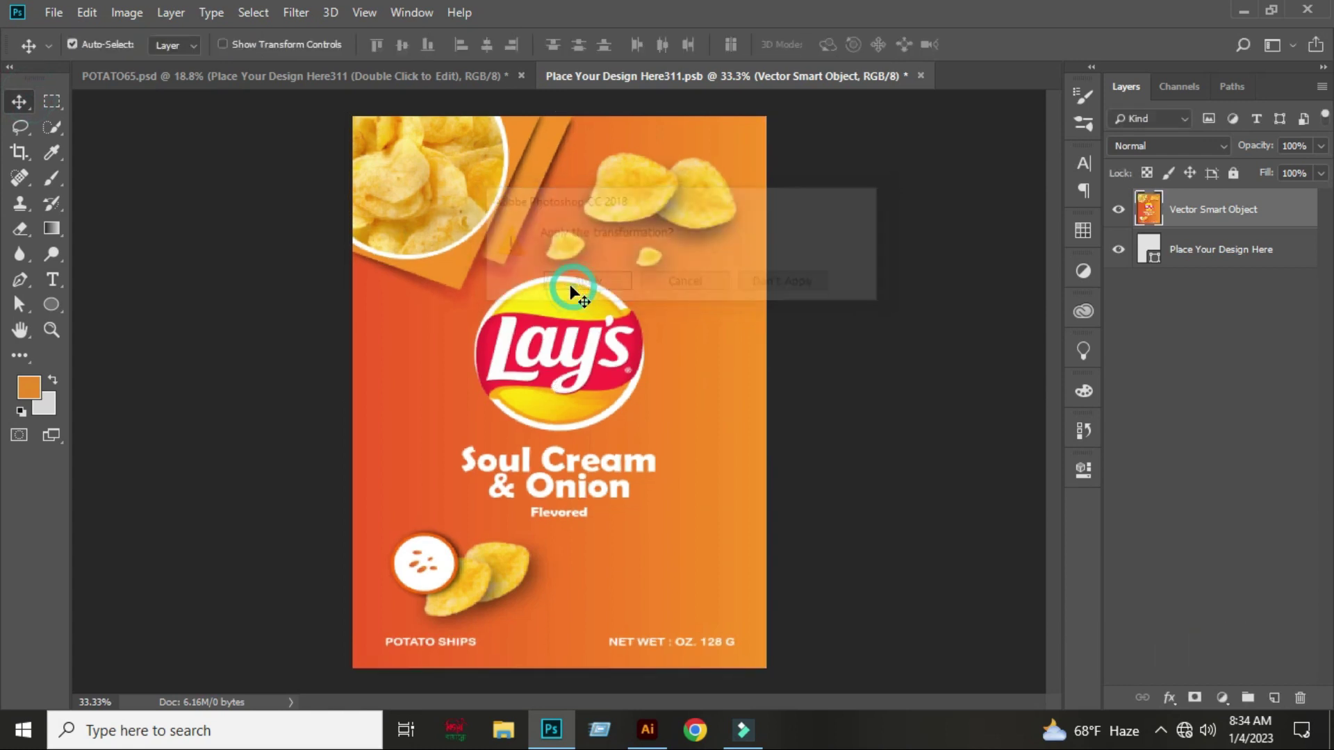
pyautogui.click(216, 285)
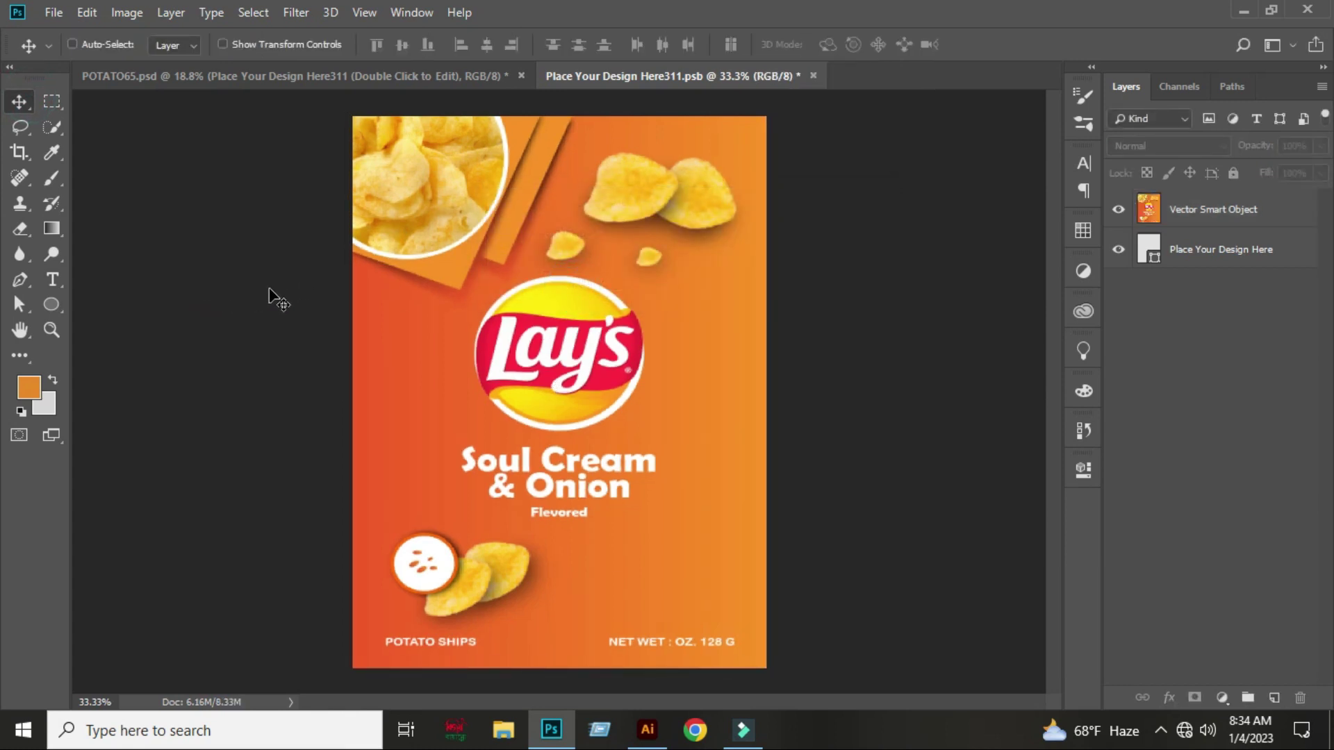
# - Save the placeholder PSB and view the updated POTATO65.psd chip-bag mockup
pyautogui.hotkey('ctrl', 's')
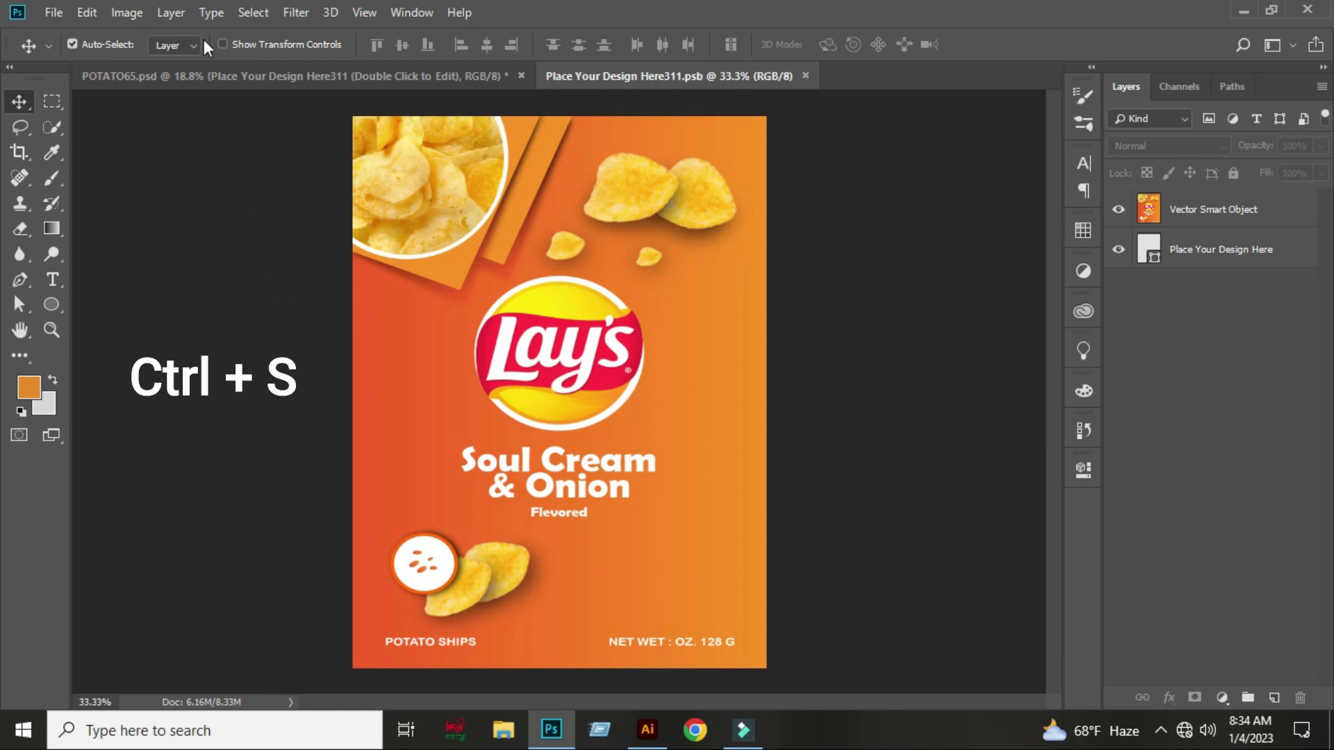
pyautogui.click(274, 77)
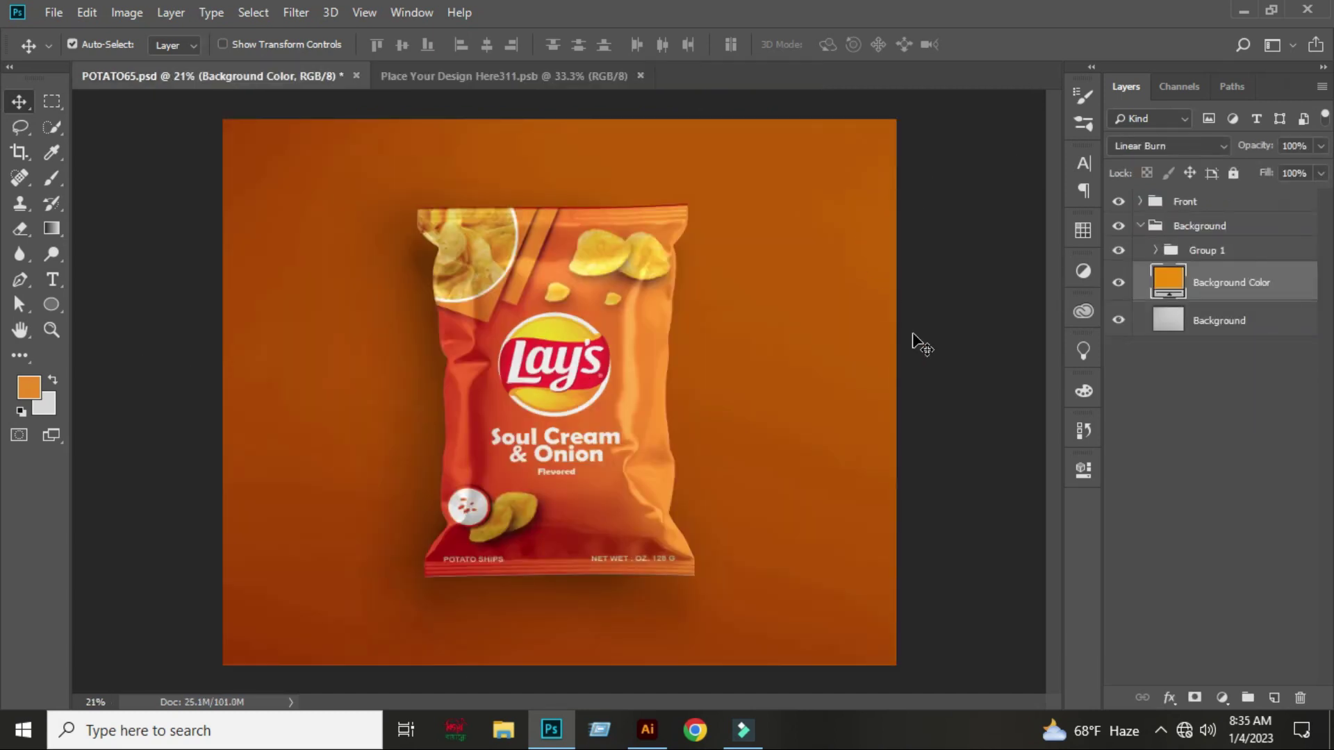